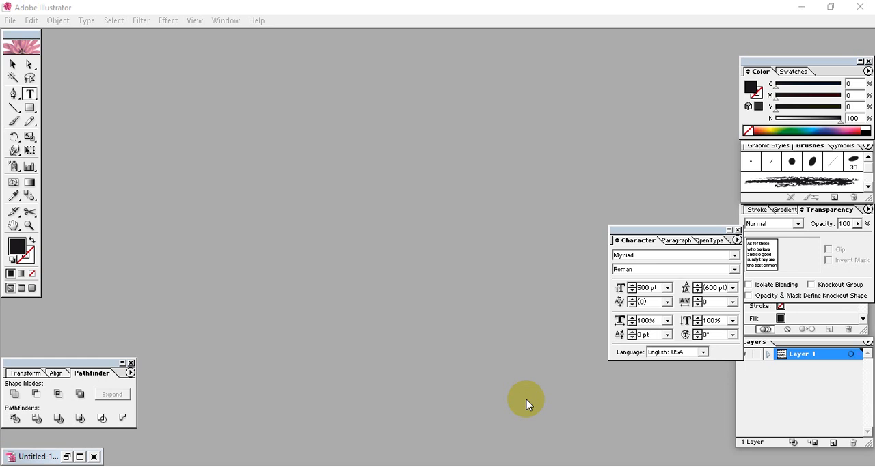
Step: Start a new document and choose the RGB color mode for it
{"action": "left_click", "coordinate": [10, 20]}
{"action": "left_click", "coordinate": [46, 36]}
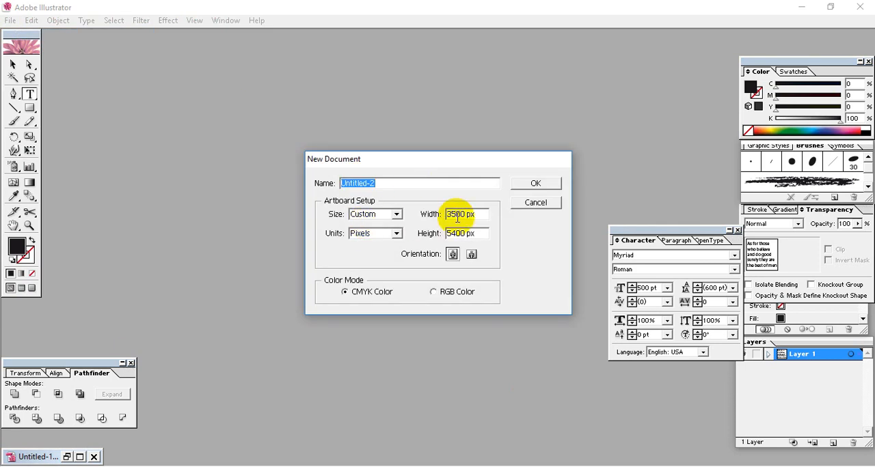
{"action": "left_click", "coordinate": [461, 214]}
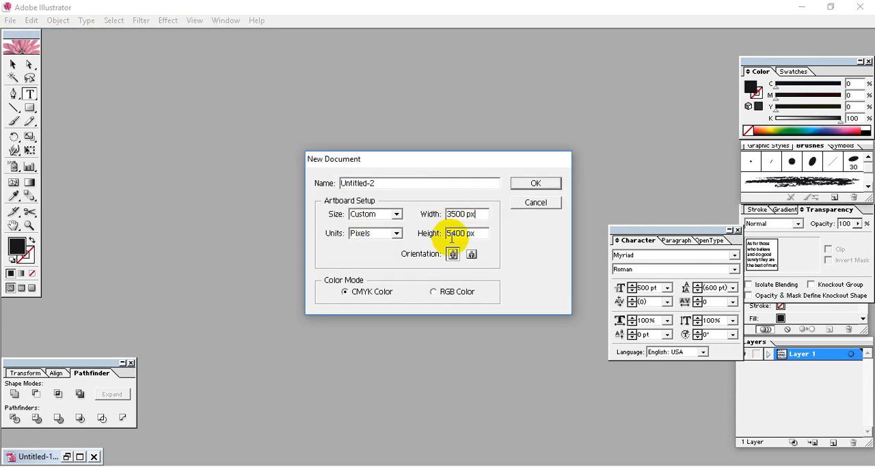
{"action": "left_click", "coordinate": [471, 235]}
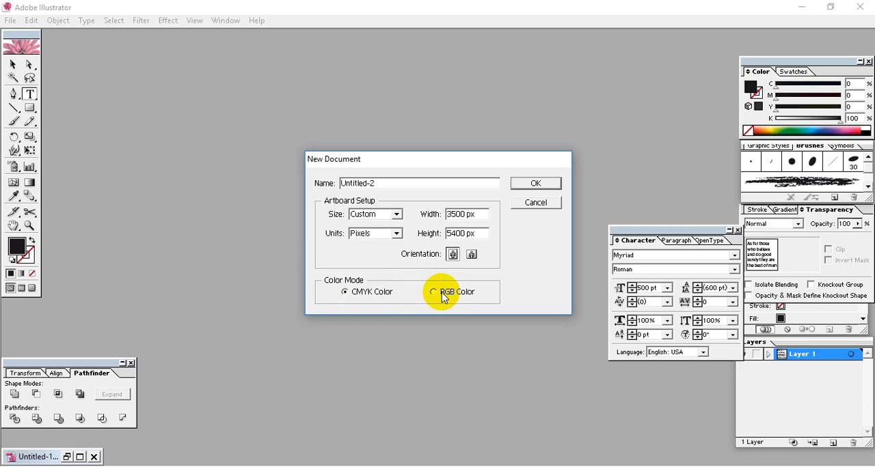
{"action": "left_click", "coordinate": [479, 220]}
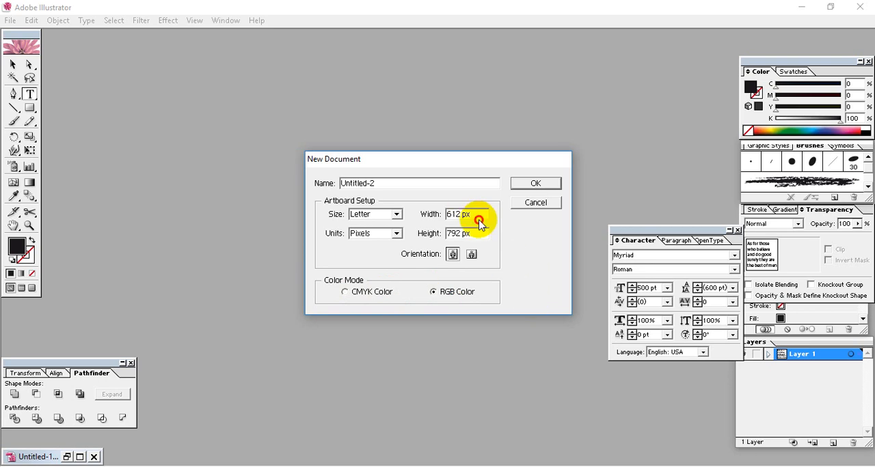
{"action": "left_click", "coordinate": [345, 292]}
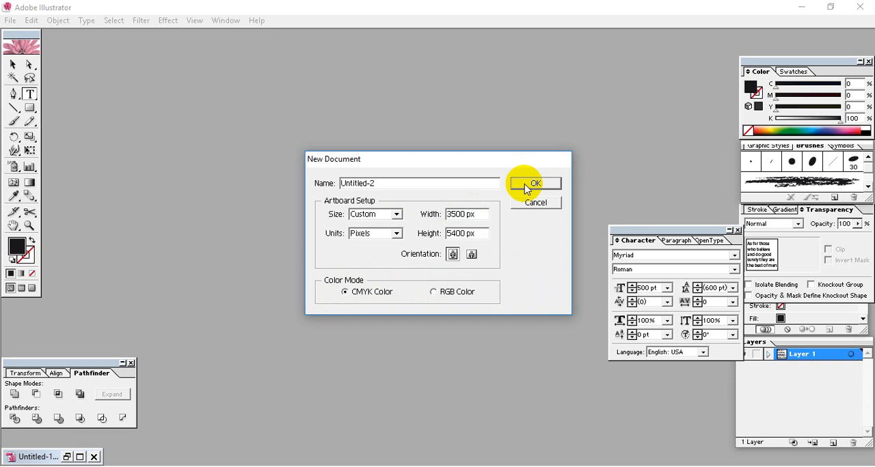
{"action": "left_click", "coordinate": [433, 292]}
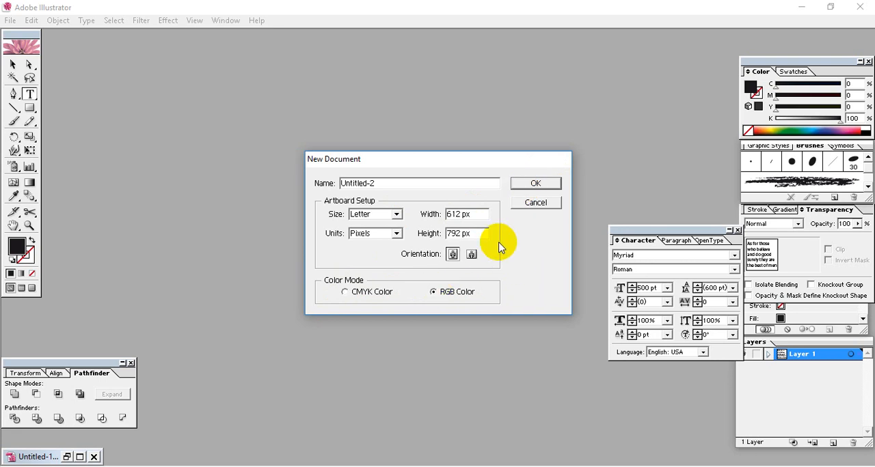
Step: Set the artboard to 3500 px wide by 5400 px high in portrait orientation and create the document
{"action": "left_click", "coordinate": [472, 217]}
{"action": "left_click_drag", "start_coordinate": [471, 218], "coordinate": [303, 211]}
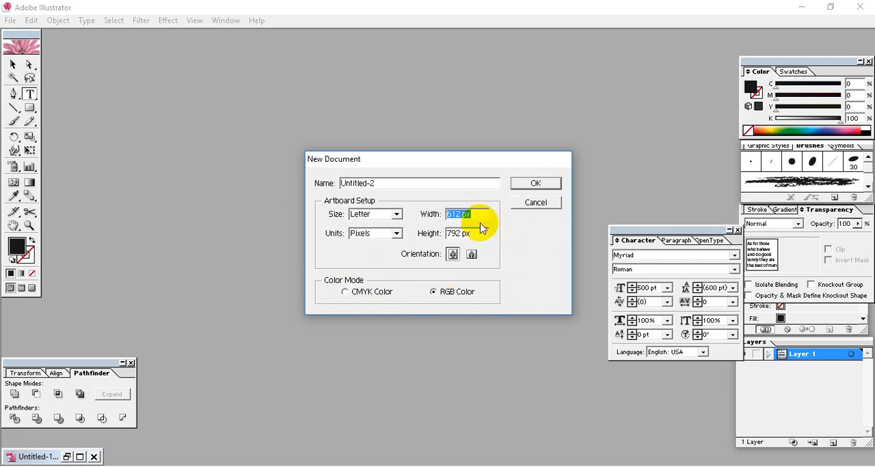
{"action": "type", "text": "3500"}
{"action": "key", "text": "Tab"}
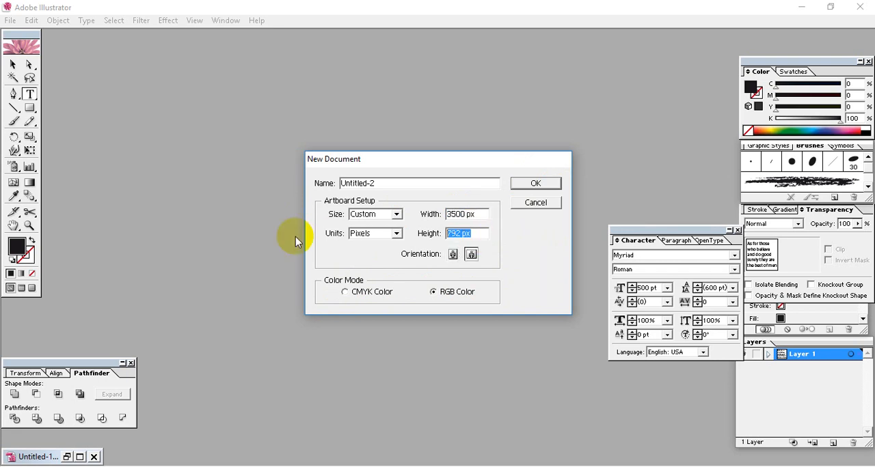
{"action": "type", "text": "5400"}
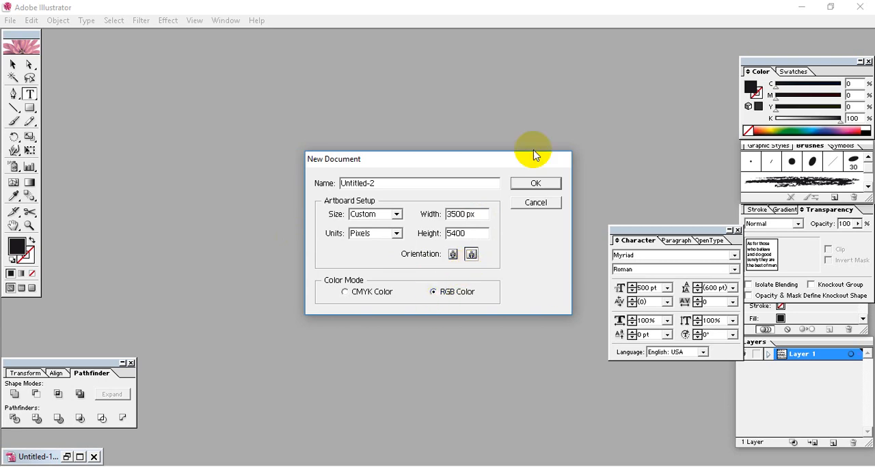
{"action": "left_click", "coordinate": [471, 254]}
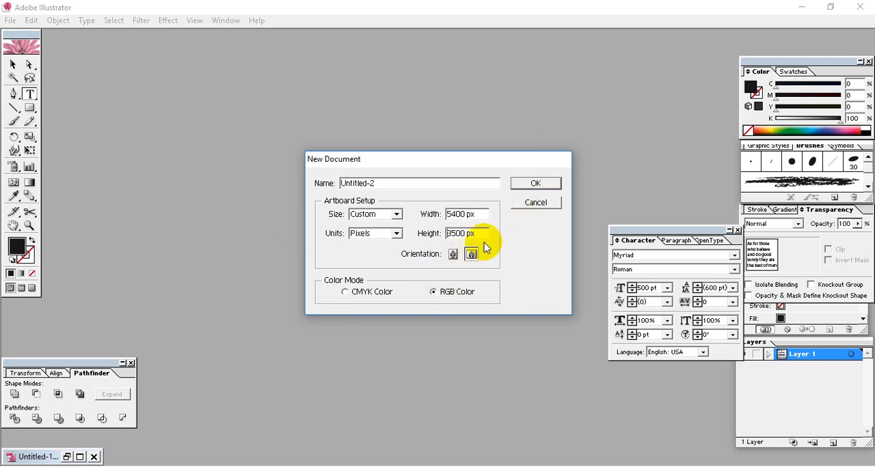
{"action": "left_click", "coordinate": [453, 255]}
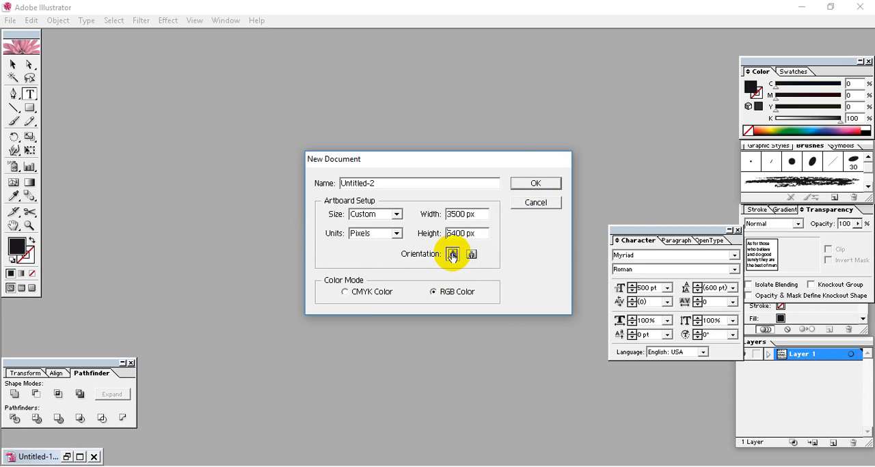
{"action": "left_click", "coordinate": [530, 185]}
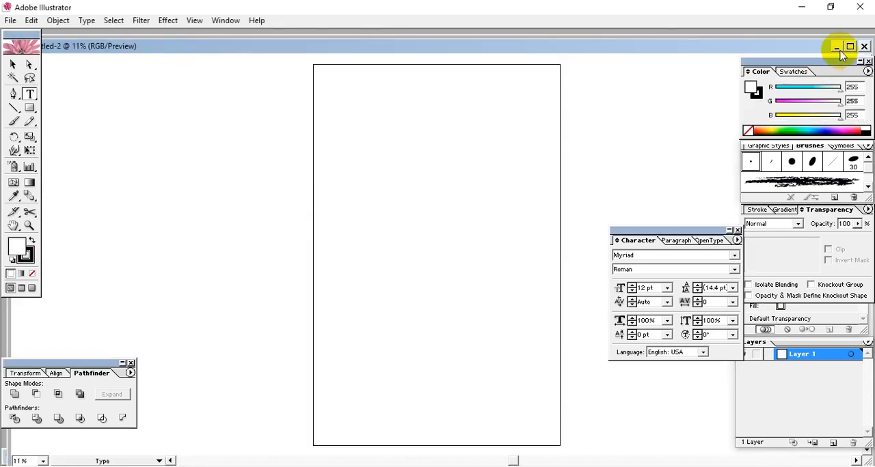
Step: View the Untitled-1 document, return to the blank Untitled-2 artboard in a maximized window, and activate the Selection tool
{"action": "left_click", "coordinate": [841, 42]}
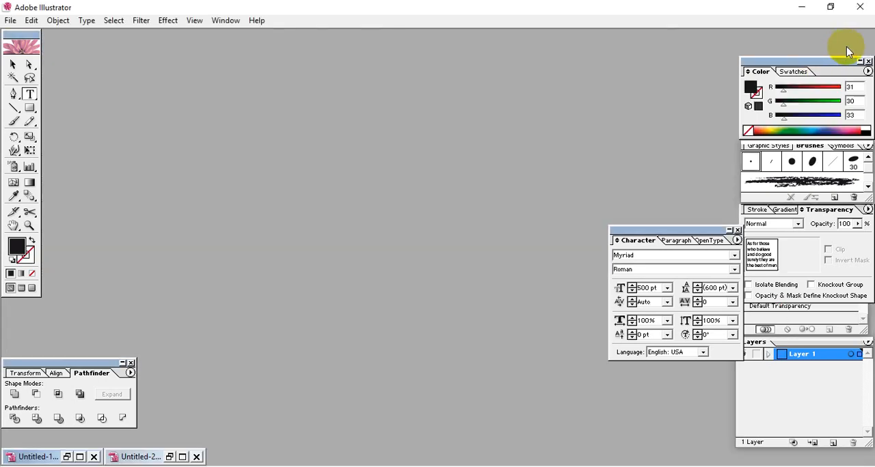
{"action": "left_click", "coordinate": [80, 457]}
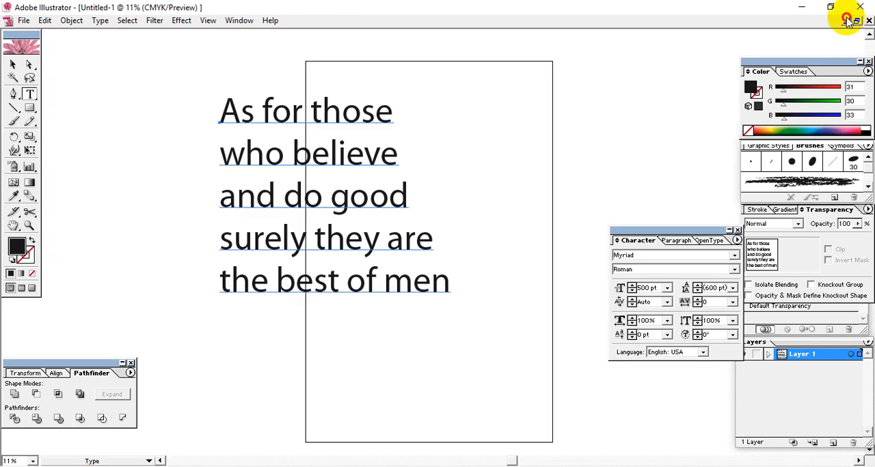
{"action": "left_click", "coordinate": [839, 19]}
{"action": "left_click", "coordinate": [183, 457]}
{"action": "left_click", "coordinate": [461, 177]}
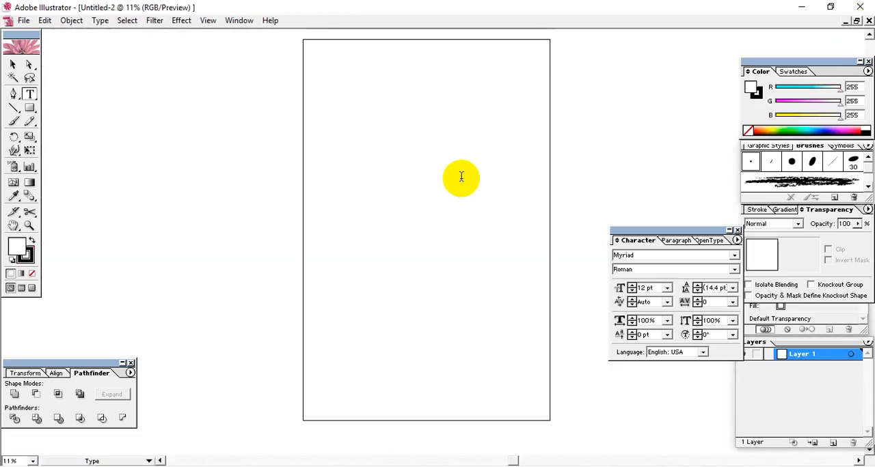
{"action": "left_click", "coordinate": [12, 64]}
{"action": "left_click", "coordinate": [414, 193]}
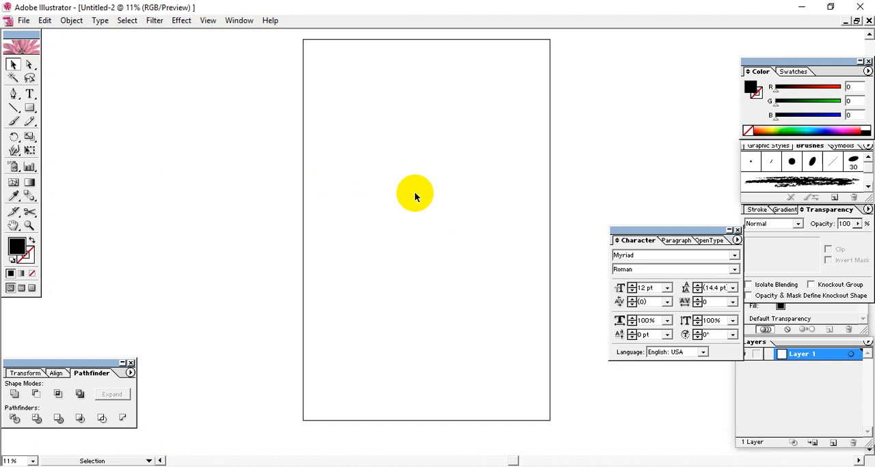
{"action": "key", "text": "space"}
{"action": "left_click_drag", "start_coordinate": [390, 126], "coordinate": [384, 147]}
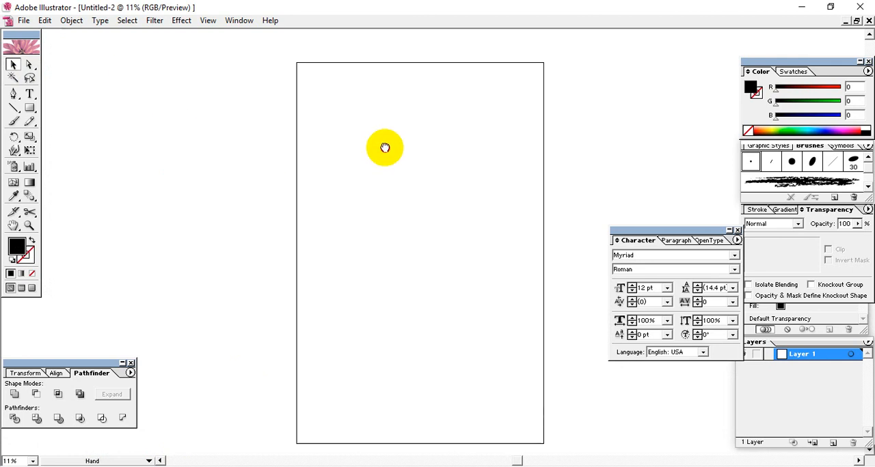
Step: Switch to the web browser, view the Fiverr conversation and the PrintPit page, and open a new blank tab
{"action": "left_click", "coordinate": [418, 466]}
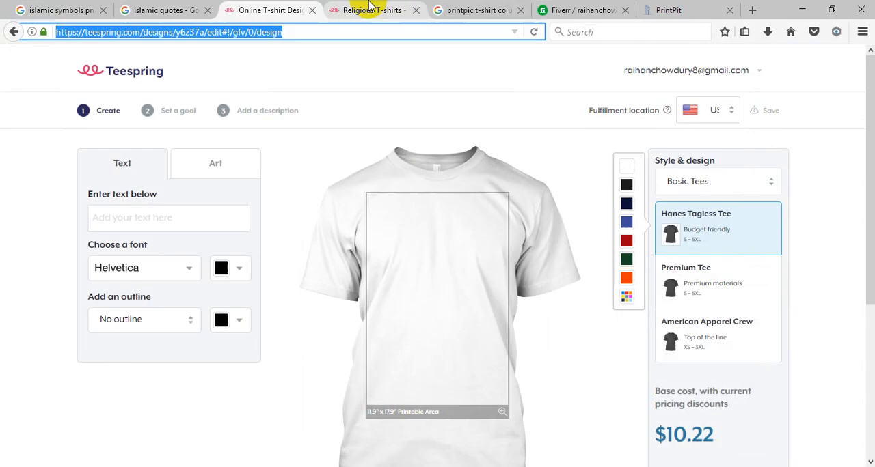
{"action": "left_click", "coordinate": [602, 9]}
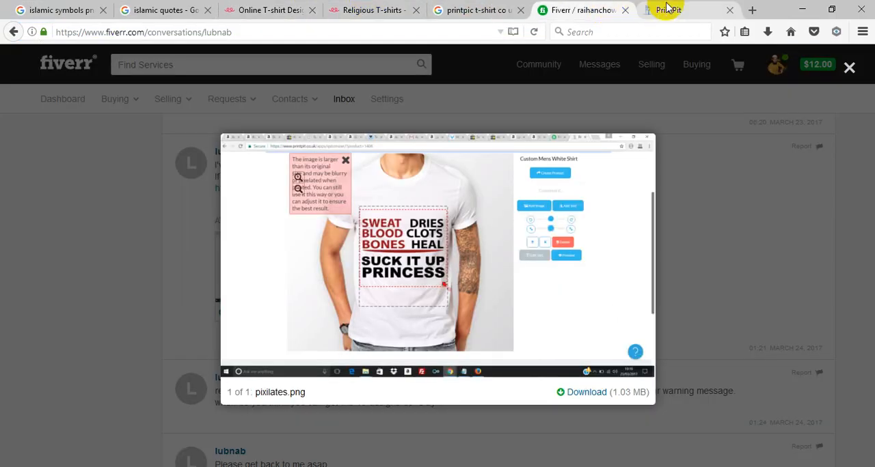
{"action": "left_click", "coordinate": [673, 10]}
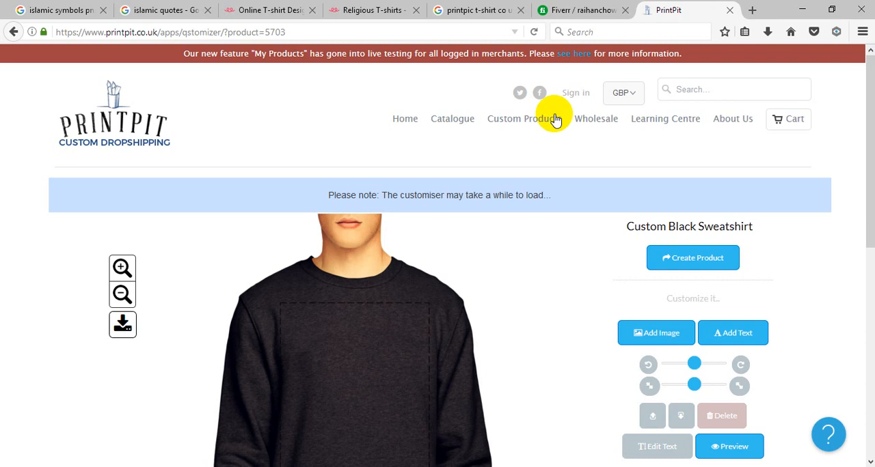
{"action": "left_click", "coordinate": [752, 10]}
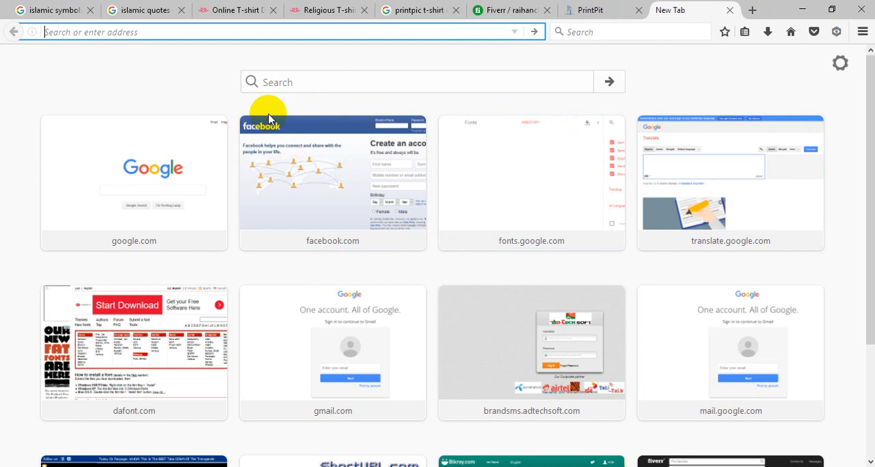
Step: Examine the printable area and customization options of the black sweatshirt on the PrintPit page
{"action": "left_click", "coordinate": [600, 10]}
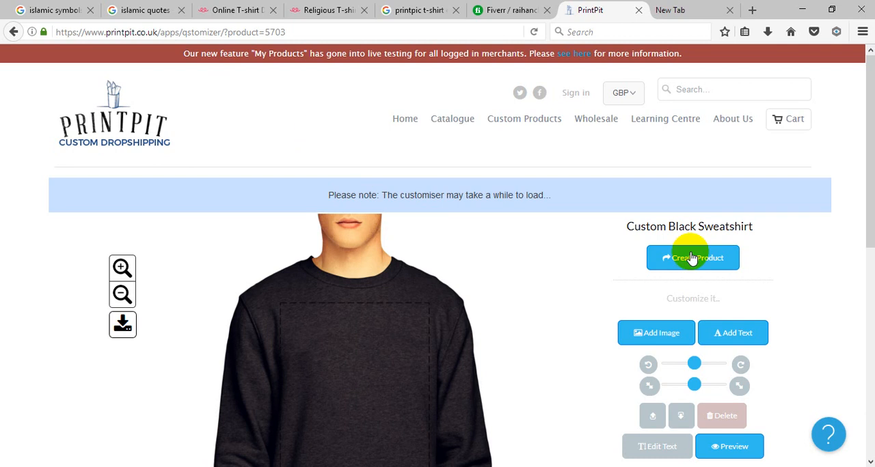
{"action": "scroll", "coordinate": [840, 240], "scroll_direction": "down", "scroll_amount": 3}
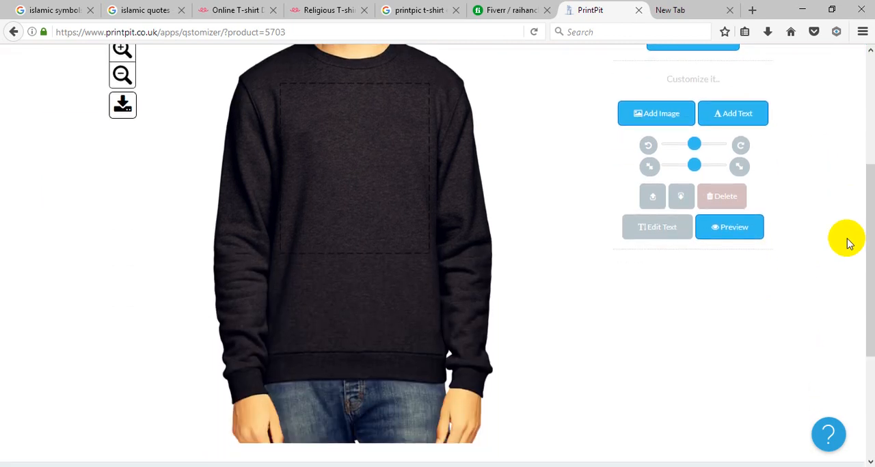
{"action": "scroll", "coordinate": [847, 243], "scroll_direction": "down", "scroll_amount": 2}
{"action": "scroll", "coordinate": [848, 244], "scroll_direction": "up", "scroll_amount": 2}
{"action": "left_click_drag", "start_coordinate": [865, 246], "coordinate": [871, 191]}
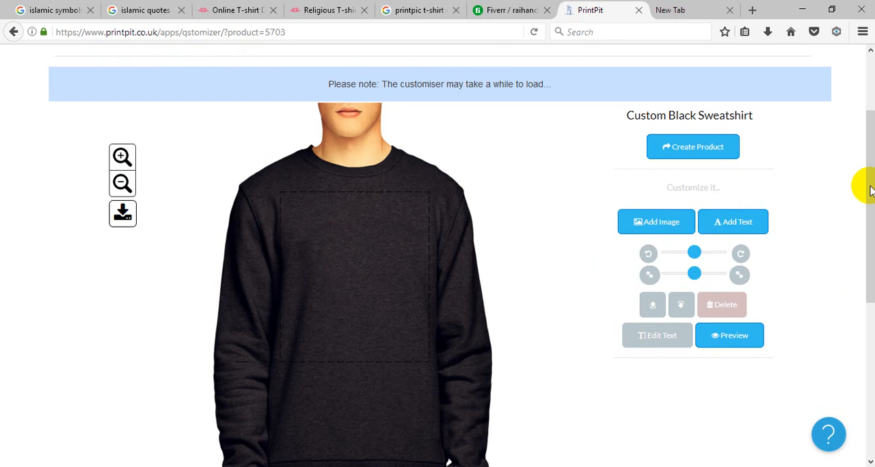
{"action": "left_click_drag", "start_coordinate": [871, 191], "coordinate": [866, 219]}
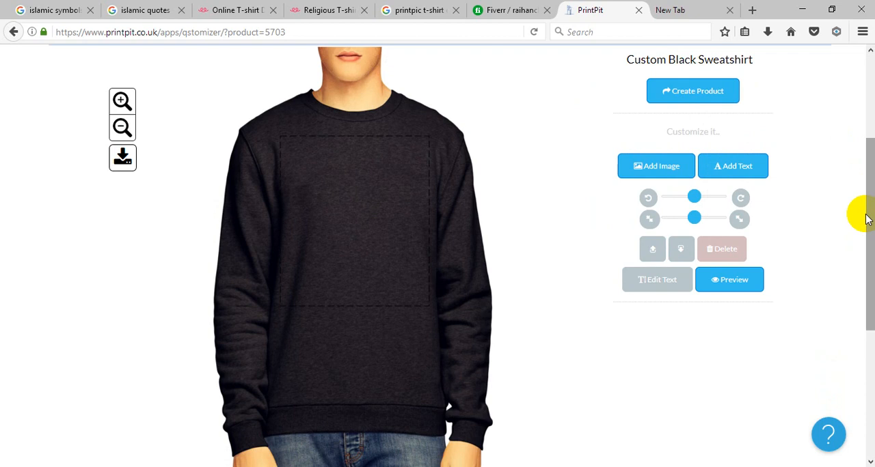
{"action": "scroll", "coordinate": [230, 131], "scroll_direction": "up", "scroll_amount": 3}
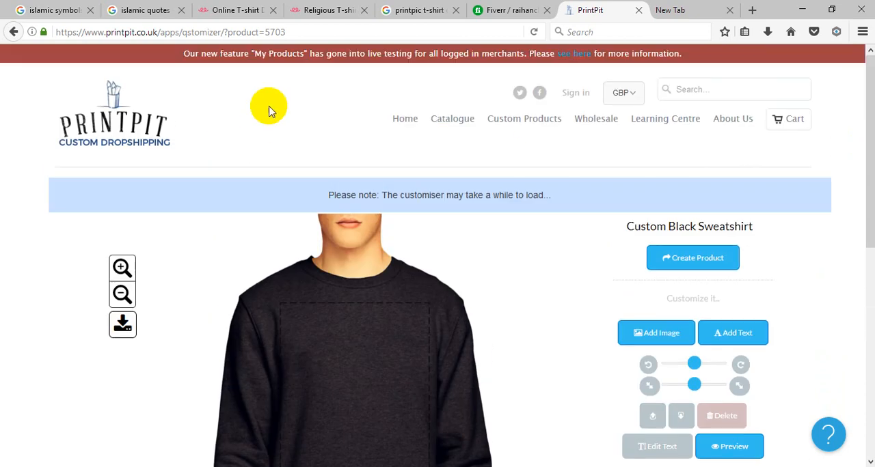
Step: Open the Teespring homepage in a new tab from the Religious Shirts page and switch to it
{"action": "left_click", "coordinate": [360, 7]}
{"action": "mouse_move", "coordinate": [45, 87]}
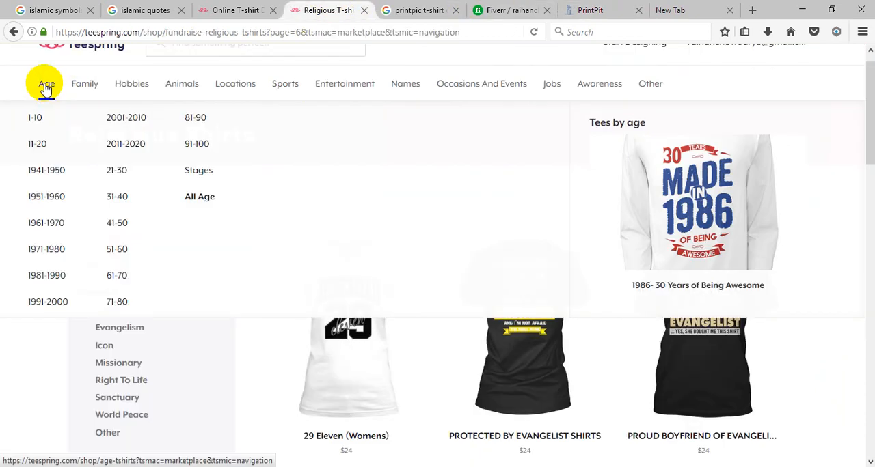
{"action": "scroll", "coordinate": [102, 78], "scroll_direction": "up", "scroll_amount": 1}
{"action": "right_click", "coordinate": [89, 67]}
{"action": "left_click", "coordinate": [171, 75]}
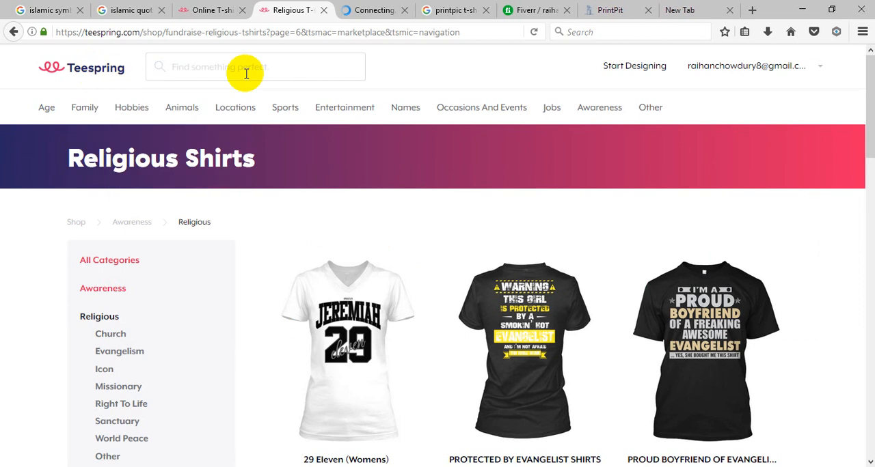
{"action": "left_click", "coordinate": [378, 10]}
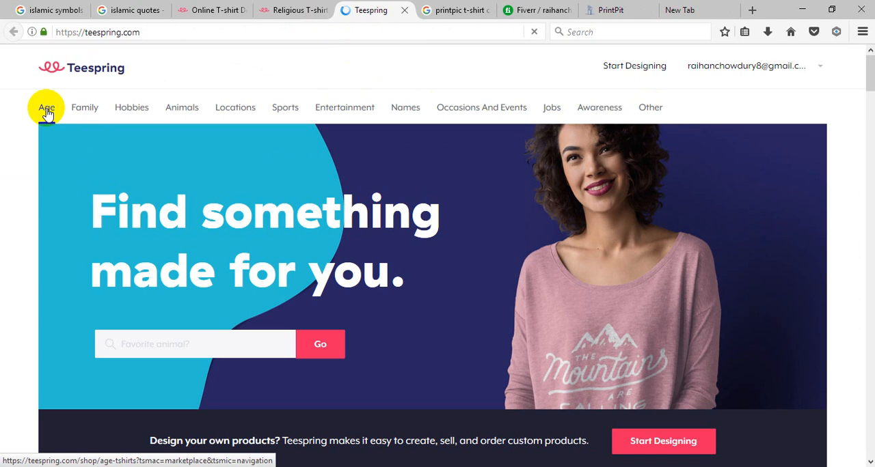
Step: Browse the Teespring homepage to examine the example T-shirt, tote bag and sweatshirt designs
{"action": "scroll", "coordinate": [477, 245], "scroll_direction": "down", "scroll_amount": 10}
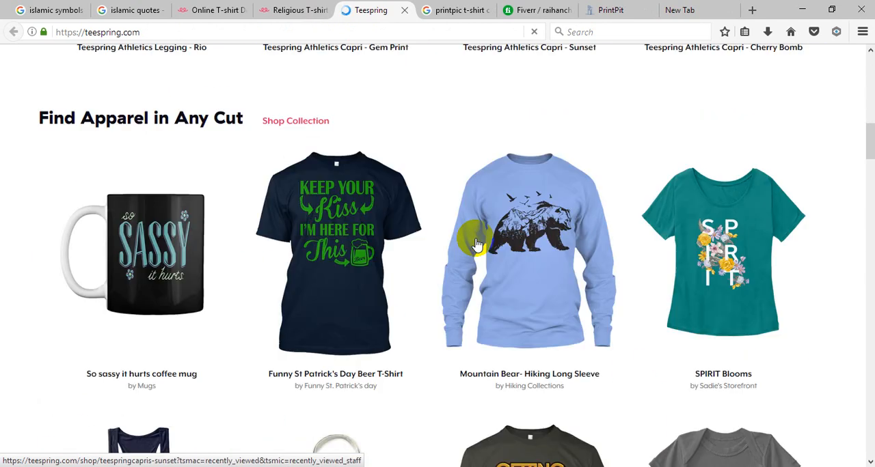
{"action": "scroll", "coordinate": [477, 245], "scroll_direction": "down", "scroll_amount": 8}
{"action": "scroll", "coordinate": [537, 266], "scroll_direction": "up", "scroll_amount": 2}
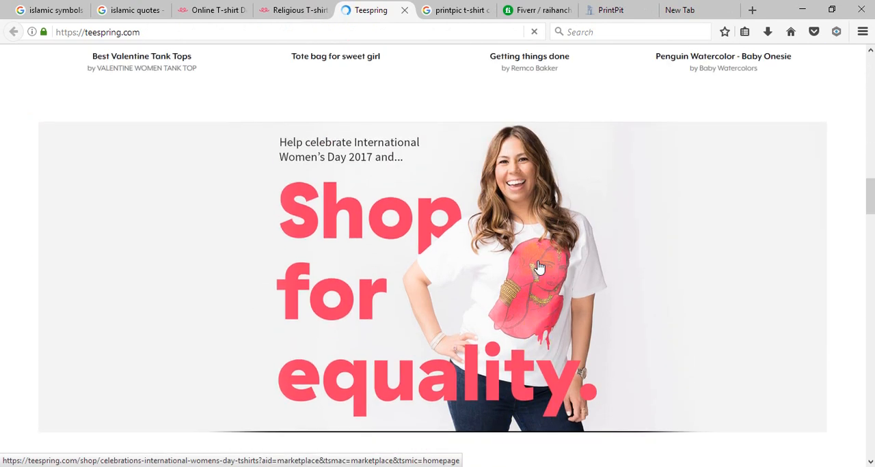
{"action": "scroll", "coordinate": [539, 267], "scroll_direction": "down", "scroll_amount": 15}
{"action": "scroll", "coordinate": [474, 254], "scroll_direction": "up", "scroll_amount": 4}
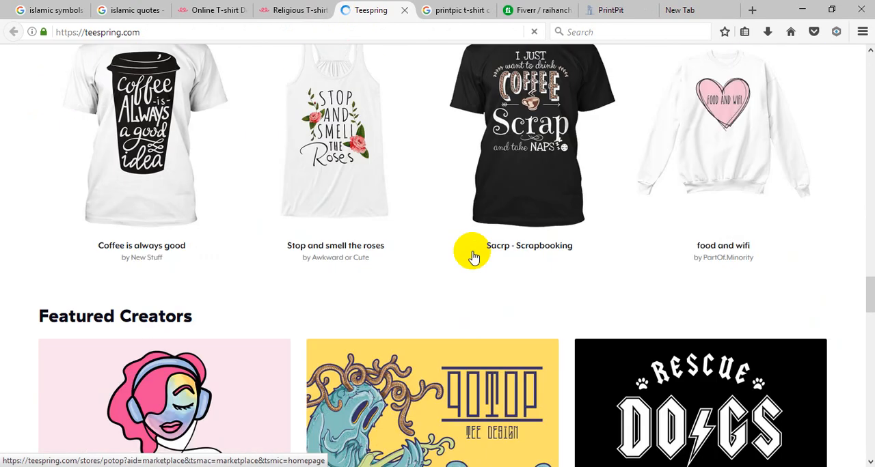
{"action": "scroll", "coordinate": [473, 256], "scroll_direction": "up", "scroll_amount": 3}
{"action": "scroll", "coordinate": [492, 243], "scroll_direction": "down", "scroll_amount": 2}
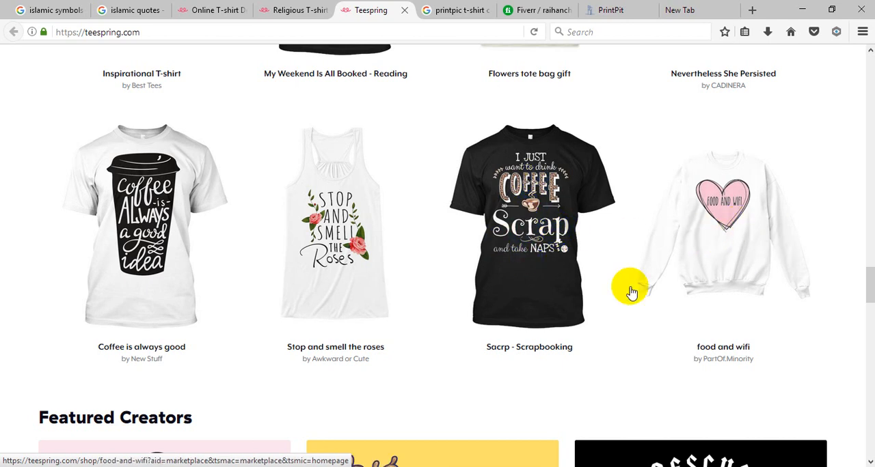
{"action": "scroll", "coordinate": [562, 272], "scroll_direction": "up", "scroll_amount": 3}
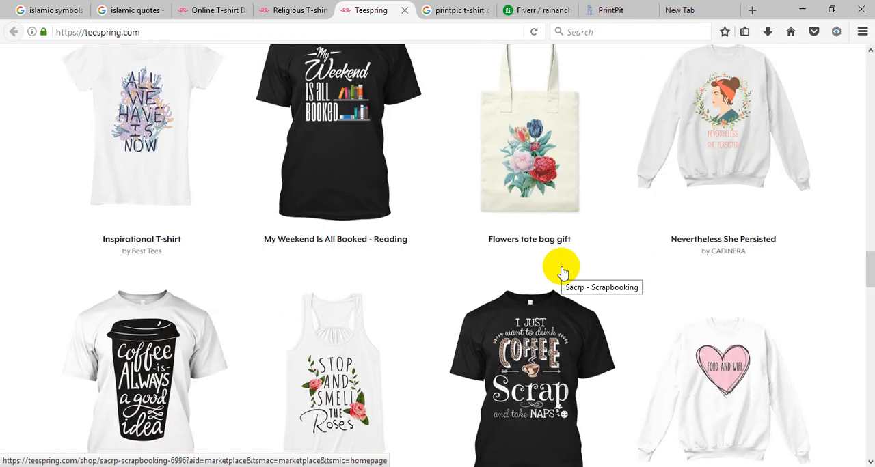
{"action": "scroll", "coordinate": [561, 272], "scroll_direction": "up", "scroll_amount": 1}
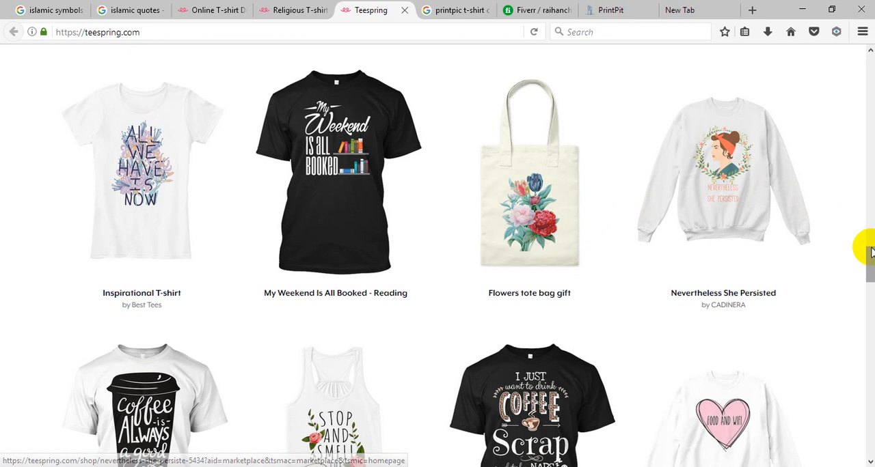
Step: Examine the mug, T-shirt, long-sleeve, tote bag and legging designs in the Teespring homepage's apparel and recommendation collections
{"action": "scroll", "coordinate": [780, 225], "scroll_direction": "up", "scroll_amount": 1}
{"action": "scroll", "coordinate": [781, 225], "scroll_direction": "up", "scroll_amount": 9}
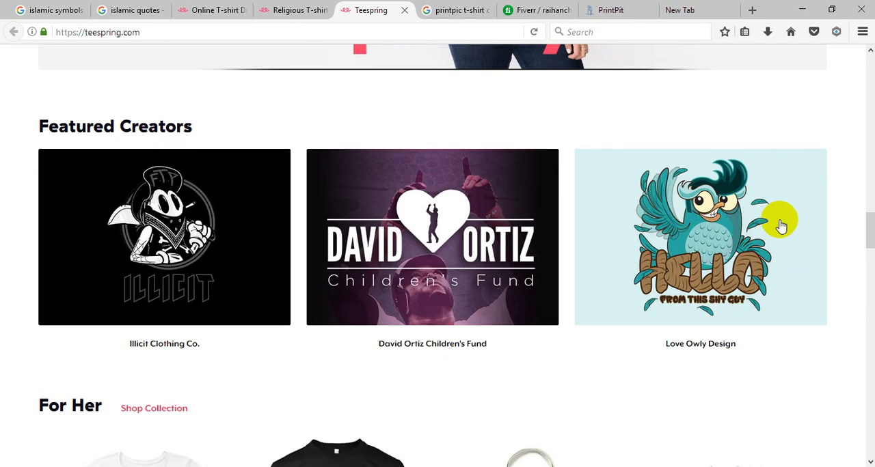
{"action": "scroll", "coordinate": [781, 226], "scroll_direction": "up", "scroll_amount": 8}
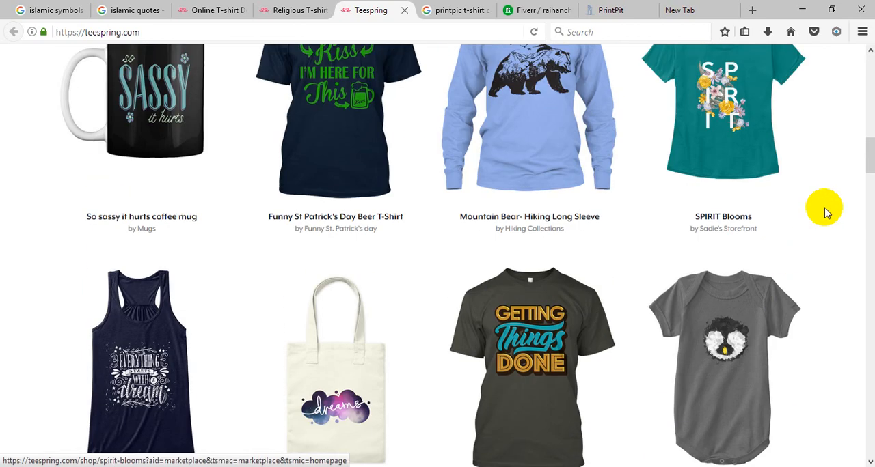
{"action": "scroll", "coordinate": [819, 186], "scroll_direction": "up", "scroll_amount": 1}
{"action": "scroll", "coordinate": [819, 186], "scroll_direction": "up", "scroll_amount": 4}
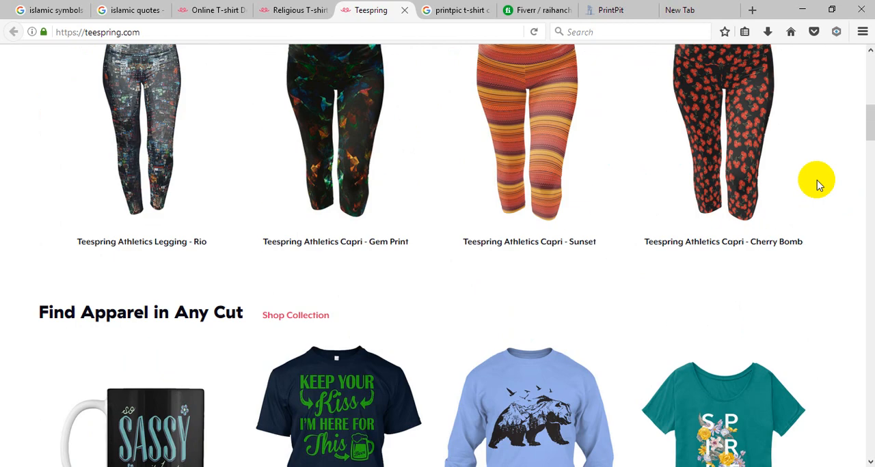
{"action": "scroll", "coordinate": [819, 185], "scroll_direction": "down", "scroll_amount": 4}
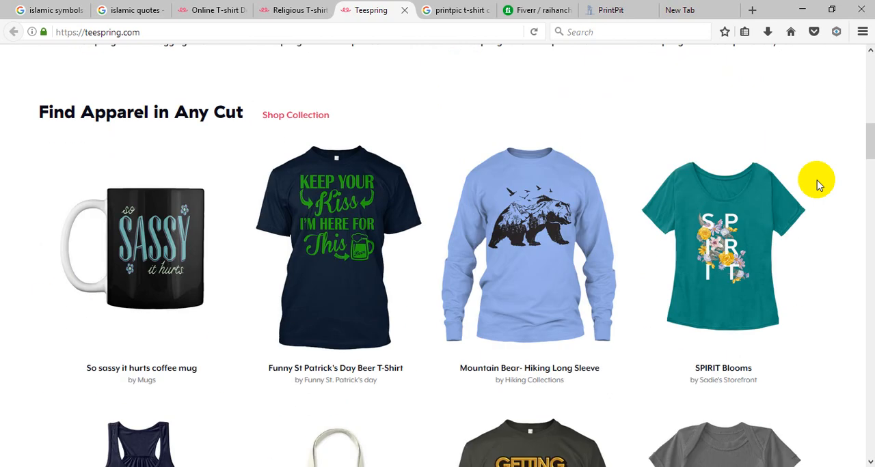
{"action": "scroll", "coordinate": [820, 186], "scroll_direction": "down", "scroll_amount": 3}
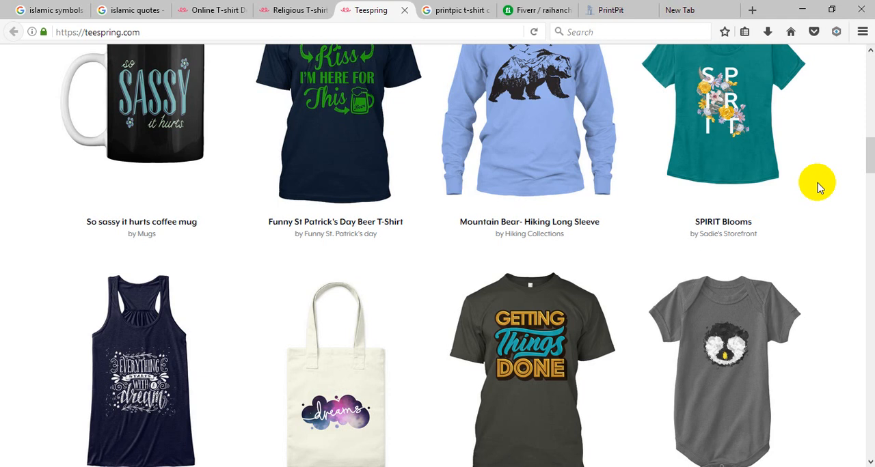
{"action": "scroll", "coordinate": [820, 188], "scroll_direction": "down", "scroll_amount": 3}
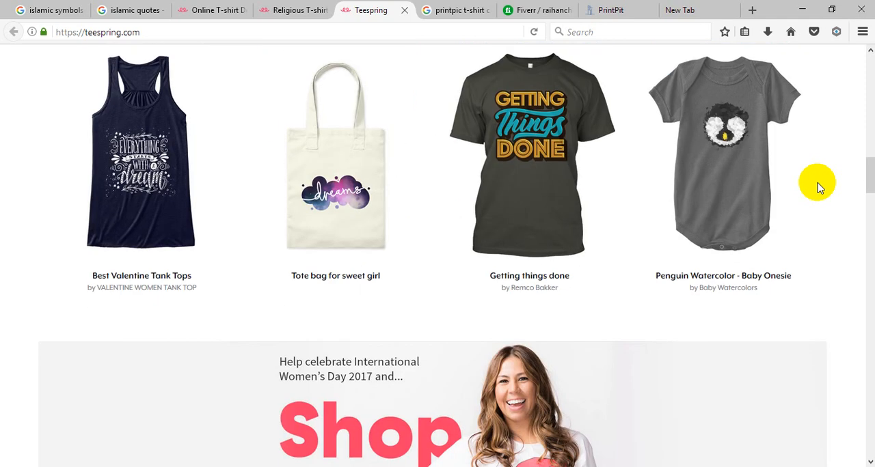
{"action": "scroll", "coordinate": [820, 188], "scroll_direction": "down", "scroll_amount": 3}
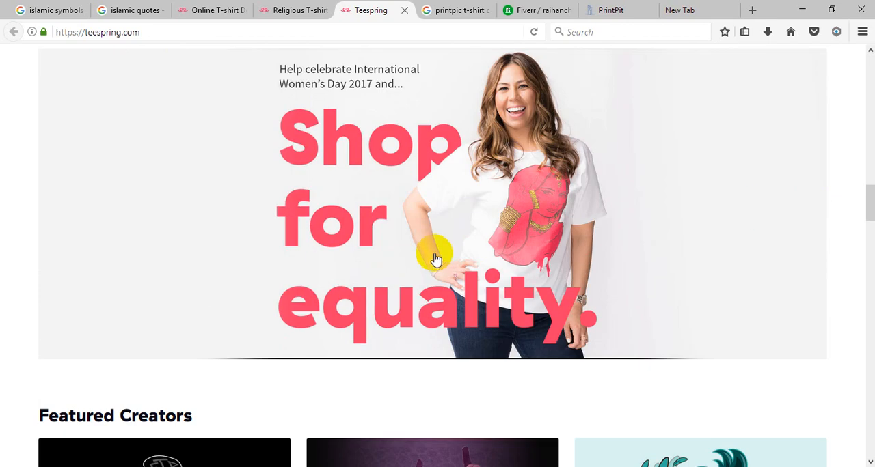
{"action": "scroll", "coordinate": [462, 227], "scroll_direction": "up", "scroll_amount": 3}
{"action": "scroll", "coordinate": [482, 225], "scroll_direction": "up", "scroll_amount": 3}
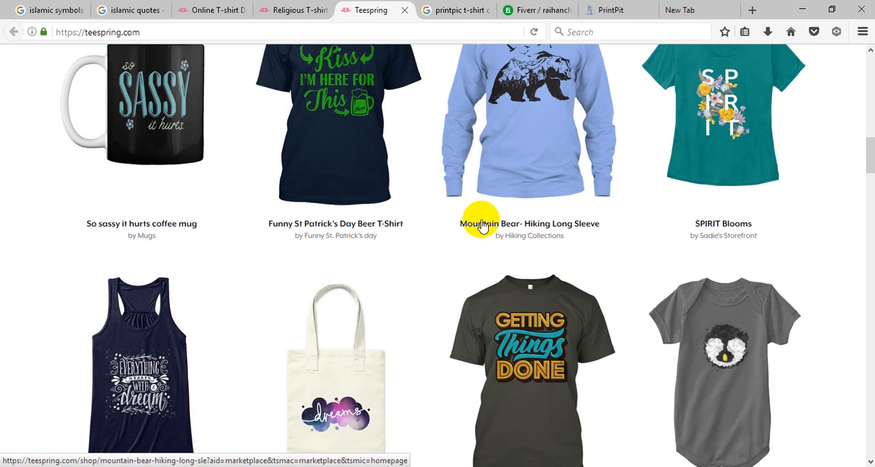
{"action": "scroll", "coordinate": [482, 226], "scroll_direction": "up", "scroll_amount": 3}
{"action": "scroll", "coordinate": [482, 226], "scroll_direction": "up", "scroll_amount": 7}
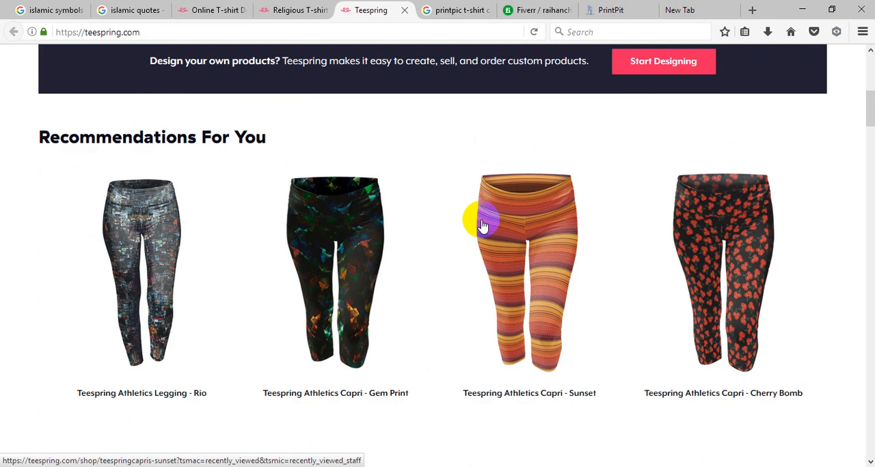
{"action": "scroll", "coordinate": [481, 225], "scroll_direction": "up", "scroll_amount": 4}
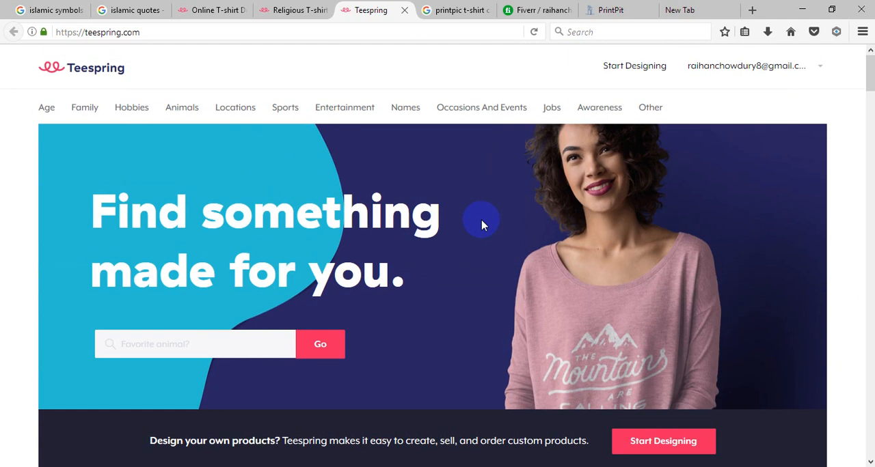
Step: Review the Teespring shop categories and open the Trending shirts listed under Other
{"action": "mouse_move", "coordinate": [369, 109]}
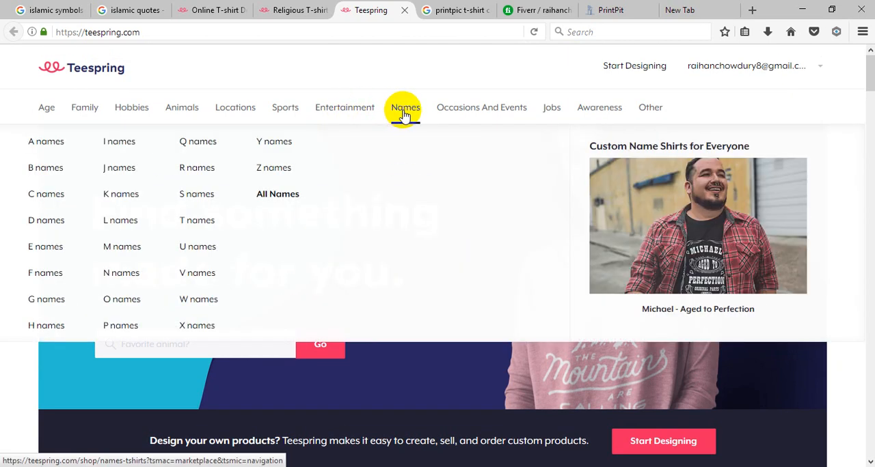
{"action": "mouse_move", "coordinate": [265, 116]}
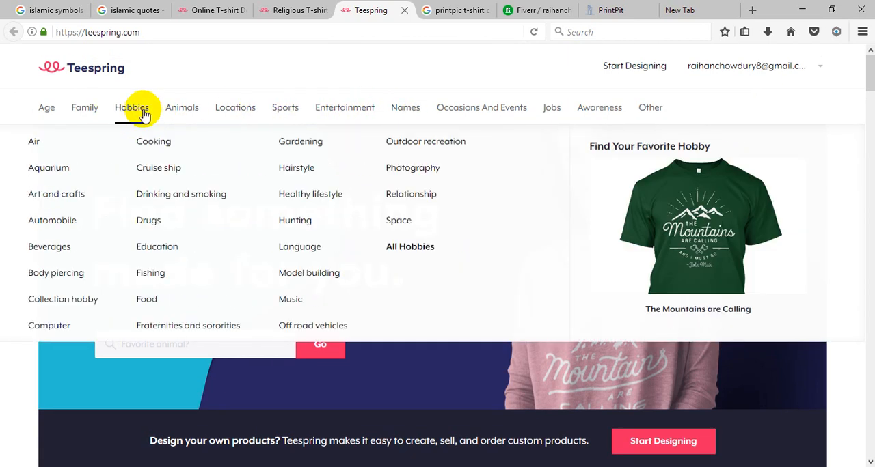
{"action": "mouse_move", "coordinate": [403, 109]}
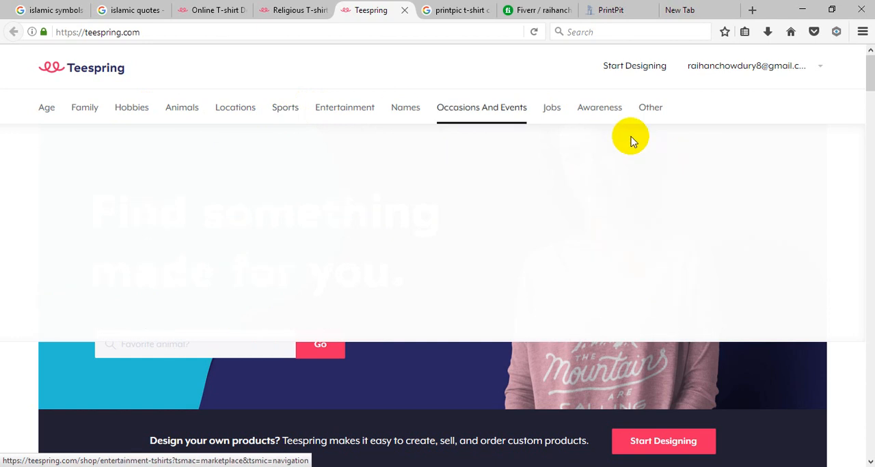
{"action": "mouse_move", "coordinate": [646, 109]}
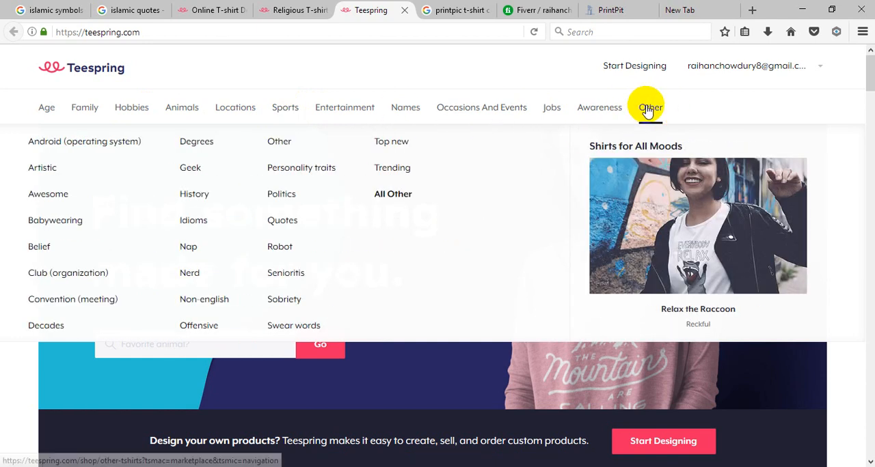
{"action": "left_click", "coordinate": [384, 171]}
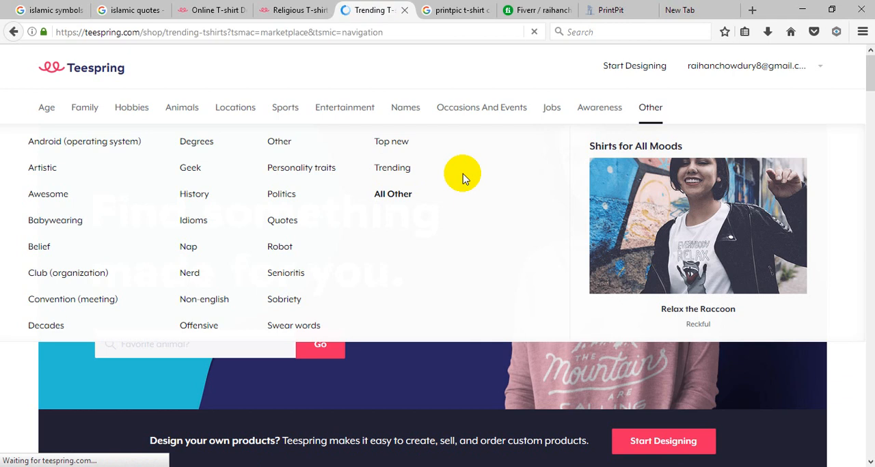
Step: Examine the typography and artwork of the best-selling designs on the Trending Shirts page
{"action": "scroll", "coordinate": [763, 287], "scroll_direction": "down", "scroll_amount": 5}
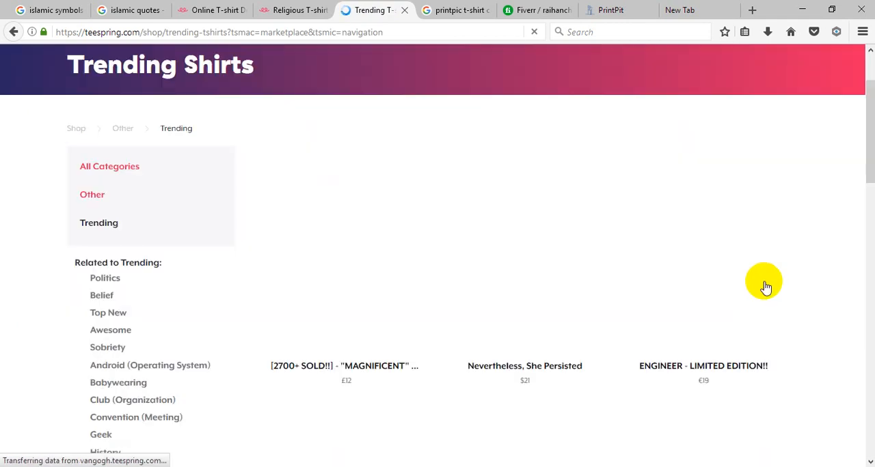
{"action": "scroll", "coordinate": [732, 261], "scroll_direction": "up", "scroll_amount": 3}
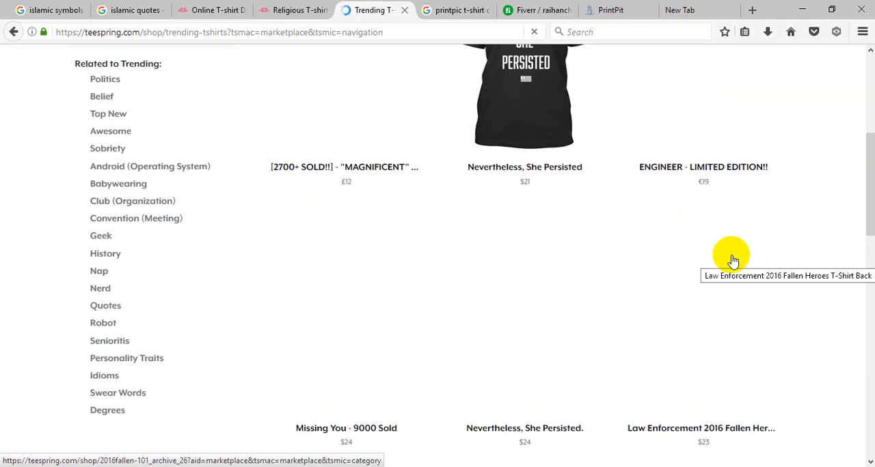
{"action": "left_click", "coordinate": [733, 261]}
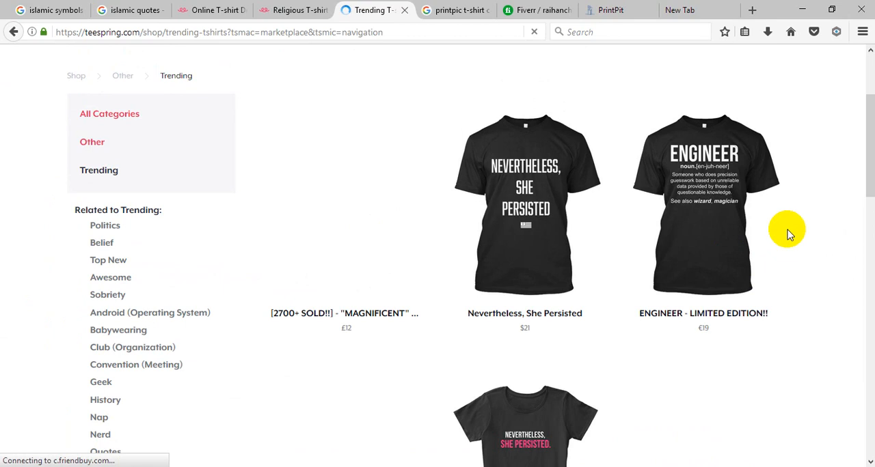
{"action": "scroll", "coordinate": [788, 233], "scroll_direction": "down", "scroll_amount": 6}
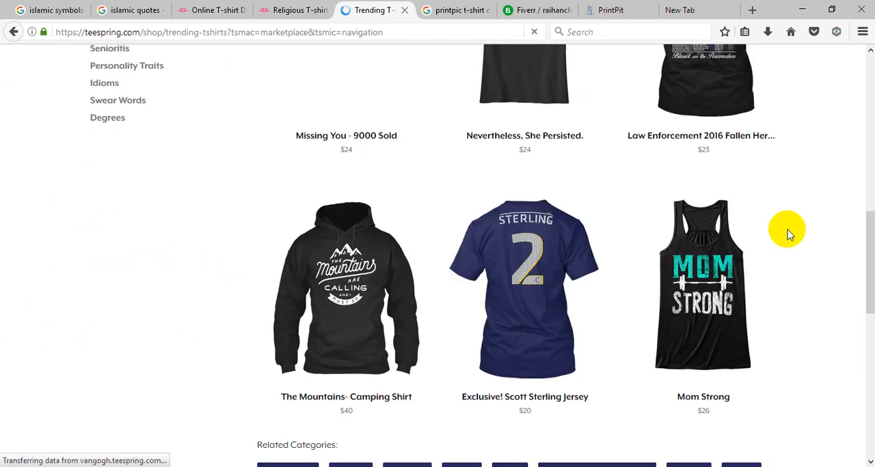
{"action": "scroll", "coordinate": [788, 233], "scroll_direction": "down", "scroll_amount": 2}
{"action": "scroll", "coordinate": [780, 246], "scroll_direction": "up", "scroll_amount": 4}
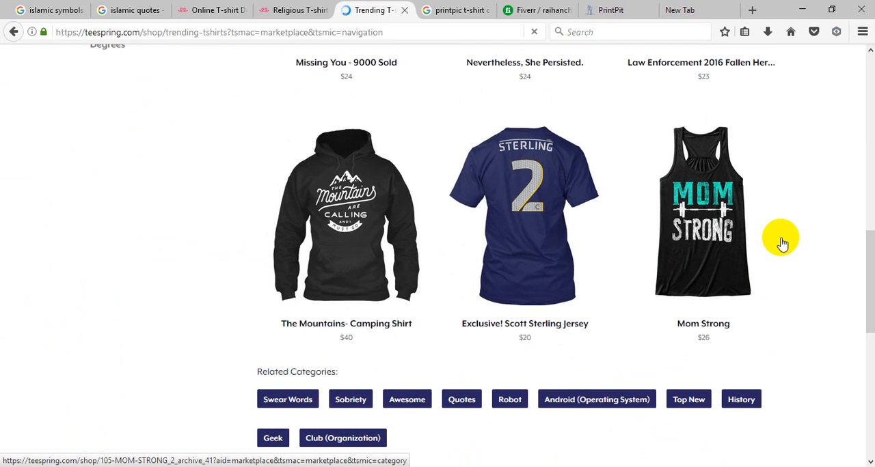
{"action": "scroll", "coordinate": [780, 225], "scroll_direction": "up", "scroll_amount": 2}
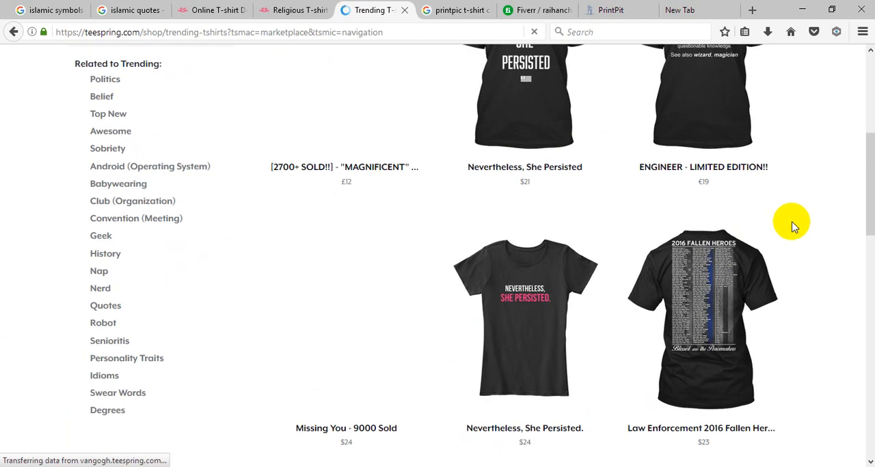
{"action": "scroll", "coordinate": [791, 225], "scroll_direction": "up", "scroll_amount": 4}
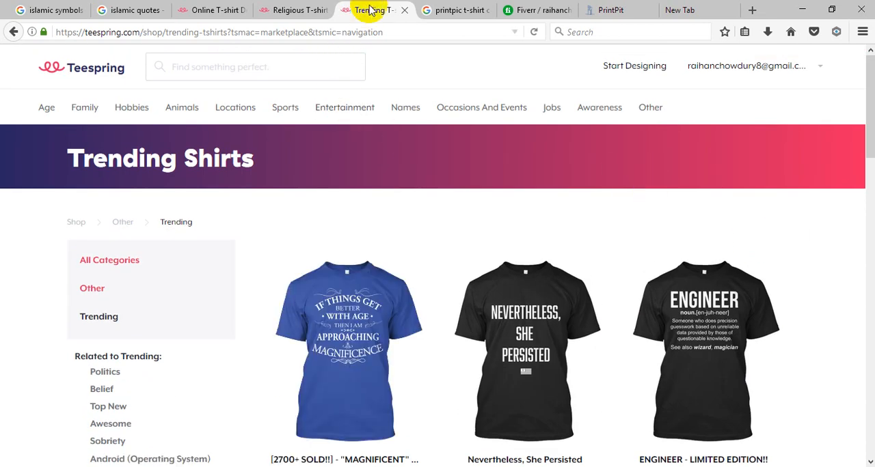
{"action": "mouse_move", "coordinate": [476, 109]}
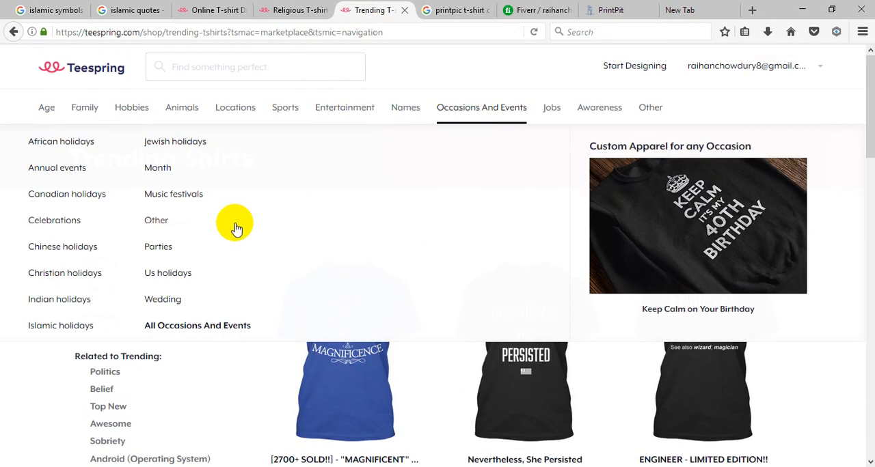
Step: Switch to the PrintPit page and look over the Custom Black Sweatshirt customizer once more
{"action": "left_click", "coordinate": [611, 10]}
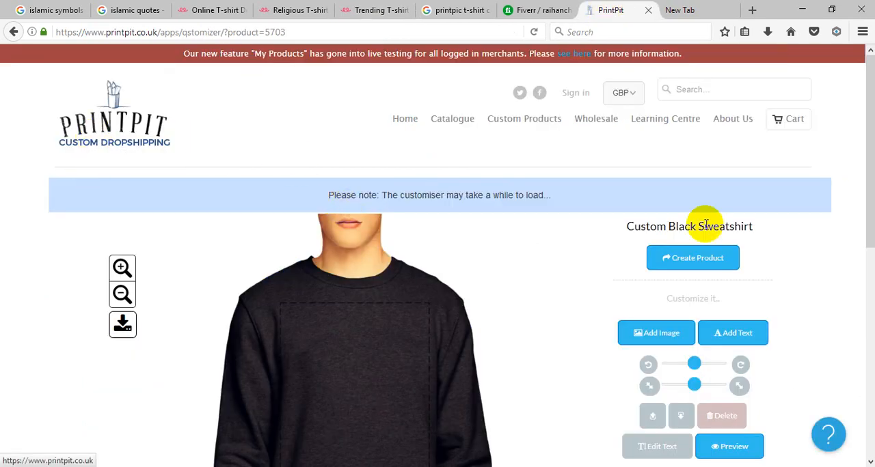
{"action": "scroll", "coordinate": [698, 225], "scroll_direction": "down", "scroll_amount": 5}
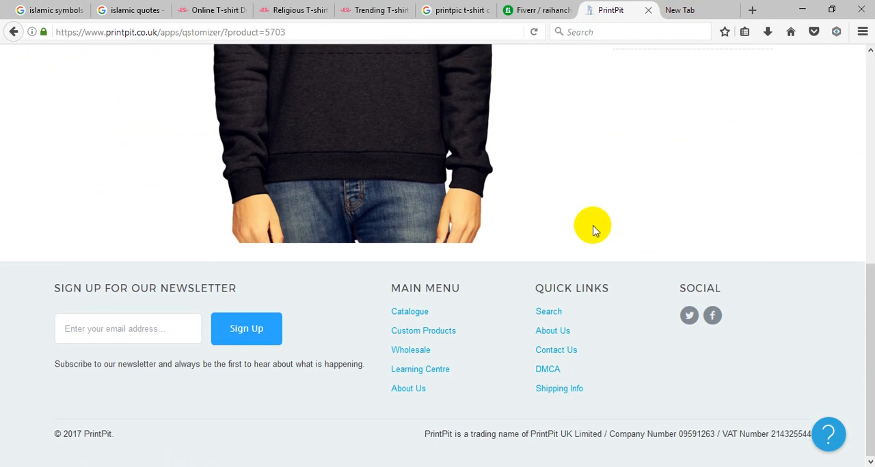
{"action": "scroll", "coordinate": [591, 228], "scroll_direction": "up", "scroll_amount": 6}
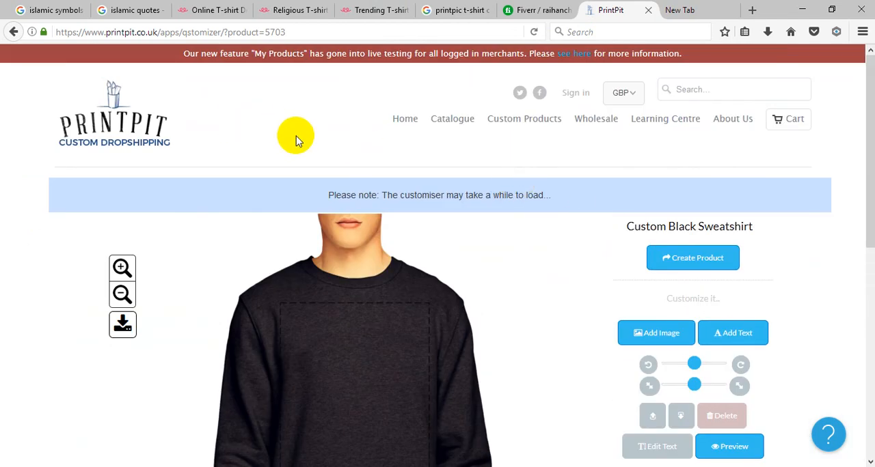
Step: Return to Adobe Illustrator and bring up the Untitled-1 document containing the quote text
{"action": "left_click", "coordinate": [803, 10]}
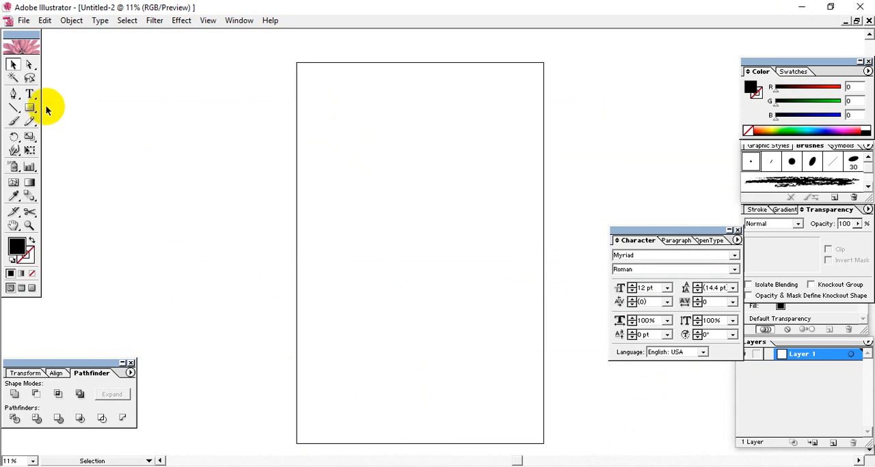
{"action": "left_click", "coordinate": [238, 22]}
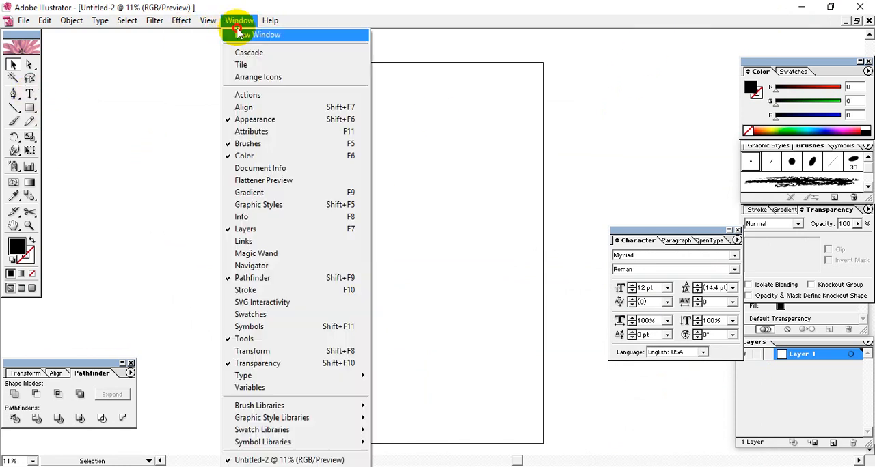
{"action": "left_click", "coordinate": [260, 464]}
Step: Select all five lines of the quote from "As for those" to "the best of men" and copy them
{"action": "key", "text": "t"}
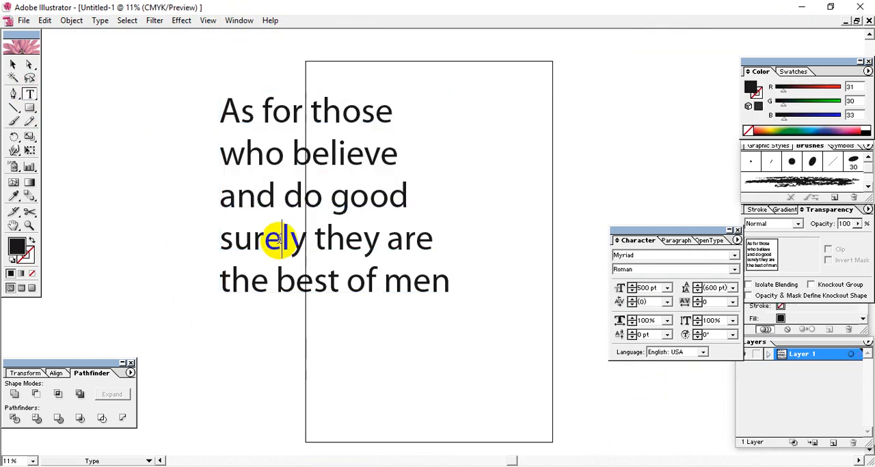
{"action": "left_click_drag", "start_coordinate": [430, 281], "coordinate": [154, 89]}
{"action": "left_click_drag", "start_coordinate": [442, 299], "coordinate": [451, 294]}
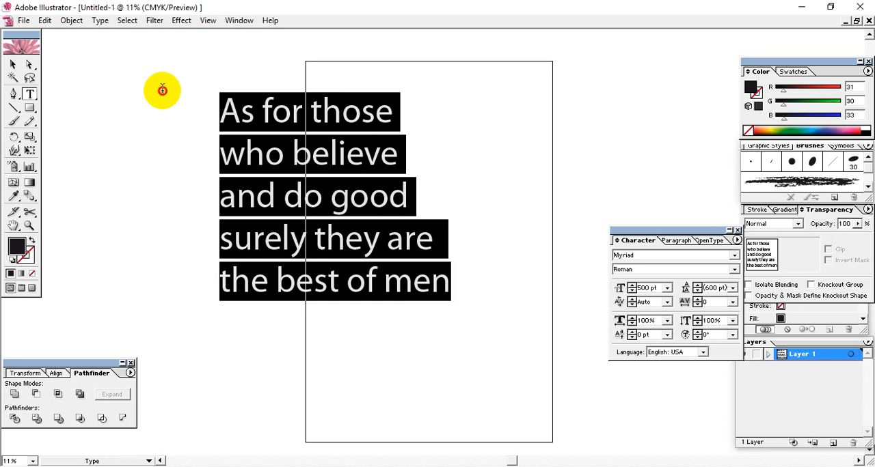
{"action": "left_click", "coordinate": [45, 19]}
{"action": "left_click", "coordinate": [57, 77]}
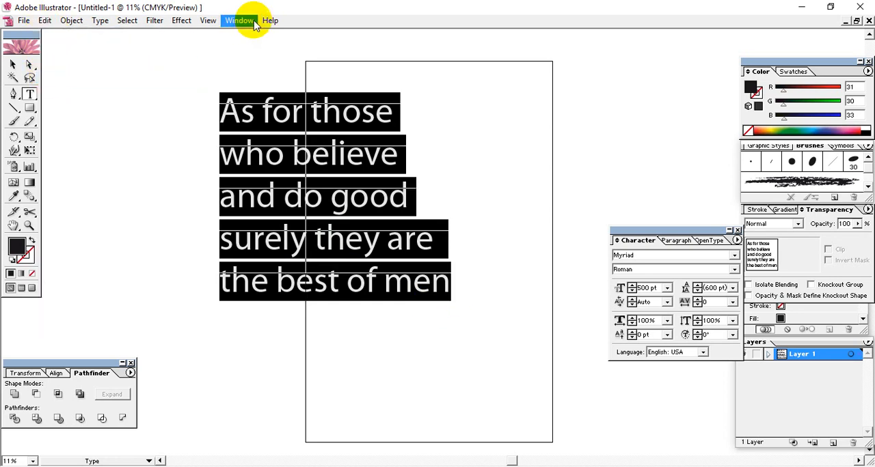
Step: Paste the copied quote into the Untitled-2 document and place it beside the artboard, to its left
{"action": "left_click", "coordinate": [239, 20]}
{"action": "left_click", "coordinate": [309, 461]}
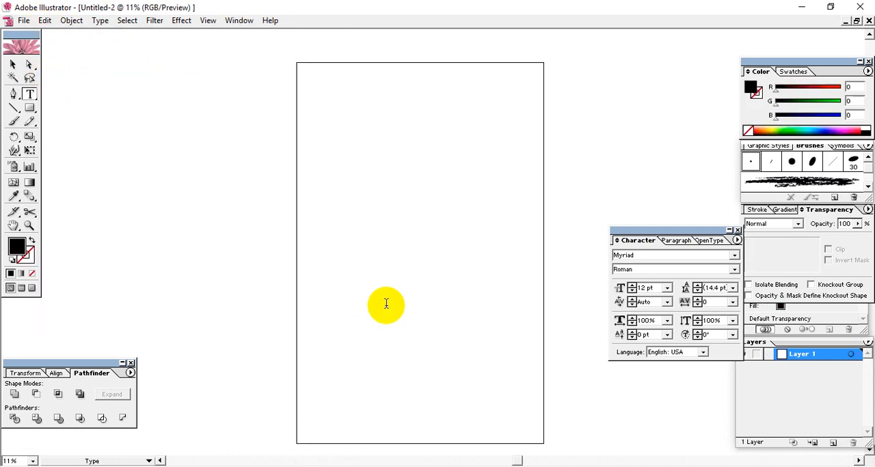
{"action": "left_click", "coordinate": [386, 304]}
{"action": "left_click", "coordinate": [15, 65]}
{"action": "key", "text": "Delete"}
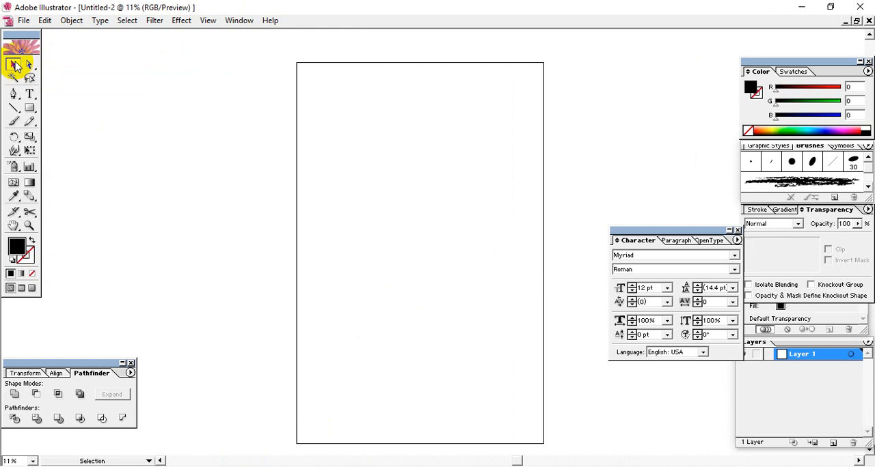
{"action": "key", "text": "ctrl+v"}
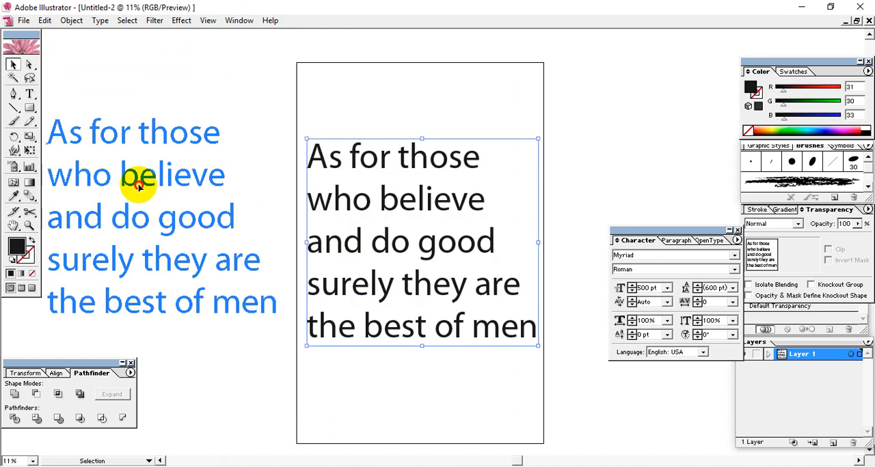
{"action": "left_click_drag", "start_coordinate": [159, 190], "coordinate": [152, 190]}
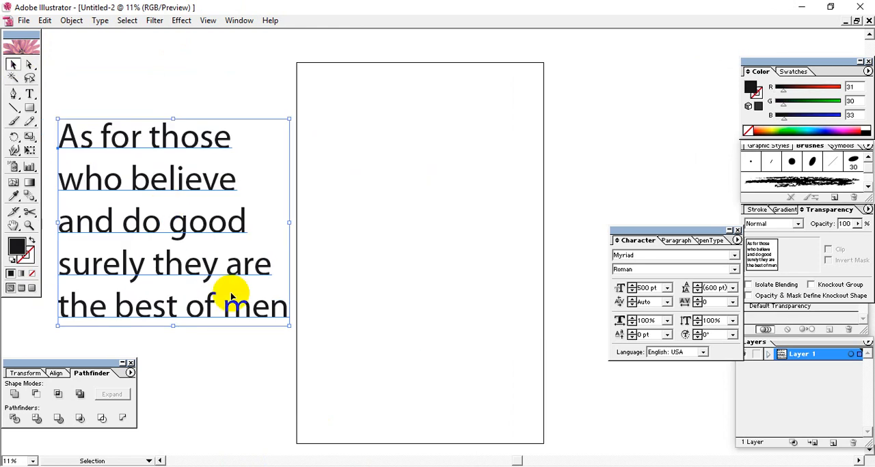
Step: Show the rulers and place two vertical guides just inside the artboard's left and right edges as side margins
{"action": "left_click", "coordinate": [342, 352]}
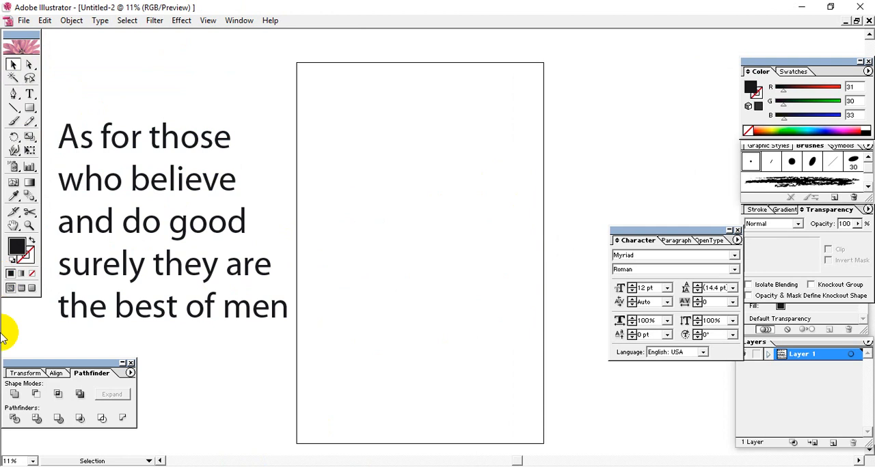
{"action": "key", "text": "ctrl+r"}
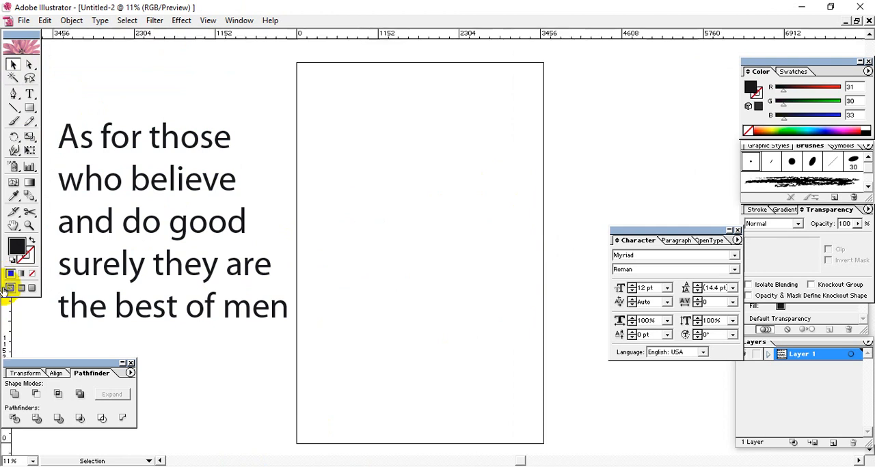
{"action": "left_click_drag", "start_coordinate": [5, 304], "coordinate": [311, 395]}
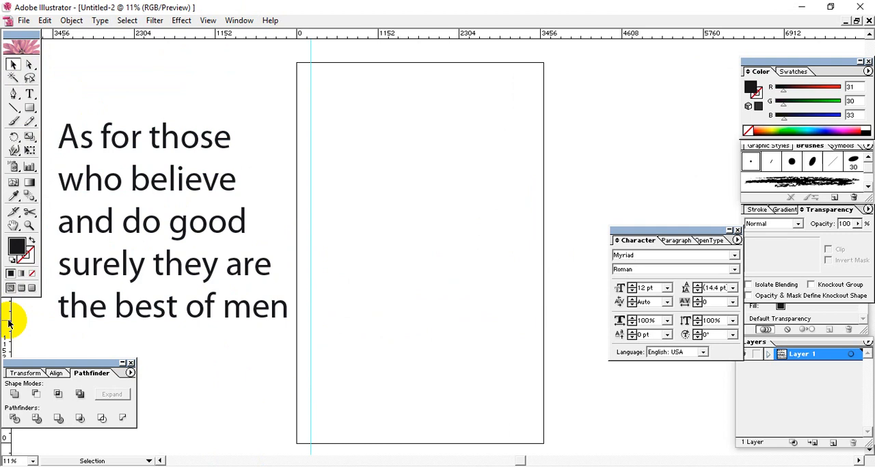
{"action": "left_click_drag", "start_coordinate": [8, 322], "coordinate": [532, 394]}
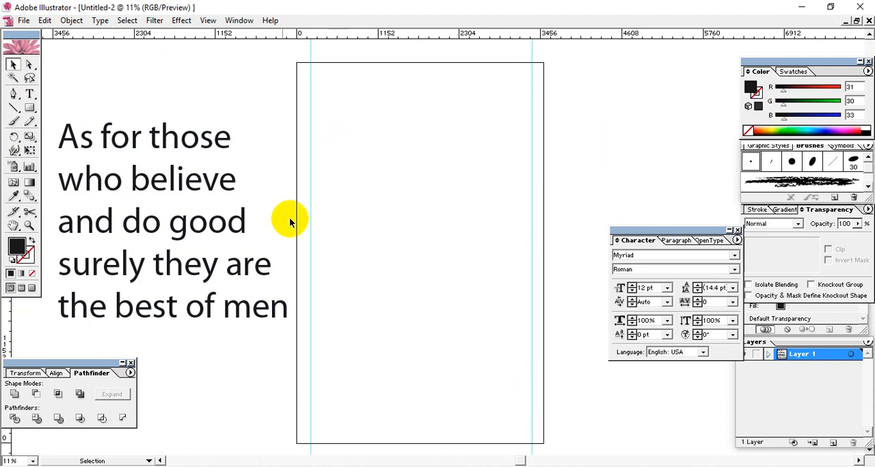
Step: Copy the quote's first line, "As for those", and paste it as a separate text object near the top of the artboard
{"action": "key", "text": "t"}
{"action": "left_click", "coordinate": [141, 140]}
{"action": "left_click_drag", "start_coordinate": [233, 140], "coordinate": [111, 137]}
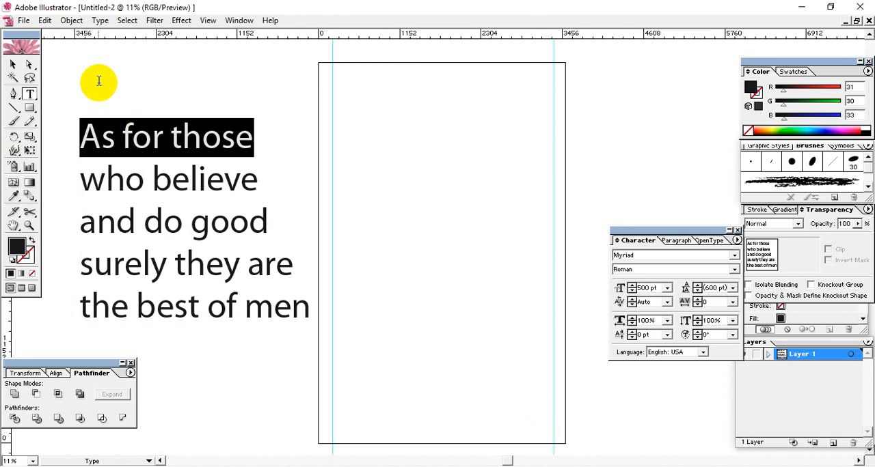
{"action": "left_click", "coordinate": [12, 63]}
{"action": "left_click", "coordinate": [369, 151]}
{"action": "key", "text": "ctrl+v"}
{"action": "left_click_drag", "start_coordinate": [421, 248], "coordinate": [420, 128]}
Step: Change the separate "As for those" text to UPPERCASE and position it between the two vertical guides
{"action": "left_click", "coordinate": [100, 20]}
{"action": "mouse_move", "coordinate": [99, 20]}
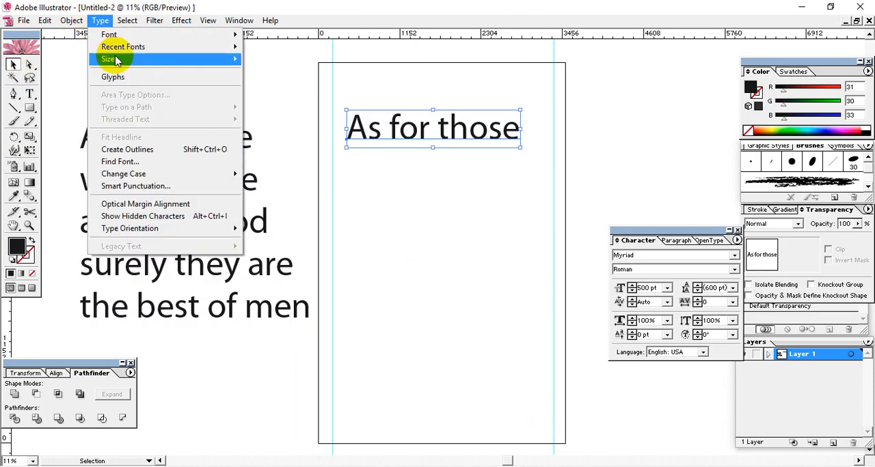
{"action": "mouse_move", "coordinate": [141, 177]}
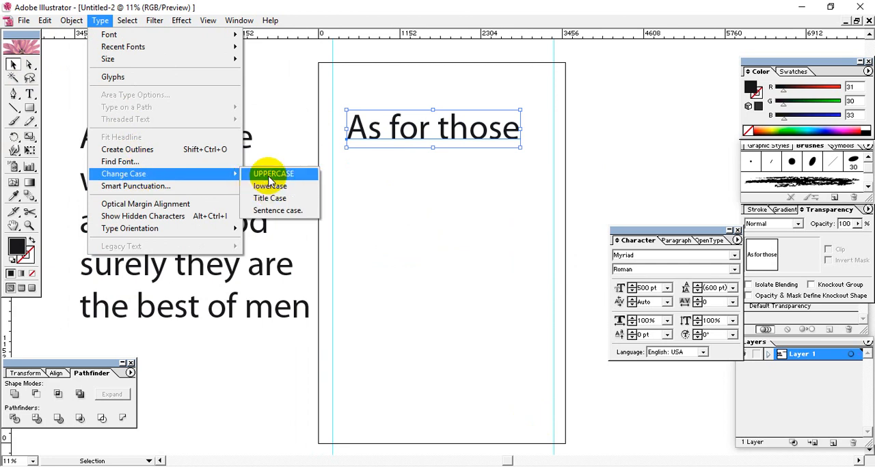
{"action": "left_click", "coordinate": [296, 179]}
{"action": "left_click", "coordinate": [556, 156]}
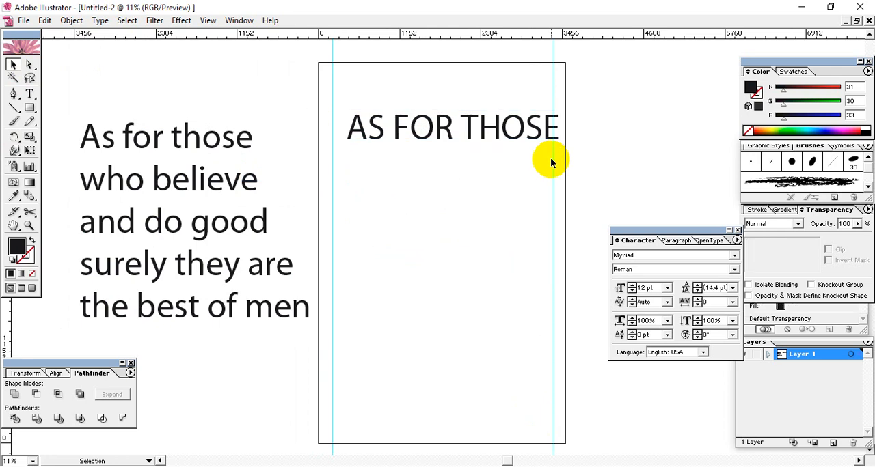
{"action": "left_click", "coordinate": [476, 131]}
{"action": "left_click_drag", "start_coordinate": [476, 132], "coordinate": [473, 176]}
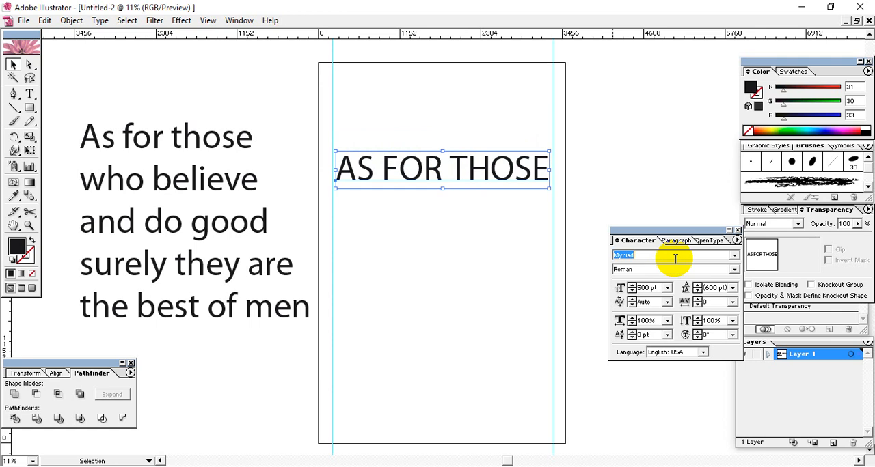
Step: Try the Arroyo Canyon font in Condensed Italic on the AS FOR THOSE line
{"action": "right_click", "coordinate": [461, 177]}
{"action": "mouse_move", "coordinate": [490, 216]}
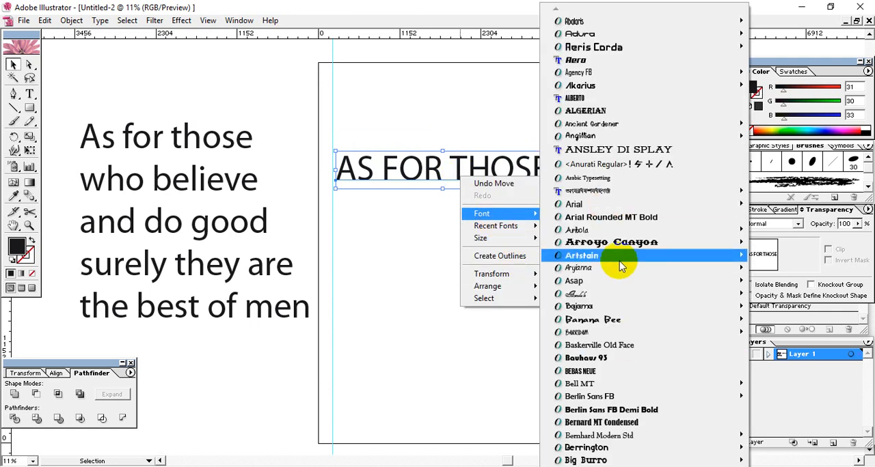
{"action": "mouse_move", "coordinate": [620, 248]}
{"action": "left_click", "coordinate": [784, 243]}
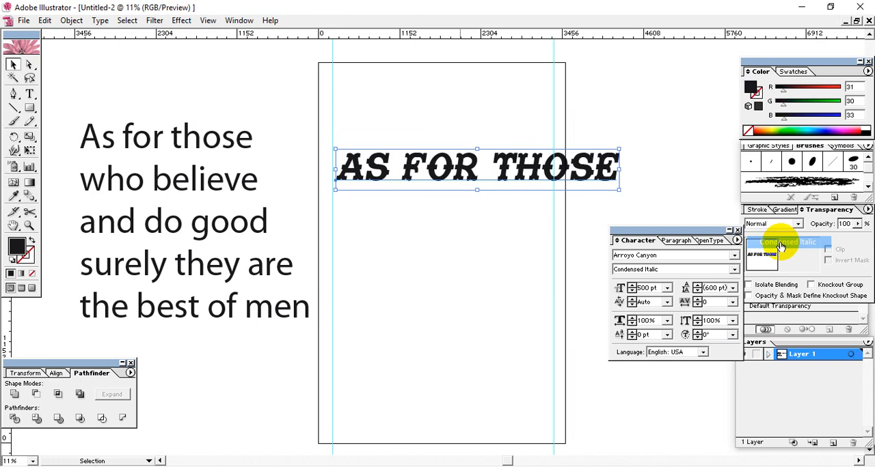
Step: Set the AS FOR THOSE line in Universal Condensed Bold and place it near the top of the artboard between the guides
{"action": "right_click", "coordinate": [514, 149]}
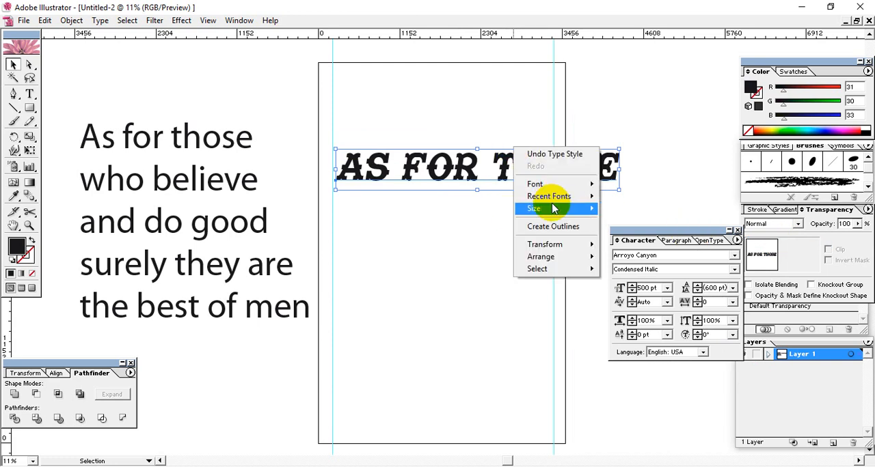
{"action": "mouse_move", "coordinate": [540, 184]}
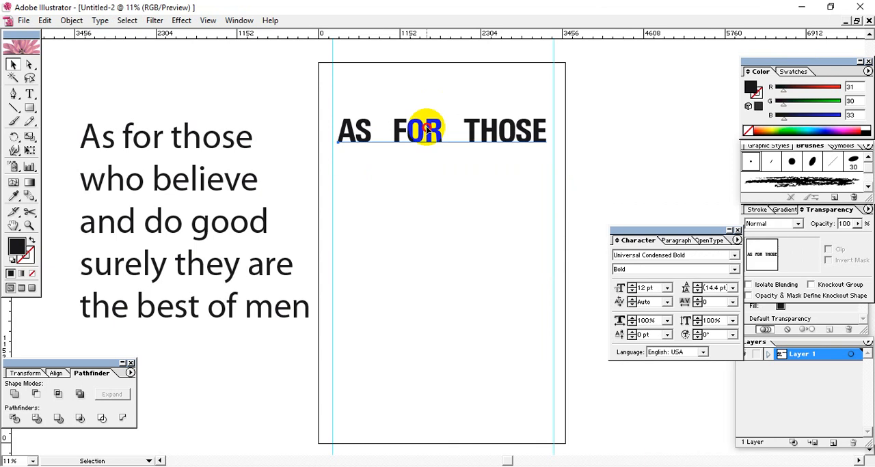
{"action": "left_click", "coordinate": [414, 133]}
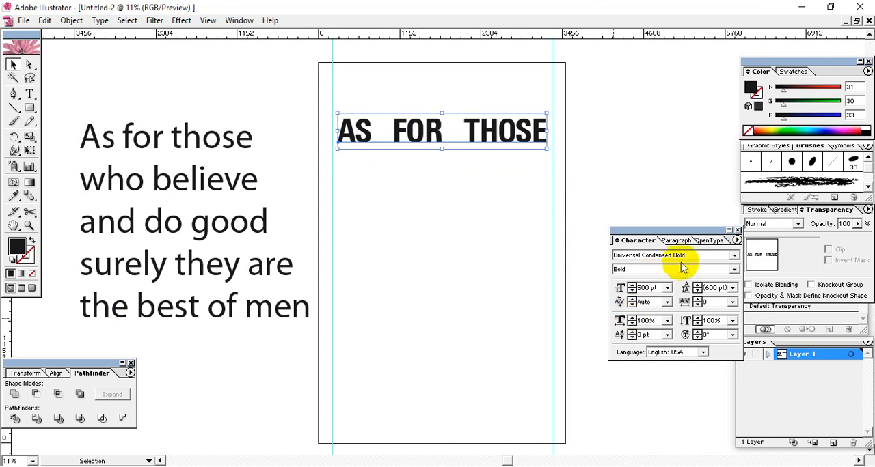
{"action": "left_click", "coordinate": [478, 224]}
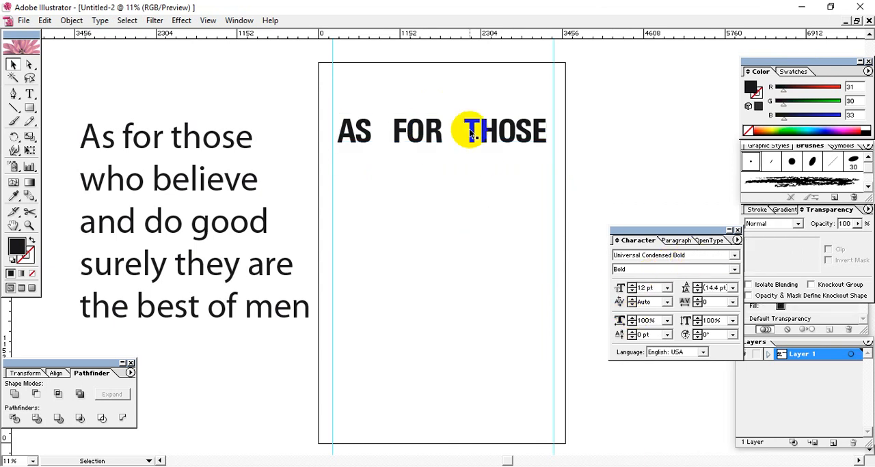
{"action": "left_click", "coordinate": [468, 129]}
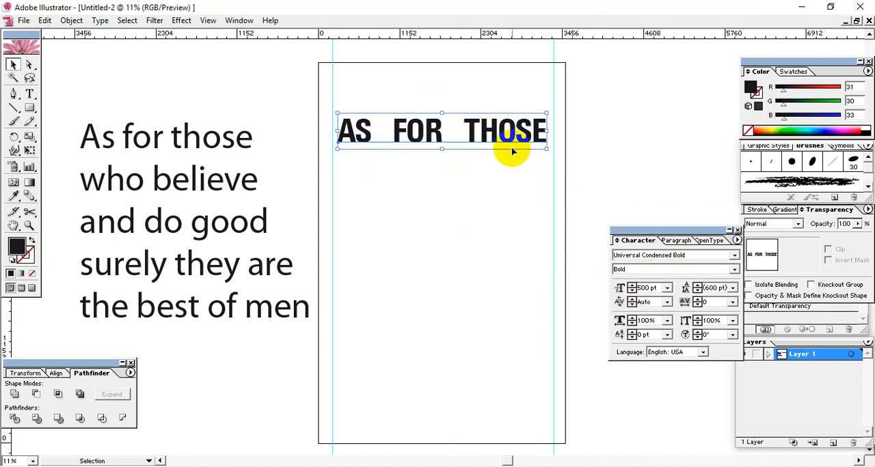
{"action": "left_click", "coordinate": [442, 215]}
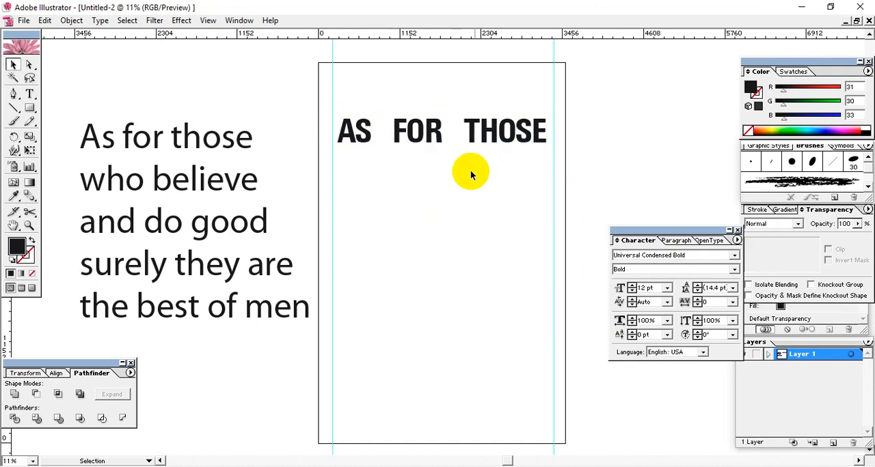
{"action": "left_click", "coordinate": [482, 136]}
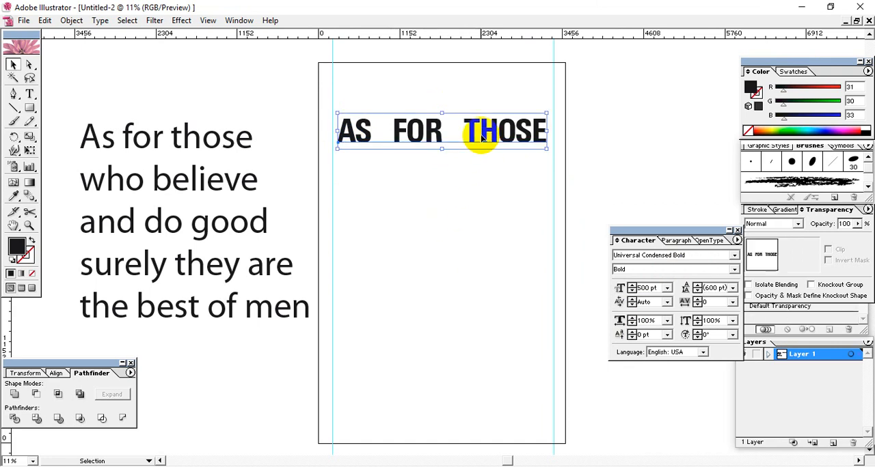
{"action": "left_click", "coordinate": [540, 182]}
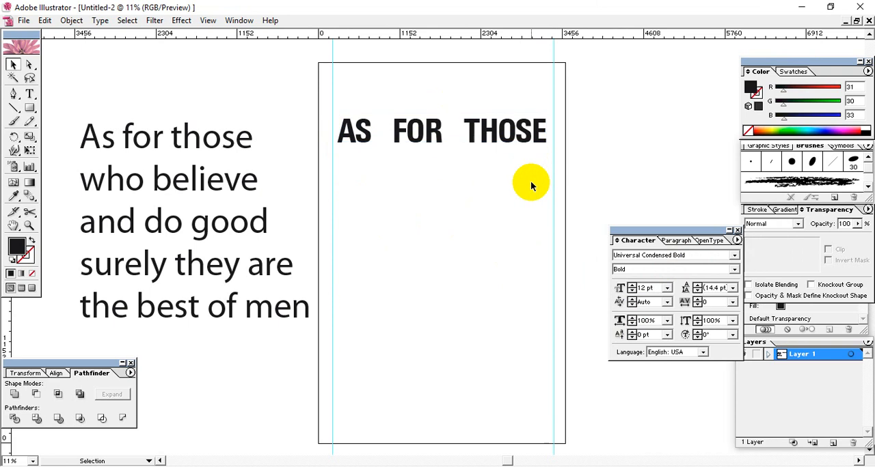
{"action": "left_click", "coordinate": [552, 112]}
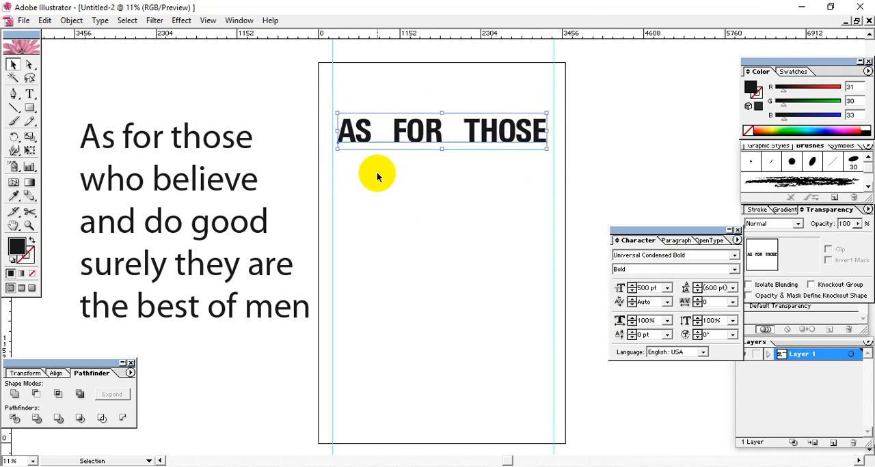
{"action": "left_click", "coordinate": [506, 181]}
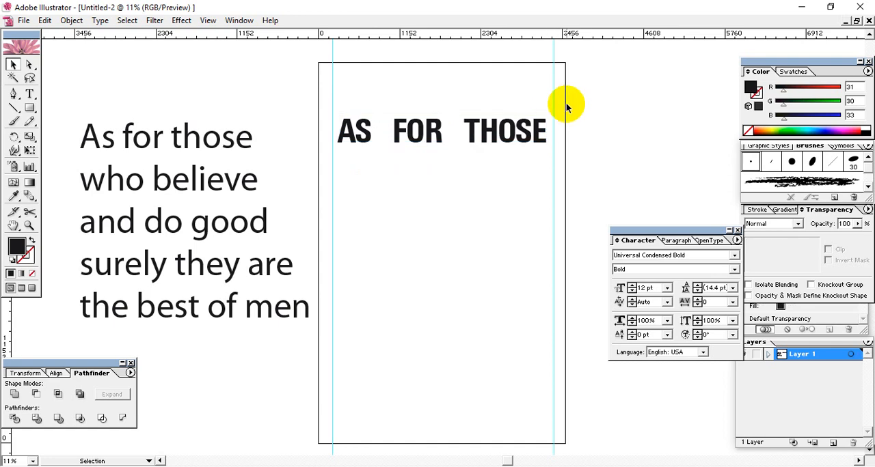
{"action": "left_click_drag", "start_coordinate": [565, 105], "coordinate": [332, 157]}
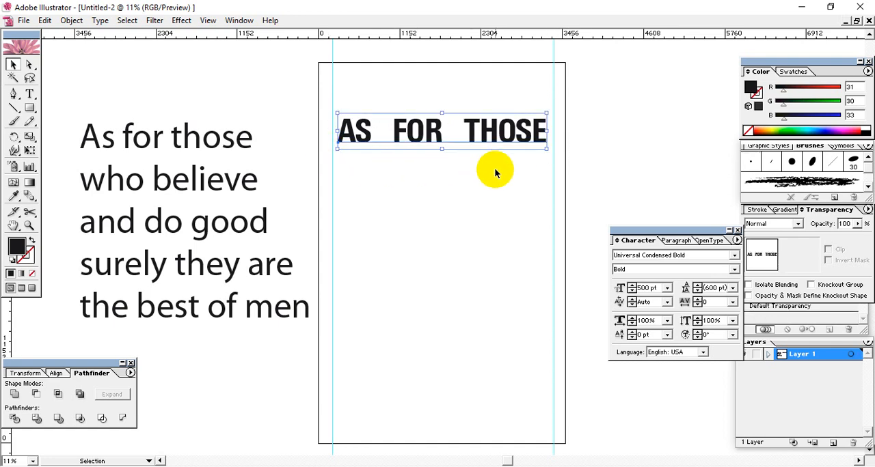
{"action": "double_click", "coordinate": [521, 134]}
{"action": "left_click_drag", "start_coordinate": [517, 132], "coordinate": [546, 133]}
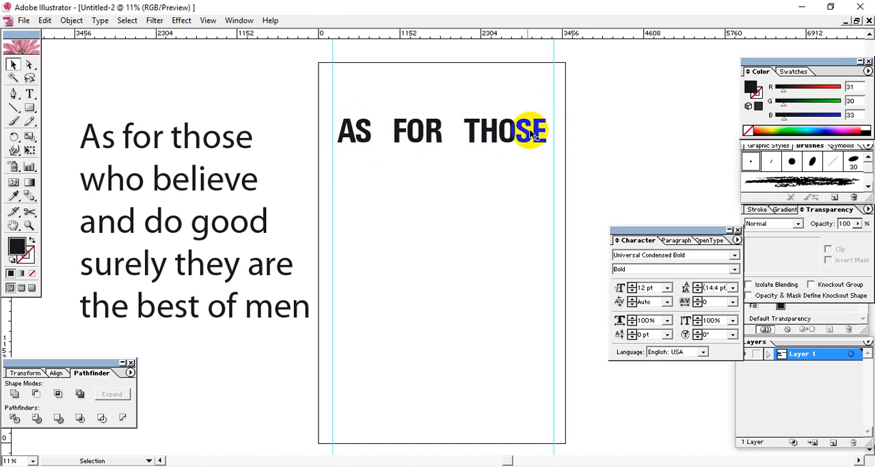
{"action": "left_click", "coordinate": [526, 137]}
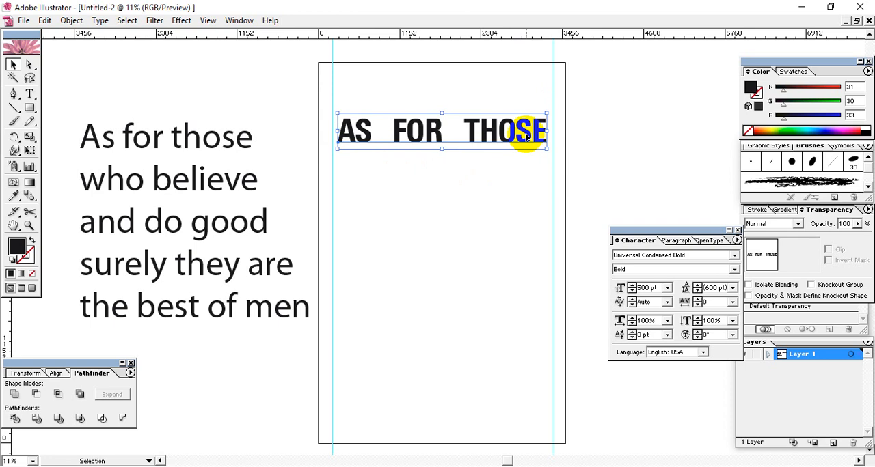
{"action": "left_click", "coordinate": [527, 199]}
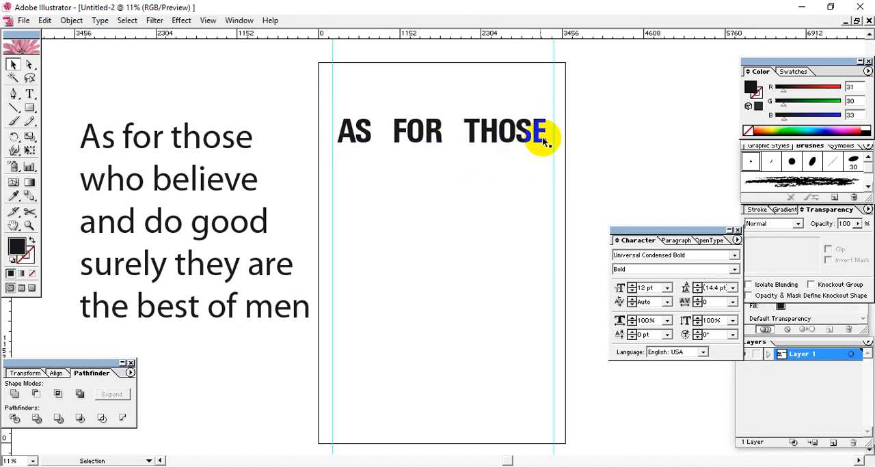
Step: Duplicate the AS FOR THOSE line directly below itself and replace "FOR THOSE" in the duplicate with "who believe" copied from the quote
{"action": "left_click", "coordinate": [519, 140]}
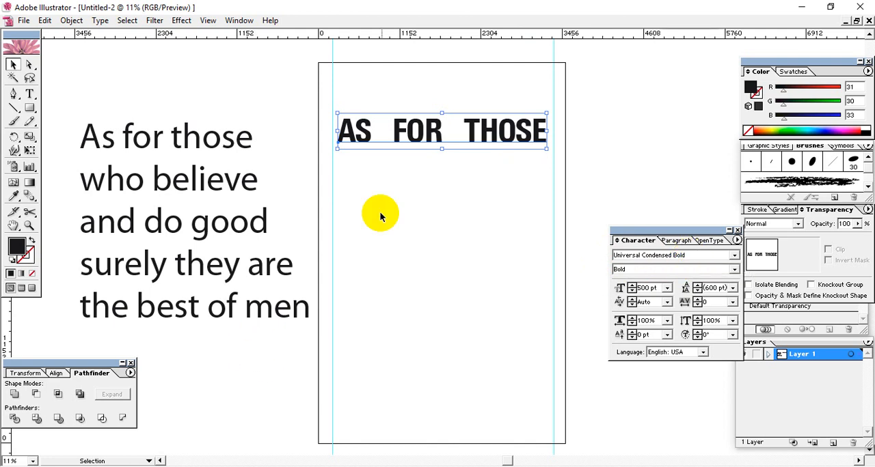
{"action": "left_click_drag", "start_coordinate": [403, 141], "coordinate": [402, 180]}
{"action": "key", "text": "t"}
{"action": "left_click", "coordinate": [125, 179]}
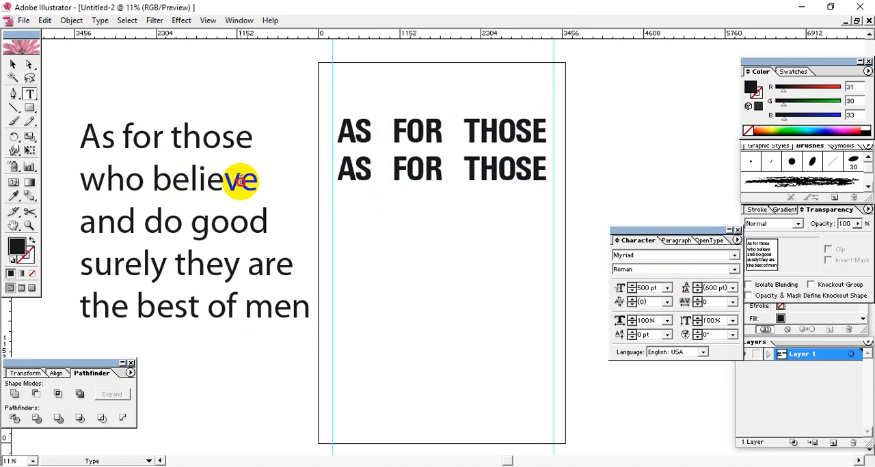
{"action": "triple_click", "coordinate": [240, 180]}
{"action": "left_click", "coordinate": [387, 169]}
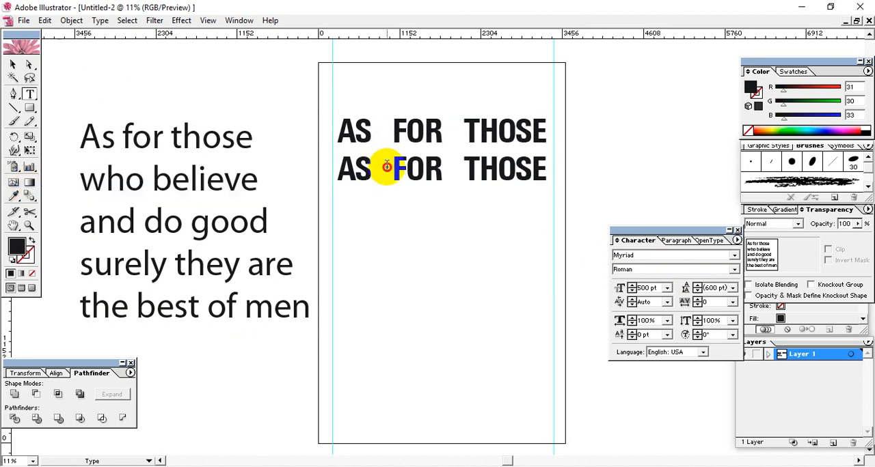
{"action": "left_click_drag", "start_coordinate": [440, 170], "coordinate": [321, 175]}
{"action": "left_click", "coordinate": [442, 170]}
{"action": "type", "text": "who believe"}
{"action": "left_click", "coordinate": [484, 171]}
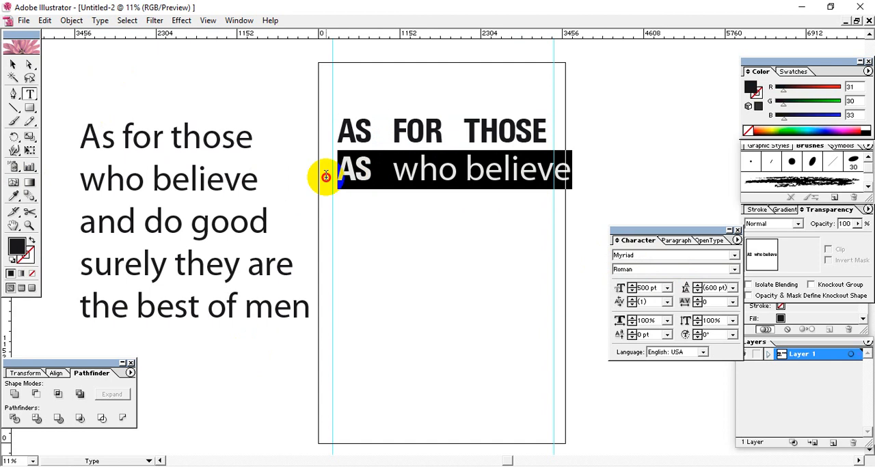
Step: Copy the font name Universal Condensed Bold from the leftover "AS" in the second line
{"action": "left_click", "coordinate": [418, 171]}
{"action": "left_click", "coordinate": [355, 169]}
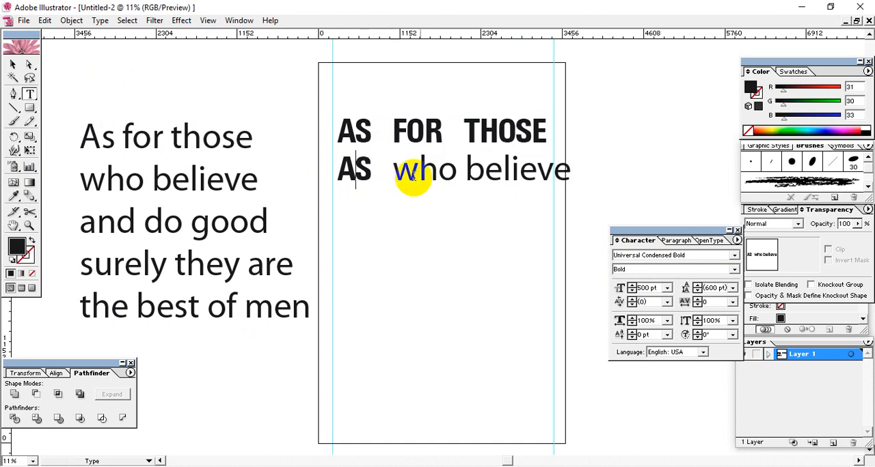
{"action": "left_click", "coordinate": [673, 257]}
{"action": "right_click", "coordinate": [675, 257]}
{"action": "left_click", "coordinate": [689, 275]}
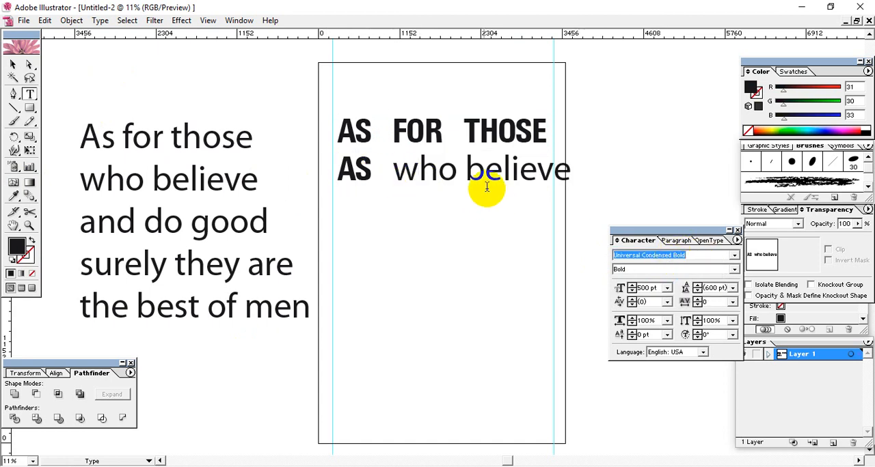
Step: Apply the copied font, Universal Condensed Bold, to "who believe" in the second line
{"action": "left_click", "coordinate": [482, 183]}
{"action": "left_click_drag", "start_coordinate": [399, 170], "coordinate": [574, 173]}
{"action": "left_click", "coordinate": [664, 255]}
{"action": "right_click", "coordinate": [673, 258]}
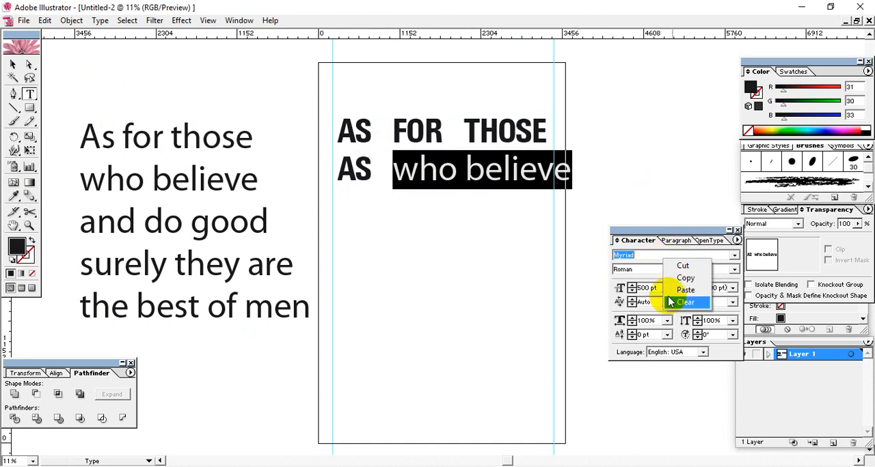
{"action": "left_click", "coordinate": [685, 291]}
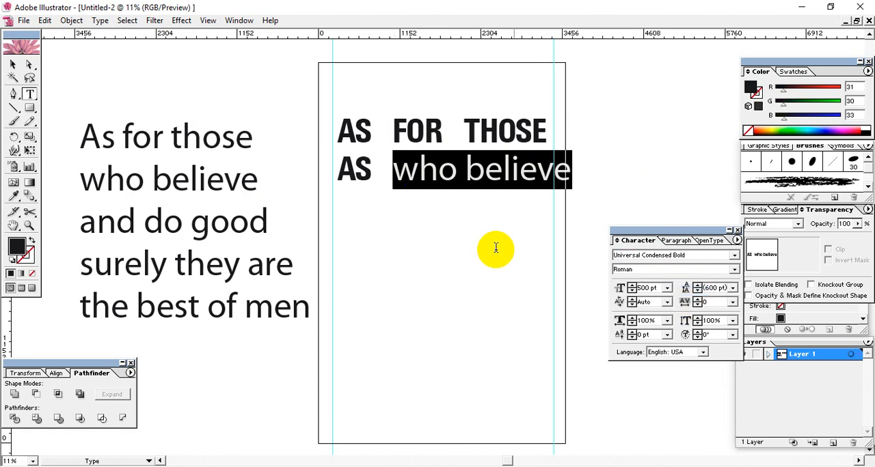
{"action": "key", "text": "Return"}
Step: Delete the leftover "AS" and the spaces before "who believe" in the second line
{"action": "left_click", "coordinate": [363, 180]}
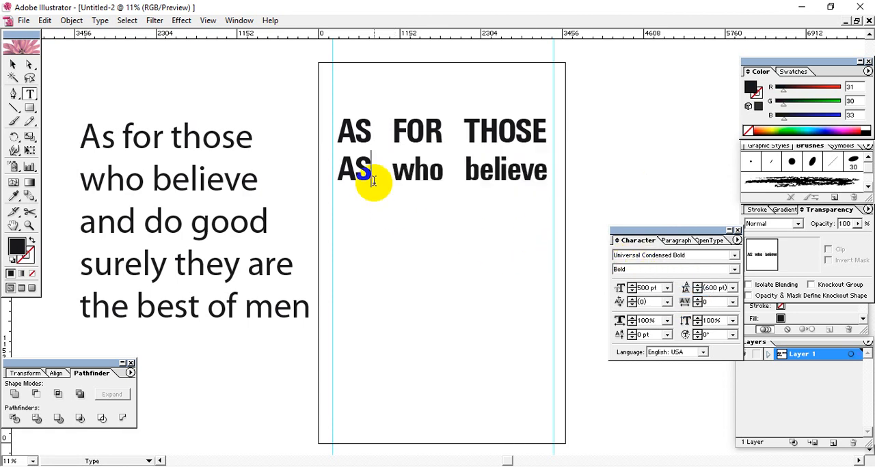
{"action": "left_click_drag", "start_coordinate": [393, 170], "coordinate": [250, 168]}
{"action": "key", "text": "BackSpace"}
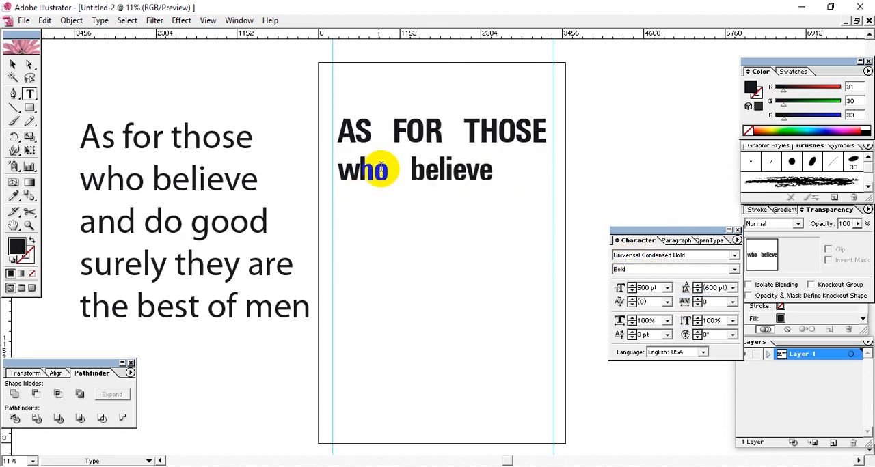
{"action": "left_click", "coordinate": [493, 170]}
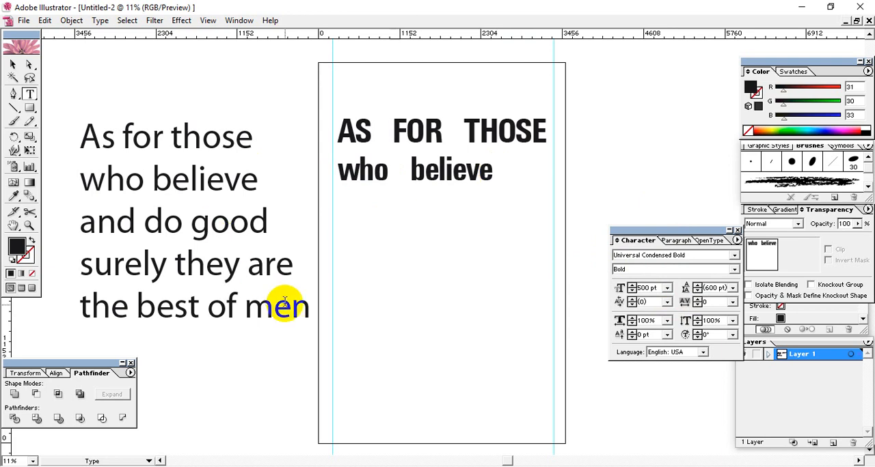
{"action": "left_click_drag", "start_coordinate": [309, 306], "coordinate": [127, 266]}
{"action": "left_click", "coordinate": [227, 224]}
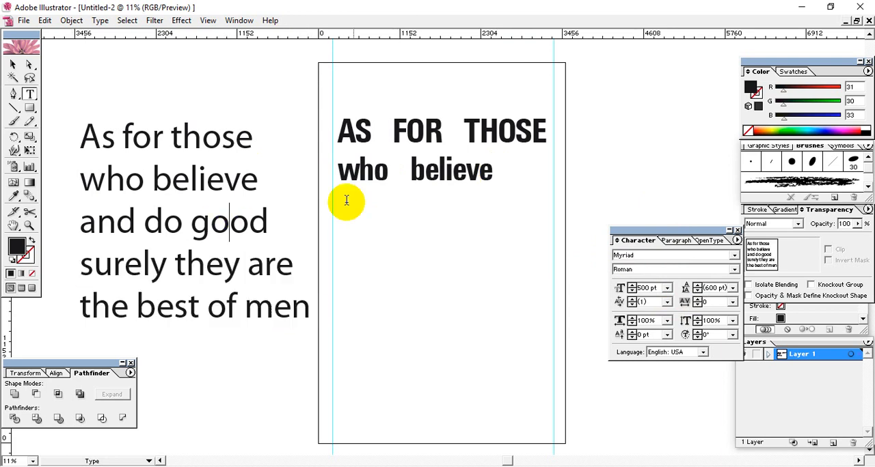
{"action": "left_click", "coordinate": [375, 171]}
{"action": "left_click", "coordinate": [492, 170]}
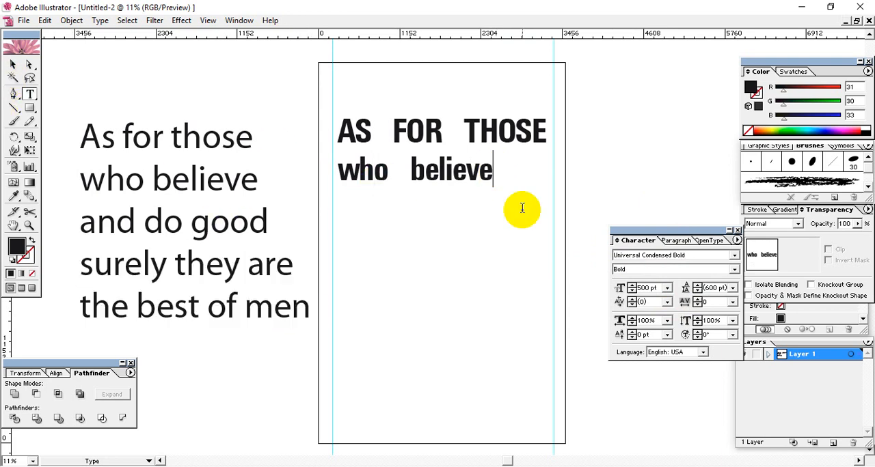
Step: Duplicate the "who believe" line three times, stacking the copies below it with their starts aligned
{"action": "left_click", "coordinate": [13, 63]}
{"action": "left_click_drag", "start_coordinate": [400, 230], "coordinate": [442, 252]}
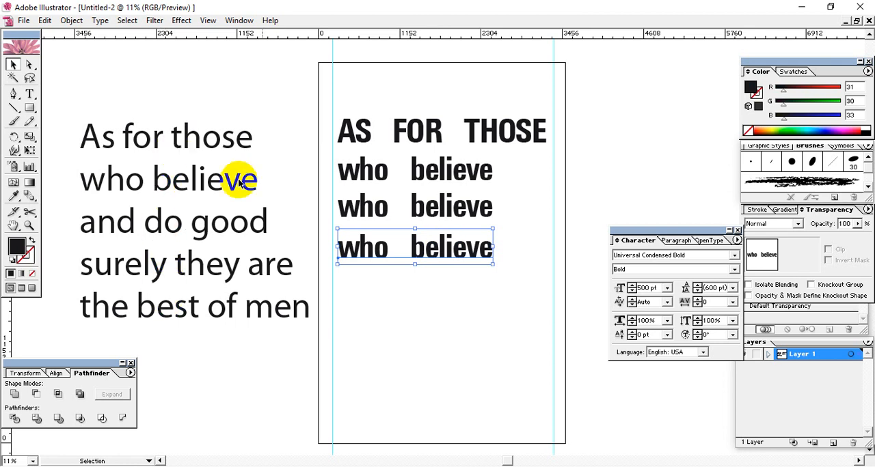
{"action": "left_click_drag", "start_coordinate": [424, 248], "coordinate": [429, 288]}
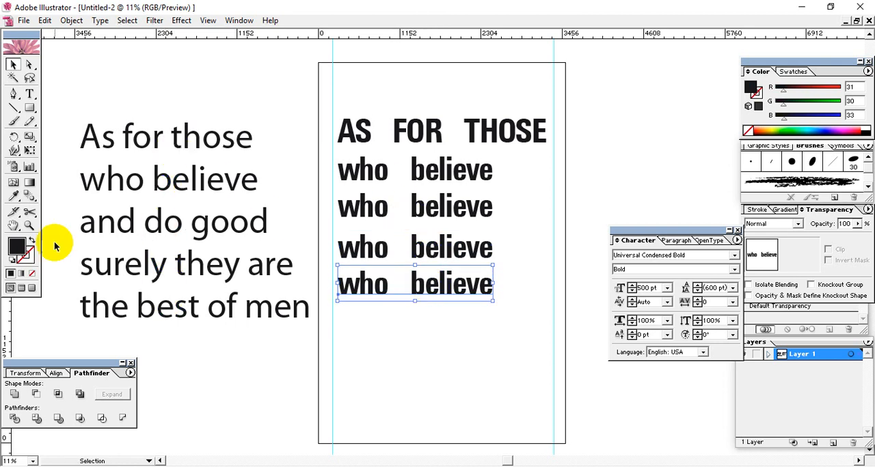
Step: Replace the text of the third line on the artboard with "and do good" copied from the quote
{"action": "left_click", "coordinate": [146, 183]}
{"action": "double_click", "coordinate": [165, 226]}
{"action": "left_click_drag", "start_coordinate": [280, 220], "coordinate": [6, 242]}
{"action": "key", "text": "ctrl+c"}
{"action": "triple_click", "coordinate": [390, 207]}
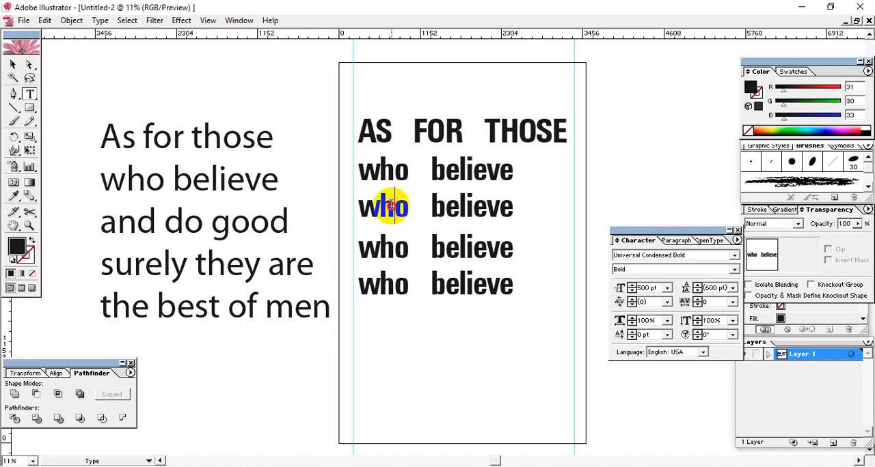
{"action": "key", "text": "ctrl+v"}
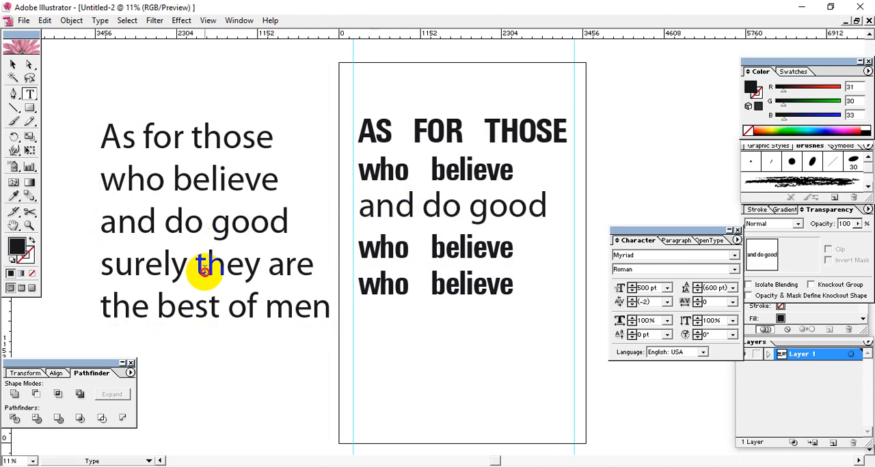
Step: Replace the text of the fourth line with "surely they are" copied from the quote
{"action": "triple_click", "coordinate": [205, 266]}
{"action": "key", "text": "ctrl+c"}
{"action": "triple_click", "coordinate": [476, 248]}
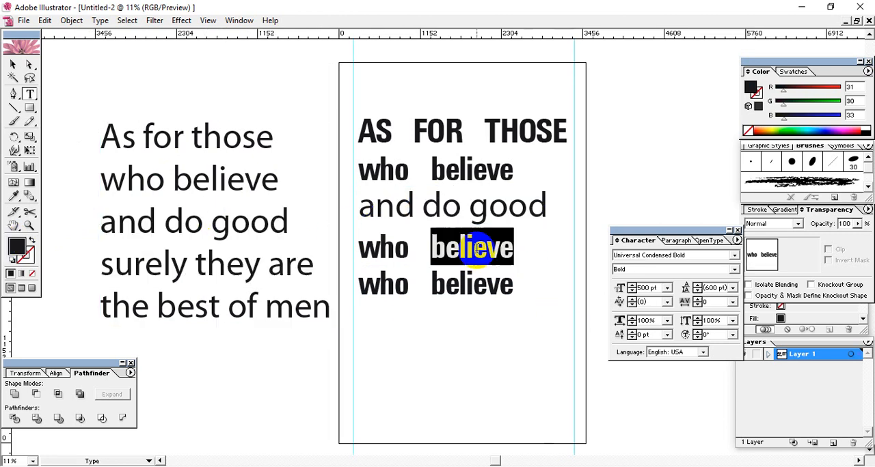
{"action": "key", "text": "ctrl+v"}
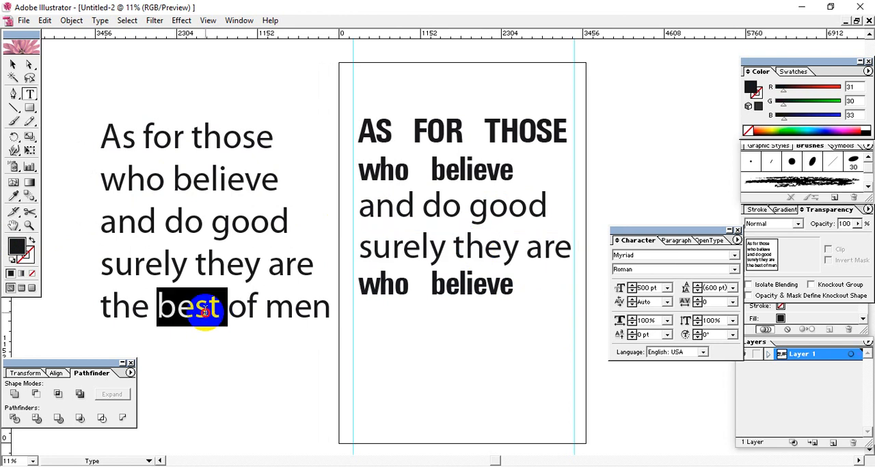
Step: Replace the text of the fifth line with "the best of men" copied from the quote
{"action": "triple_click", "coordinate": [196, 311]}
{"action": "double_click", "coordinate": [467, 284]}
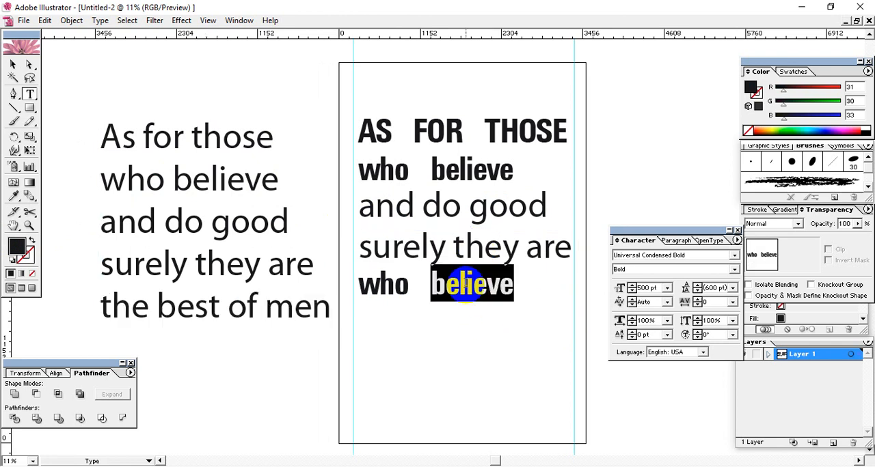
{"action": "left_click", "coordinate": [377, 284]}
{"action": "left_click_drag", "start_coordinate": [351, 287], "coordinate": [640, 277]}
{"action": "key", "text": "ctrl+v"}
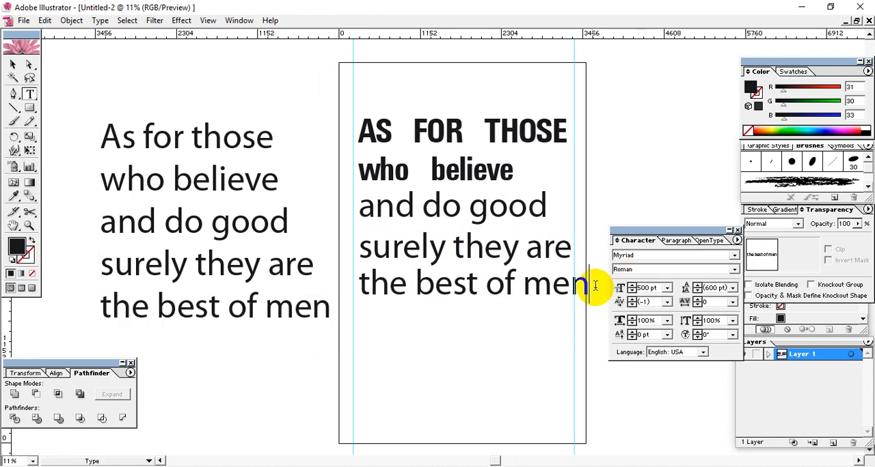
{"action": "triple_click", "coordinate": [586, 284]}
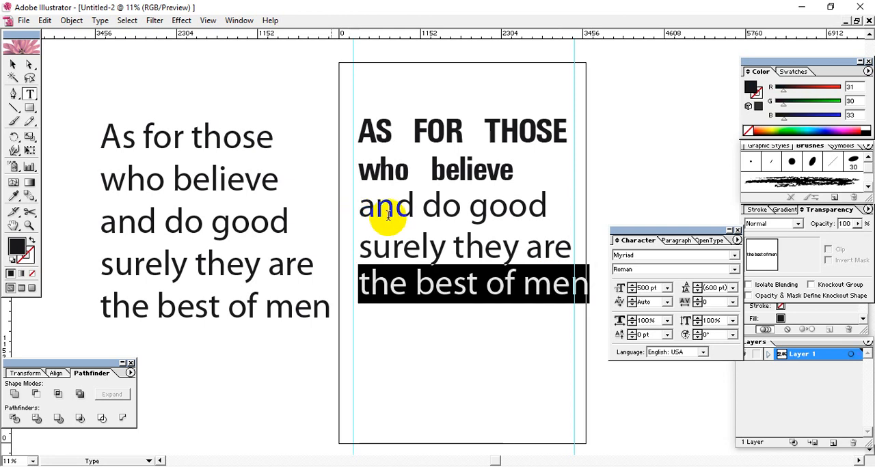
{"action": "left_click", "coordinate": [12, 64]}
{"action": "left_click_drag", "start_coordinate": [486, 347], "coordinate": [403, 218]}
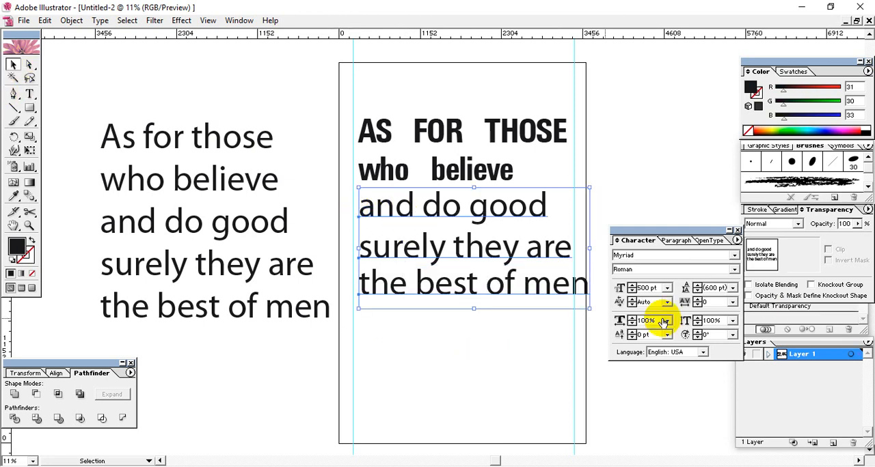
{"action": "right_click", "coordinate": [710, 255]}
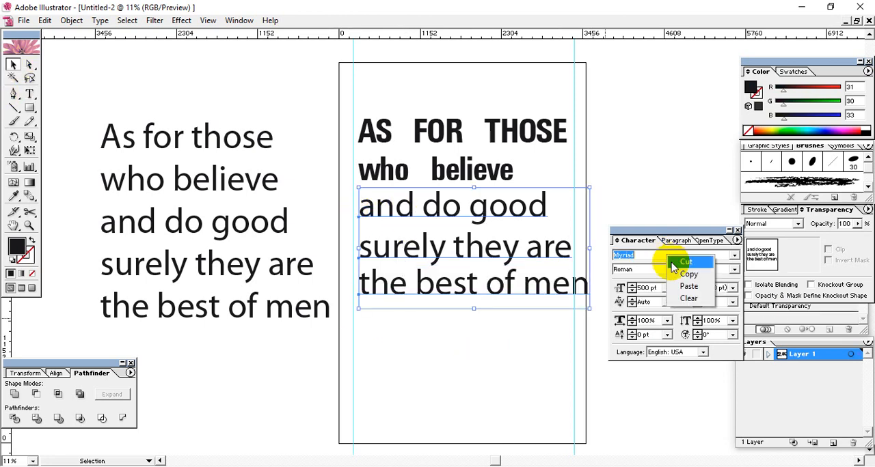
{"action": "left_click", "coordinate": [740, 278]}
{"action": "left_click_drag", "start_coordinate": [664, 257], "coordinate": [479, 272]}
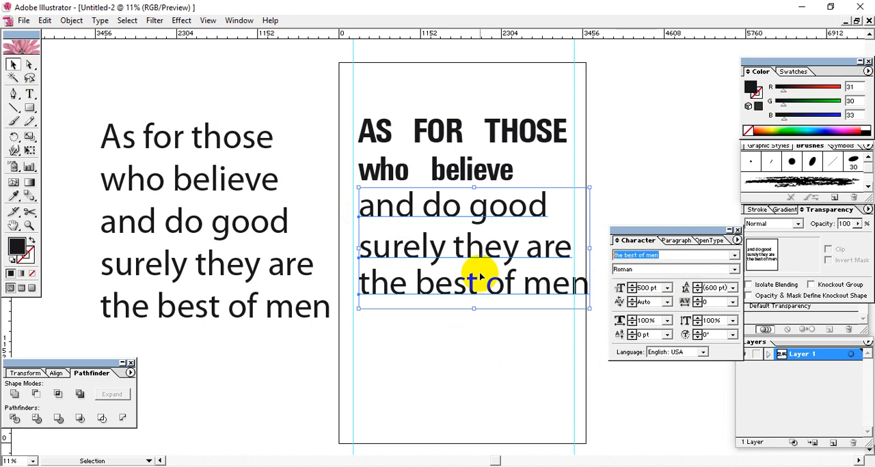
{"action": "left_click", "coordinate": [479, 272]}
Step: Copy the font name Universal Condensed Bold from the AS FOR THOSE line
{"action": "left_click", "coordinate": [517, 156]}
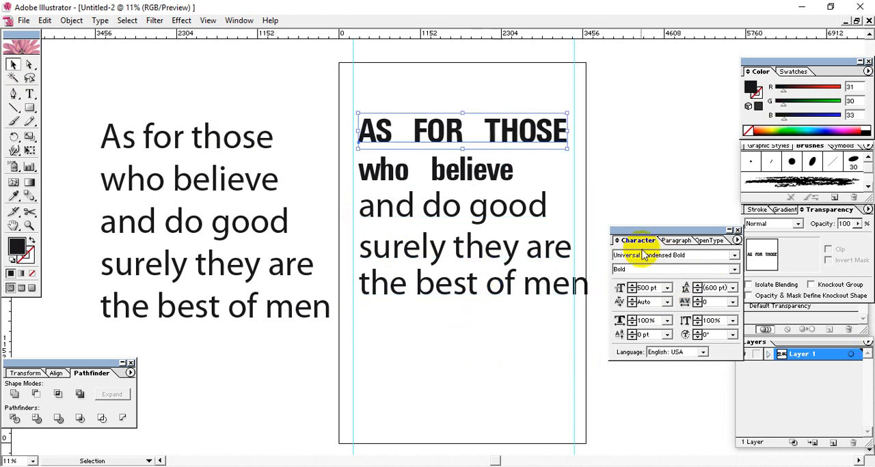
{"action": "left_click_drag", "start_coordinate": [614, 256], "coordinate": [686, 256]}
{"action": "right_click", "coordinate": [678, 257]}
{"action": "left_click", "coordinate": [700, 276]}
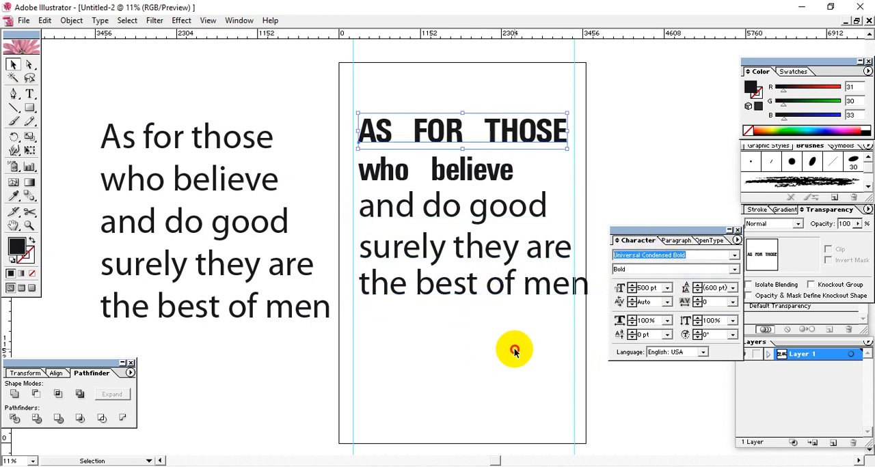
Step: Apply the copied font, Universal Condensed Bold, to the third, fourth and fifth lines together
{"action": "left_click", "coordinate": [400, 208]}
{"action": "left_click_drag", "start_coordinate": [614, 255], "coordinate": [650, 258]}
{"action": "right_click", "coordinate": [650, 258]}
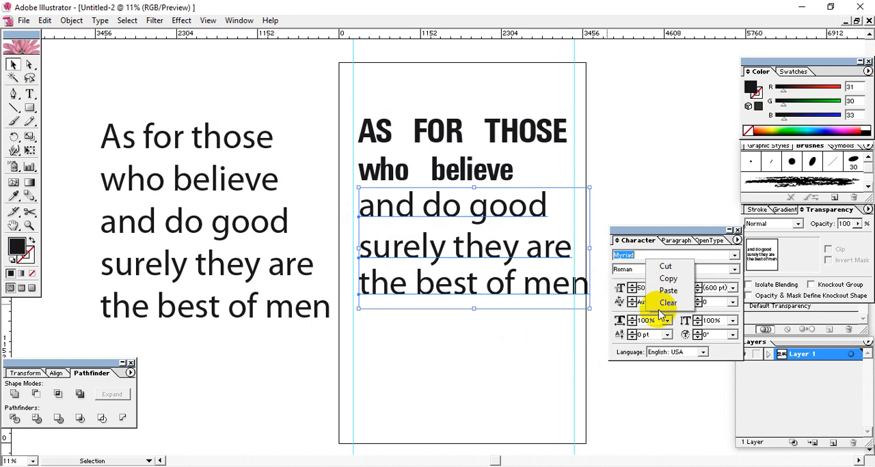
{"action": "left_click", "coordinate": [665, 293]}
{"action": "key", "text": "Return"}
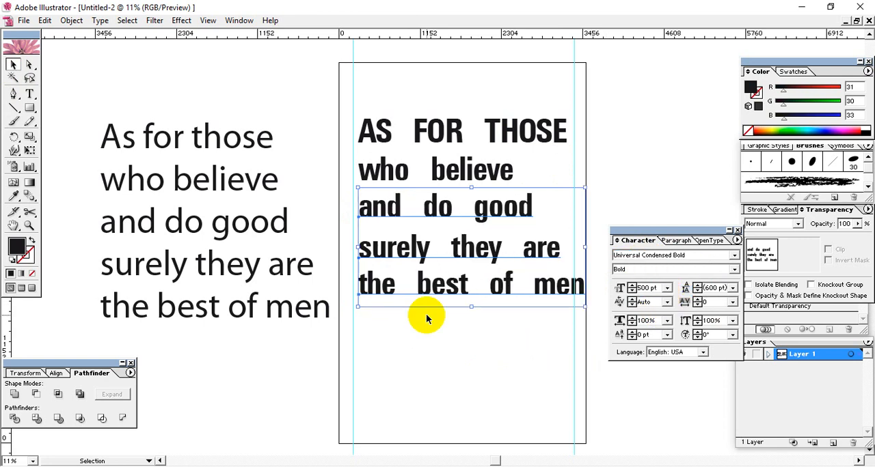
Step: Change the case of the four lines below AS FOR THOSE to UPPERCASE
{"action": "left_click", "coordinate": [430, 320]}
{"action": "left_click_drag", "start_coordinate": [506, 333], "coordinate": [372, 183]}
{"action": "left_click", "coordinate": [100, 20]}
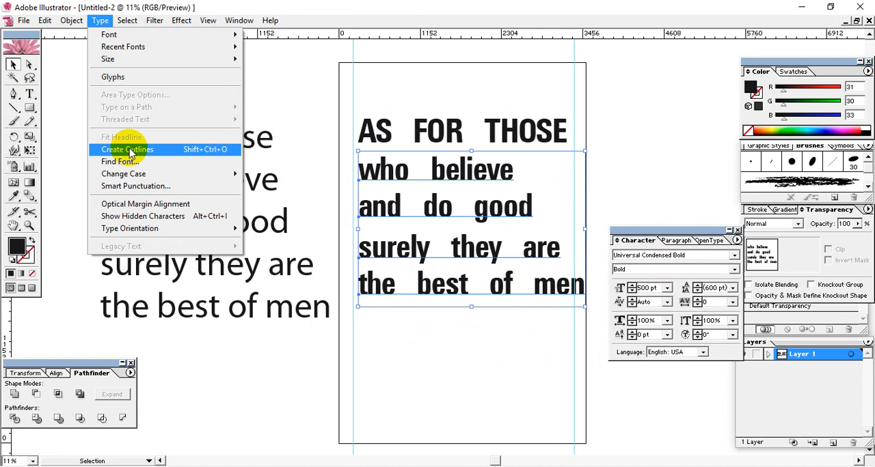
{"action": "mouse_move", "coordinate": [224, 180]}
{"action": "left_click", "coordinate": [273, 174]}
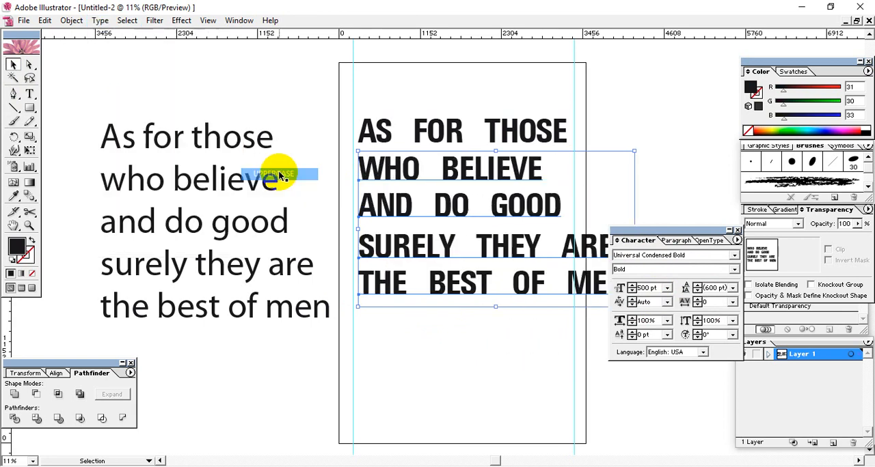
{"action": "left_click", "coordinate": [495, 325]}
Step: Enlarge the WHO BELIEVE, AS FOR THOSE and AND DO GOOD lines proportionally until each one ends at the right guide
{"action": "left_click", "coordinate": [459, 173]}
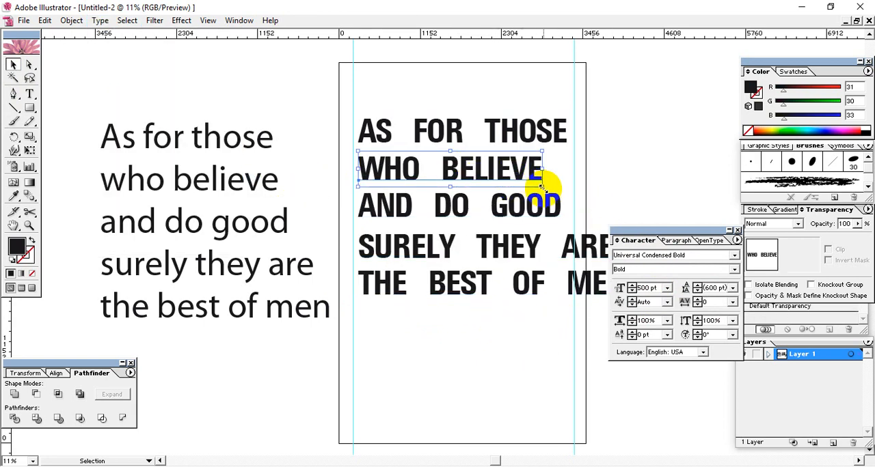
{"action": "left_click_drag", "start_coordinate": [541, 186], "coordinate": [579, 193]}
{"action": "left_click", "coordinate": [541, 123]}
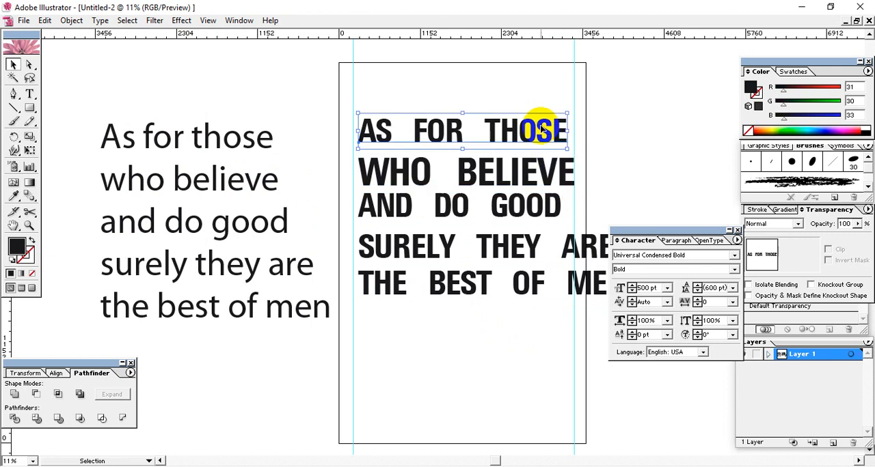
{"action": "left_click_drag", "start_coordinate": [566, 145], "coordinate": [572, 147]}
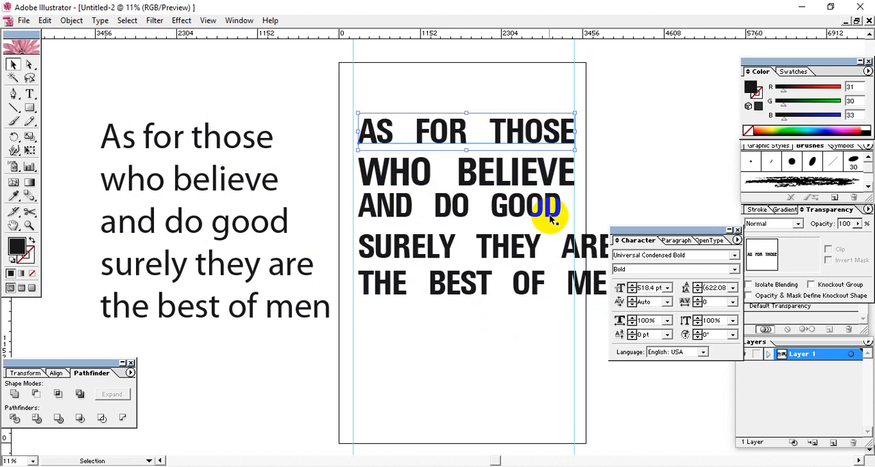
{"action": "left_click", "coordinate": [555, 212]}
{"action": "left_click_drag", "start_coordinate": [561, 222], "coordinate": [569, 217]}
Step: Move the Character palette off the ends of the SURELY THEY ARE and THE BEST OF MEN lines
{"action": "left_click", "coordinate": [509, 249]}
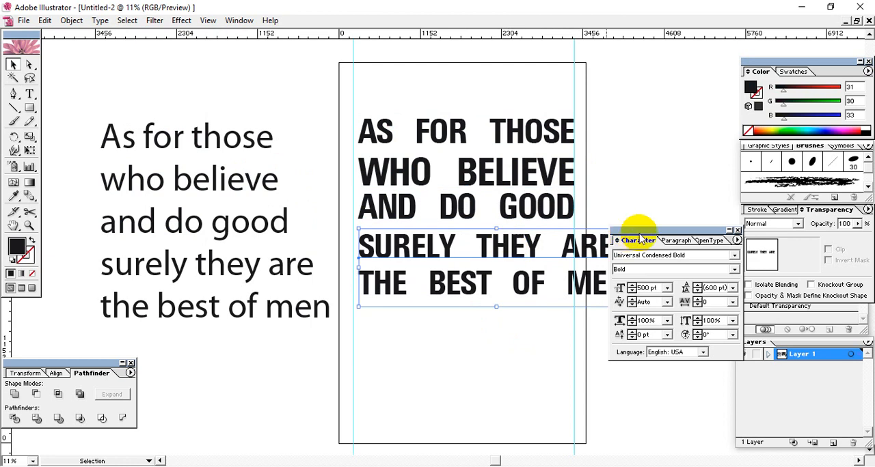
{"action": "left_click_drag", "start_coordinate": [644, 231], "coordinate": [733, 292]}
{"action": "left_click", "coordinate": [583, 287]}
{"action": "double_click", "coordinate": [602, 295]}
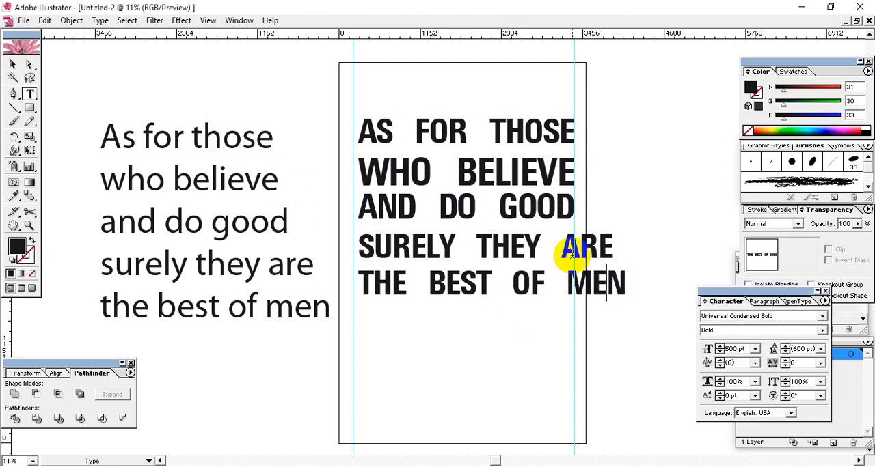
{"action": "left_click", "coordinate": [566, 245]}
{"action": "left_click", "coordinate": [14, 65]}
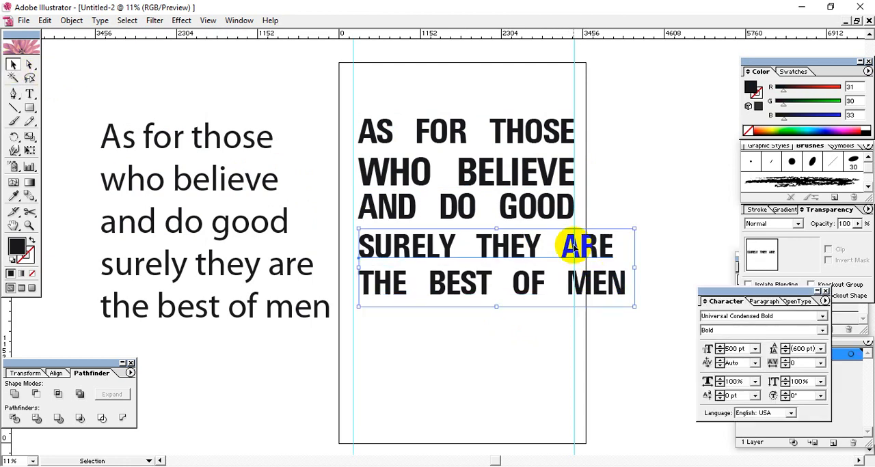
{"action": "double_click", "coordinate": [572, 245]}
{"action": "left_click", "coordinate": [336, 285]}
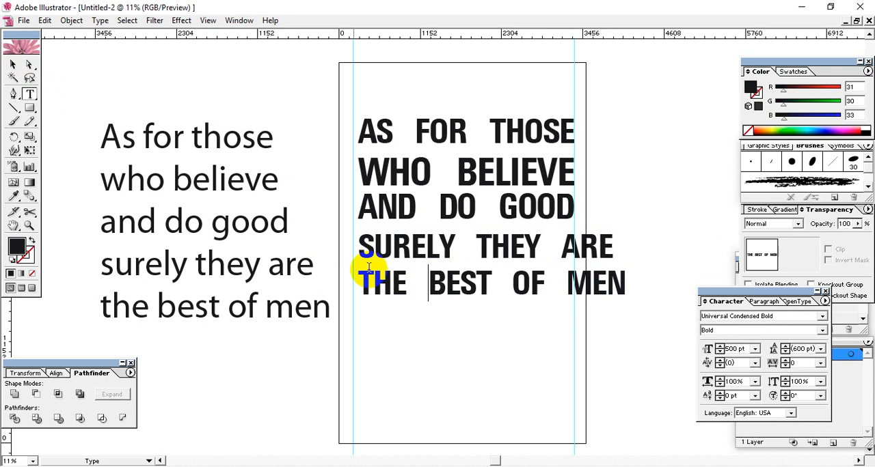
Step: Move the THE BEST OF MEN line down, leaving a gap below SURELY THEY ARE
{"action": "left_click", "coordinate": [14, 64]}
{"action": "left_click", "coordinate": [470, 275]}
{"action": "left_click_drag", "start_coordinate": [470, 275], "coordinate": [451, 311]}
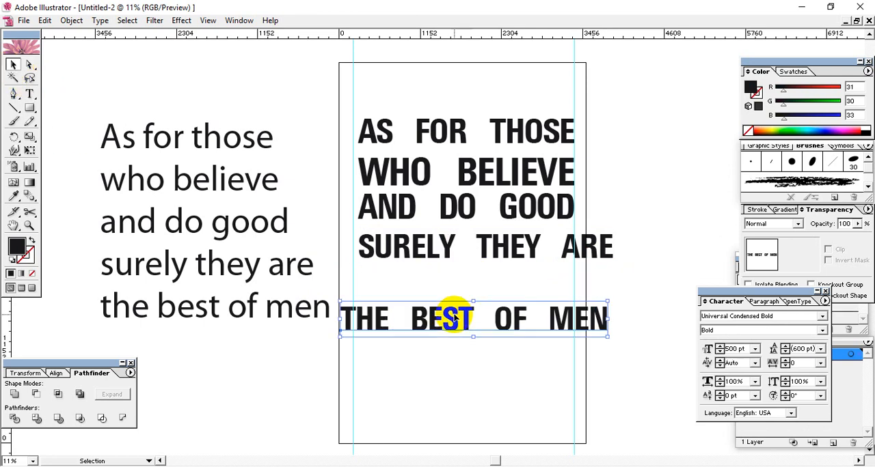
Step: Remove the empty line after SURELY THEY ARE and scale that text down proportionally to end at the right guide
{"action": "left_click", "coordinate": [478, 250]}
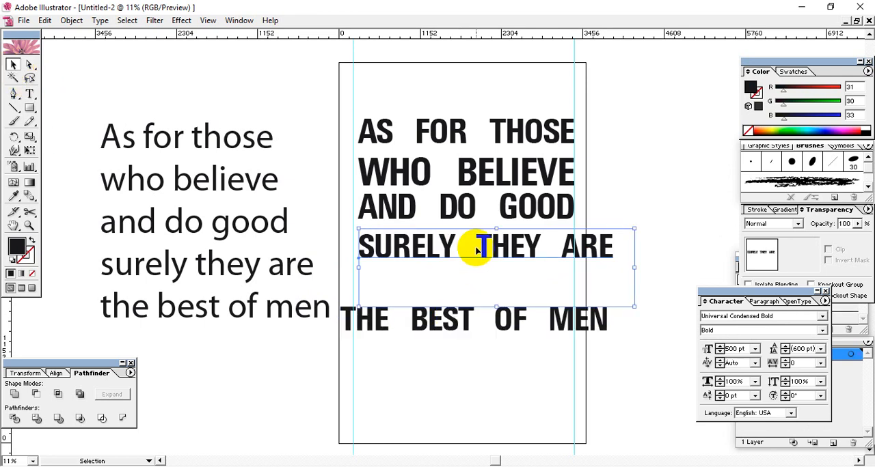
{"action": "double_click", "coordinate": [580, 246]}
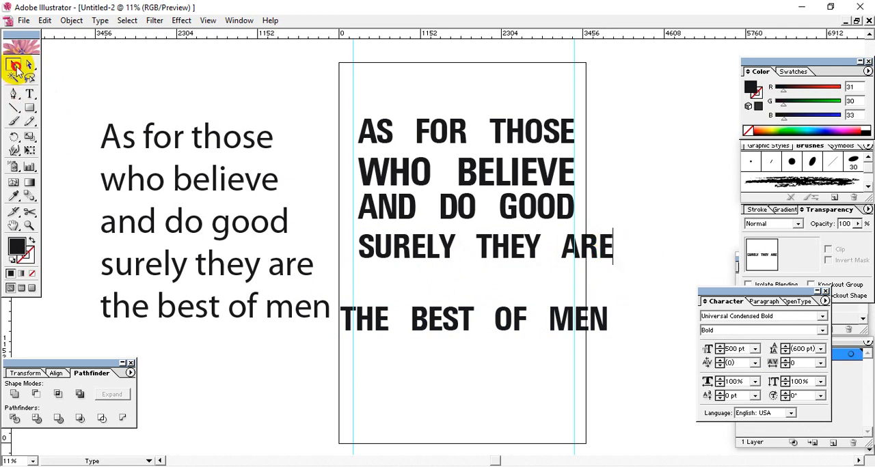
{"action": "left_click", "coordinate": [14, 64]}
{"action": "left_click_drag", "start_coordinate": [613, 264], "coordinate": [576, 263]}
{"action": "left_click", "coordinate": [608, 275]}
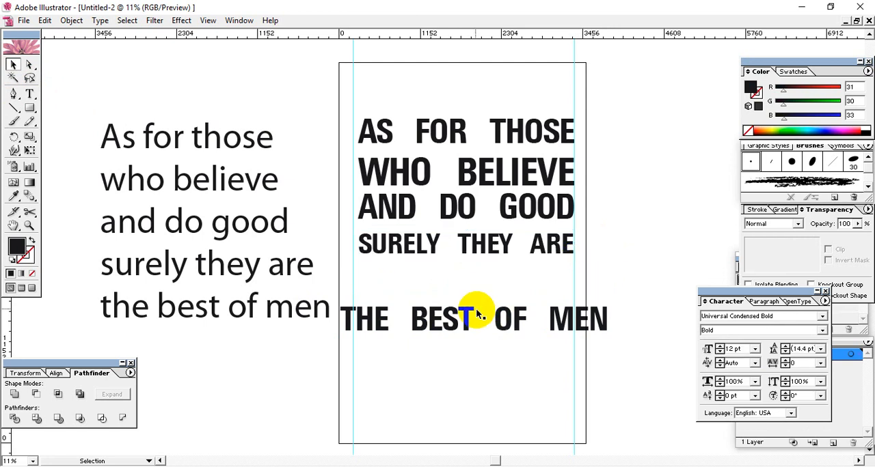
Step: Move THE BEST OF MEN directly under SURELY THEY ARE against the right guide and scale it down to the same width
{"action": "left_click", "coordinate": [468, 323]}
{"action": "left_click_drag", "start_coordinate": [517, 323], "coordinate": [547, 276]}
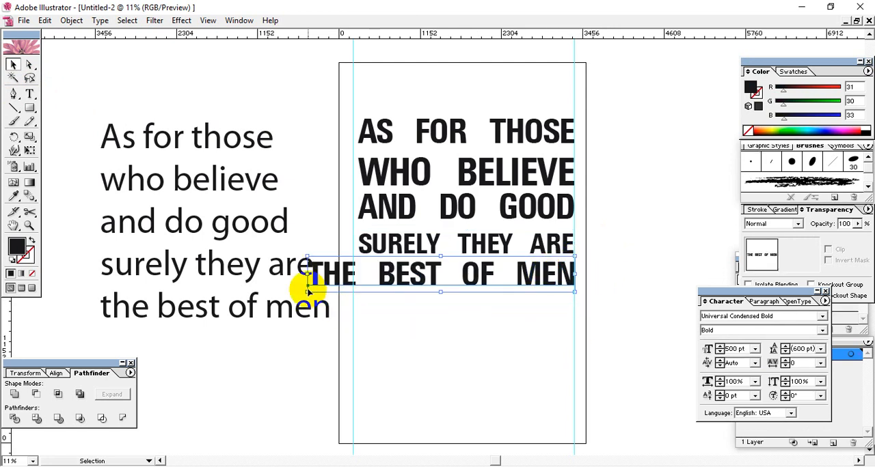
{"action": "left_click_drag", "start_coordinate": [306, 291], "coordinate": [357, 291]}
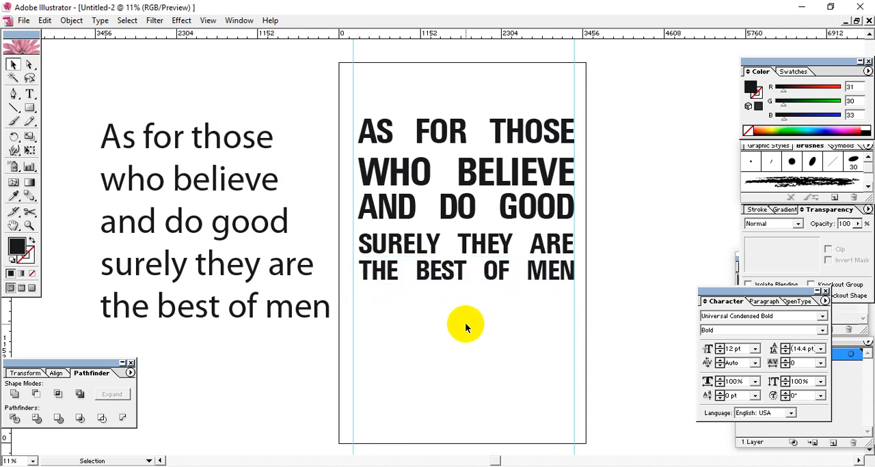
Step: Scale all five text lines up together proportionally so their left edge reaches the left guide
{"action": "left_click_drag", "start_coordinate": [485, 297], "coordinate": [362, 91]}
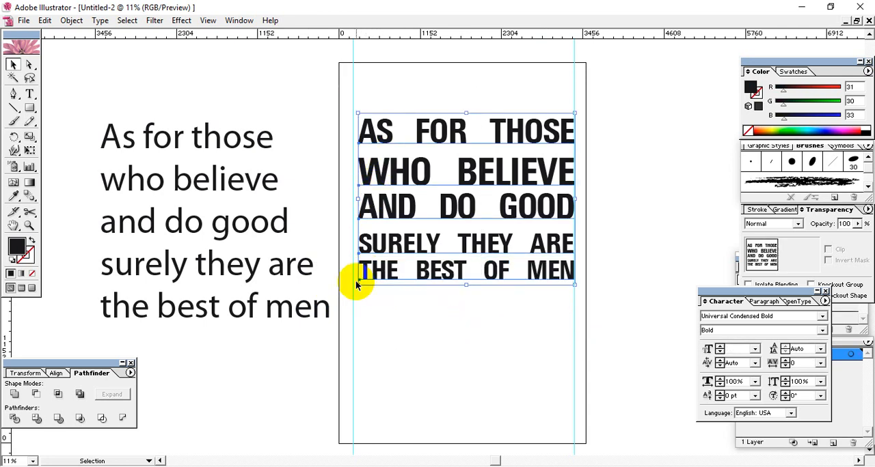
{"action": "left_click_drag", "start_coordinate": [357, 286], "coordinate": [349, 288]}
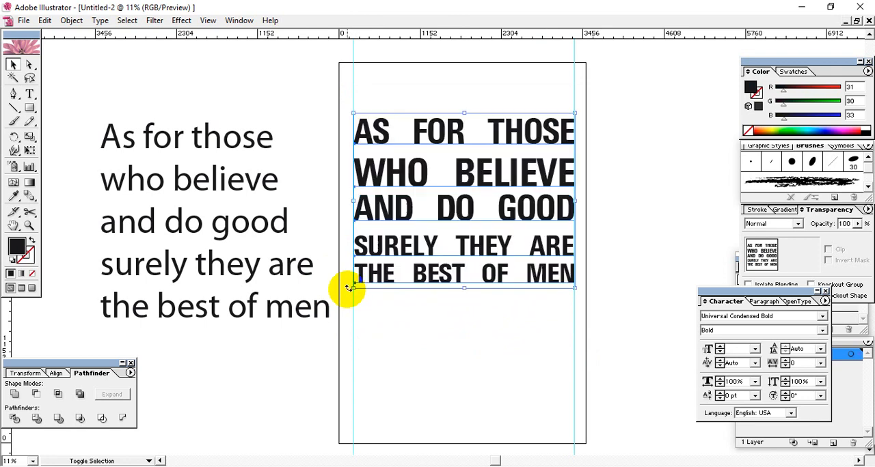
{"action": "left_click", "coordinate": [409, 332]}
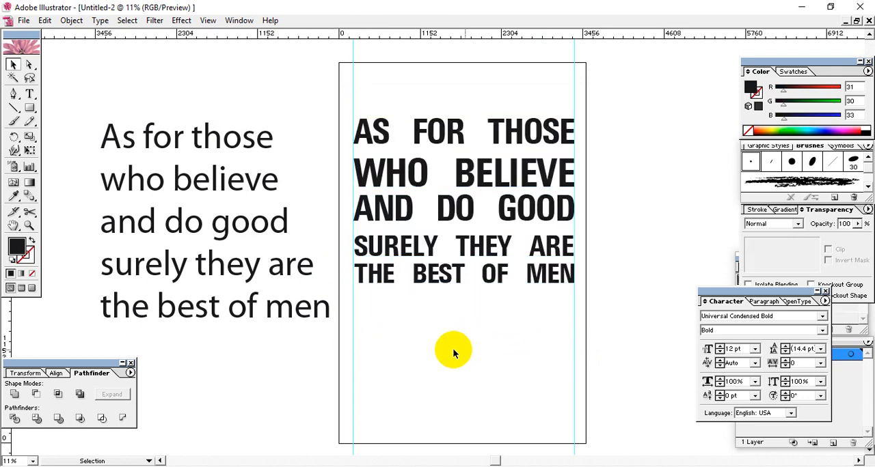
{"action": "left_click_drag", "start_coordinate": [536, 318], "coordinate": [457, 295]}
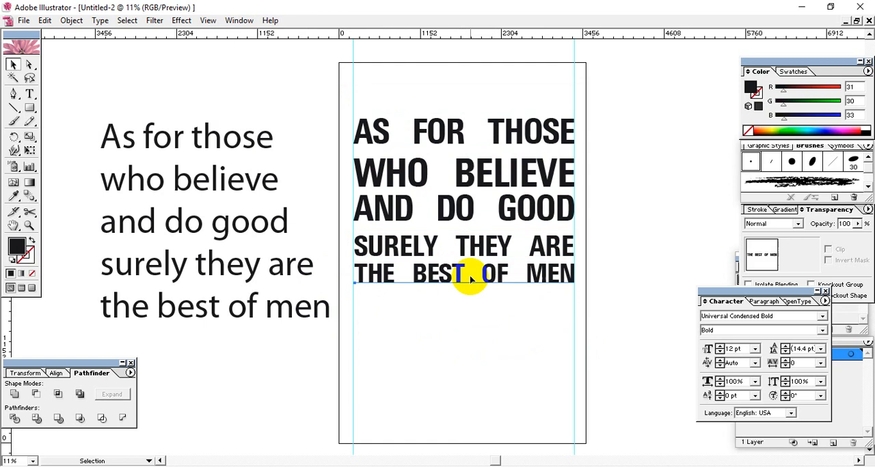
{"action": "left_click", "coordinate": [474, 280]}
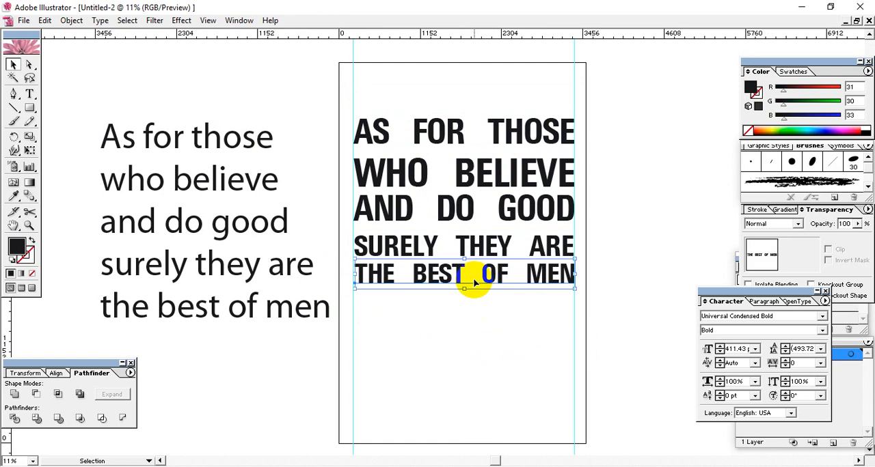
{"action": "left_click_drag", "start_coordinate": [492, 369], "coordinate": [390, 108]}
{"action": "left_click", "coordinate": [598, 128]}
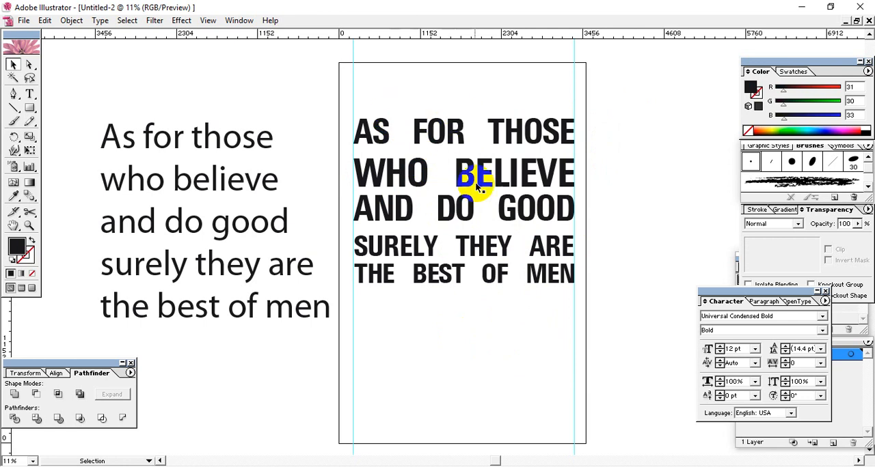
{"action": "double_click", "coordinate": [453, 176]}
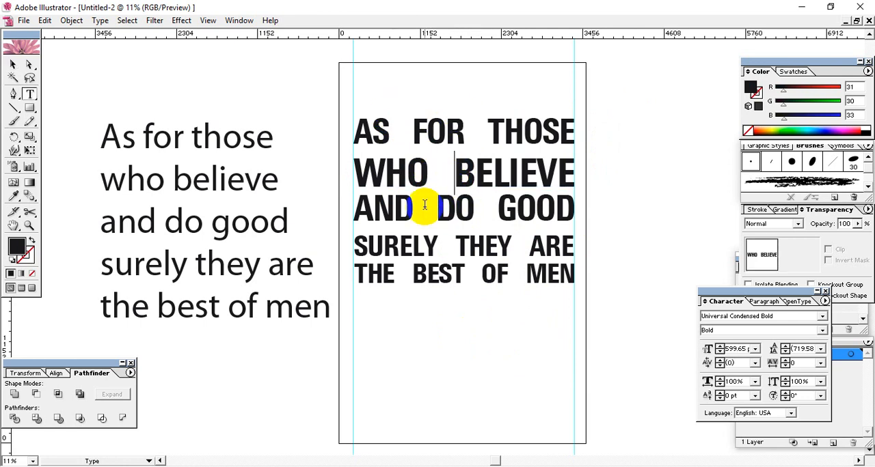
{"action": "double_click", "coordinate": [423, 216]}
{"action": "left_click", "coordinate": [479, 219]}
{"action": "left_click", "coordinate": [568, 219]}
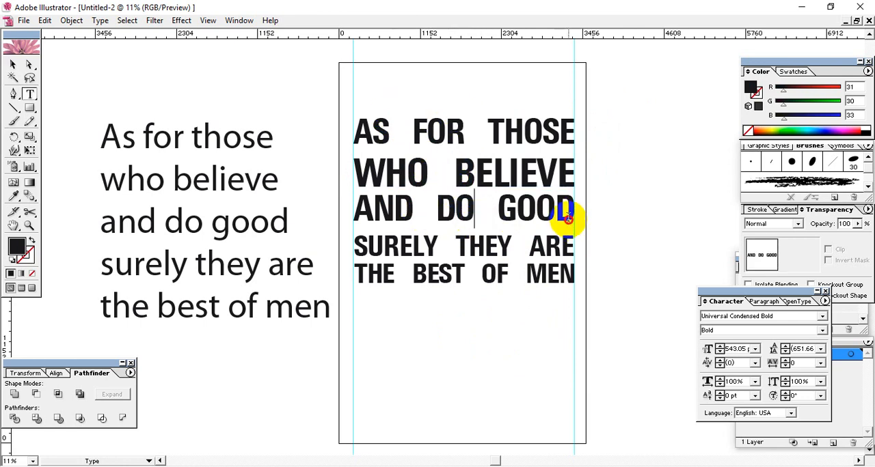
{"action": "left_click_drag", "start_coordinate": [567, 219], "coordinate": [312, 207]}
{"action": "left_click", "coordinate": [436, 243]}
{"action": "left_click_drag", "start_coordinate": [356, 248], "coordinate": [536, 246]}
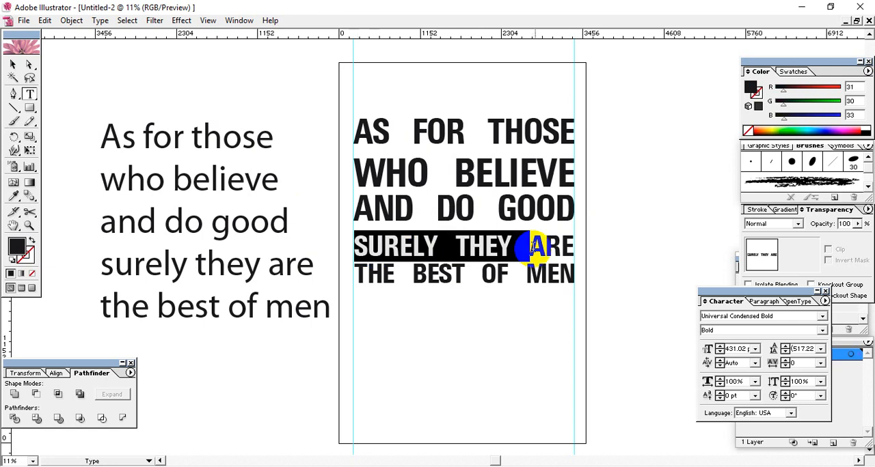
{"action": "left_click", "coordinate": [546, 272]}
Step: In the AS FOR THOSE line, widen the kerning between A and S and tighten the gap before FOR to -240
{"action": "left_click", "coordinate": [372, 132]}
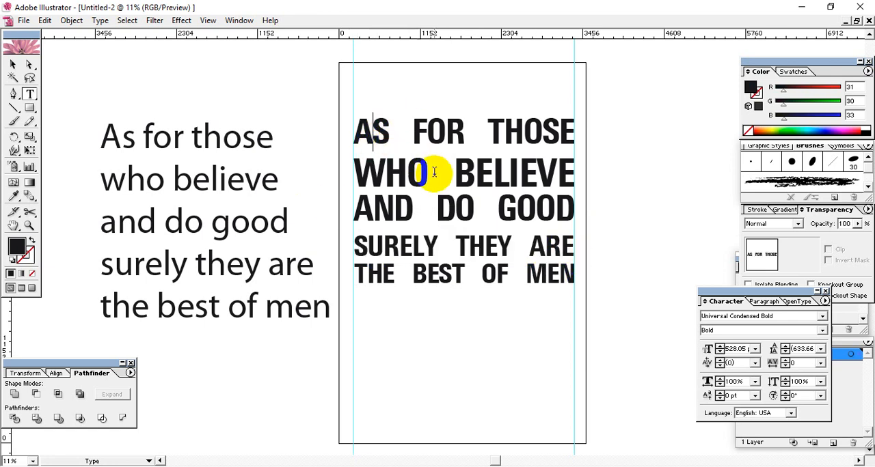
{"action": "key", "text": "alt+Right"}
{"action": "key", "text": "alt+Right"}
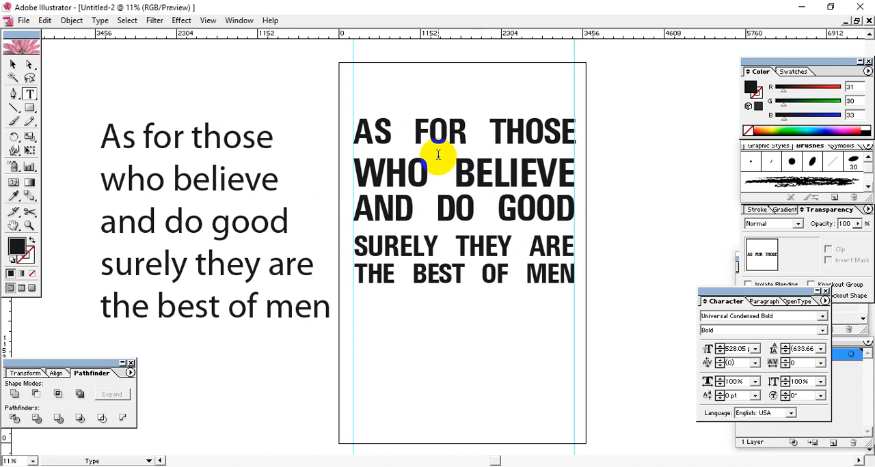
{"action": "left_click_drag", "start_coordinate": [433, 139], "coordinate": [423, 138]}
{"action": "key", "text": "alt+Left"}
{"action": "key", "text": "alt+Left"}
{"action": "key", "text": "alt+Left"}
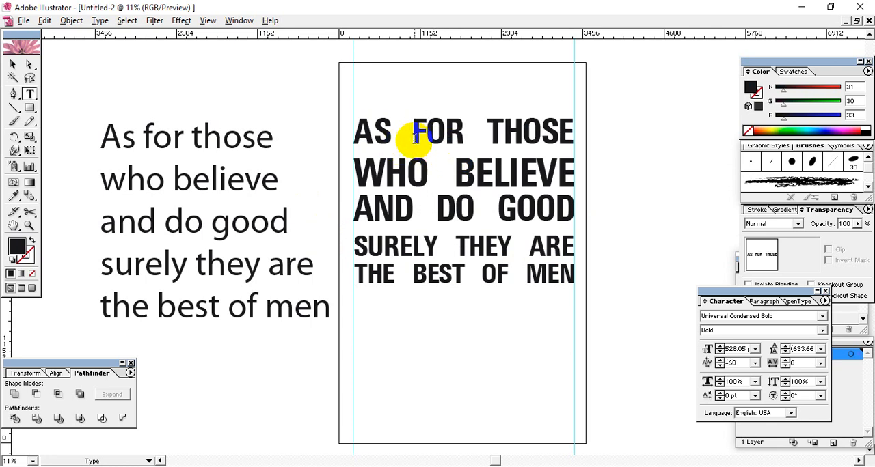
{"action": "key", "text": "alt+Left"}
{"action": "key", "text": "alt+Left"}
{"action": "key", "text": "alt+Left"}
{"action": "key", "text": "alt+Left"}
{"action": "key", "text": "alt+Left"}
{"action": "key", "text": "alt+Left"}
{"action": "key", "text": "alt+Left"}
{"action": "key", "text": "alt+Left"}
{"action": "key", "text": "alt+Left"}
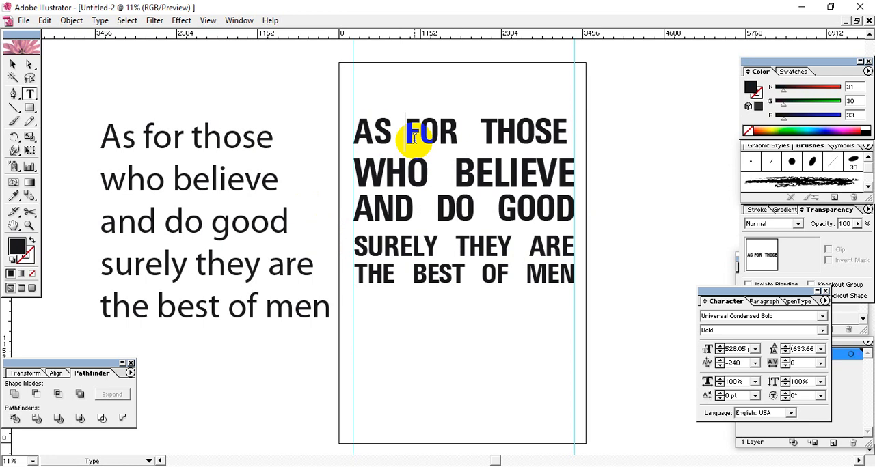
Step: Widen the kerning between the letters of FOR and THOSE to 40 and tighten the gap between these words
{"action": "key", "text": "alt+Right"}
{"action": "key", "text": "alt+Right"}
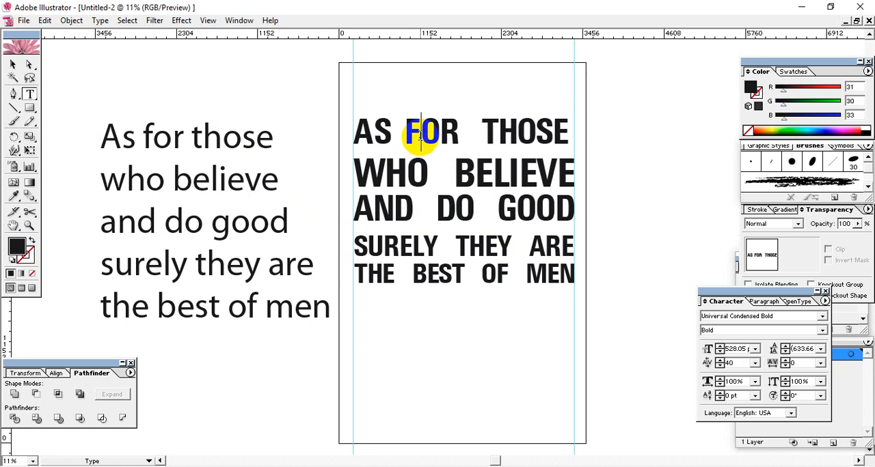
{"action": "key", "text": "alt+Right"}
{"action": "key", "text": "alt+Right"}
{"action": "key", "text": "alt+Right"}
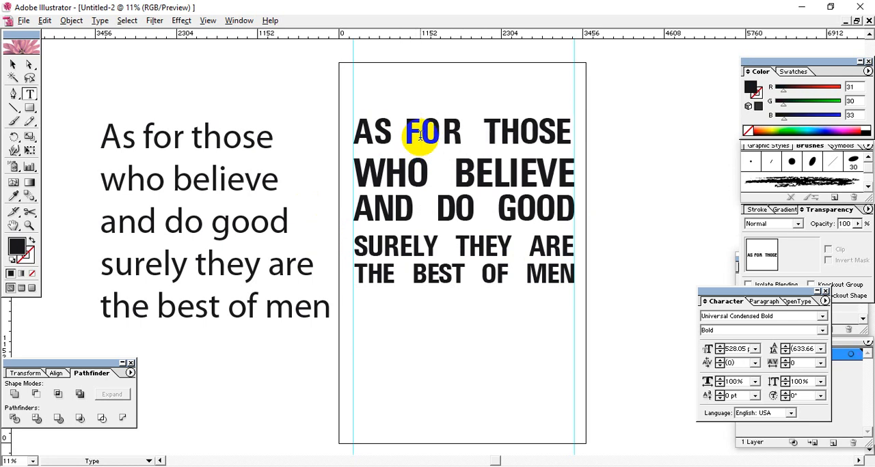
{"action": "key", "text": "alt+Left"}
{"action": "key", "text": "alt+Left"}
{"action": "key", "text": "alt+Left"}
{"action": "key", "text": "alt+Left"}
{"action": "key", "text": "alt+Left"}
{"action": "key", "text": "alt+Left"}
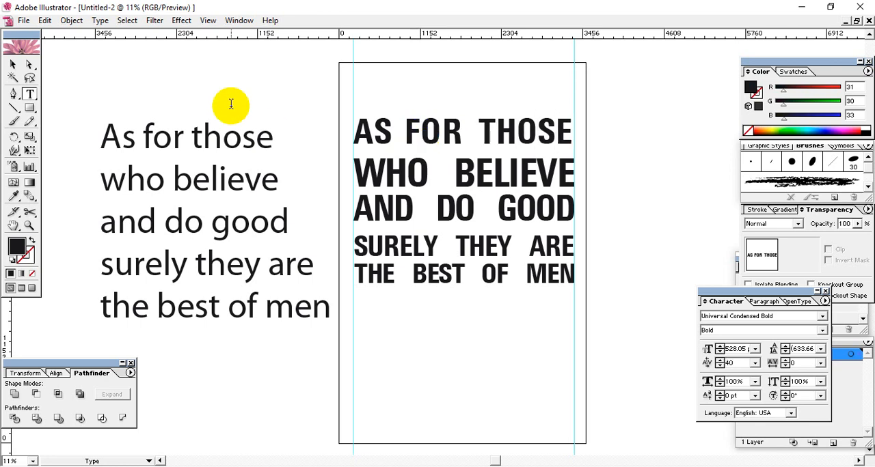
Step: Scale the AS FOR THOSE line up proportionally until it ends at the right guide
{"action": "left_click", "coordinate": [12, 64]}
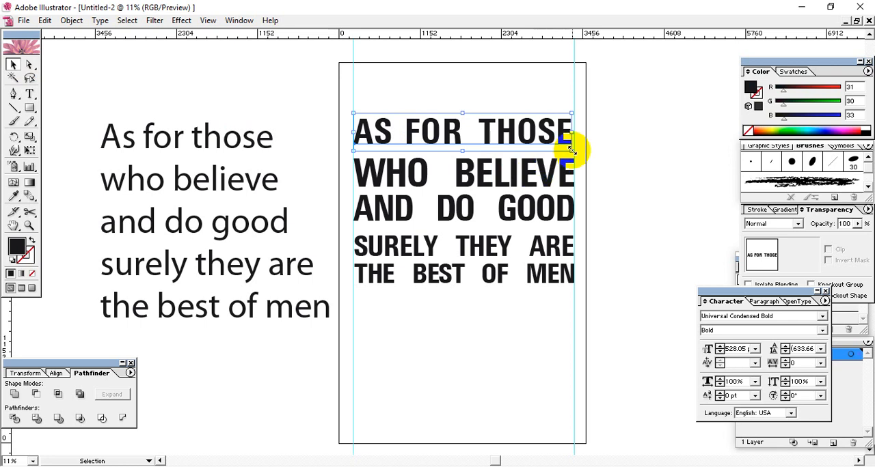
{"action": "left_click_drag", "start_coordinate": [571, 150], "coordinate": [576, 151]}
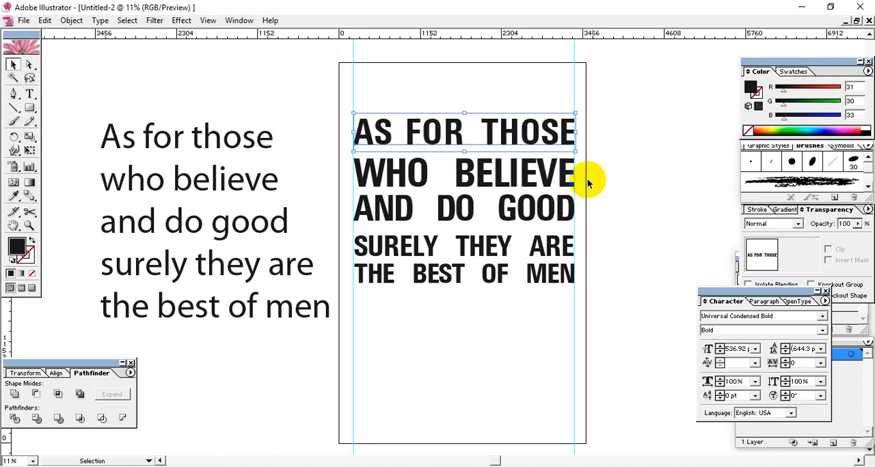
{"action": "left_click", "coordinate": [606, 209]}
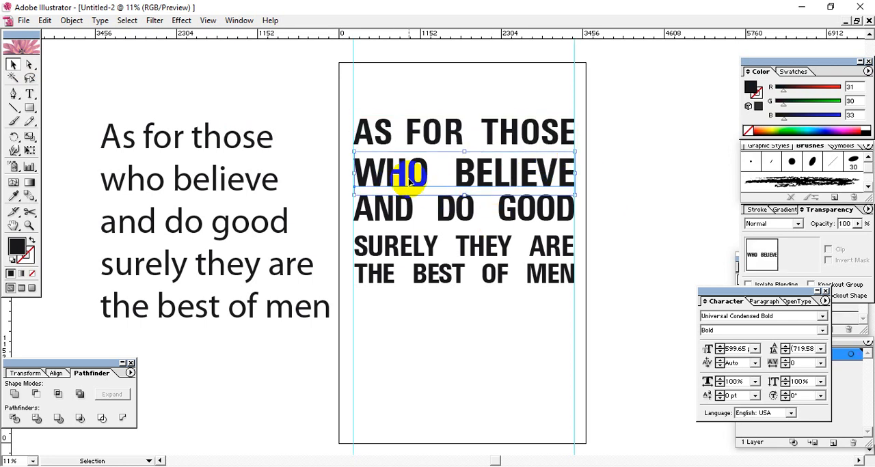
Step: In the WHO BELIEVE line, widen the kerning of WHO to 40 and tighten the gap before BELIEVE
{"action": "key", "text": "t"}
{"action": "left_click", "coordinate": [385, 170]}
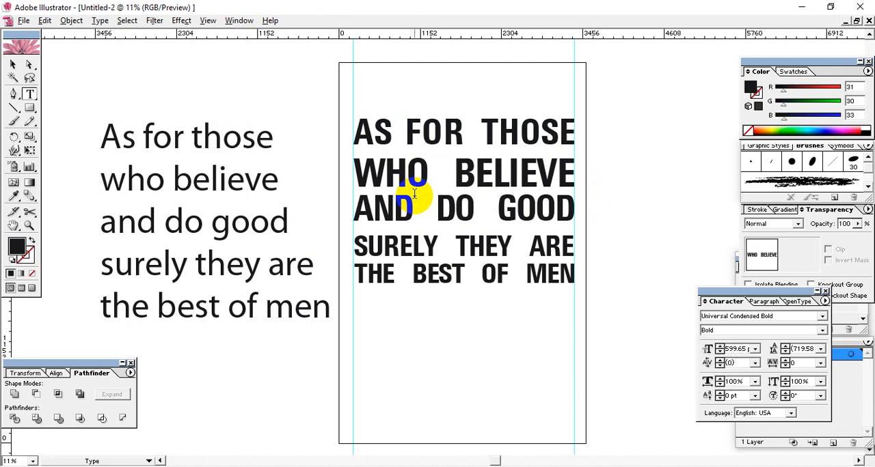
{"action": "key", "text": "alt+Right"}
{"action": "key", "text": "alt+Right"}
{"action": "key", "text": "alt+Right"}
{"action": "key", "text": "alt+Right"}
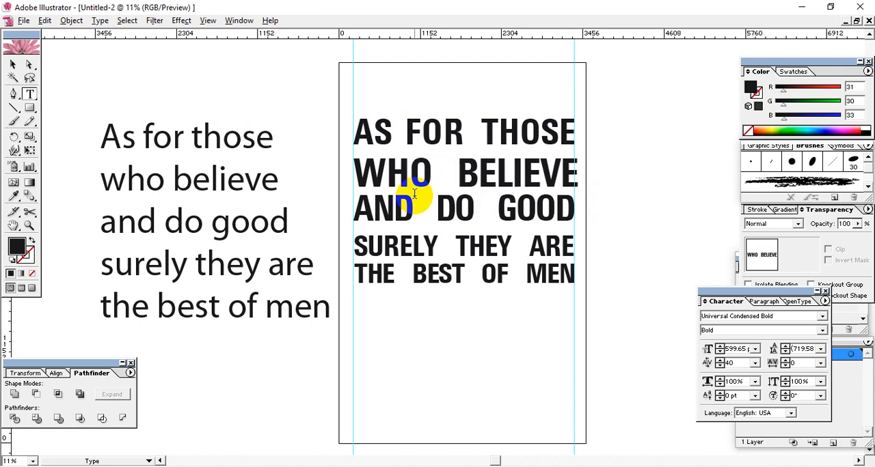
{"action": "key", "text": "alt+Left"}
{"action": "key", "text": "alt+Left"}
{"action": "key", "text": "alt+Left"}
{"action": "key", "text": "alt+Left"}
{"action": "key", "text": "alt+Left"}
{"action": "key", "text": "alt+Left"}
{"action": "key", "text": "alt+Left"}
{"action": "key", "text": "alt+Left"}
{"action": "key", "text": "alt+Left"}
{"action": "key", "text": "alt+Left"}
{"action": "key", "text": "alt+Left"}
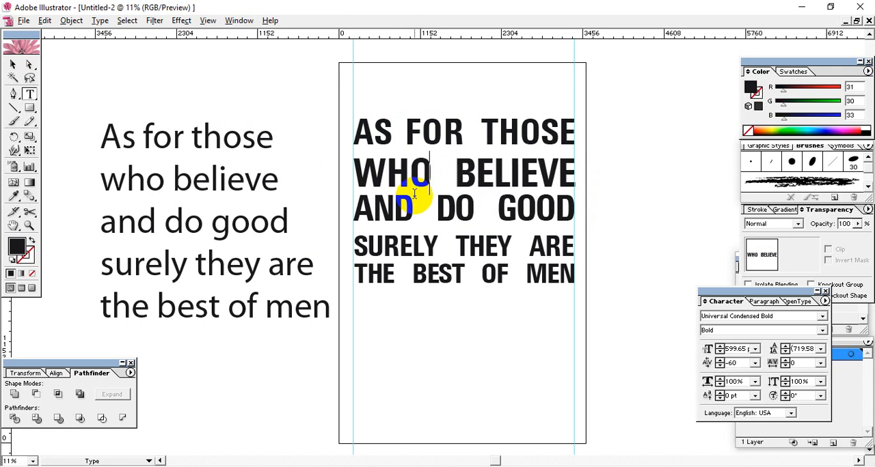
Step: Widen the kerning between the letters of BELIEVE and close the gap before it until the line ends at the right guide
{"action": "key", "text": "alt+Right"}
{"action": "key", "text": "alt+Right"}
{"action": "key", "text": "alt+Right"}
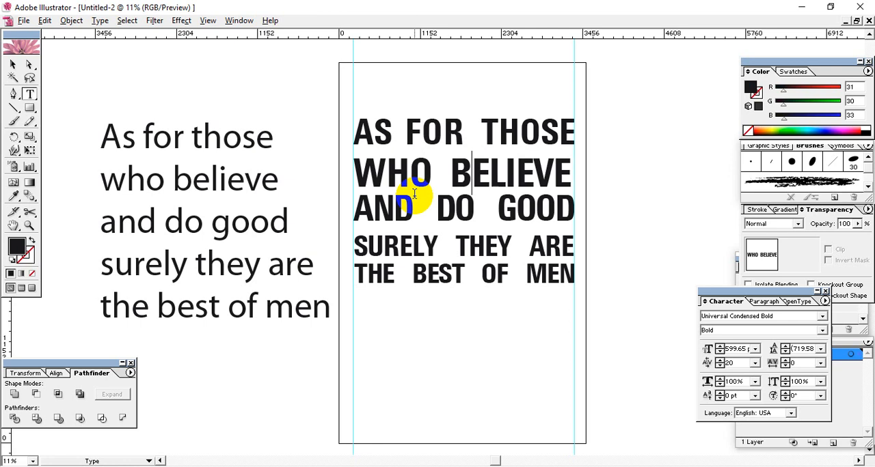
{"action": "key", "text": "alt+Right"}
{"action": "key", "text": "alt+Right"}
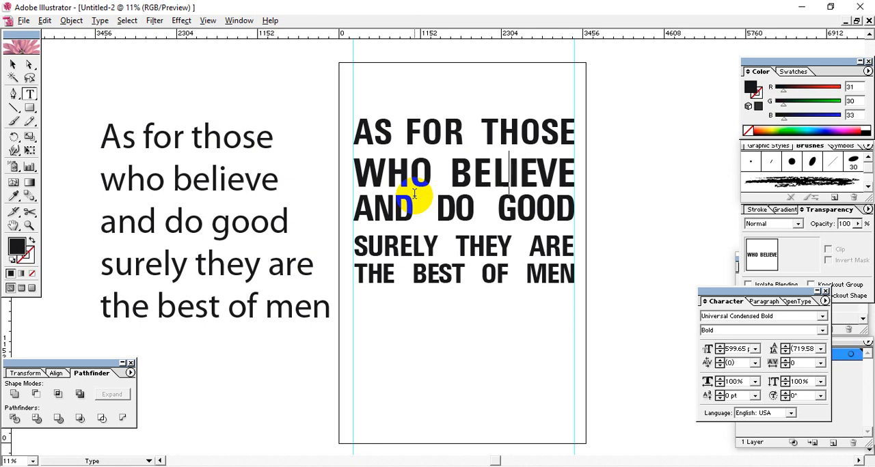
{"action": "key", "text": "alt+Right"}
{"action": "key", "text": "alt+Right"}
{"action": "key", "text": "alt+Right"}
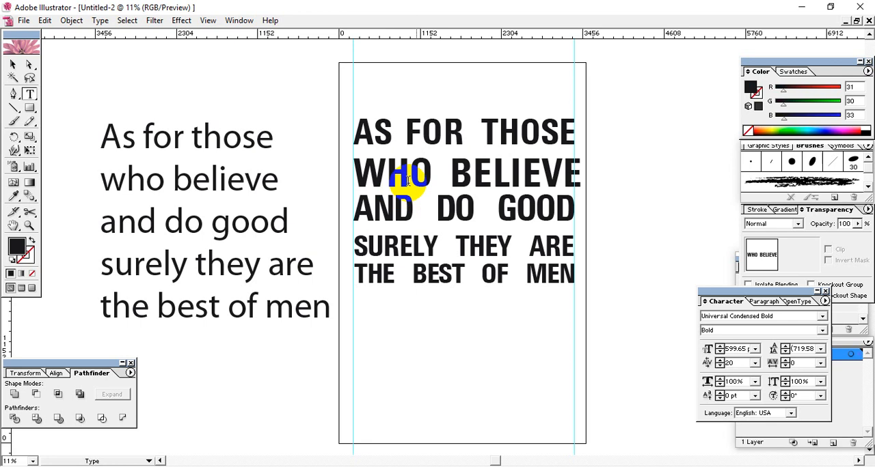
{"action": "key", "text": "alt+Left"}
{"action": "key", "text": "alt+Left"}
{"action": "key", "text": "alt+Left"}
{"action": "key", "text": "alt+Left"}
{"action": "key", "text": "alt+Left"}
{"action": "key", "text": "alt+Left"}
{"action": "key", "text": "alt+Left"}
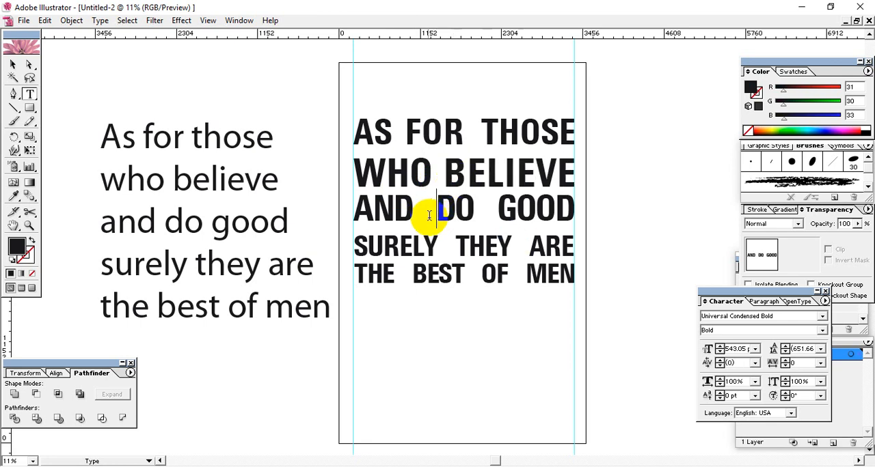
Step: Widen the kerning between the letters of AND in the third line, using 60 between A and N
{"action": "left_click", "coordinate": [436, 227]}
{"action": "left_click", "coordinate": [374, 208]}
{"action": "key", "text": "alt+Right"}
{"action": "key", "text": "alt+Right"}
{"action": "key", "text": "alt+Right"}
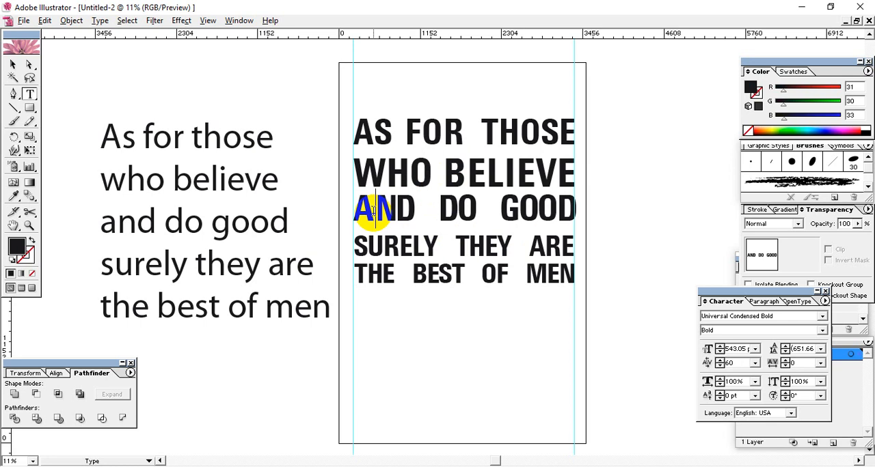
{"action": "key", "text": "alt+Right"}
{"action": "key", "text": "alt+Right"}
{"action": "key", "text": "alt+Right"}
{"action": "key", "text": "Right"}
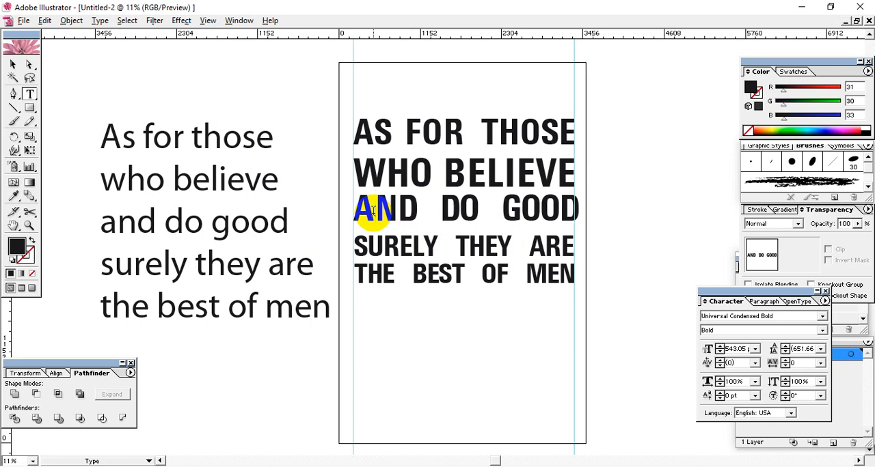
Step: Tighten the gap between AND and DO, and widen the kerning between the letters of DO
{"action": "key", "text": "alt+Left"}
{"action": "key", "text": "alt+Left"}
{"action": "key", "text": "alt+Left"}
{"action": "key", "text": "alt+Left"}
{"action": "key", "text": "alt+Left"}
{"action": "key", "text": "alt+Left"}
{"action": "key", "text": "alt+Left"}
{"action": "key", "text": "alt+Left"}
{"action": "key", "text": "alt+Left"}
{"action": "key", "text": "alt+Left"}
{"action": "key", "text": "alt+Left"}
{"action": "key", "text": "alt+Left"}
{"action": "key", "text": "alt+Left"}
{"action": "key", "text": "alt+Left"}
{"action": "key", "text": "Right"}
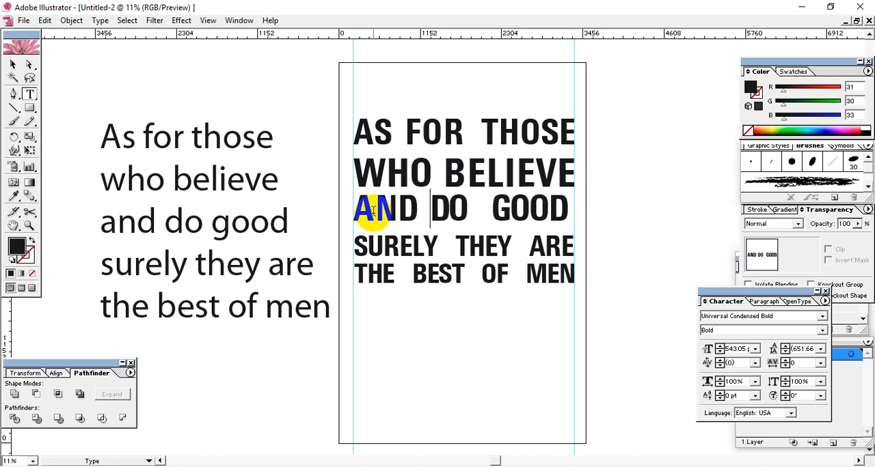
{"action": "key", "text": "alt+Right"}
{"action": "key", "text": "alt+Right"}
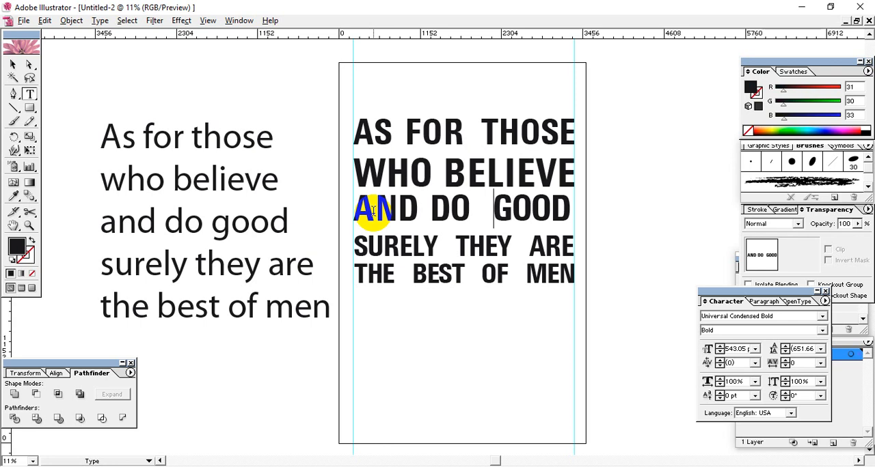
Step: Tighten the gap before GOOD to -200 and widen the kerning between the letters of GOOD to 40
{"action": "key", "text": "alt+Left"}
{"action": "key", "text": "alt+Left"}
{"action": "key", "text": "alt+Left"}
{"action": "key", "text": "alt+Left"}
{"action": "key", "text": "alt+Left"}
{"action": "key", "text": "alt+Left"}
{"action": "key", "text": "alt+Left"}
{"action": "key", "text": "alt+Left"}
{"action": "key", "text": "alt+Left"}
{"action": "key", "text": "alt+Left"}
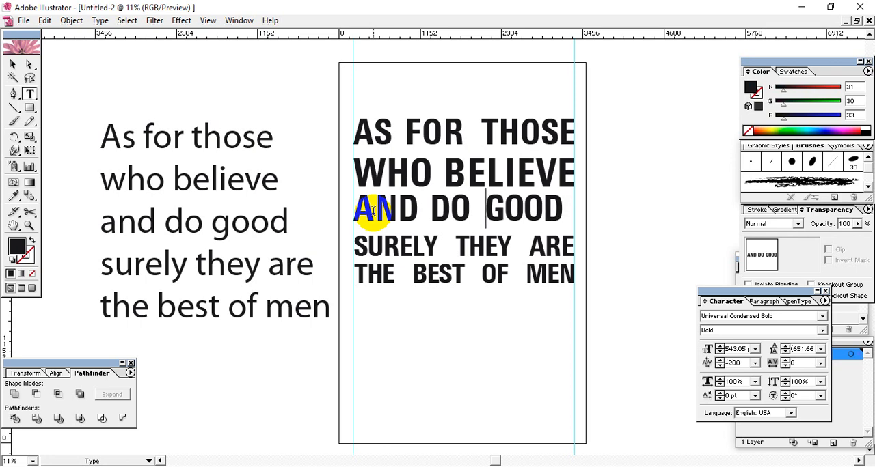
{"action": "key", "text": "Right"}
{"action": "key", "text": "Right"}
{"action": "key", "text": "Right"}
{"action": "key", "text": "Right"}
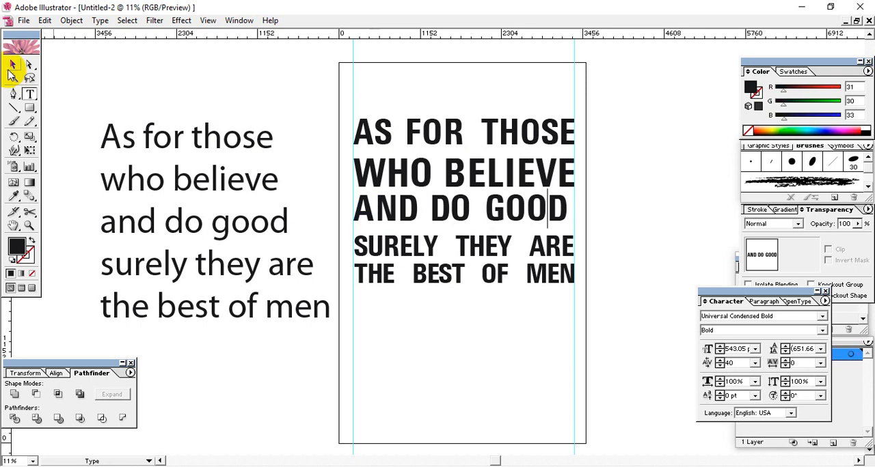
Step: Scale the AND DO GOOD line up proportionally until it ends at the right guide
{"action": "left_click", "coordinate": [13, 65]}
{"action": "left_click", "coordinate": [469, 209]}
{"action": "left_click_drag", "start_coordinate": [568, 229], "coordinate": [576, 228]}
{"action": "left_click", "coordinate": [591, 250]}
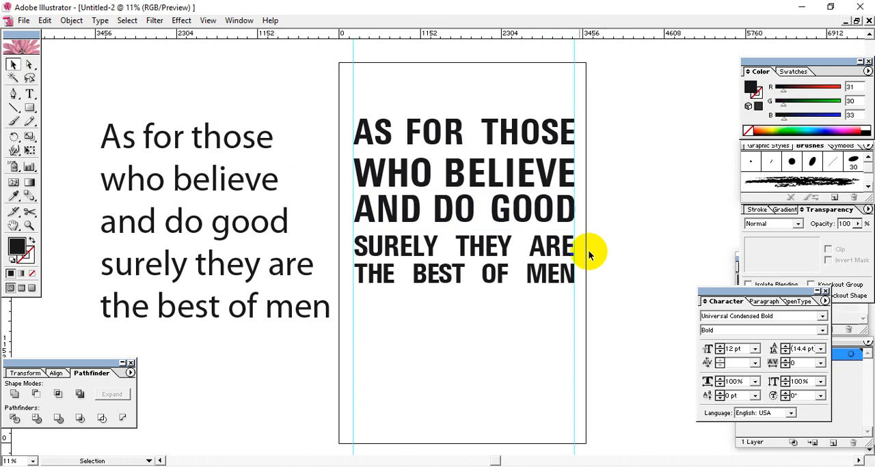
{"action": "left_click_drag", "start_coordinate": [520, 370], "coordinate": [362, 91]}
{"action": "left_click", "coordinate": [478, 358]}
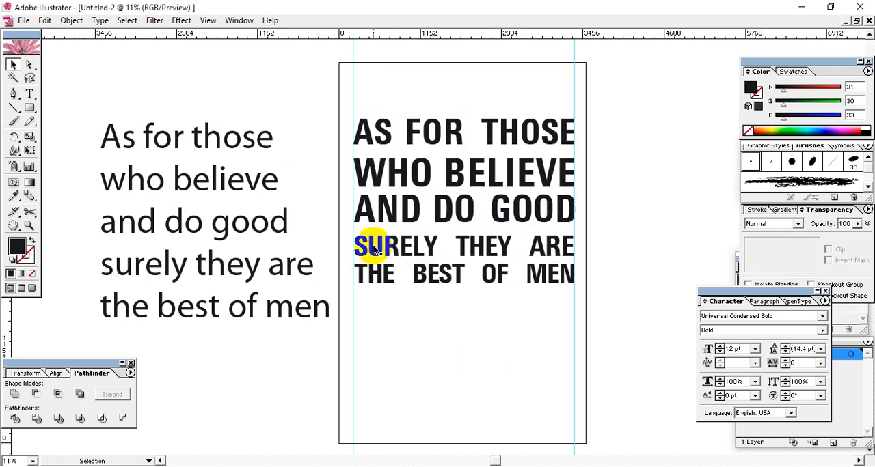
Step: Widen the kerning between the letters of SURELY in the fourth line to 40
{"action": "double_click", "coordinate": [371, 250]}
{"action": "key", "text": "alt+Right"}
{"action": "key", "text": "alt+Right"}
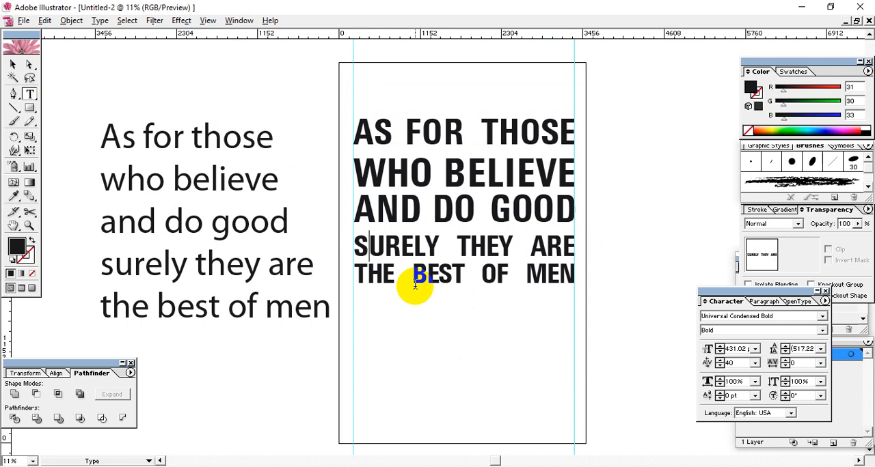
{"action": "key", "text": "alt+Right"}
{"action": "key", "text": "alt+Right"}
{"action": "key", "text": "alt+Right"}
{"action": "key", "text": "alt+Right"}
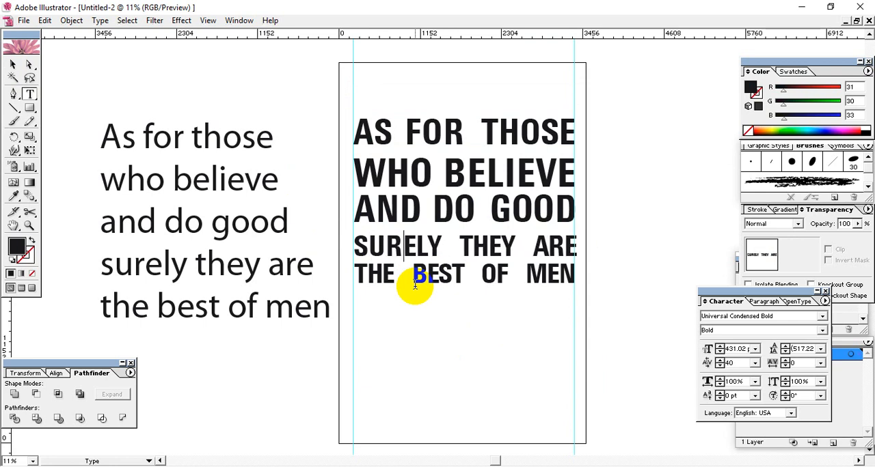
{"action": "key", "text": "alt+Right"}
{"action": "key", "text": "alt+Right"}
{"action": "key", "text": "alt+Right"}
{"action": "key", "text": "Right"}
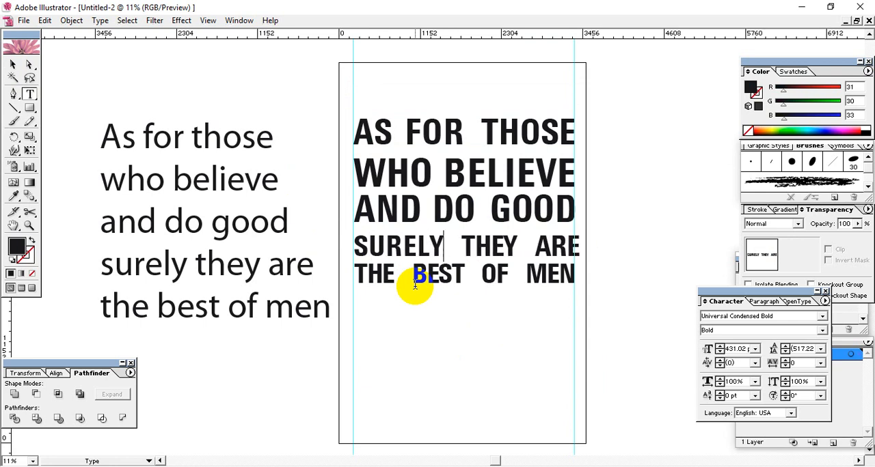
Step: Tighten the gap between SURELY and THEY with a kerning of -180
{"action": "key", "text": "alt+Left"}
{"action": "key", "text": "alt+Left"}
{"action": "key", "text": "alt+Left"}
{"action": "key", "text": "alt+Left"}
{"action": "key", "text": "alt+Left"}
{"action": "key", "text": "alt+Left"}
{"action": "key", "text": "alt+Left"}
{"action": "key", "text": "alt+Left"}
{"action": "key", "text": "alt+Left"}
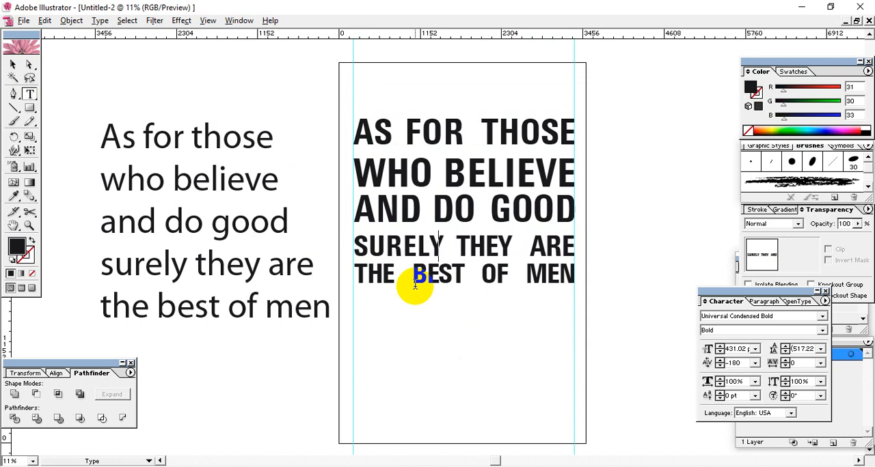
{"action": "key", "text": "Right"}
{"action": "key", "text": "Right"}
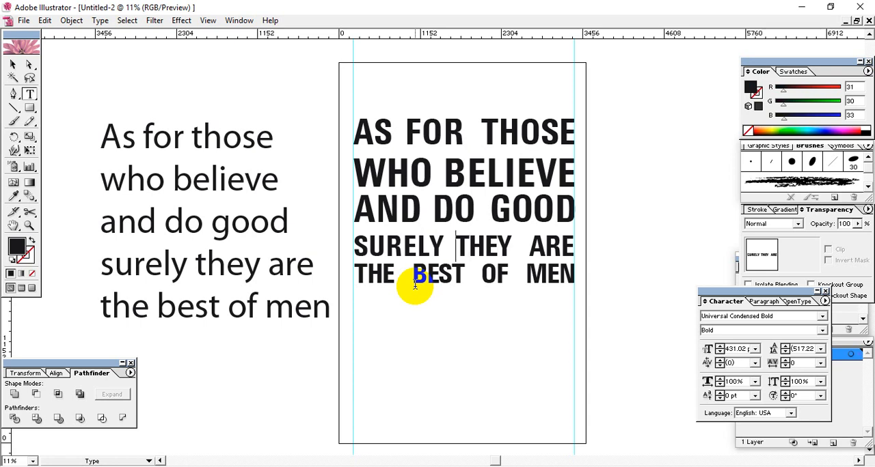
Step: Widen the kerning between the letters of THEY in the fourth line
{"action": "key", "text": "alt+Right"}
{"action": "key", "text": "alt+Right"}
{"action": "key", "text": "Right"}
{"action": "key", "text": "alt+Right"}
{"action": "key", "text": "alt+Right"}
{"action": "key", "text": "alt+Right"}
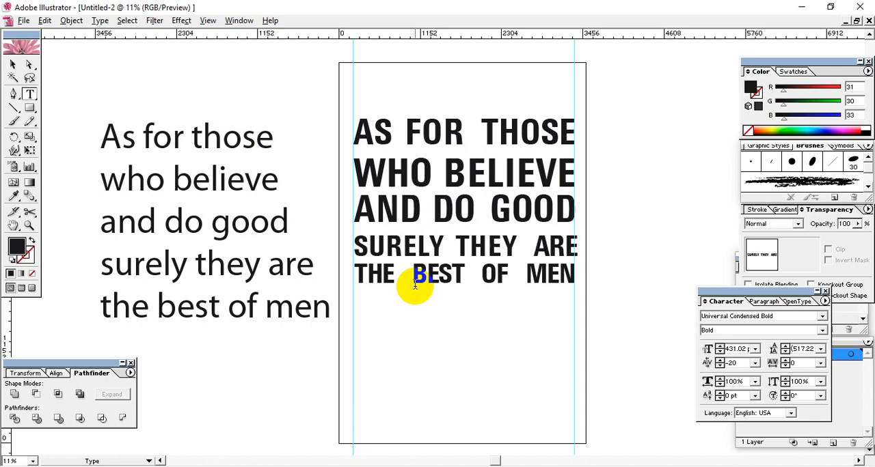
Step: Tighten the gap between THEY and ARE with a kerning of -300 after the Y
{"action": "key", "text": "alt+Left"}
{"action": "key", "text": "alt+Left"}
{"action": "key", "text": "alt+Left"}
{"action": "key", "text": "alt+Left"}
{"action": "key", "text": "alt+Left"}
{"action": "key", "text": "alt+Left"}
{"action": "key", "text": "alt+Left"}
{"action": "key", "text": "alt+Left"}
{"action": "key", "text": "alt+Left"}
{"action": "key", "text": "alt+Left"}
{"action": "key", "text": "Right"}
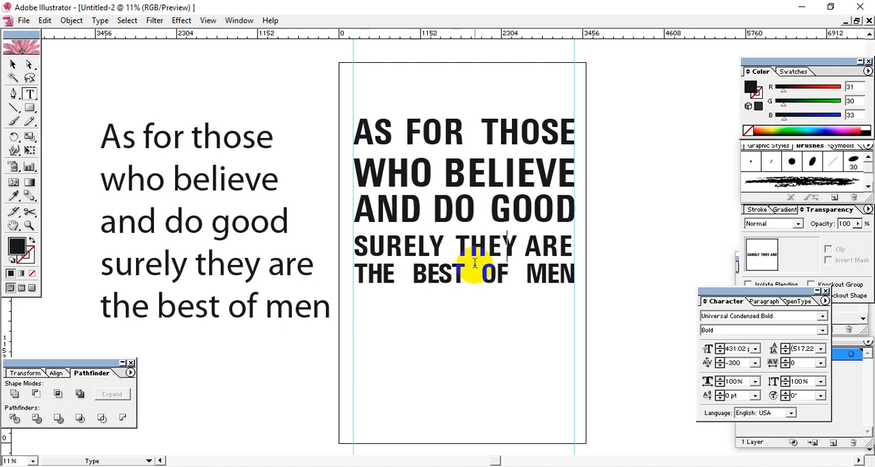
Step: Reduce the kerning between R and E in SURELY to 20
{"action": "left_click_drag", "start_coordinate": [445, 247], "coordinate": [410, 247]}
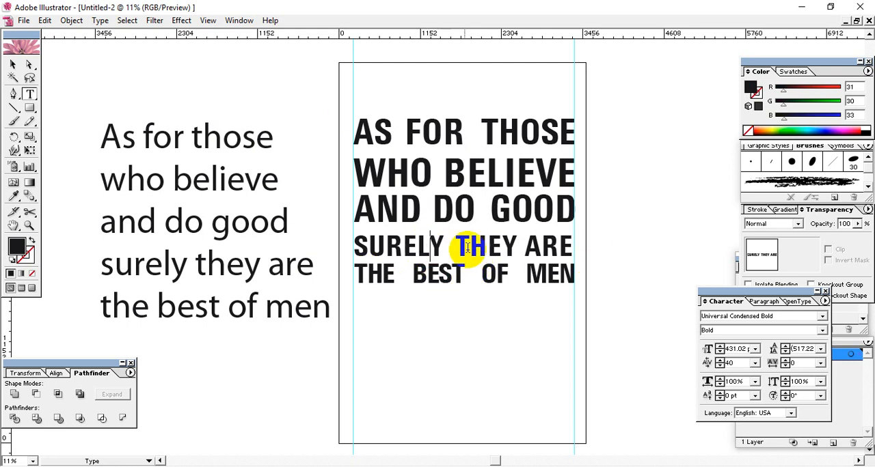
{"action": "left_click", "coordinate": [406, 247]}
{"action": "key", "text": "alt+Left"}
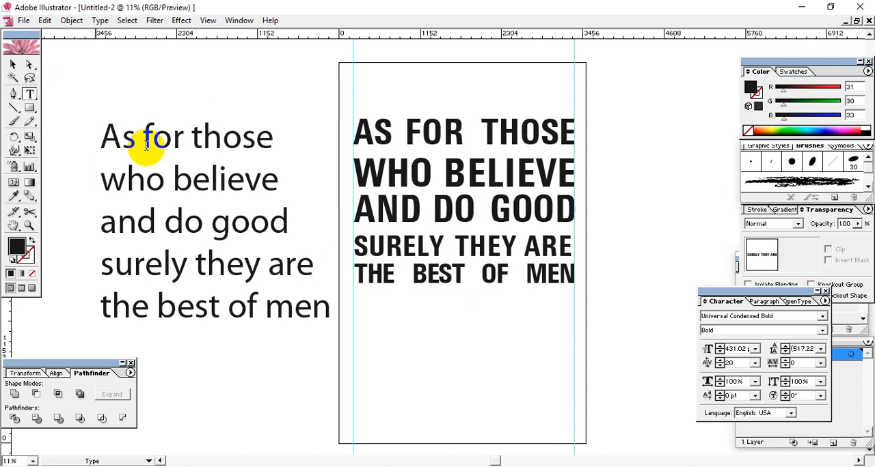
Step: Scale the SURELY THEY ARE line up proportionally until it ends at the right guide
{"action": "left_click", "coordinate": [12, 64]}
{"action": "left_click_drag", "start_coordinate": [571, 261], "coordinate": [578, 246]}
{"action": "left_click", "coordinate": [595, 298]}
Step: Move the THE BEST OF MEN line slightly down, away from the fourth line
{"action": "left_click", "coordinate": [509, 280]}
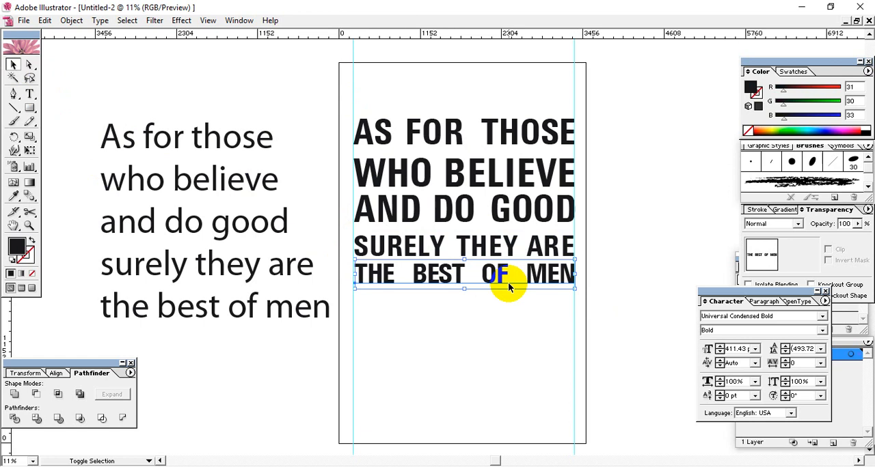
{"action": "key", "text": "shift+Down"}
{"action": "key", "text": "shift+Down"}
{"action": "key", "text": "shift+Down"}
{"action": "key", "text": "shift+Down"}
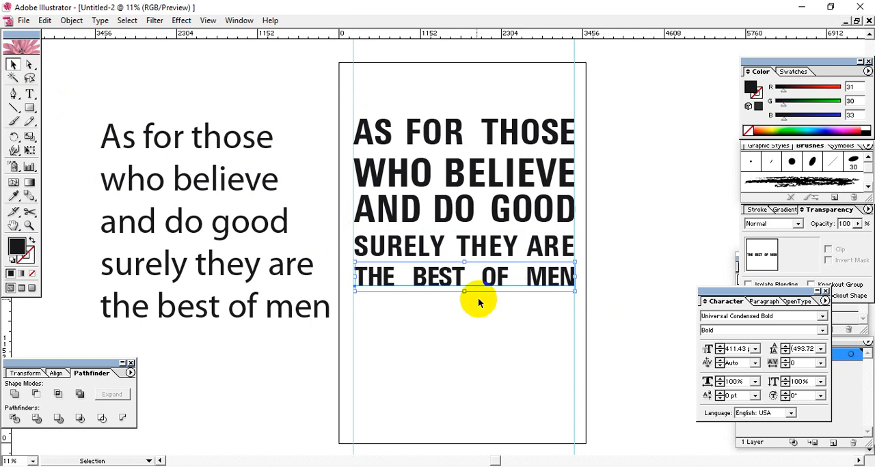
Step: Widen the kerning between the letters of THE in the last line and tighten the gap before BEST
{"action": "key", "text": "t"}
{"action": "left_click", "coordinate": [367, 277]}
{"action": "key", "text": "alt+Right"}
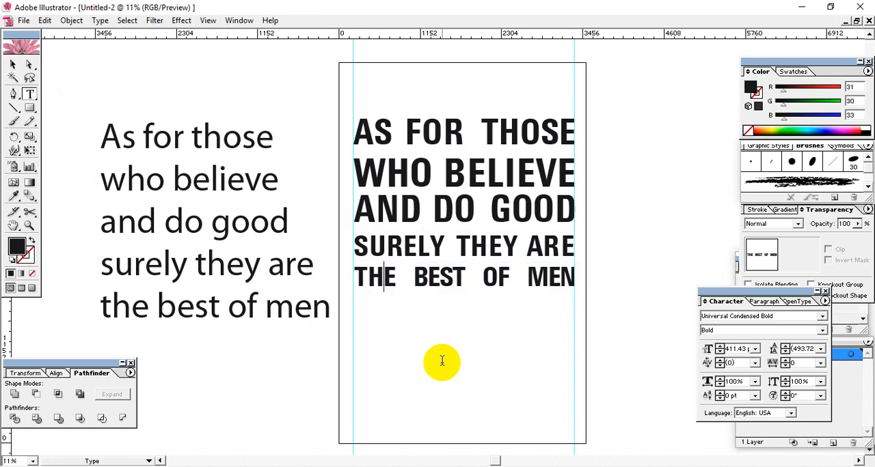
{"action": "key", "text": "alt+Right"}
{"action": "key", "text": "Left"}
{"action": "key", "text": "alt+Left"}
{"action": "key", "text": "alt+Left"}
{"action": "key", "text": "alt+Left"}
{"action": "key", "text": "alt+Left"}
{"action": "key", "text": "alt+Left"}
{"action": "key", "text": "alt+Left"}
{"action": "key", "text": "alt+Left"}
{"action": "key", "text": "alt+Left"}
{"action": "key", "text": "alt+Left"}
{"action": "key", "text": "alt+Left"}
{"action": "key", "text": "alt+Left"}
{"action": "key", "text": "alt+Left"}
Step: Widen the kerning between the letters of BEST, using 60 between B and E
{"action": "key", "text": "Right"}
{"action": "key", "text": "alt+Right"}
{"action": "key", "text": "alt+Right"}
{"action": "key", "text": "alt+Right"}
{"action": "key", "text": "alt+Right"}
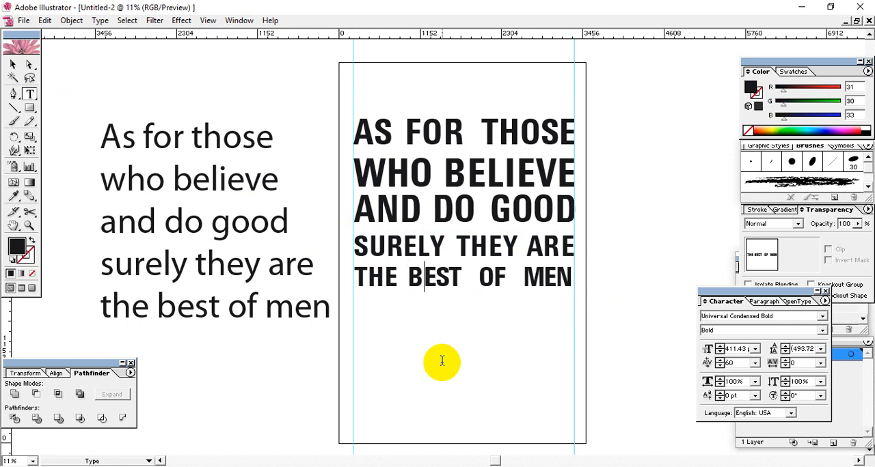
{"action": "key", "text": "Right"}
{"action": "key", "text": "alt+Right"}
{"action": "key", "text": "alt+Right"}
{"action": "key", "text": "Right"}
{"action": "key", "text": "Right"}
{"action": "key", "text": "alt+Right"}
{"action": "key", "text": "alt+Right"}
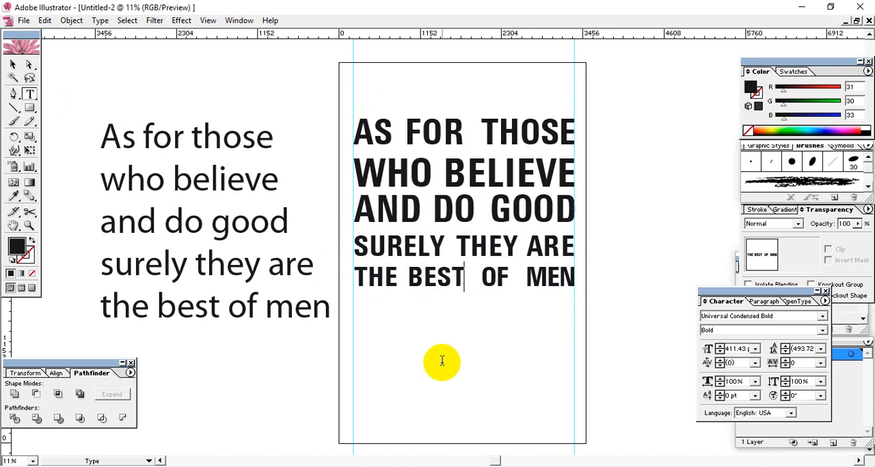
Step: Tighten the gap between BEST and OF to -200 and widen the kerning between the letters of OF
{"action": "key", "text": "alt+Left"}
{"action": "key", "text": "alt+Left"}
{"action": "key", "text": "alt+Left"}
{"action": "key", "text": "alt+Left"}
{"action": "key", "text": "alt+Left"}
{"action": "key", "text": "alt+Left"}
{"action": "key", "text": "alt+Left"}
{"action": "key", "text": "alt+Left"}
{"action": "key", "text": "alt+Left"}
{"action": "key", "text": "alt+Left"}
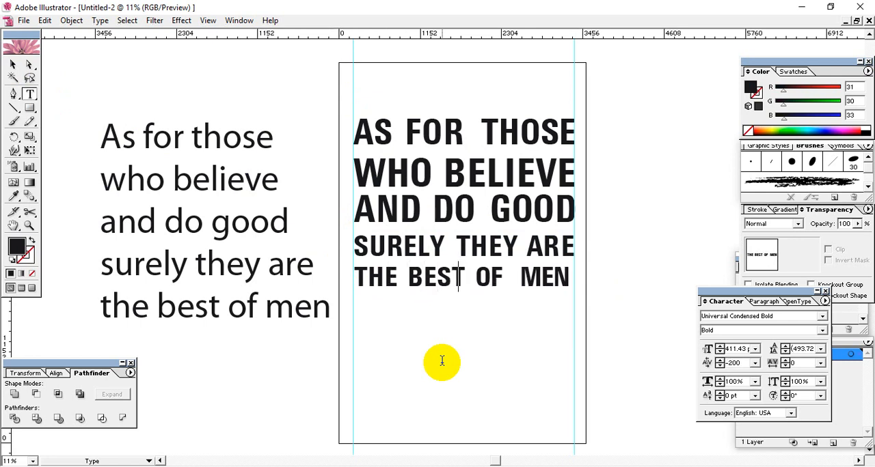
{"action": "key", "text": "Right"}
{"action": "key", "text": "alt+Right"}
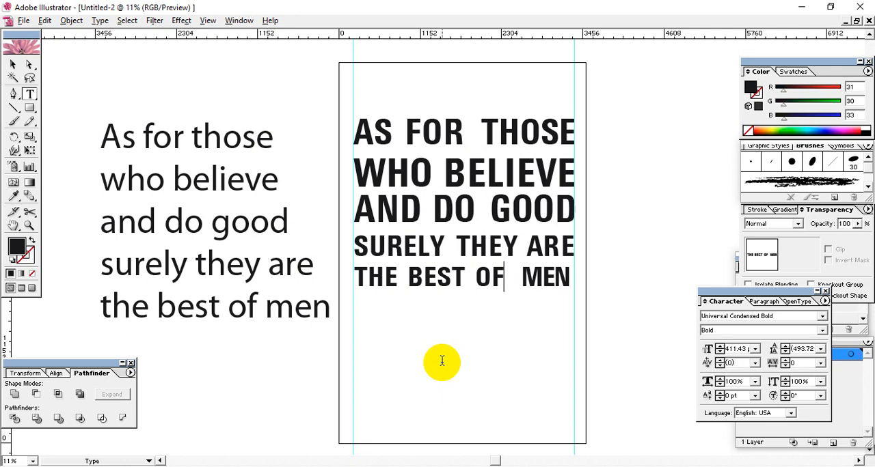
Step: Tighten the gap between OF and MEN and widen the kerning between the letters of MEN to 60
{"action": "key", "text": "alt+Left"}
{"action": "key", "text": "alt+Left"}
{"action": "key", "text": "alt+Left"}
{"action": "key", "text": "alt+Left"}
{"action": "key", "text": "alt+Left"}
{"action": "key", "text": "alt+Left"}
{"action": "key", "text": "alt+Left"}
{"action": "key", "text": "alt+Left"}
{"action": "key", "text": "alt+Left"}
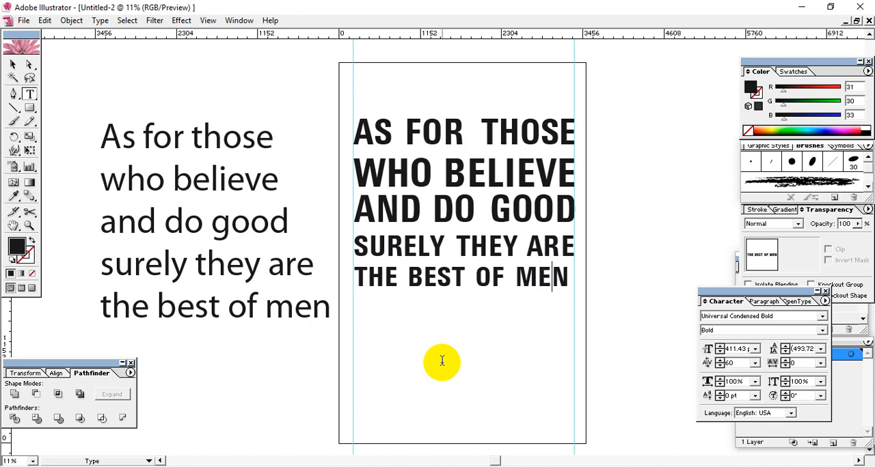
Step: Scale the THE BEST OF MEN line up proportionally until it ends at the right guide
{"action": "left_click", "coordinate": [14, 66]}
{"action": "key", "text": "ctrl+shift+o"}
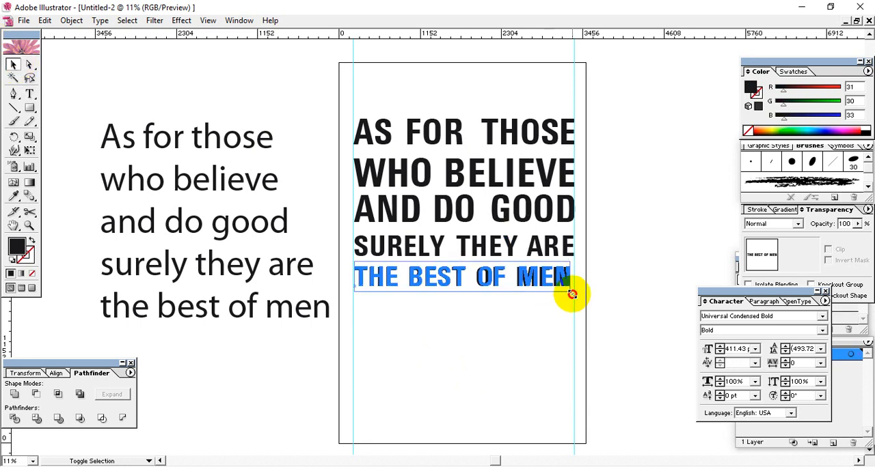
{"action": "left_click_drag", "start_coordinate": [574, 295], "coordinate": [578, 297]}
{"action": "left_click", "coordinate": [592, 321]}
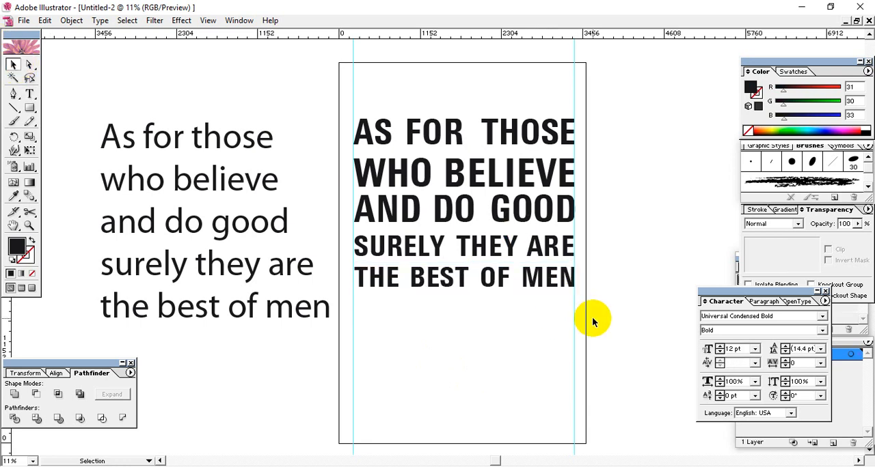
{"action": "left_click_drag", "start_coordinate": [578, 360], "coordinate": [375, 134]}
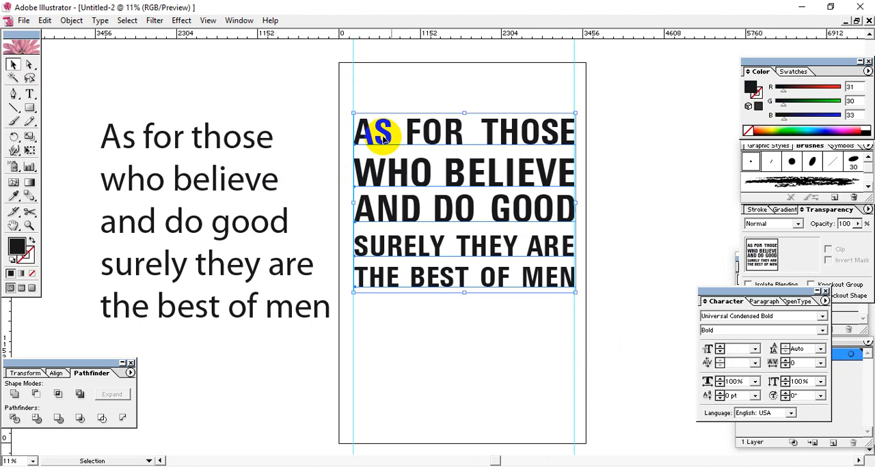
{"action": "left_click", "coordinate": [517, 336]}
Step: Tighten the gap between FOR and THOSE in the first line with a kerning of -180
{"action": "left_click_drag", "start_coordinate": [585, 105], "coordinate": [337, 151]}
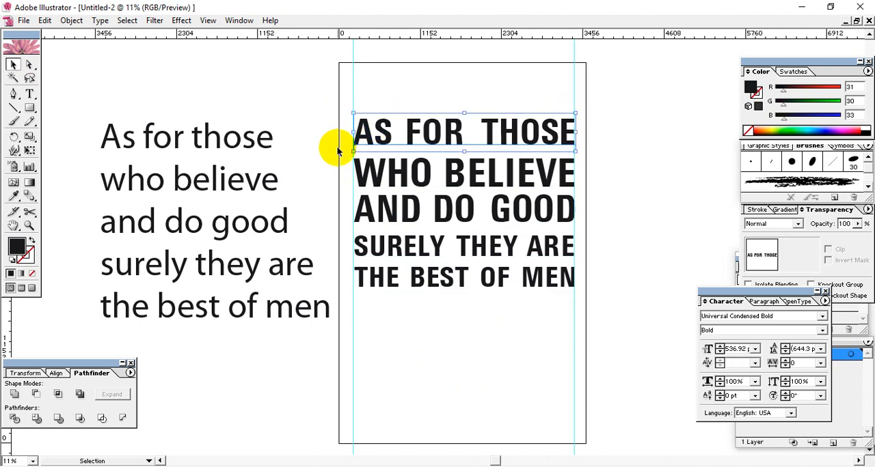
{"action": "key", "text": "t"}
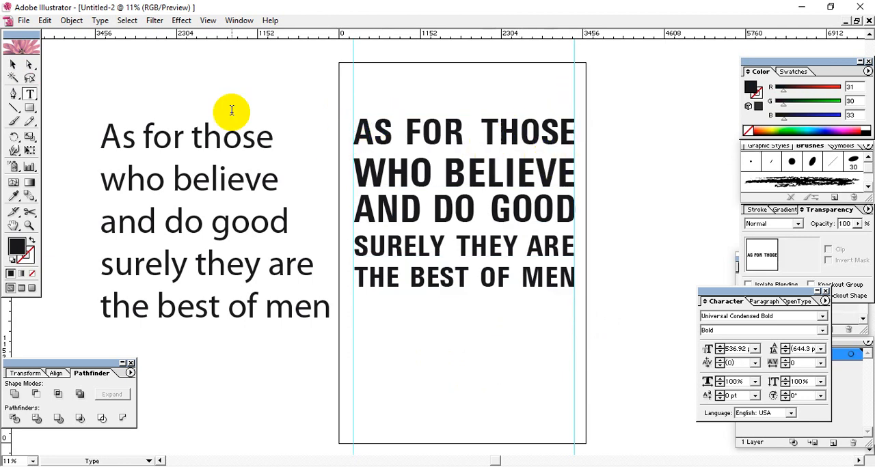
{"action": "key", "text": "shift+Left"}
{"action": "key", "text": "shift+Left"}
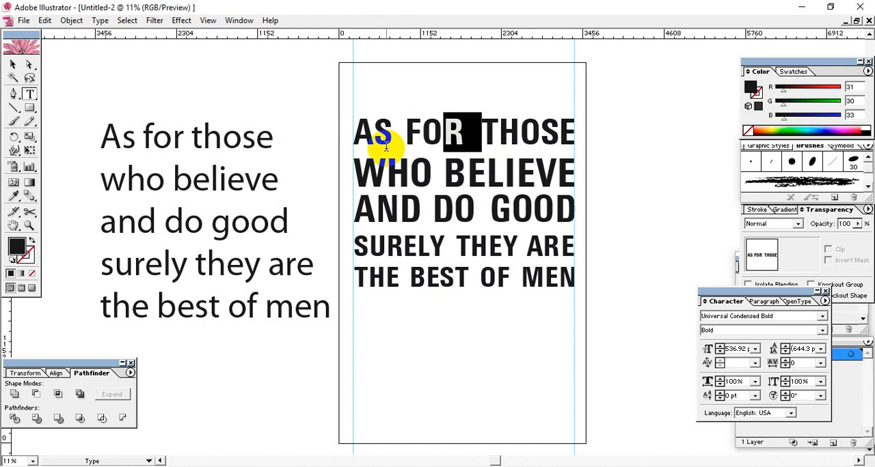
{"action": "key", "text": "Right"}
{"action": "key", "text": "alt+Left"}
{"action": "key", "text": "alt+Left"}
{"action": "key", "text": "alt+Left"}
{"action": "key", "text": "alt+Left"}
{"action": "key", "text": "alt+Left"}
{"action": "key", "text": "alt+Left"}
{"action": "key", "text": "alt+Left"}
{"action": "key", "text": "alt+Left"}
{"action": "key", "text": "alt+Left"}
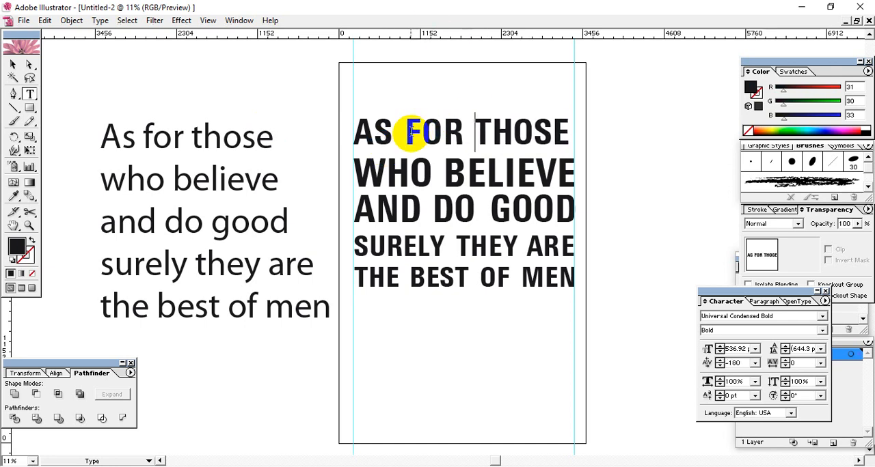
Step: Tighten the gap between AS and FOR in the first line
{"action": "key", "text": "alt+Left"}
{"action": "key", "text": "alt+Left"}
{"action": "key", "text": "alt+Left"}
{"action": "key", "text": "alt+Left"}
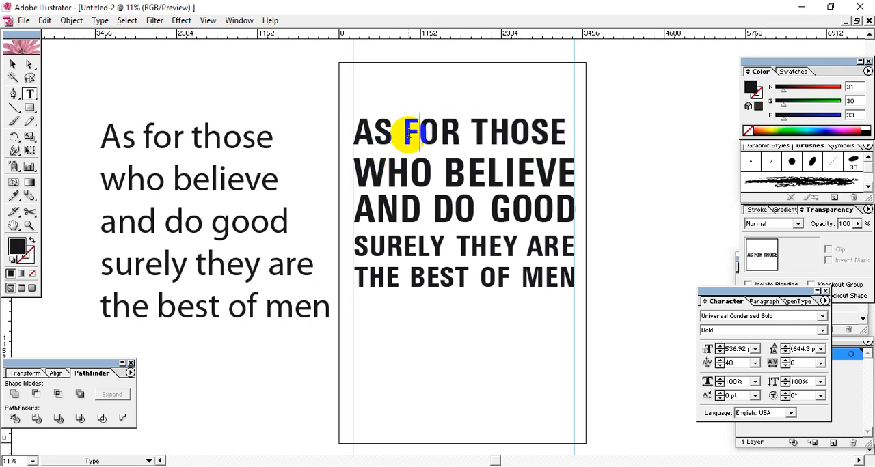
Step: Scale the AS FOR THOSE line up proportionally until it ends at the right guide
{"action": "left_click", "coordinate": [13, 65]}
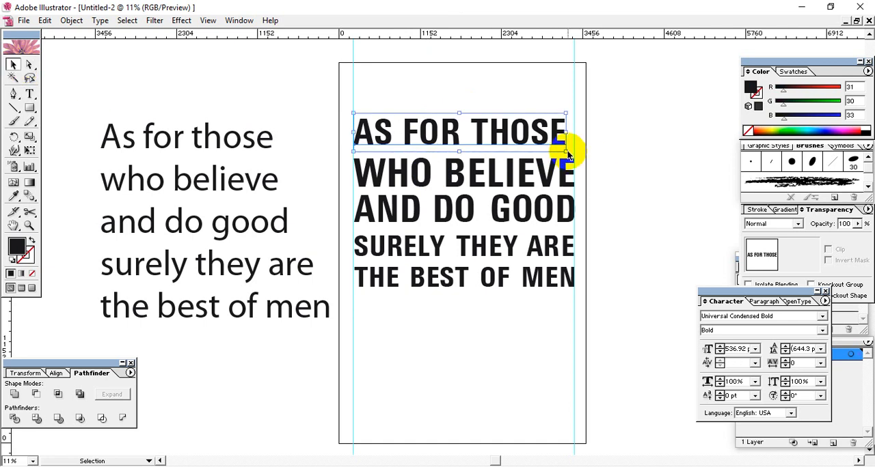
{"action": "left_click_drag", "start_coordinate": [564, 149], "coordinate": [574, 150]}
{"action": "left_click", "coordinate": [625, 163]}
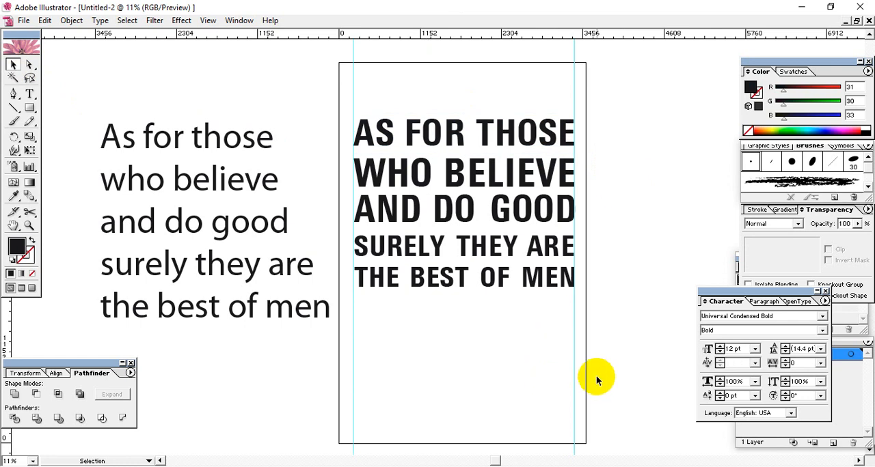
{"action": "left_click", "coordinate": [579, 333]}
{"action": "left_click_drag", "start_coordinate": [574, 335], "coordinate": [418, 141]}
{"action": "left_click", "coordinate": [636, 150]}
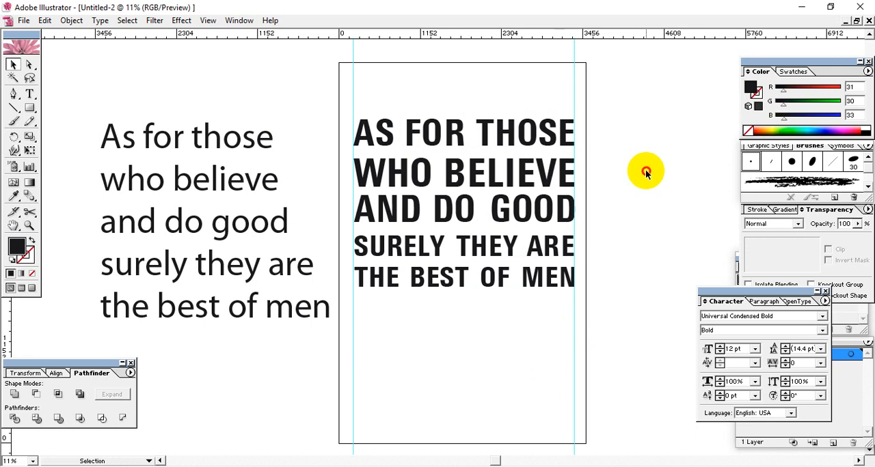
{"action": "left_click", "coordinate": [561, 135]}
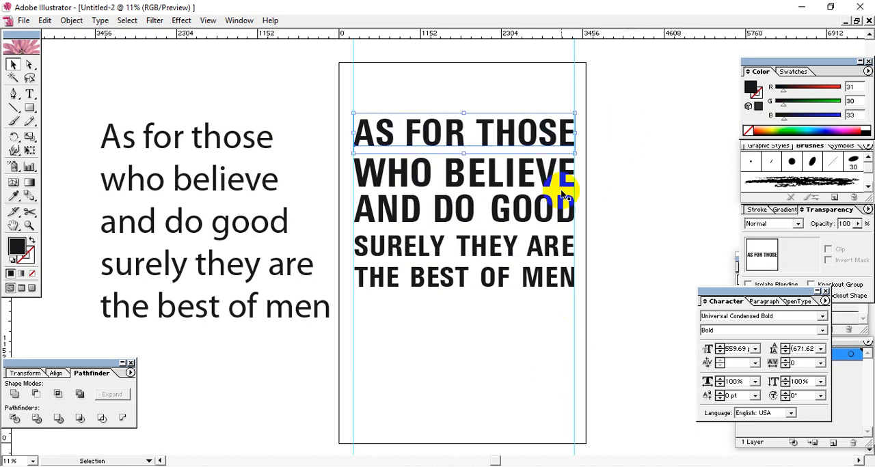
{"action": "left_click", "coordinate": [626, 209]}
Step: Move the AS FOR THOSE line down, closer to the WHO BELIEVE line
{"action": "left_click", "coordinate": [568, 141]}
{"action": "key", "text": "Down"}
{"action": "key", "text": "Down"}
{"action": "key", "text": "Down"}
{"action": "key", "text": "Down"}
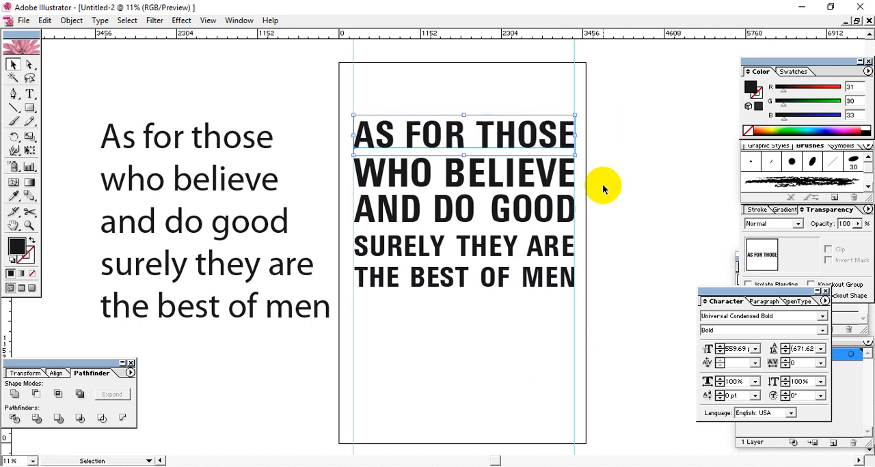
{"action": "key", "text": "Down"}
{"action": "key", "text": "Down"}
{"action": "key", "text": "Down"}
{"action": "key", "text": "Down"}
{"action": "key", "text": "Down"}
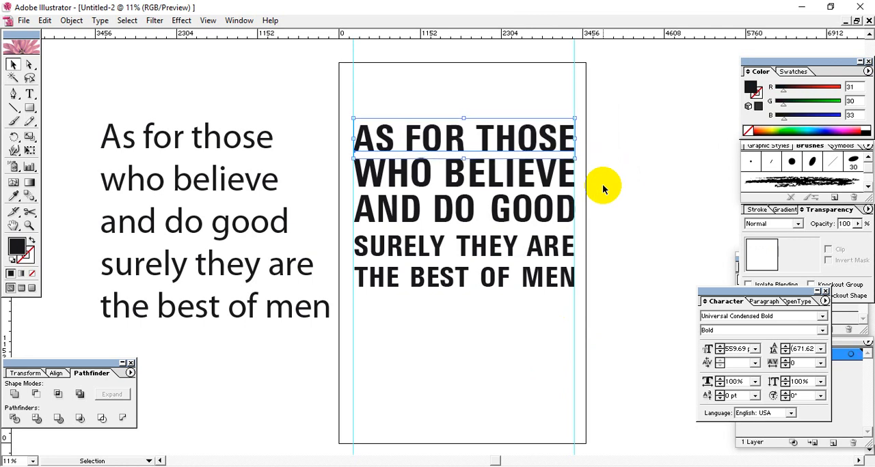
Step: Nudge the WHO BELIEVE line slightly down to even out the line spacing
{"action": "left_click", "coordinate": [528, 179]}
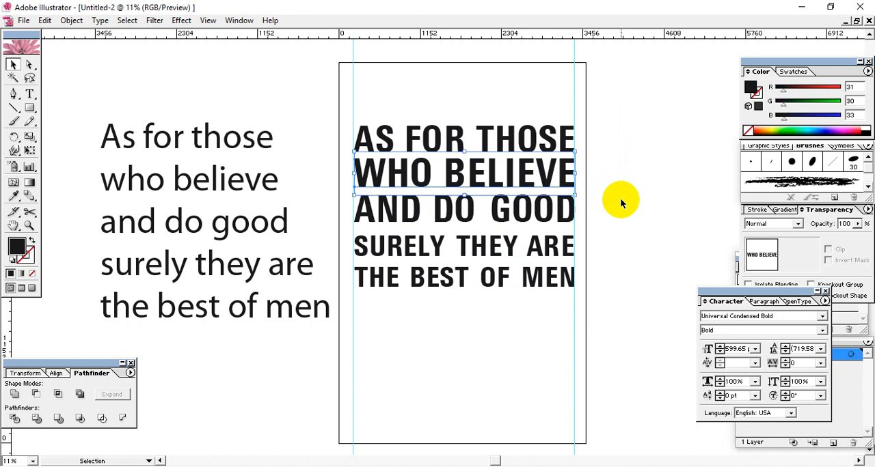
{"action": "key", "text": "Down"}
{"action": "key", "text": "Down"}
{"action": "key", "text": "Down"}
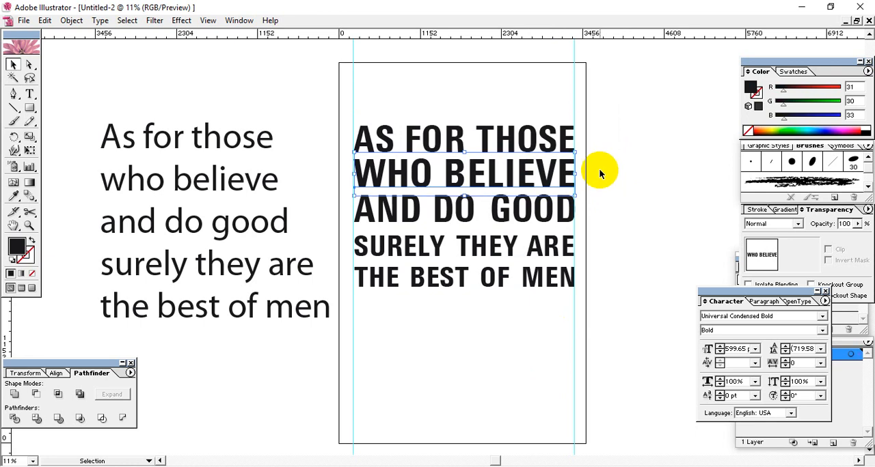
{"action": "key", "text": "Down"}
{"action": "key", "text": "Down"}
{"action": "key", "text": "Down"}
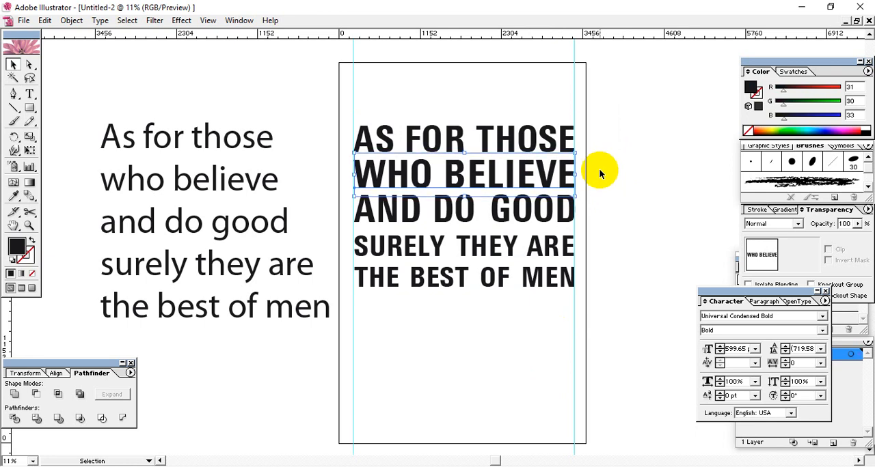
Step: Move the SURELY THEY ARE and THE BEST OF MEN lines up together, closer to the AND DO GOOD line
{"action": "left_click", "coordinate": [509, 245]}
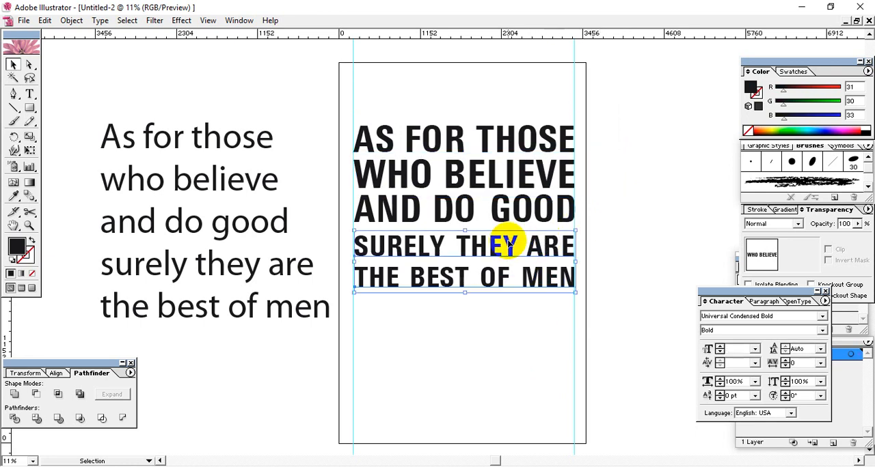
{"action": "key", "text": "shift+Up"}
{"action": "key", "text": "shift+Up"}
{"action": "key", "text": "shift+Up"}
{"action": "key", "text": "shift+Up"}
{"action": "key", "text": "shift+Up"}
{"action": "key", "text": "shift+Up"}
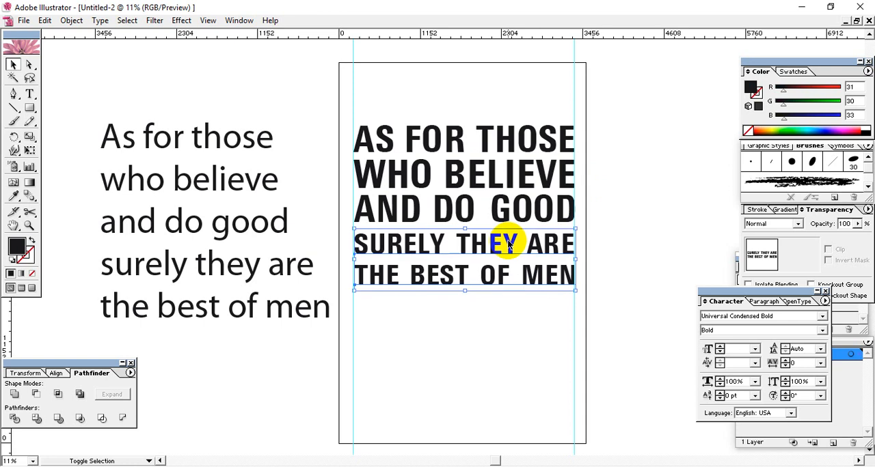
{"action": "key", "text": "shift+Up"}
{"action": "key", "text": "shift+Up"}
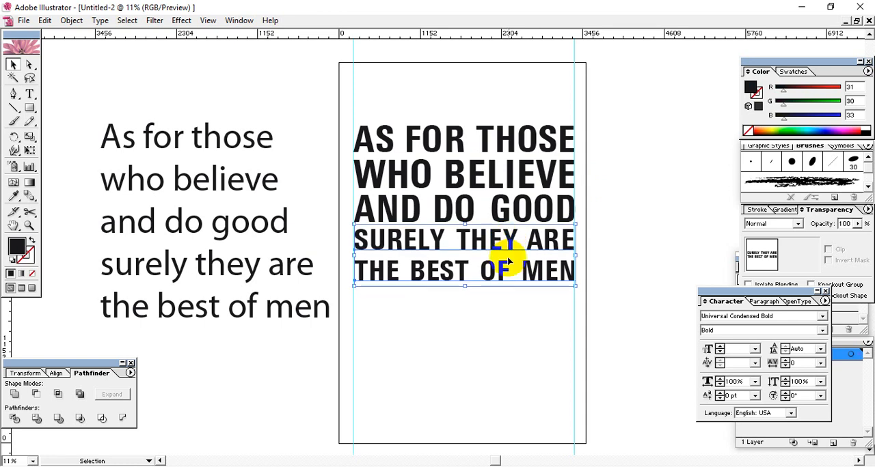
Step: Move the THE BEST OF MEN line up, closer to the SURELY THEY ARE line
{"action": "left_click", "coordinate": [518, 291]}
{"action": "left_click", "coordinate": [527, 270]}
{"action": "key", "text": "shift+Up"}
{"action": "key", "text": "shift+Up"}
{"action": "key", "text": "shift+Up"}
{"action": "key", "text": "shift+Up"}
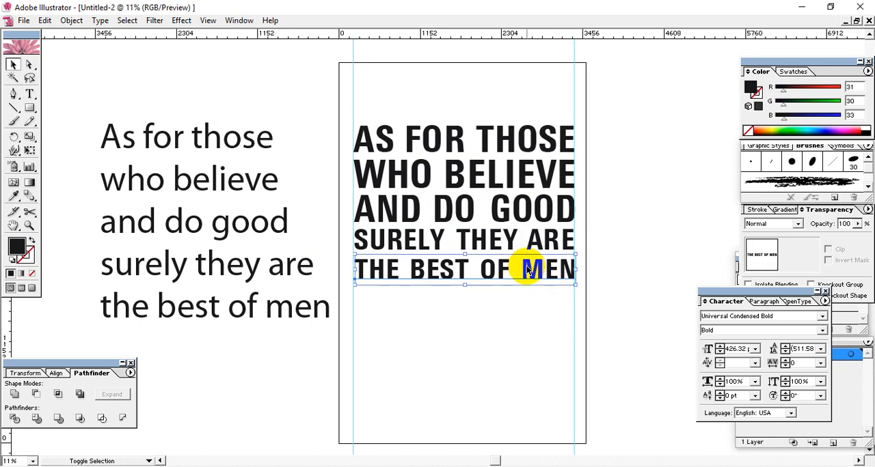
{"action": "key", "text": "shift+Up"}
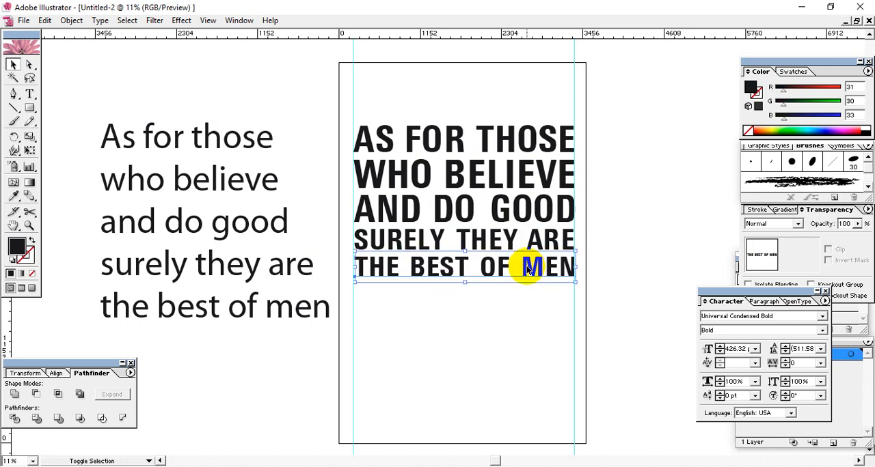
{"action": "left_click", "coordinate": [565, 313]}
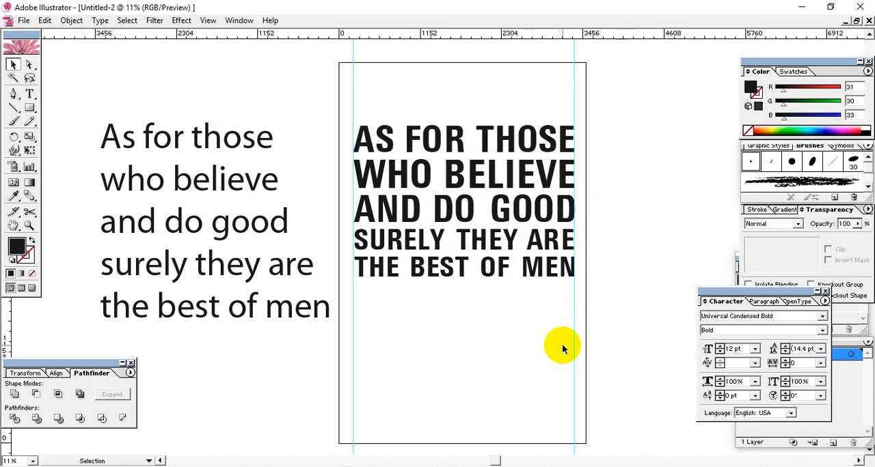
Step: Move all five text lines down together to the vertical middle of the artboard
{"action": "left_click_drag", "start_coordinate": [597, 302], "coordinate": [351, 111]}
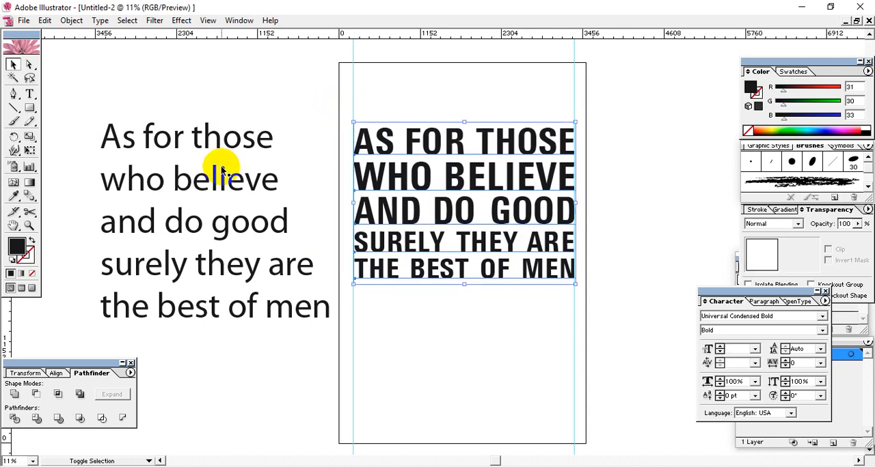
{"action": "key", "text": "Down"}
{"action": "key", "text": "Down"}
{"action": "key", "text": "Down"}
{"action": "key", "text": "Down"}
{"action": "key", "text": "Down"}
{"action": "key", "text": "Down"}
{"action": "key", "text": "Down"}
{"action": "key", "text": "Down"}
{"action": "key", "text": "Down"}
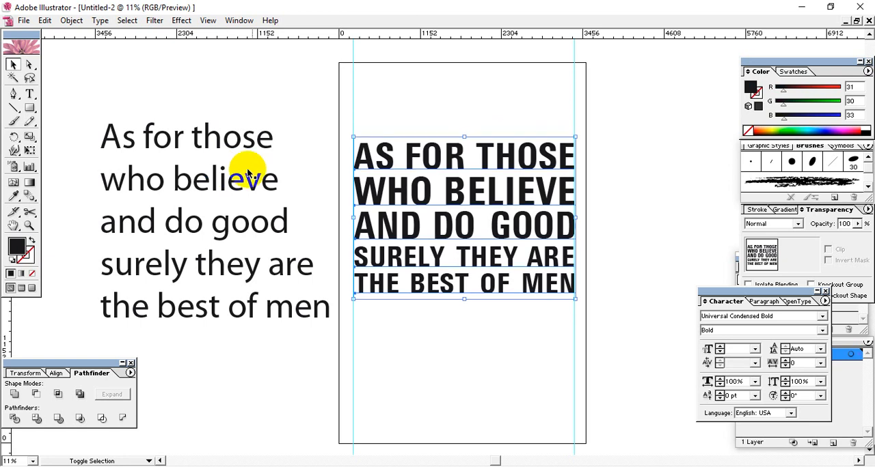
{"action": "key", "text": "Down"}
{"action": "key", "text": "Down"}
{"action": "key", "text": "Down"}
{"action": "key", "text": "Down"}
{"action": "key", "text": "Down"}
{"action": "left_click", "coordinate": [628, 151]}
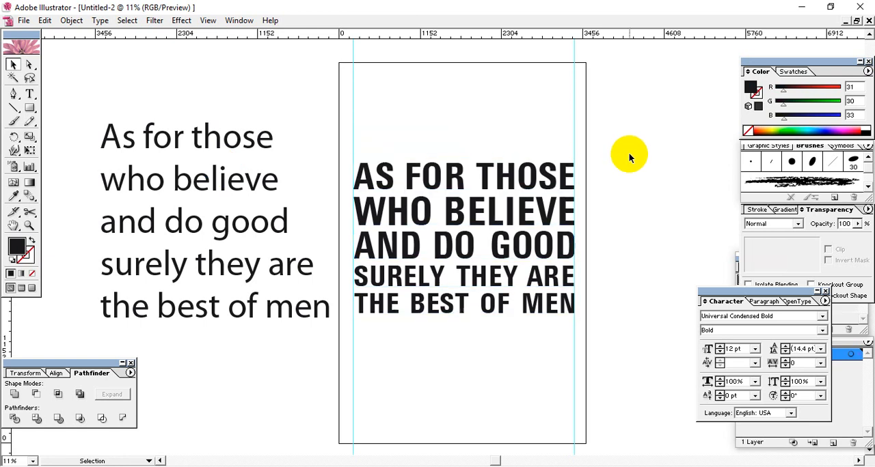
Step: Draw a black circle about 3300 px wide on the empty canvas to the right of the artboard
{"action": "key", "text": "space"}
{"action": "left_click_drag", "start_coordinate": [606, 197], "coordinate": [414, 189]}
{"action": "left_click_drag", "start_coordinate": [511, 230], "coordinate": [482, 219]}
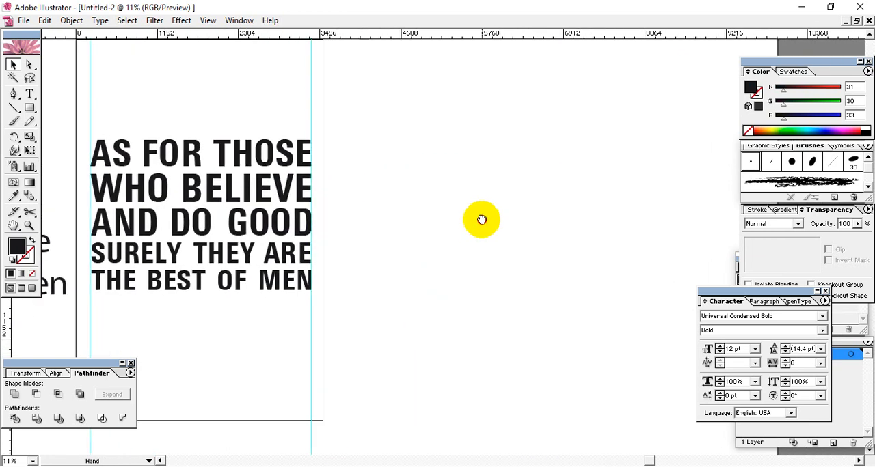
{"action": "left_click_drag", "start_coordinate": [29, 108], "coordinate": [63, 111]}
{"action": "left_click_drag", "start_coordinate": [521, 199], "coordinate": [405, 139]}
Step: Add a concentric copy of the circle about 2900 px wide and shift it toward the larger circle's upper-right edge
{"action": "left_click", "coordinate": [13, 63]}
{"action": "left_click", "coordinate": [470, 206]}
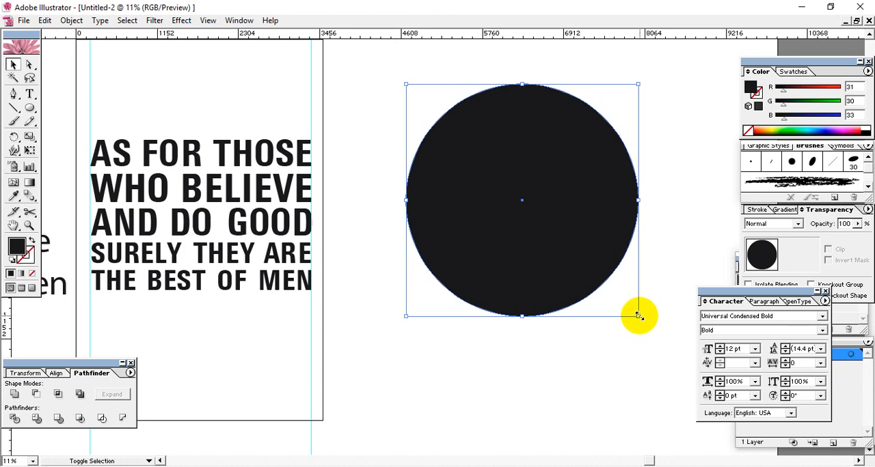
{"action": "left_click_drag", "start_coordinate": [639, 315], "coordinate": [625, 303]}
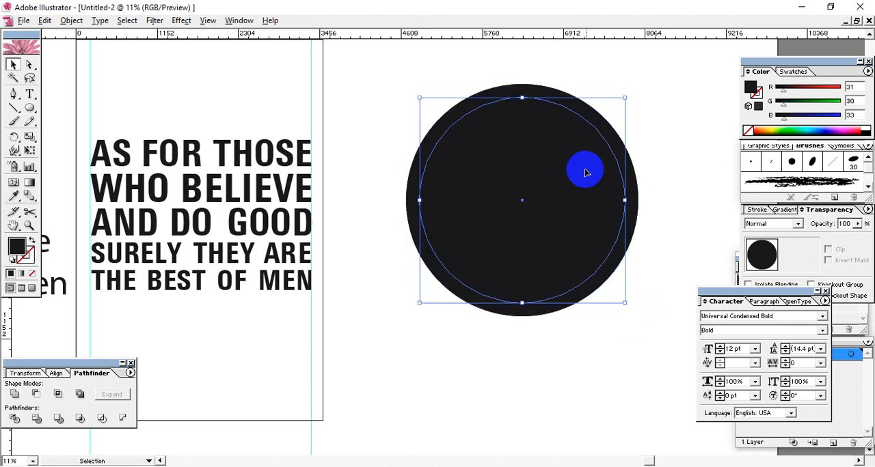
{"action": "left_click_drag", "start_coordinate": [586, 172], "coordinate": [597, 160]}
Step: Divide the two overlapping circles with Pathfinder and delete the ungrouped inner disc
{"action": "left_click_drag", "start_coordinate": [650, 126], "coordinate": [401, 320]}
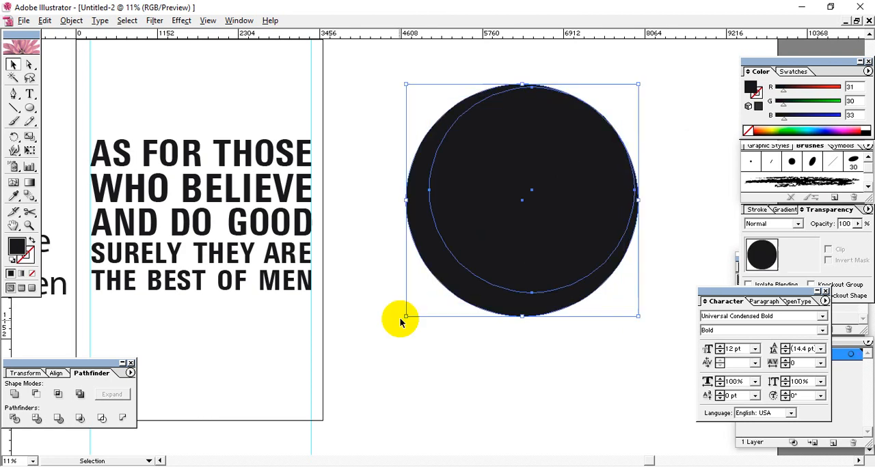
{"action": "left_click", "coordinate": [14, 419]}
{"action": "right_click", "coordinate": [488, 220]}
{"action": "left_click", "coordinate": [509, 258]}
{"action": "key", "text": "ctrl+shift+a"}
{"action": "left_click_drag", "start_coordinate": [524, 231], "coordinate": [662, 151]}
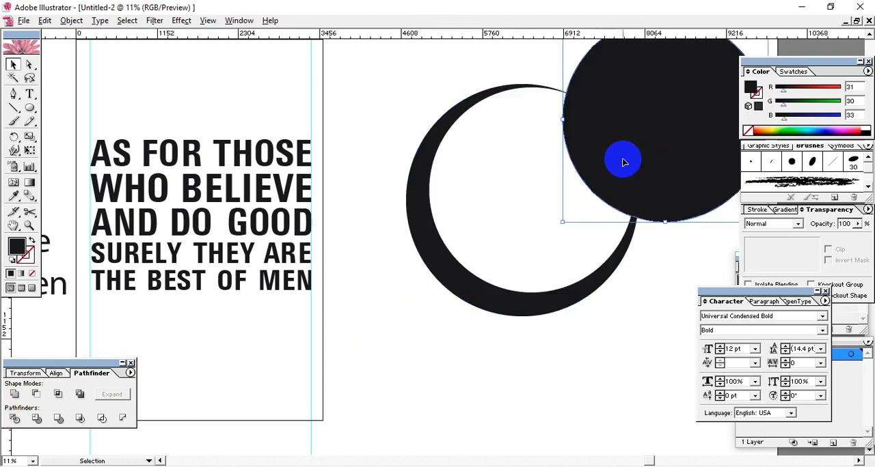
{"action": "key", "text": "Delete"}
{"action": "left_click", "coordinate": [605, 157]}
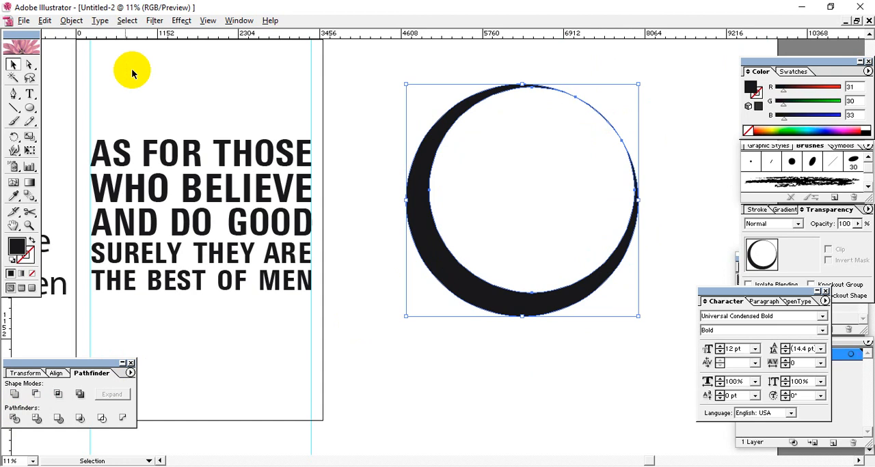
Step: Try to open the ring at its upper right by deleting the anchor points of the thin sliver
{"action": "left_click", "coordinate": [29, 64]}
{"action": "left_click", "coordinate": [617, 104]}
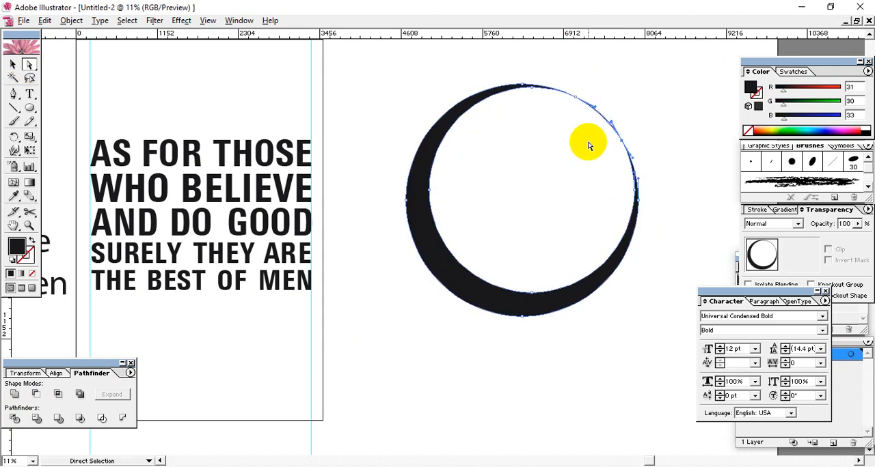
{"action": "left_click_drag", "start_coordinate": [594, 106], "coordinate": [566, 118]}
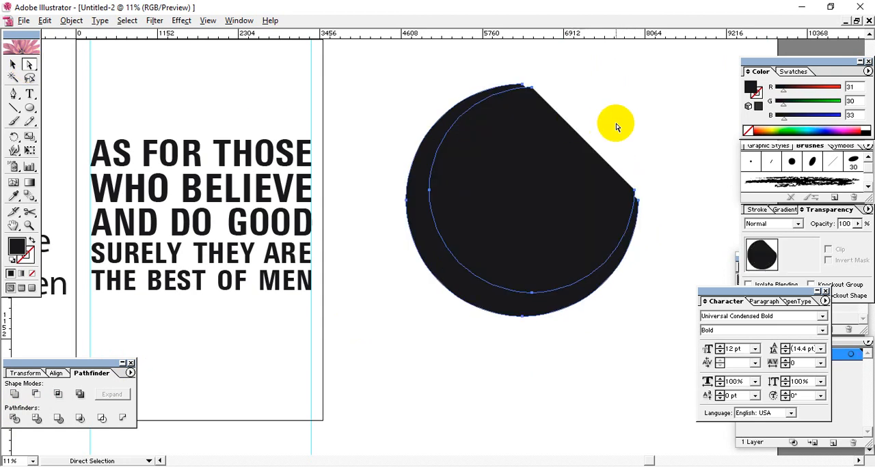
{"action": "key", "text": "ctrl+z"}
{"action": "left_click_drag", "start_coordinate": [628, 98], "coordinate": [571, 125]}
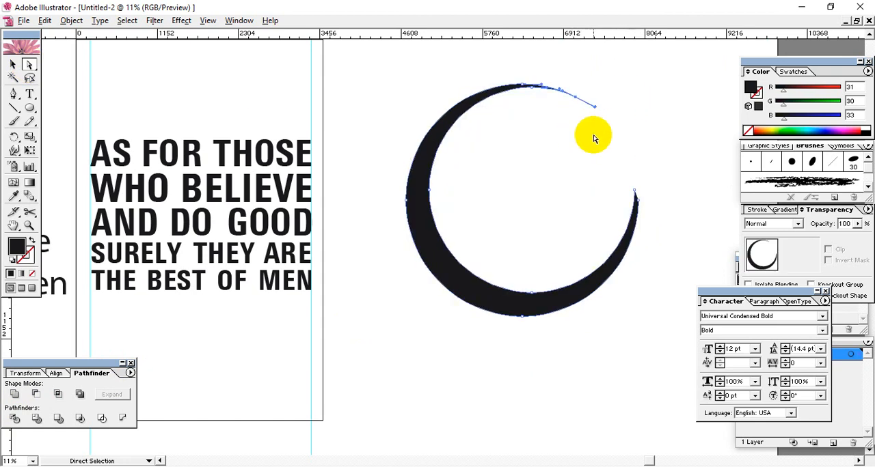
{"action": "key", "text": "Delete"}
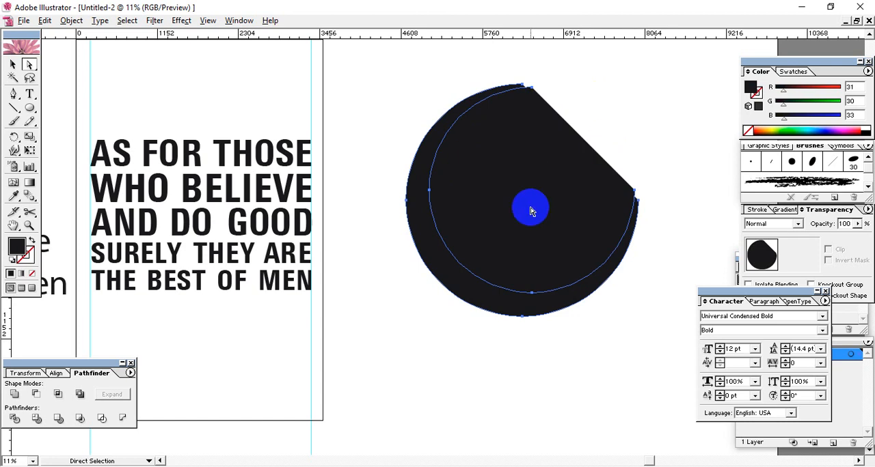
{"action": "left_click", "coordinate": [625, 184]}
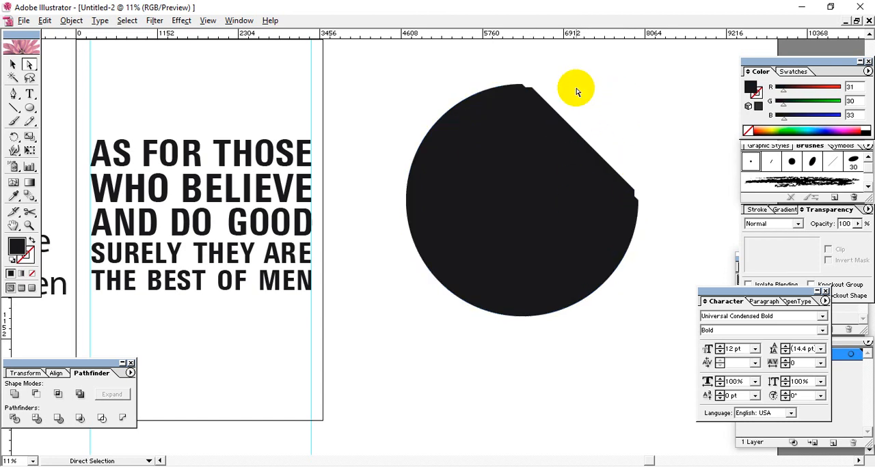
{"action": "left_click", "coordinate": [539, 83]}
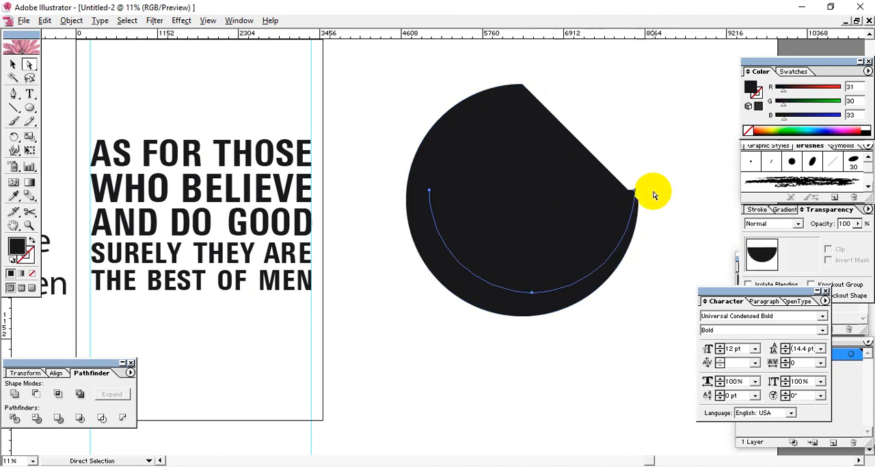
{"action": "left_click", "coordinate": [537, 267]}
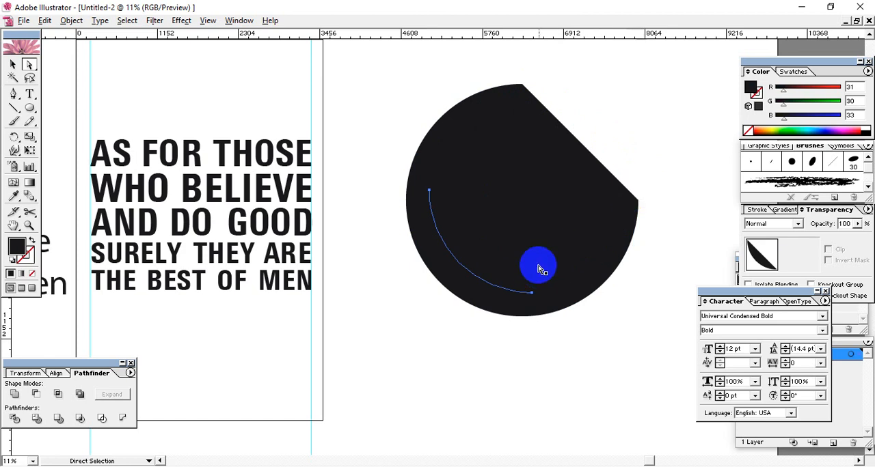
{"action": "left_click", "coordinate": [601, 141]}
Step: Undo the anchor point deletions, the removal of the inner disc and the division of the circles
{"action": "key", "text": "ctrl+z"}
{"action": "key", "text": "ctrl+z"}
{"action": "key", "text": "ctrl+z"}
{"action": "key", "text": "ctrl+z"}
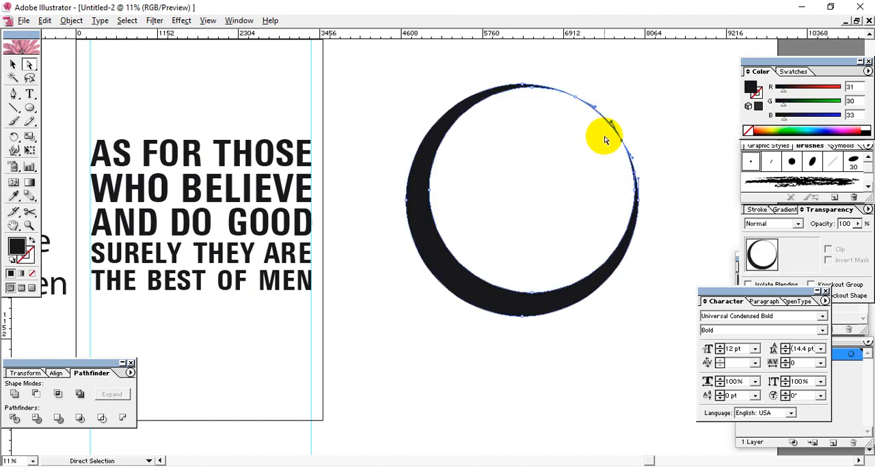
{"action": "key", "text": "ctrl+z"}
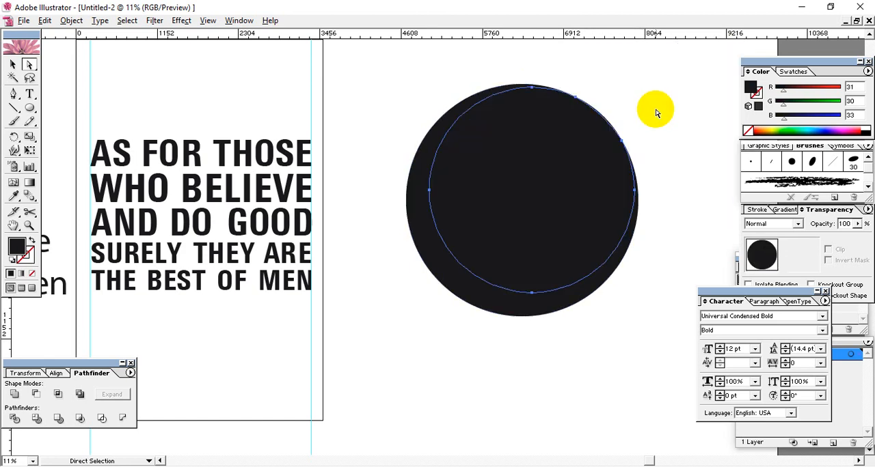
{"action": "key", "text": "ctrl+z"}
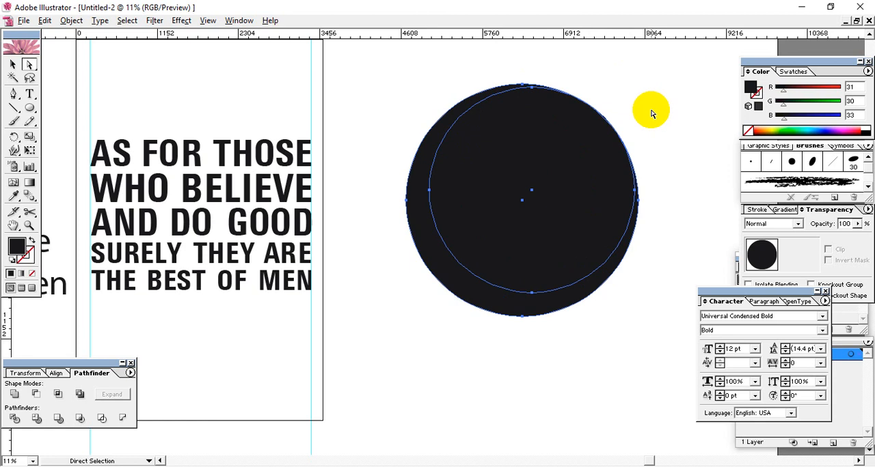
Step: Shift the smaller circle slightly further up and right so it crosses the larger circle's upper-right edge
{"action": "left_click_drag", "start_coordinate": [571, 167], "coordinate": [577, 164]}
{"action": "left_click", "coordinate": [440, 270]}
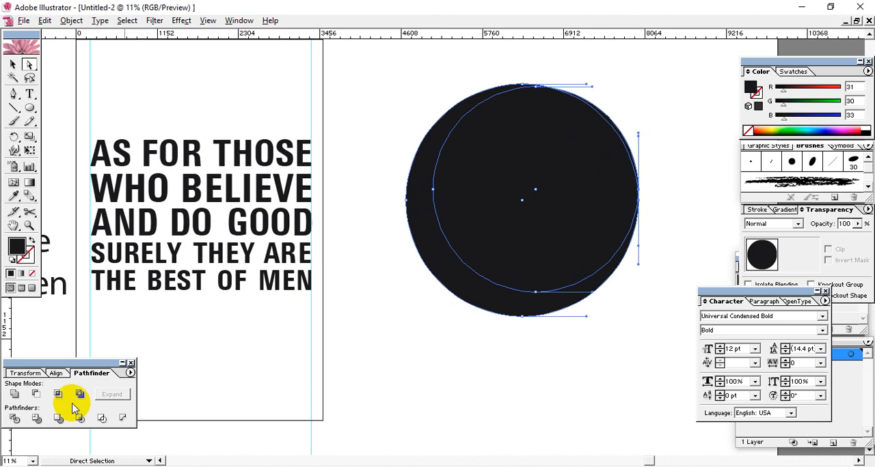
{"action": "left_click", "coordinate": [12, 63]}
{"action": "left_click", "coordinate": [401, 295]}
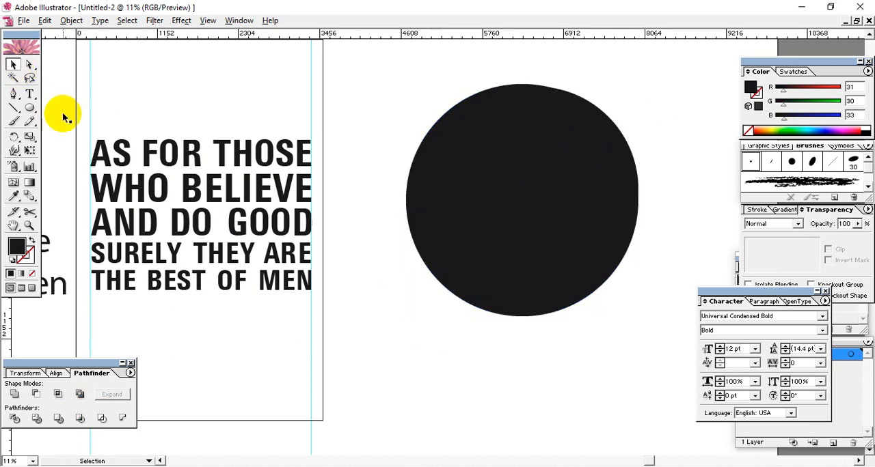
Step: Divide the two overlapping circles with Pathfinder and ungroup the resulting pieces
{"action": "left_click", "coordinate": [524, 207]}
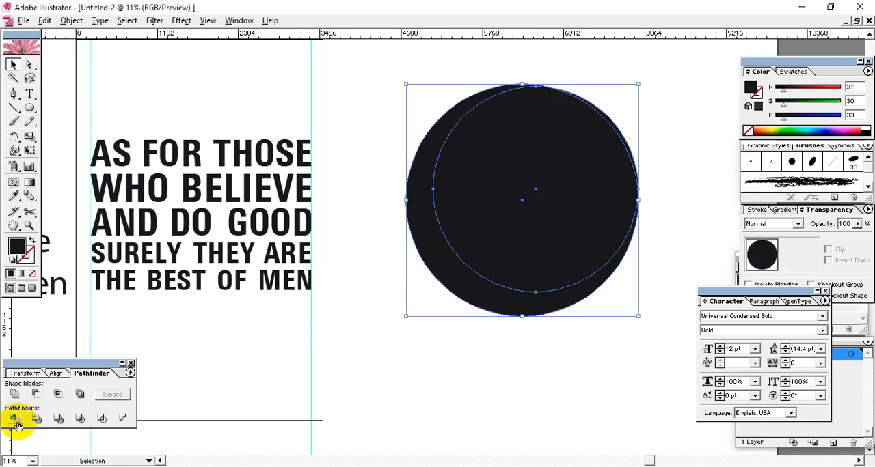
{"action": "left_click", "coordinate": [462, 271]}
{"action": "right_click", "coordinate": [459, 242]}
{"action": "left_click", "coordinate": [487, 279]}
{"action": "left_click", "coordinate": [527, 365]}
Step: Delete the inner disc and the leftover upper-right piece to leave only the crescent
{"action": "left_click", "coordinate": [483, 179]}
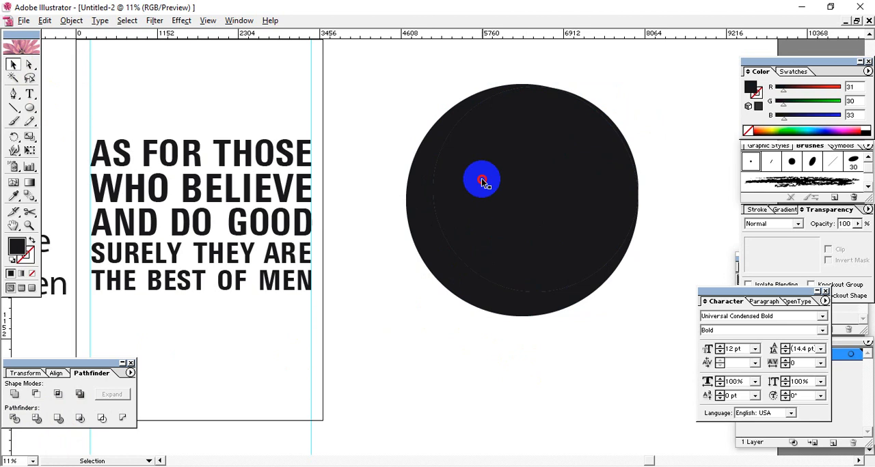
{"action": "key", "text": "Delete"}
{"action": "left_click_drag", "start_coordinate": [615, 101], "coordinate": [570, 132]}
{"action": "key", "text": "Delete"}
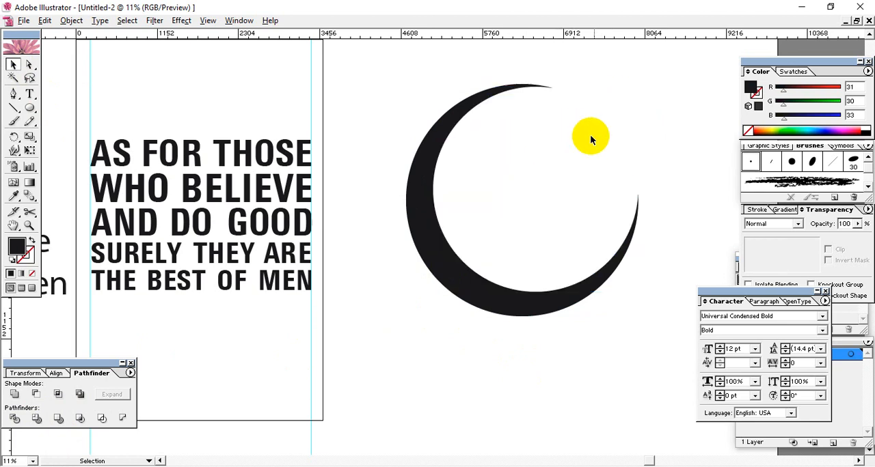
{"action": "left_click", "coordinate": [651, 162]}
Step: Scale the crescent down proportionally around its centre to about a third of its size
{"action": "left_click", "coordinate": [16, 64]}
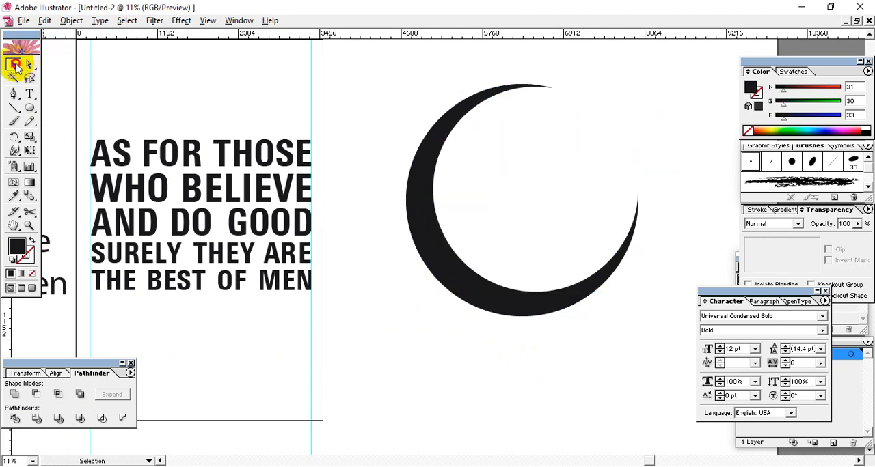
{"action": "left_click", "coordinate": [552, 294]}
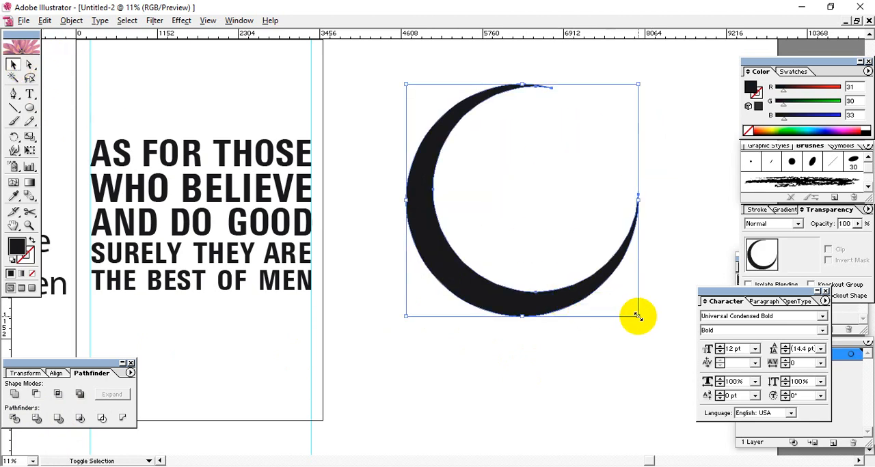
{"action": "left_click_drag", "start_coordinate": [636, 315], "coordinate": [559, 277]}
{"action": "left_click", "coordinate": [569, 157]}
{"action": "left_click", "coordinate": [503, 236]}
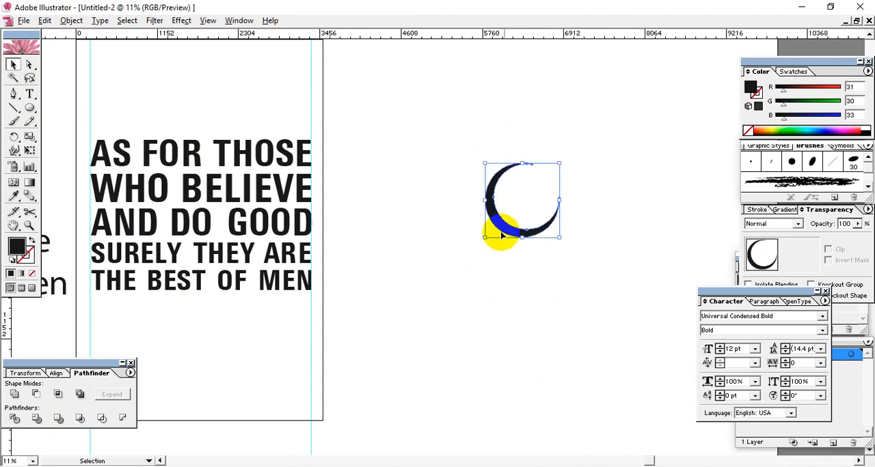
Step: Move the crescent slightly up and left, and scale it down a little more around its centre
{"action": "left_click_drag", "start_coordinate": [505, 229], "coordinate": [493, 208]}
{"action": "left_click", "coordinate": [560, 202]}
{"action": "left_click_drag", "start_coordinate": [596, 123], "coordinate": [482, 213]}
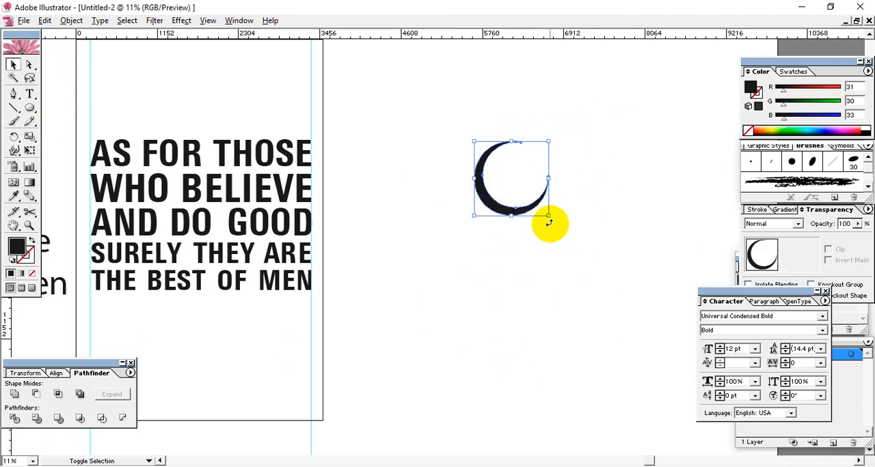
{"action": "left_click_drag", "start_coordinate": [547, 216], "coordinate": [541, 209]}
{"action": "left_click", "coordinate": [593, 275]}
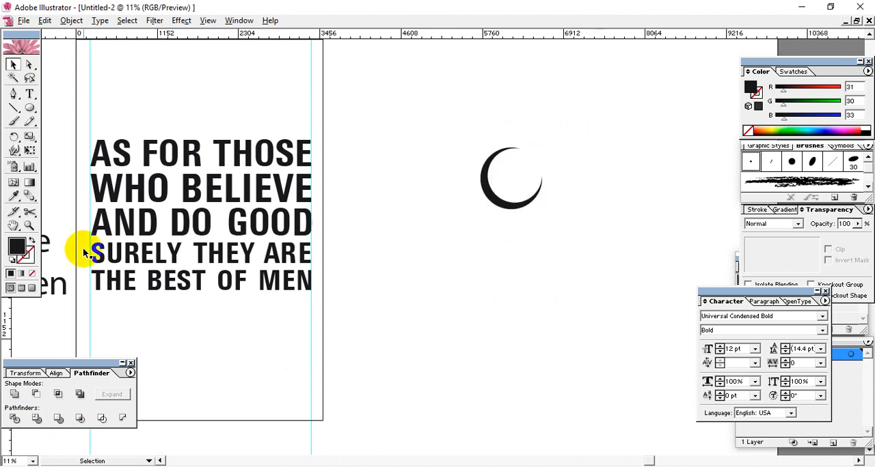
{"action": "left_click", "coordinate": [447, 320]}
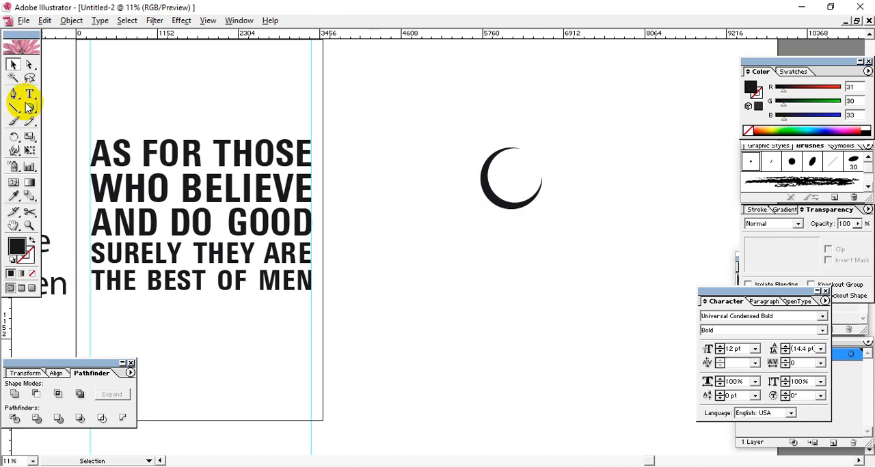
Step: Draw a vertical post about 300 px wide and 982 px tall directly beneath the crescent with the Rounded Rectangle tool
{"action": "left_click_drag", "start_coordinate": [29, 108], "coordinate": [60, 112]}
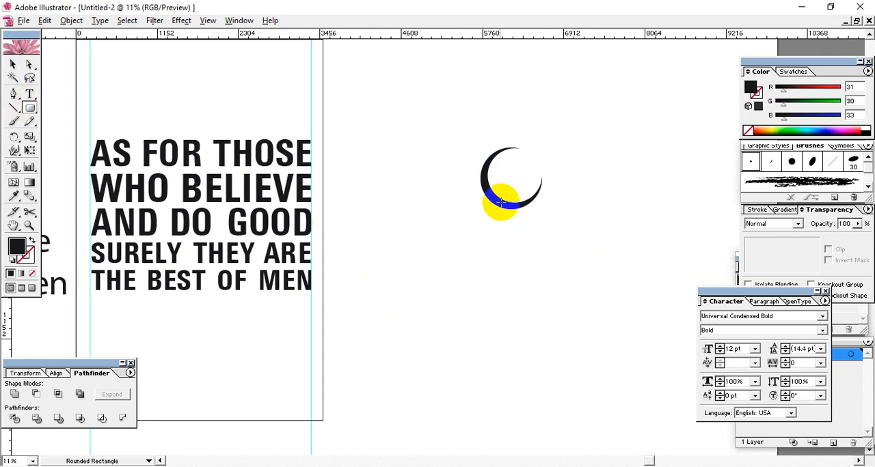
{"action": "left_click_drag", "start_coordinate": [498, 203], "coordinate": [517, 271]}
{"action": "left_click", "coordinate": [555, 299]}
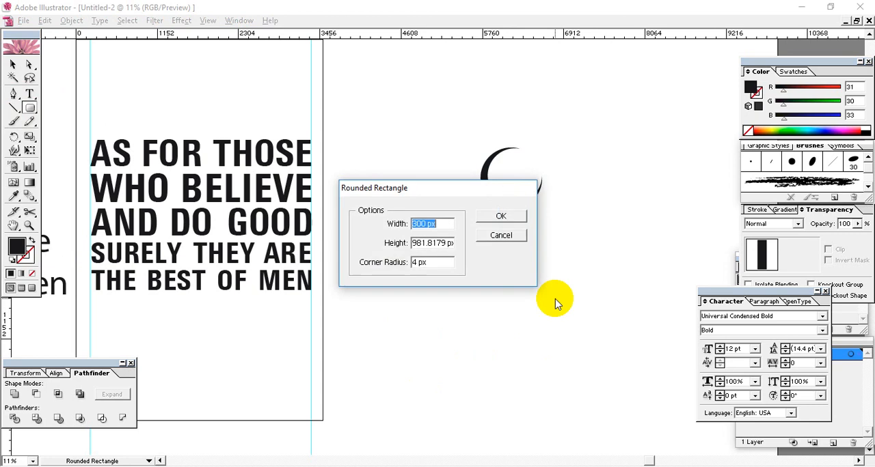
{"action": "left_click", "coordinate": [501, 237]}
{"action": "left_click", "coordinate": [13, 64]}
{"action": "left_click", "coordinate": [554, 224]}
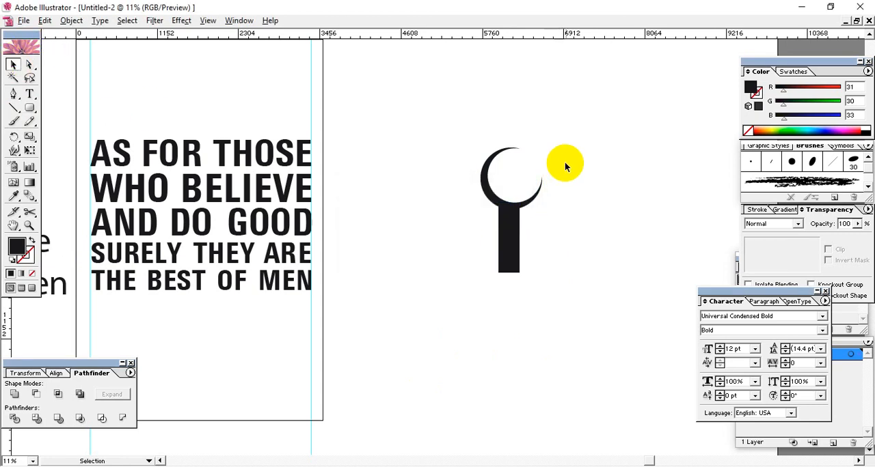
Step: Draw a short horizontal crossbar with fully rounded ends and place it across the middle of the post
{"action": "left_click", "coordinate": [30, 108]}
{"action": "left_click_drag", "start_coordinate": [464, 233], "coordinate": [564, 254]}
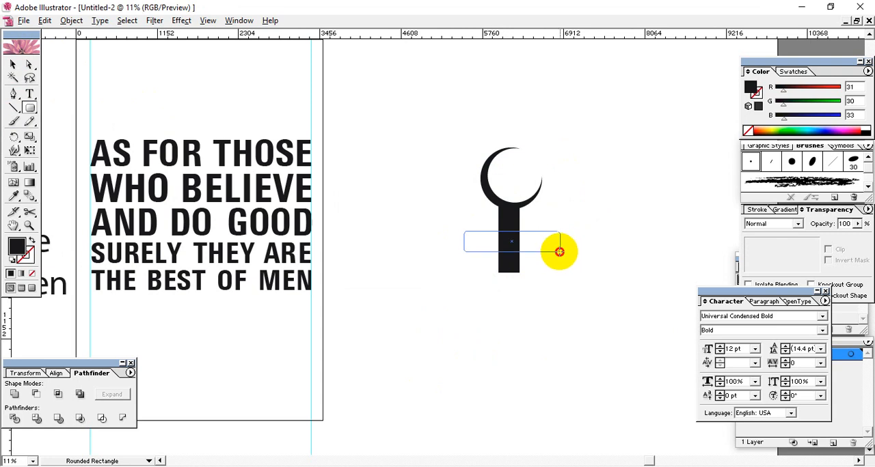
{"action": "left_click_drag", "start_coordinate": [559, 252], "coordinate": [506, 247]}
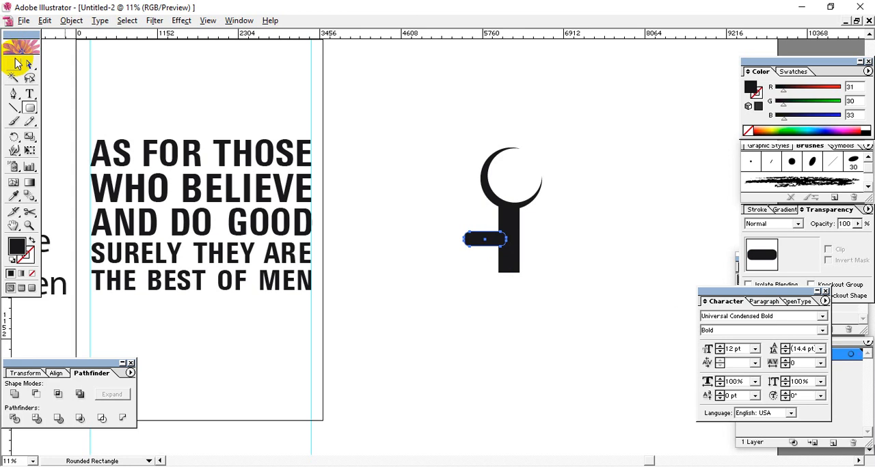
{"action": "left_click", "coordinate": [12, 63]}
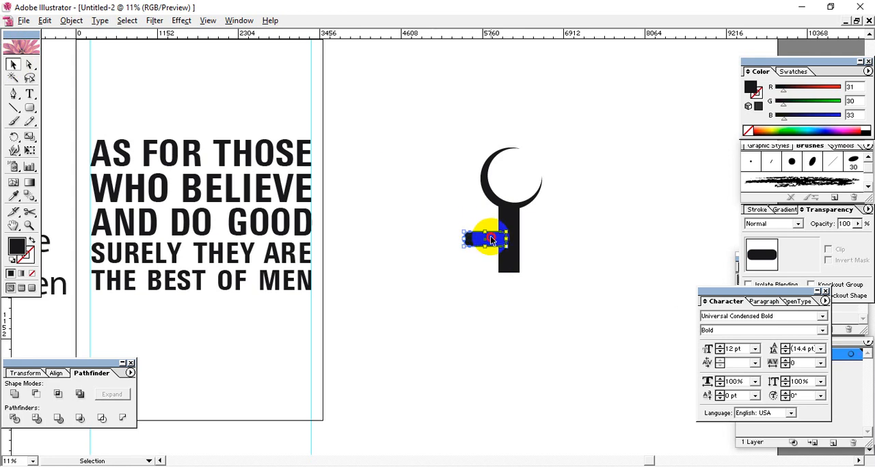
{"action": "left_click_drag", "start_coordinate": [490, 238], "coordinate": [515, 233]}
{"action": "left_click", "coordinate": [529, 307]}
Step: Align the post and the crossbar on their horizontal centres
{"action": "left_click_drag", "start_coordinate": [509, 303], "coordinate": [475, 230]}
{"action": "left_click", "coordinate": [55, 376]}
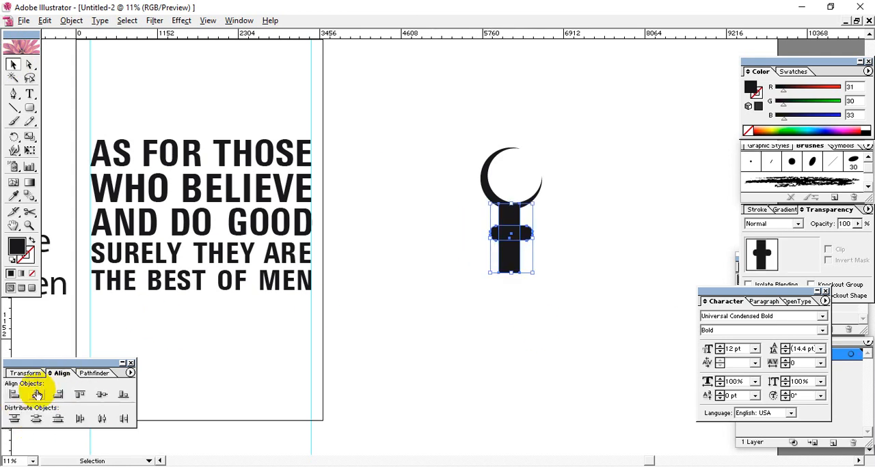
{"action": "left_click", "coordinate": [560, 294]}
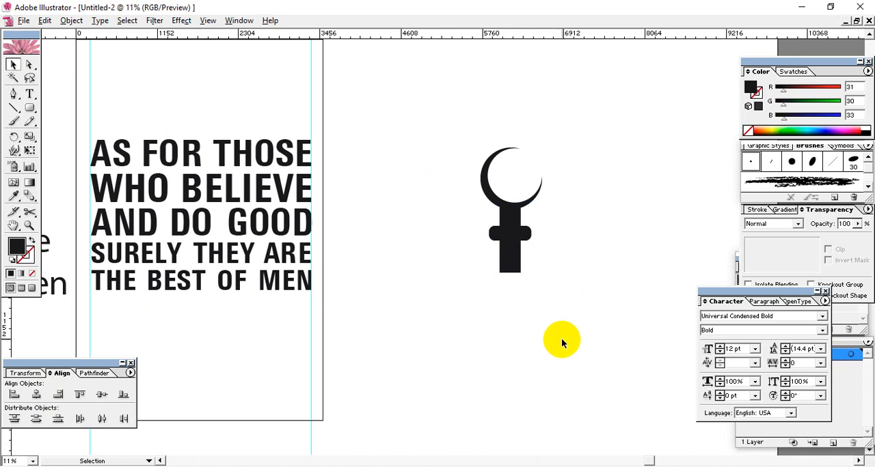
Step: Shorten the post from its lower end and move the crossbar up slightly towards the crescent
{"action": "scroll", "coordinate": [552, 254], "scroll_direction": "down", "scroll_amount": 1}
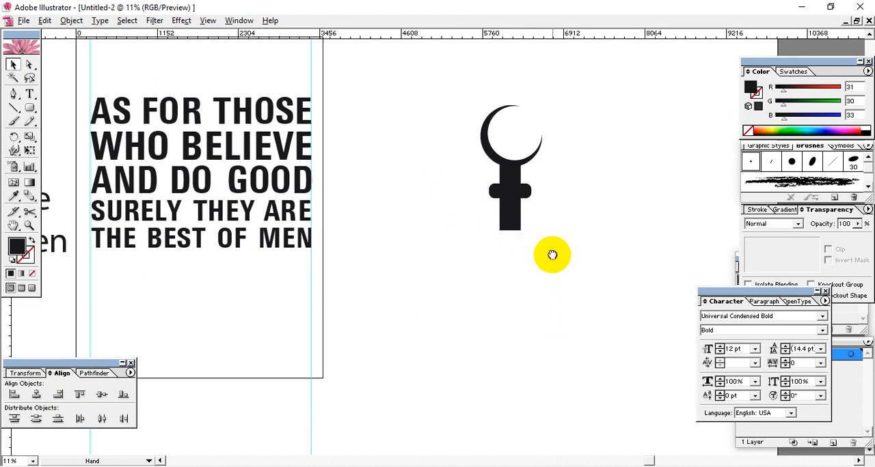
{"action": "left_click_drag", "start_coordinate": [545, 293], "coordinate": [510, 234]}
{"action": "left_click", "coordinate": [572, 244]}
{"action": "left_click", "coordinate": [522, 210]}
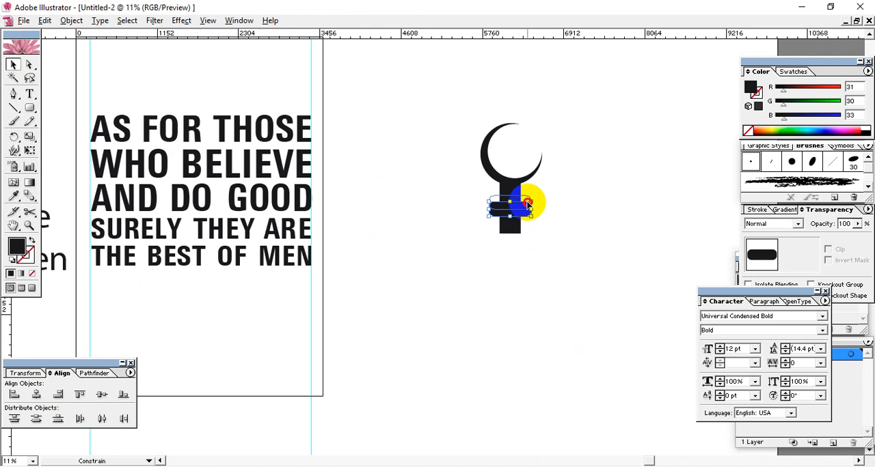
{"action": "left_click", "coordinate": [573, 250]}
Step: Draw a long, thin horizontal rectangle as a base bar under the post, extending far beyond it on both sides
{"action": "left_click_drag", "start_coordinate": [27, 106], "coordinate": [53, 110]}
{"action": "left_click_drag", "start_coordinate": [655, 232], "coordinate": [343, 247]}
{"action": "left_click", "coordinate": [12, 63]}
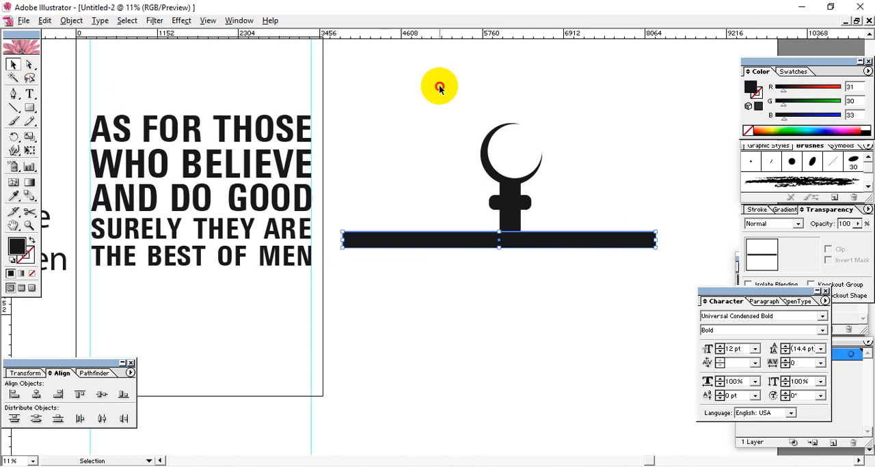
Step: Align the crescent, post, crossbar and base bar on their horizontal centres
{"action": "left_click_drag", "start_coordinate": [439, 88], "coordinate": [586, 282]}
{"action": "left_click", "coordinate": [537, 305]}
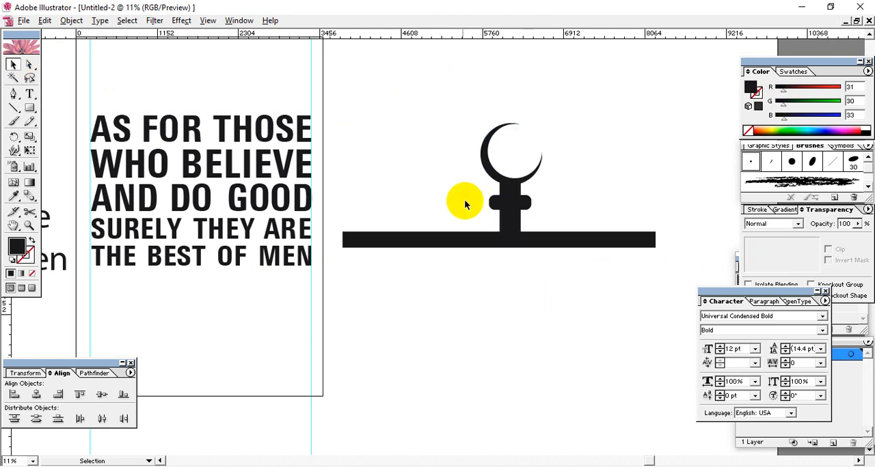
{"action": "left_click_drag", "start_coordinate": [440, 111], "coordinate": [585, 308]}
{"action": "left_click", "coordinate": [585, 313]}
{"action": "left_click_drag", "start_coordinate": [466, 135], "coordinate": [551, 220]}
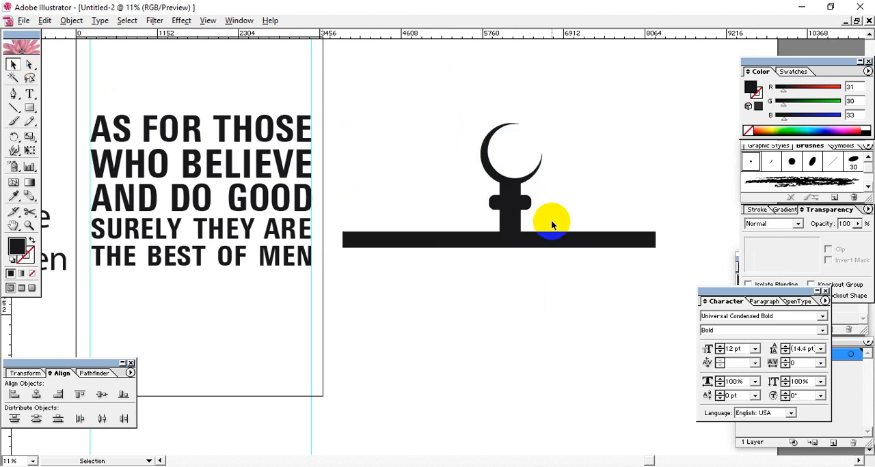
{"action": "left_click", "coordinate": [450, 233], "text": "shift"}
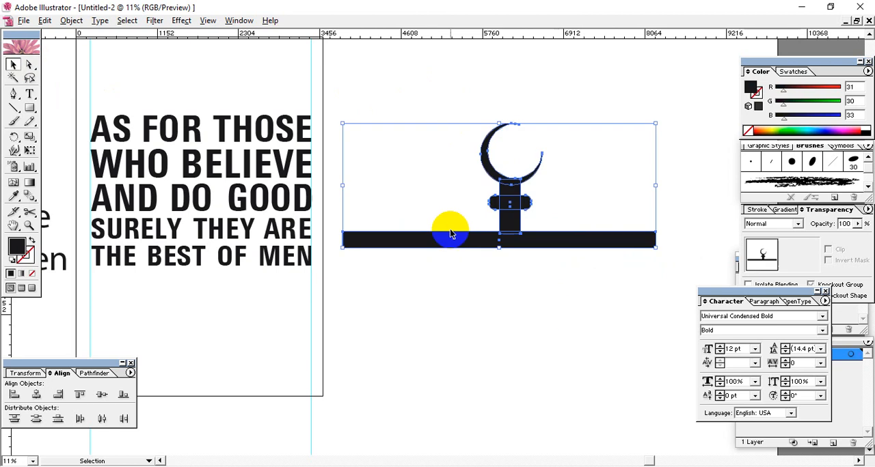
{"action": "left_click", "coordinate": [445, 317]}
{"action": "left_click", "coordinate": [425, 246]}
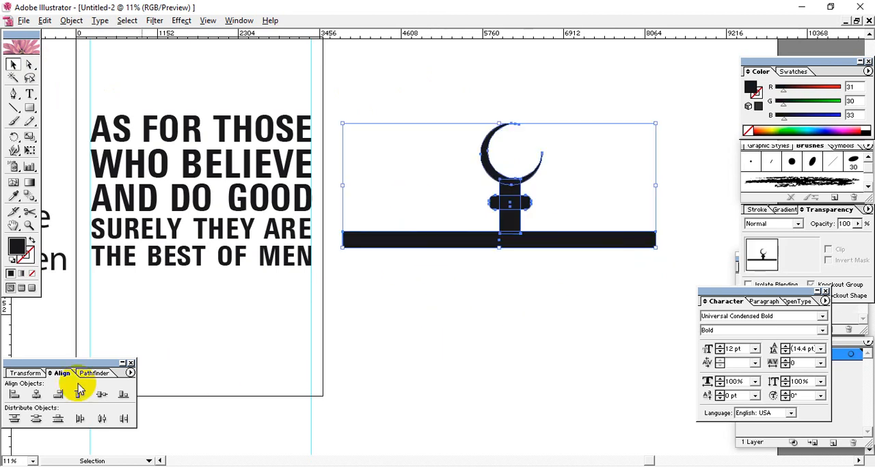
{"action": "left_click", "coordinate": [36, 394]}
{"action": "left_click", "coordinate": [456, 323]}
Step: Move the whole crescent emblem with its base bar onto the artboard, just above the first text line
{"action": "left_click_drag", "start_coordinate": [526, 296], "coordinate": [570, 351]}
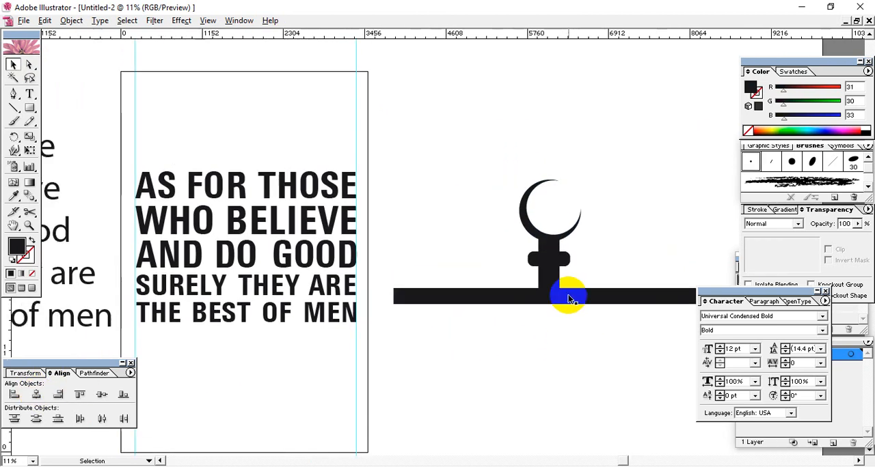
{"action": "left_click", "coordinate": [570, 296]}
{"action": "left_click_drag", "start_coordinate": [607, 298], "coordinate": [567, 283]}
{"action": "key", "text": "ctrl+z"}
{"action": "left_click_drag", "start_coordinate": [601, 385], "coordinate": [520, 207]}
{"action": "left_click_drag", "start_coordinate": [536, 248], "coordinate": [268, 113]}
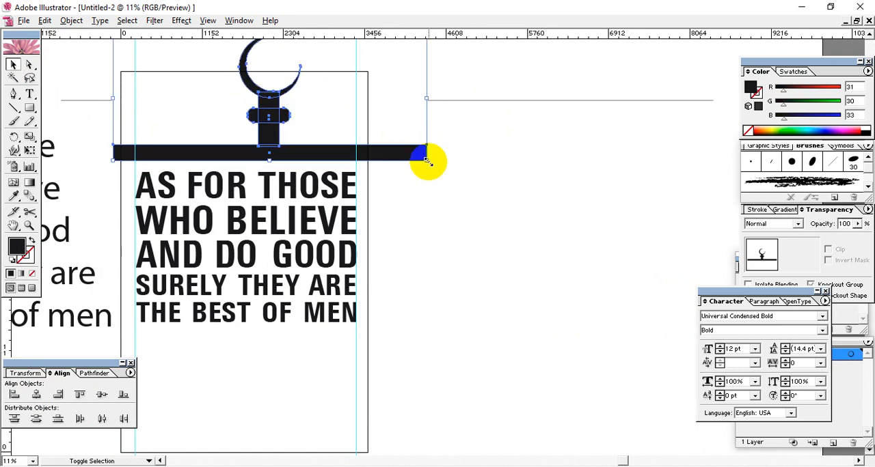
Step: Scale the emblem down proportionally and position it so its base bar fits between the two vertical guides
{"action": "left_click_drag", "start_coordinate": [422, 162], "coordinate": [385, 158]}
{"action": "left_click_drag", "start_coordinate": [301, 138], "coordinate": [282, 152]}
{"action": "left_click_drag", "start_coordinate": [366, 161], "coordinate": [341, 157]}
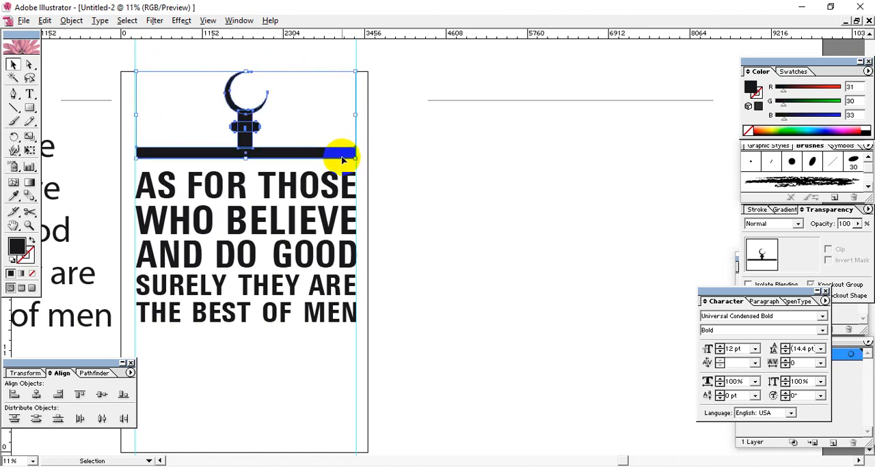
Step: Nudge the emblem down until its base bar sits close above the line AS FOR THOSE
{"action": "key", "text": "shift+Down"}
{"action": "key", "text": "shift+Down"}
{"action": "key", "text": "shift+Down"}
{"action": "key", "text": "shift+Down"}
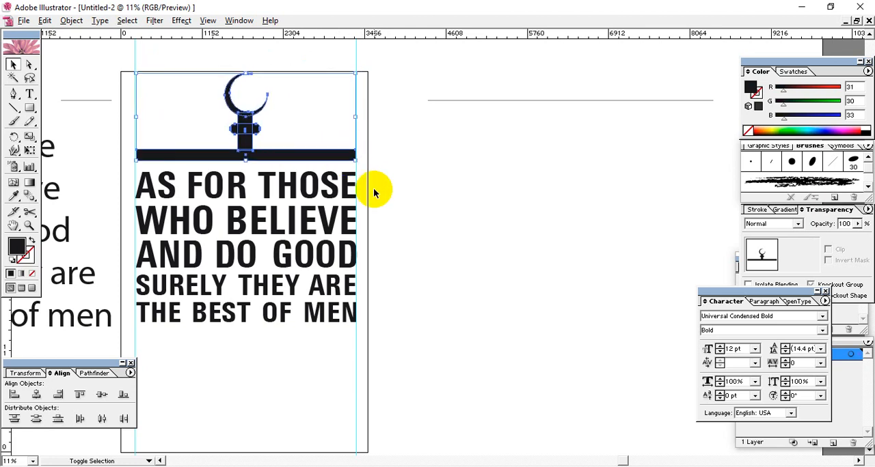
{"action": "key", "text": "shift+Down"}
{"action": "key", "text": "shift+Down"}
{"action": "key", "text": "shift+Down"}
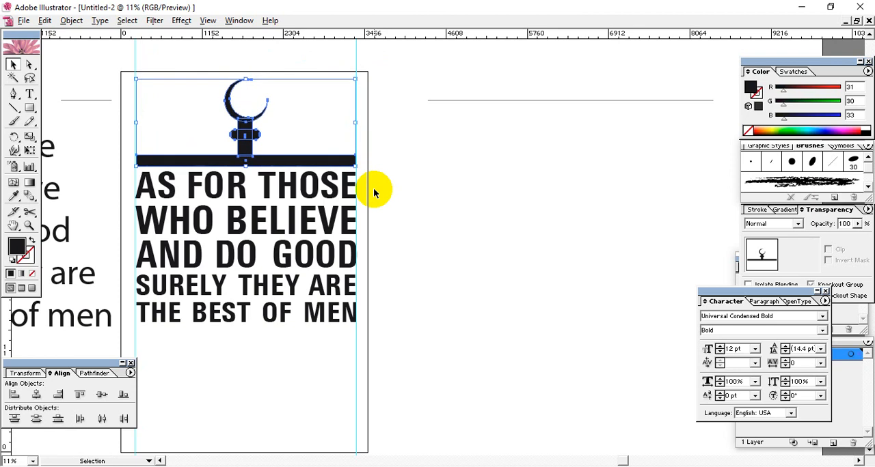
Step: Extend the left end of the base bar to the left guide by moving only its end anchor points
{"action": "key", "text": "ctrl+equal"}
{"action": "key", "text": "ctrl+equal"}
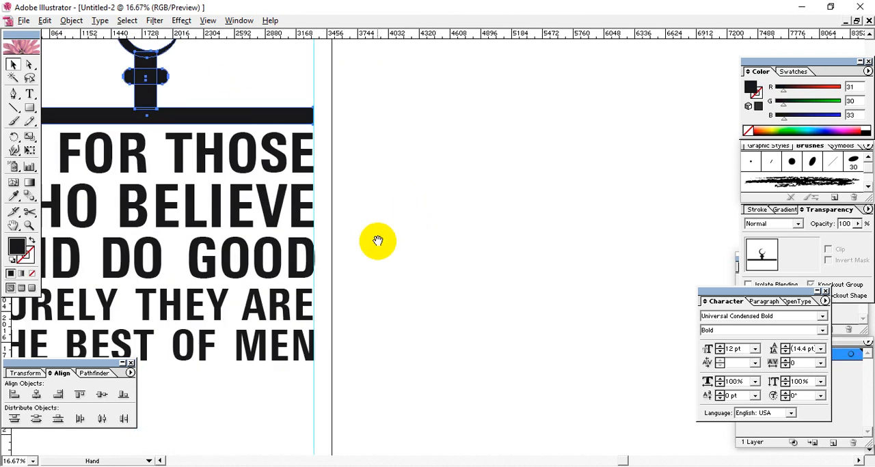
{"action": "left_click_drag", "start_coordinate": [377, 241], "coordinate": [623, 312]}
{"action": "left_click", "coordinate": [578, 194]}
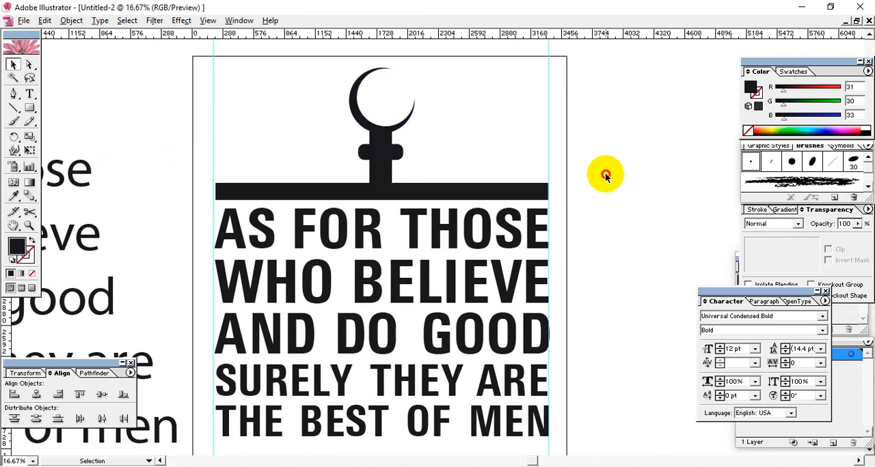
{"action": "left_click", "coordinate": [29, 65]}
{"action": "left_click_drag", "start_coordinate": [202, 169], "coordinate": [219, 209]}
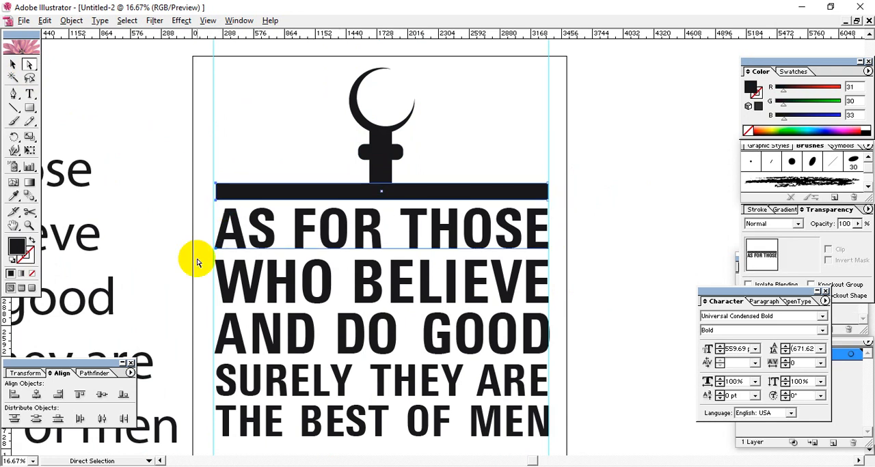
{"action": "key", "text": "ctrl+z"}
{"action": "left_click_drag", "start_coordinate": [199, 172], "coordinate": [213, 200]}
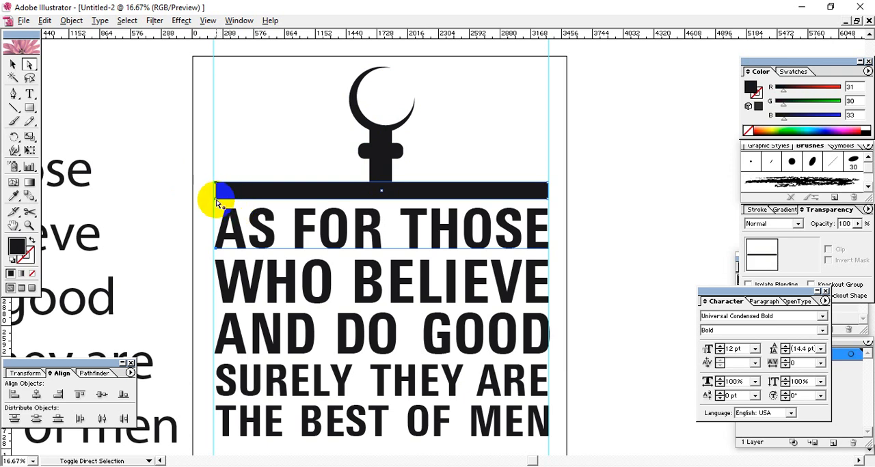
{"action": "left_click", "coordinate": [216, 201], "text": "shift"}
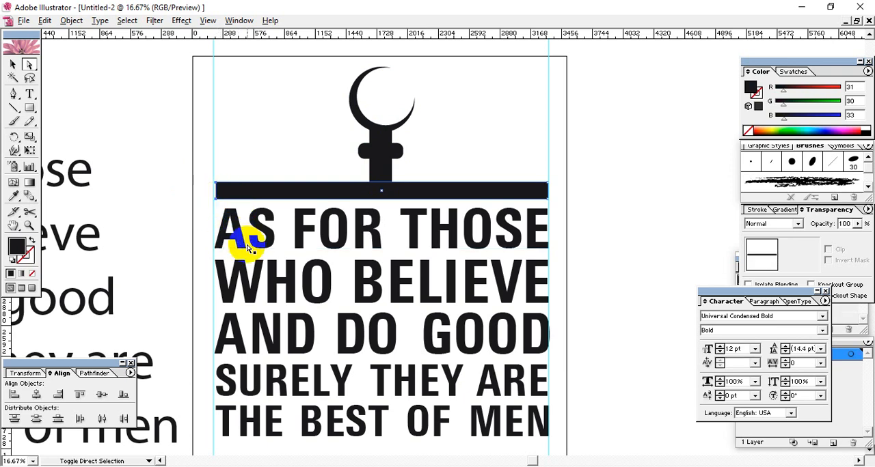
{"action": "left_click", "coordinate": [249, 188]}
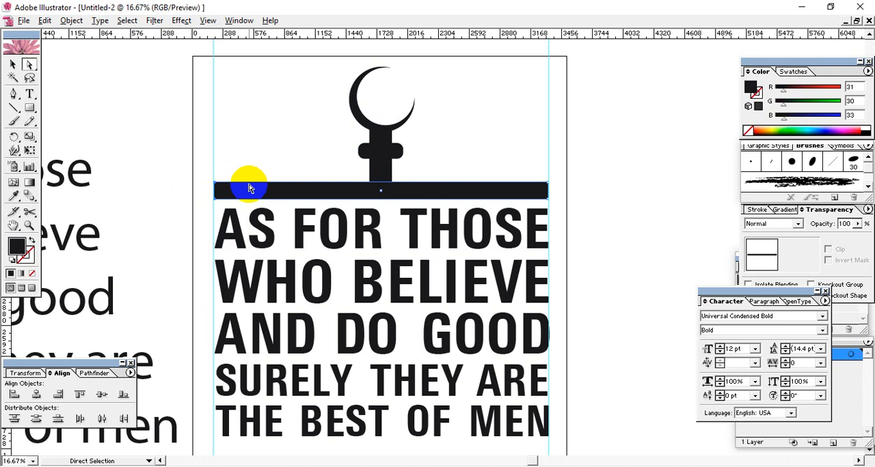
Step: Make the base bar thinner by raising only the anchor points of its lower edge
{"action": "left_click", "coordinate": [231, 152]}
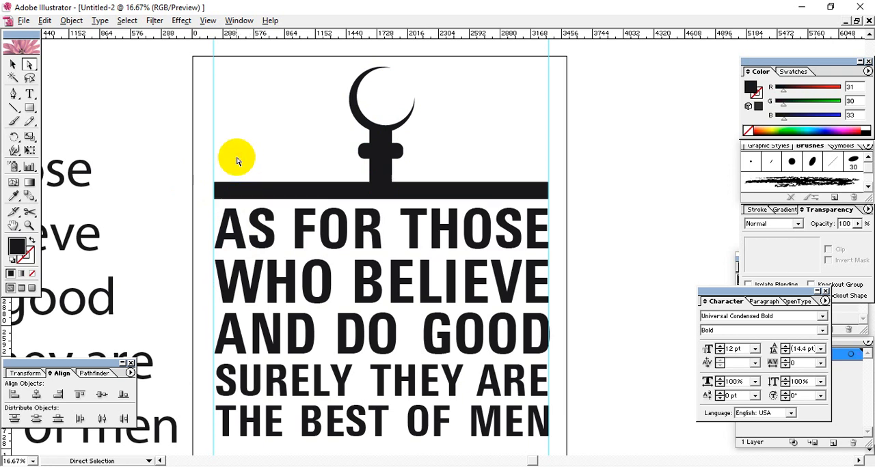
{"action": "left_click", "coordinate": [218, 198]}
{"action": "left_click", "coordinate": [207, 194]}
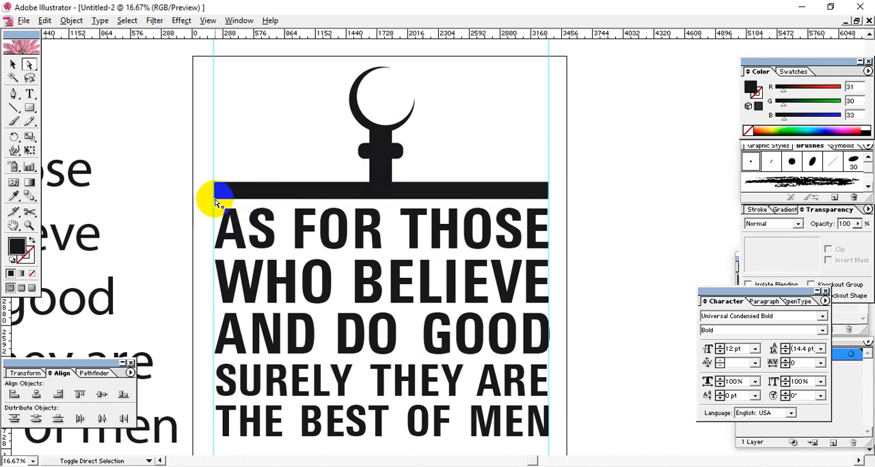
{"action": "left_click", "coordinate": [216, 203]}
{"action": "left_click", "coordinate": [550, 203]}
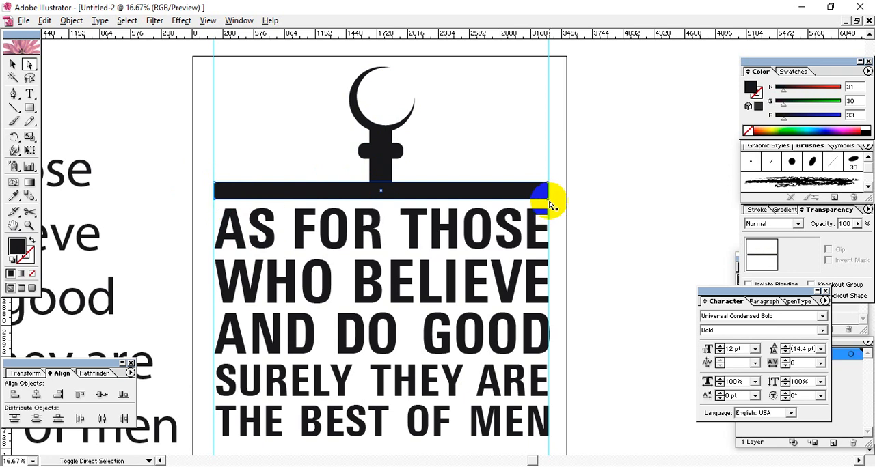
{"action": "key", "text": "Up"}
{"action": "key", "text": "Up"}
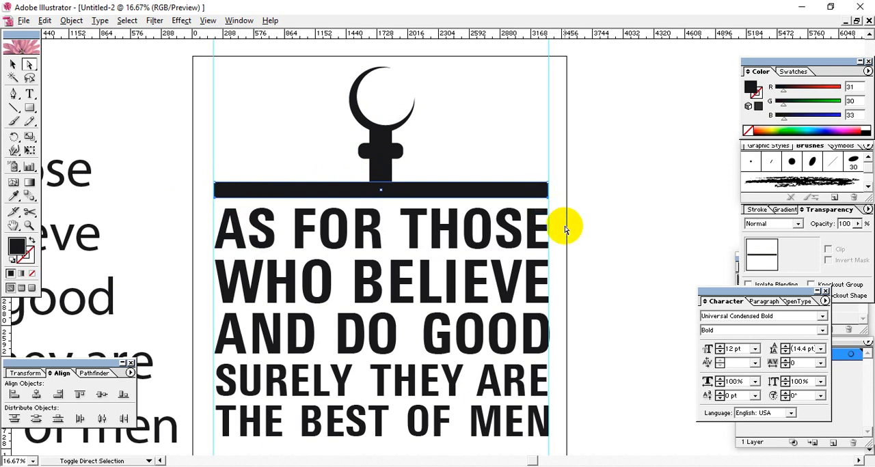
{"action": "key", "text": "Up"}
{"action": "key", "text": "Up"}
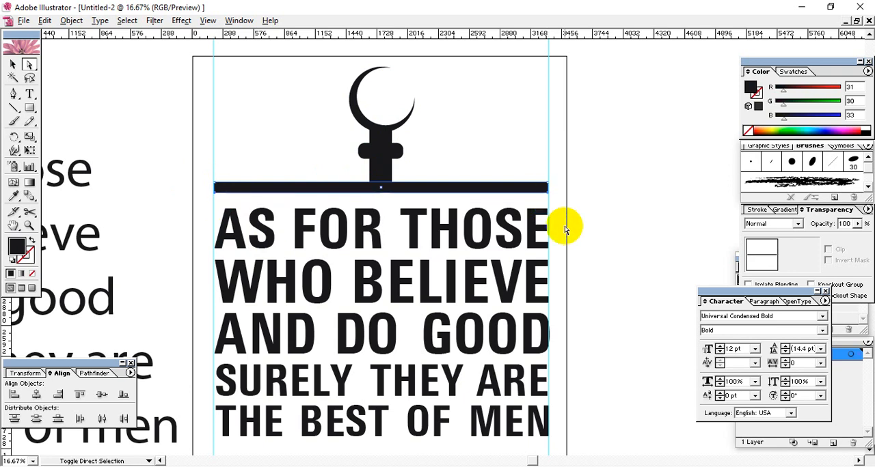
{"action": "left_click", "coordinate": [578, 147]}
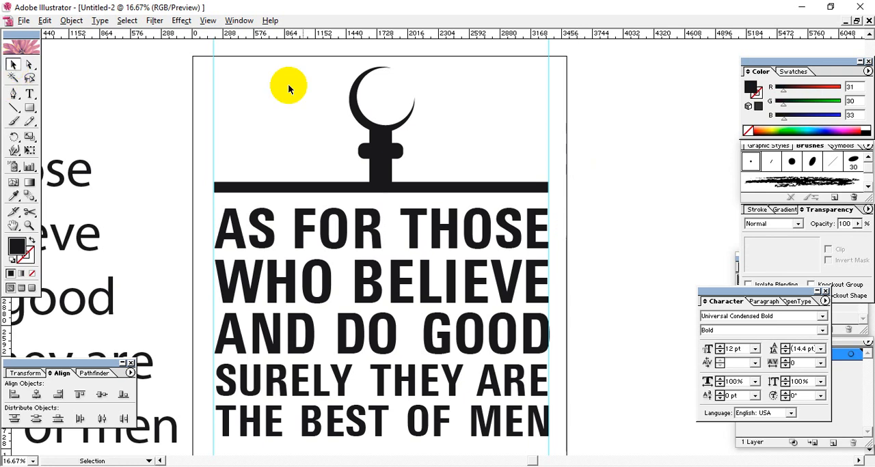
Step: Move the complete emblem down slightly to tighten the gap above the first text line
{"action": "left_click_drag", "start_coordinate": [311, 85], "coordinate": [402, 195]}
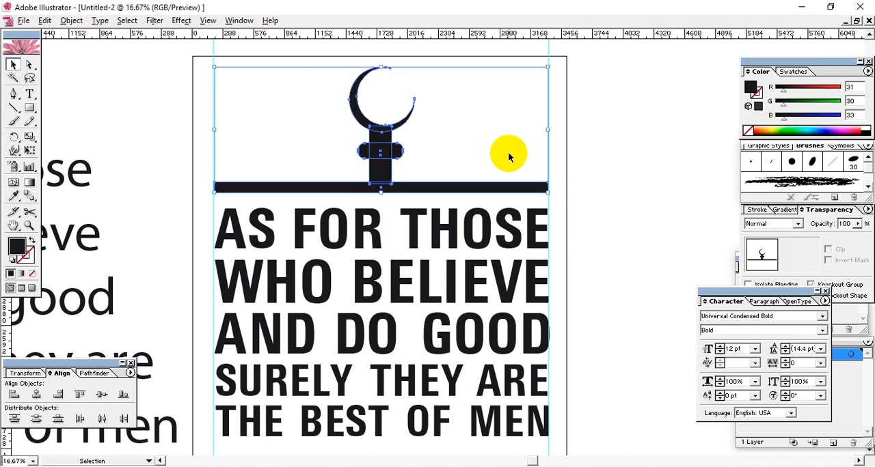
{"action": "key", "text": "Down"}
{"action": "key", "text": "Down"}
{"action": "key", "text": "Down"}
{"action": "key", "text": "Down"}
{"action": "key", "text": "Down"}
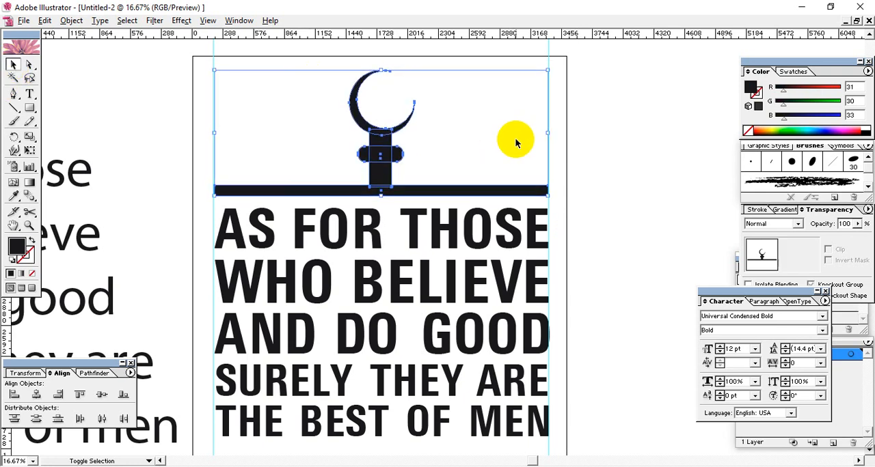
{"action": "left_click", "coordinate": [595, 173]}
{"action": "left_click_drag", "start_coordinate": [602, 237], "coordinate": [589, 223]}
{"action": "key", "text": "ctrl+minus"}
{"action": "key", "text": "ctrl+minus"}
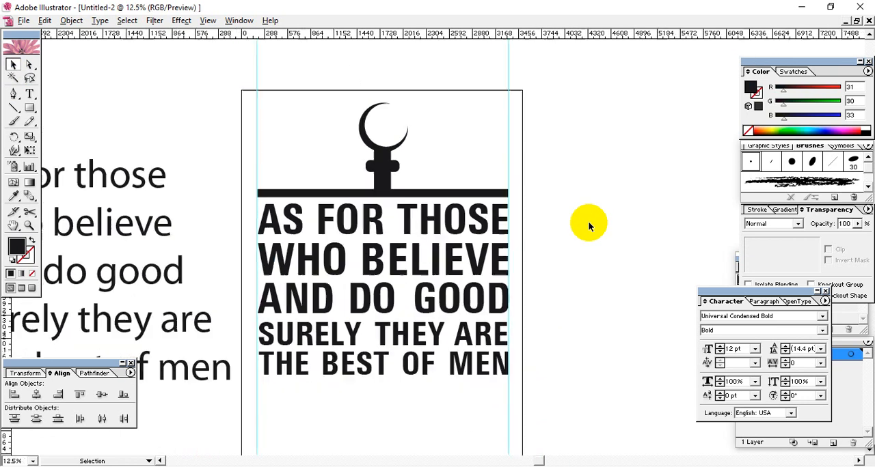
Step: Delete the original mixed-case reference text block beside the artboard
{"action": "left_click_drag", "start_coordinate": [673, 238], "coordinate": [618, 216]}
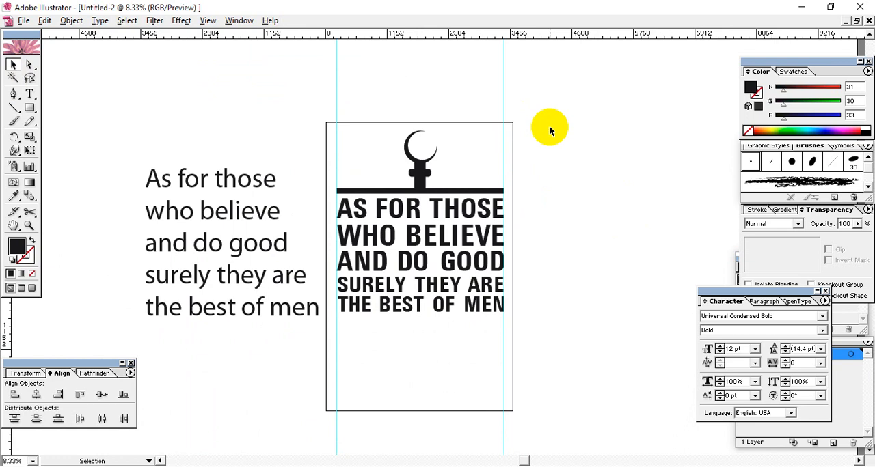
{"action": "left_click_drag", "start_coordinate": [531, 111], "coordinate": [349, 401]}
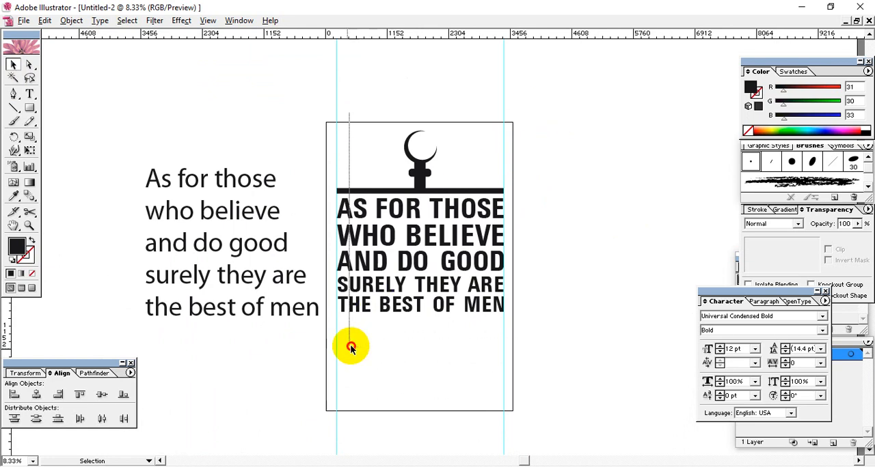
{"action": "left_click", "coordinate": [472, 405]}
{"action": "left_click_drag", "start_coordinate": [75, 172], "coordinate": [267, 371]}
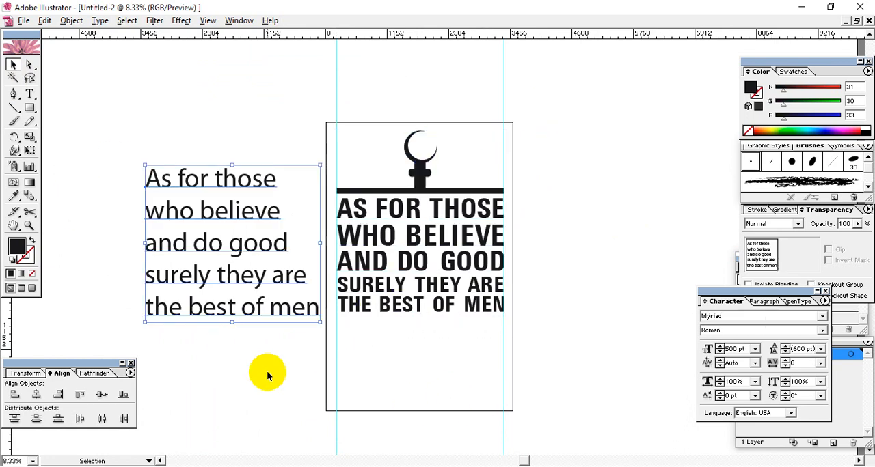
{"action": "key", "text": "Delete"}
{"action": "key", "text": "space"}
{"action": "mouse_move", "coordinate": [540, 358]}
{"action": "left_mouse_down"}
{"action": "mouse_move", "coordinate": [549, 352]}
{"action": "mouse_move", "coordinate": [541, 361]}
{"action": "left_mouse_up"}
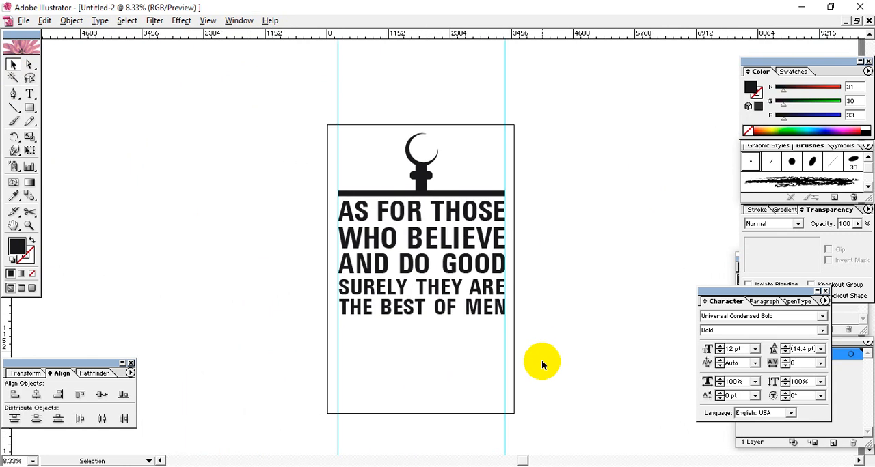
Step: Select only the rounded crossbar on the crescent emblem's stem for close-up editing
{"action": "left_click_drag", "start_coordinate": [547, 390], "coordinate": [312, 125]}
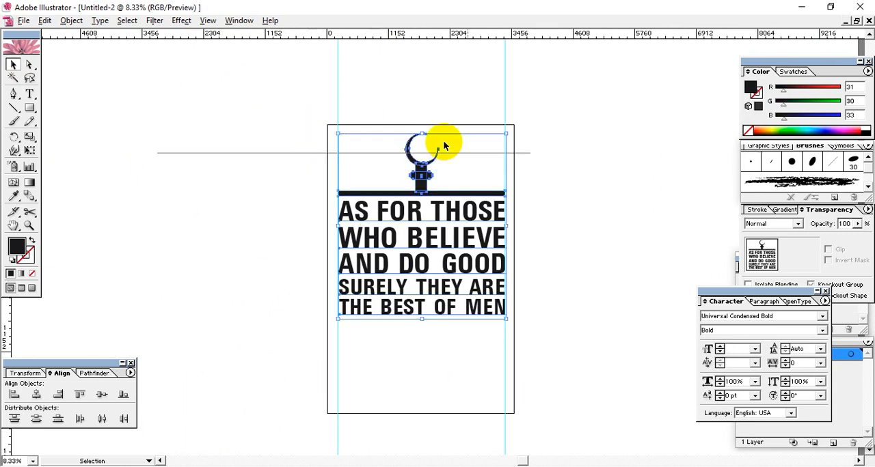
{"action": "left_click", "coordinate": [553, 149]}
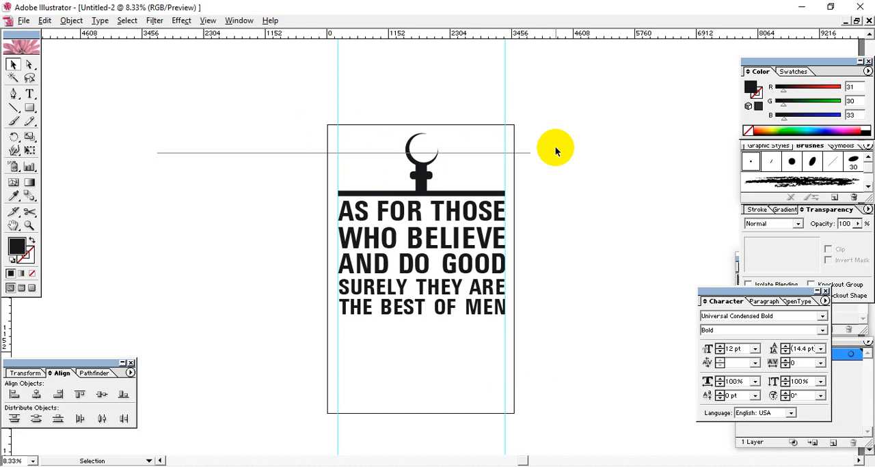
{"action": "left_click", "coordinate": [31, 64]}
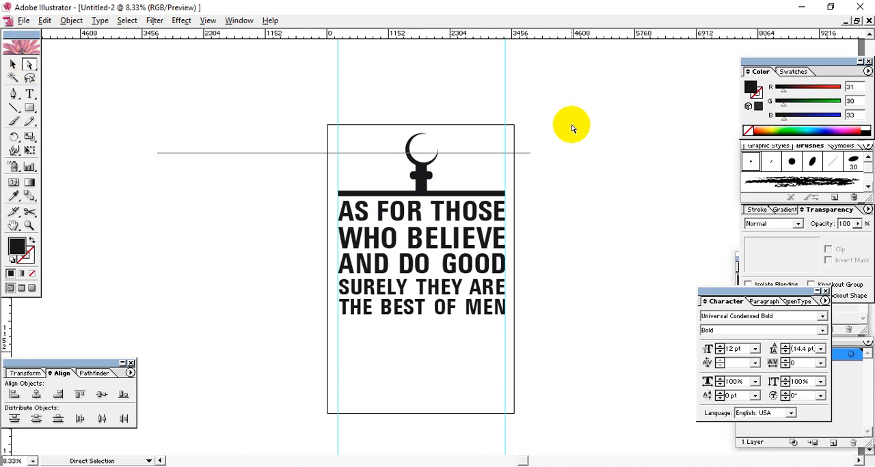
{"action": "left_click", "coordinate": [421, 182]}
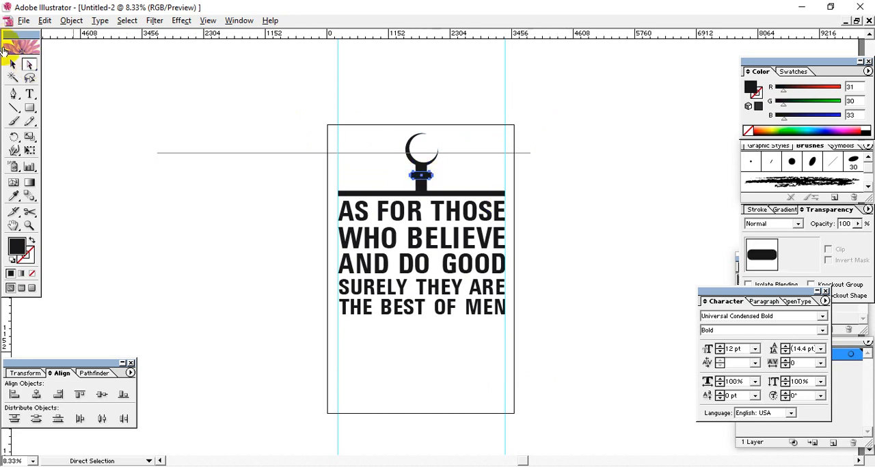
{"action": "left_click", "coordinate": [13, 65]}
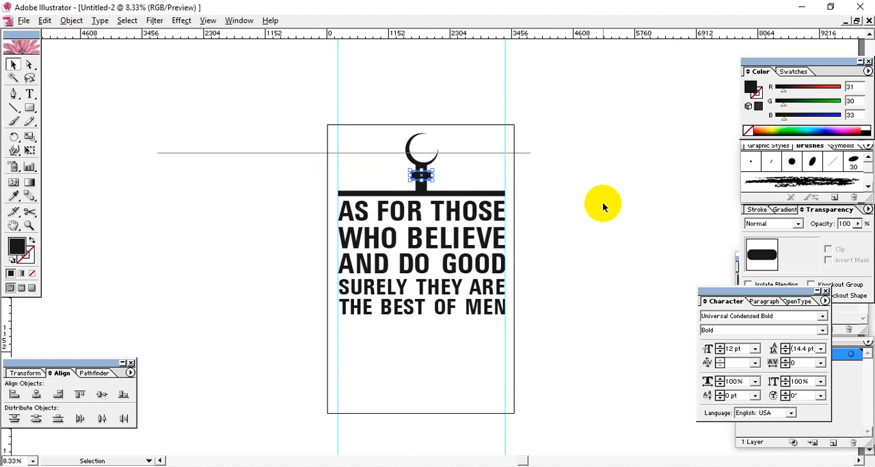
{"action": "key", "text": "ctrl+plus"}
{"action": "key", "text": "ctrl+plus"}
{"action": "key", "text": "ctrl+plus"}
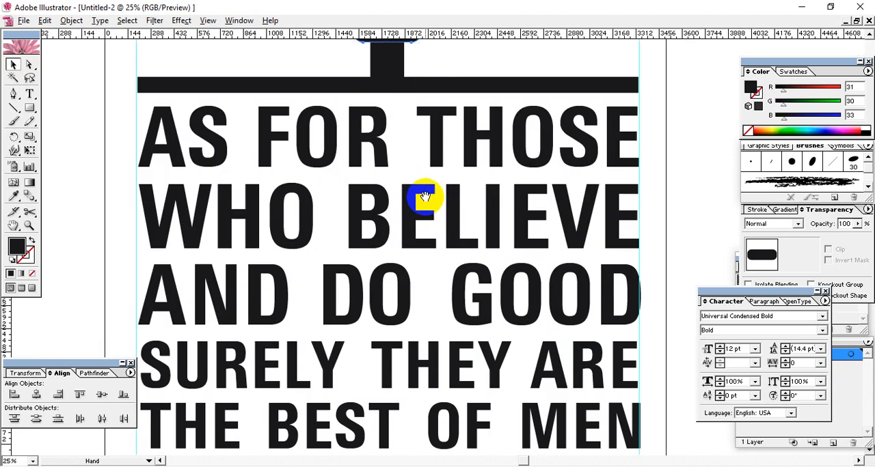
{"action": "left_click_drag", "start_coordinate": [424, 197], "coordinate": [426, 308]}
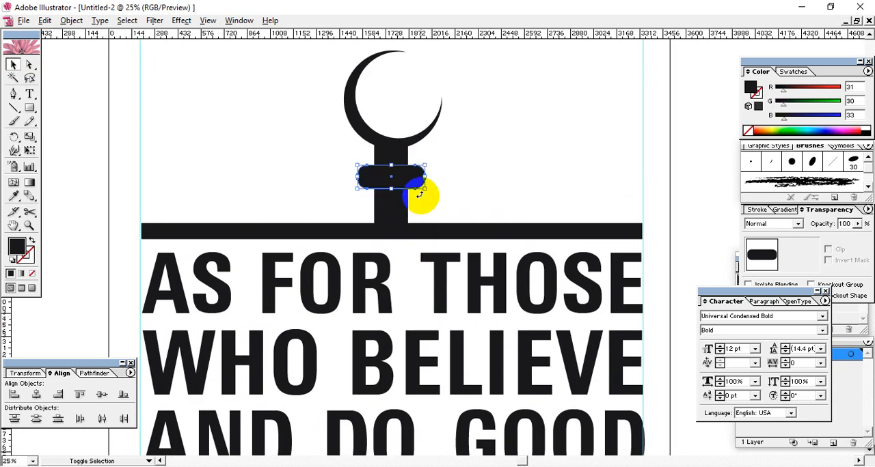
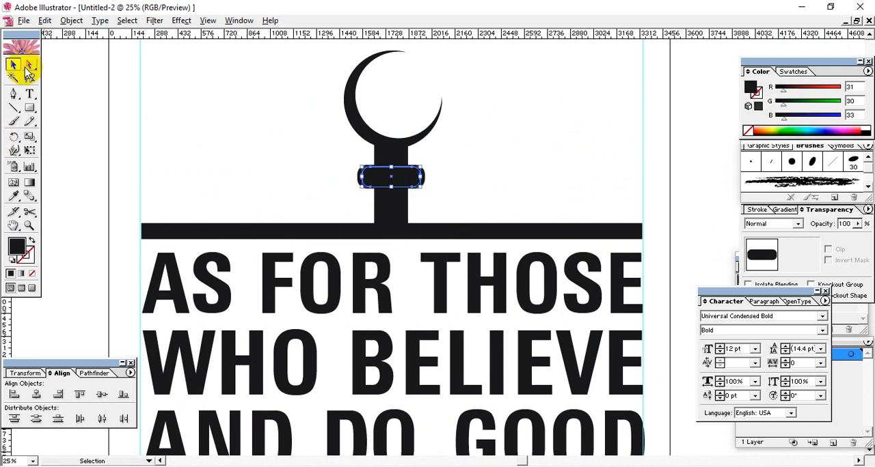
Step: Ungroup the crescent emblem and its nested group so its parts can be selected separately
{"action": "left_click", "coordinate": [416, 179]}
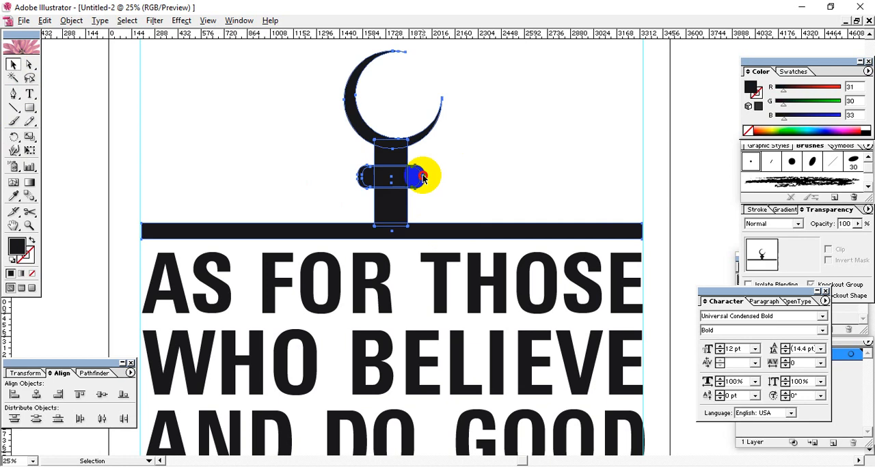
{"action": "right_click", "coordinate": [414, 181]}
{"action": "left_click", "coordinate": [432, 216]}
{"action": "left_click", "coordinate": [410, 170]}
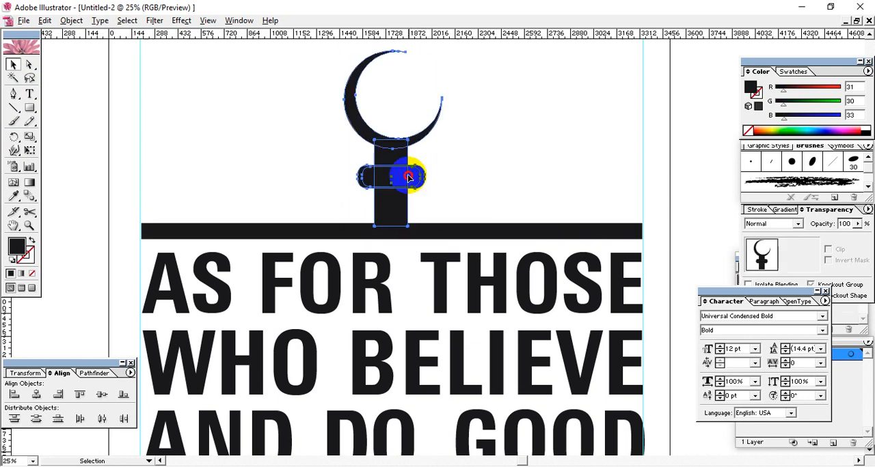
{"action": "right_click", "coordinate": [416, 179]}
{"action": "left_click", "coordinate": [443, 212]}
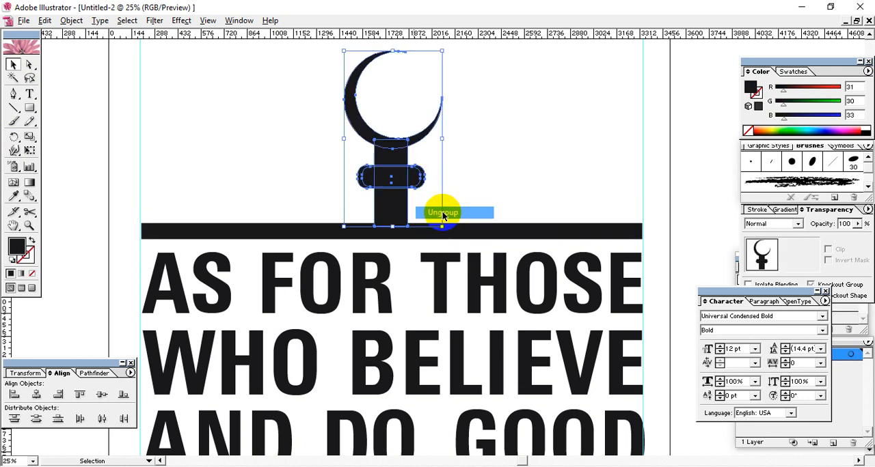
Step: Scale down the front copy of the rounded crossbar so it sits just inside the larger one
{"action": "left_click", "coordinate": [410, 182]}
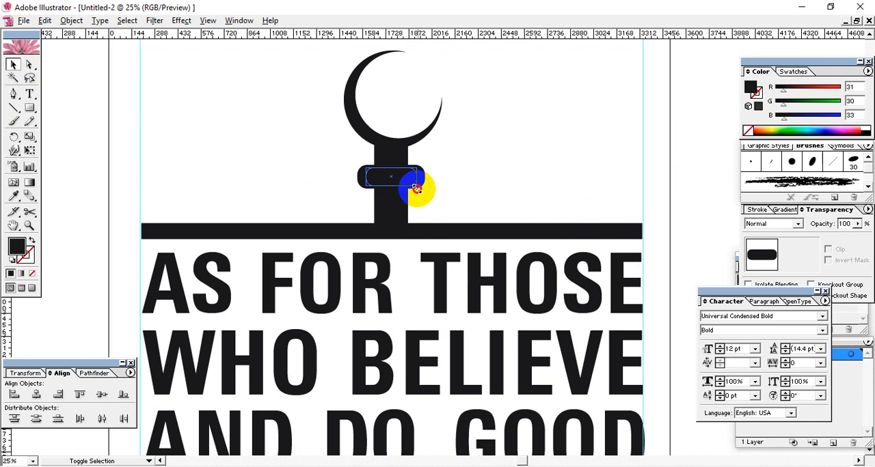
{"action": "left_click", "coordinate": [456, 172]}
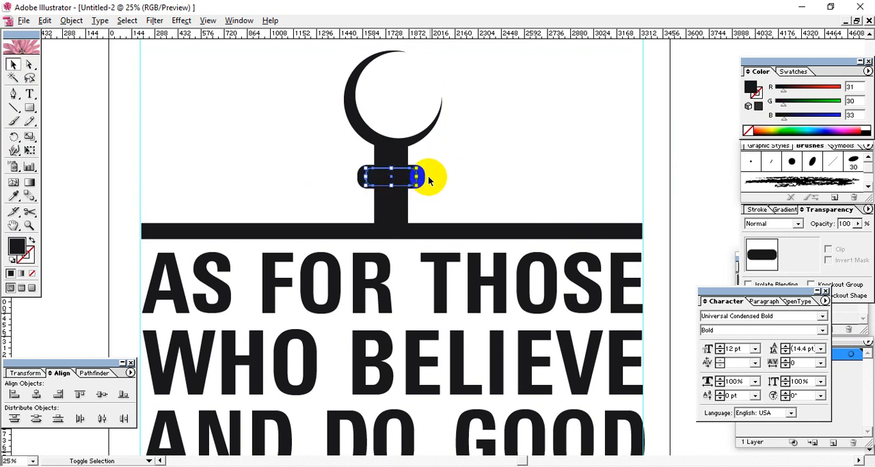
{"action": "left_click_drag", "start_coordinate": [438, 160], "coordinate": [431, 182]}
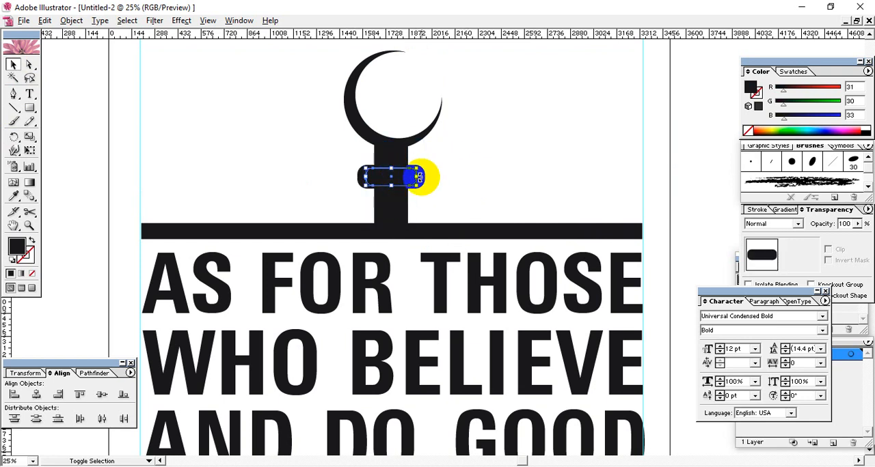
Step: Split the large crossbar with its smaller inner copy using Pathfinder, and ungroup the resulting pieces
{"action": "left_click", "coordinate": [418, 179]}
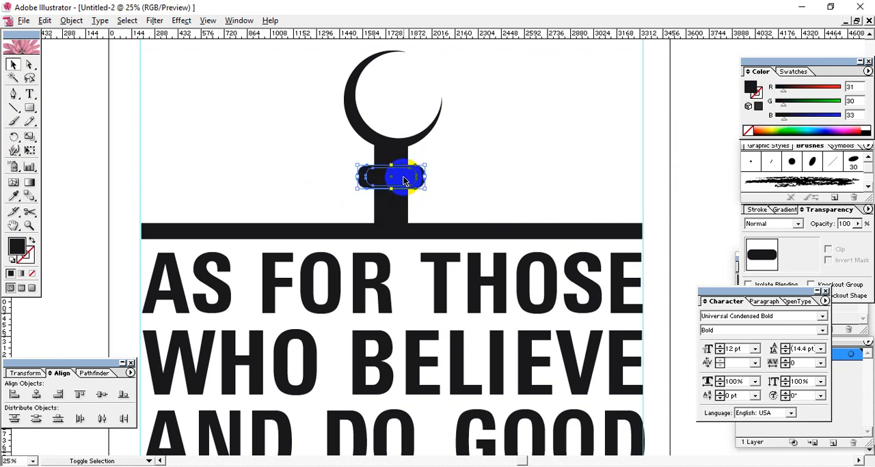
{"action": "left_click", "coordinate": [94, 373]}
{"action": "left_click", "coordinate": [490, 217]}
{"action": "left_click_drag", "start_coordinate": [423, 188], "coordinate": [405, 186]}
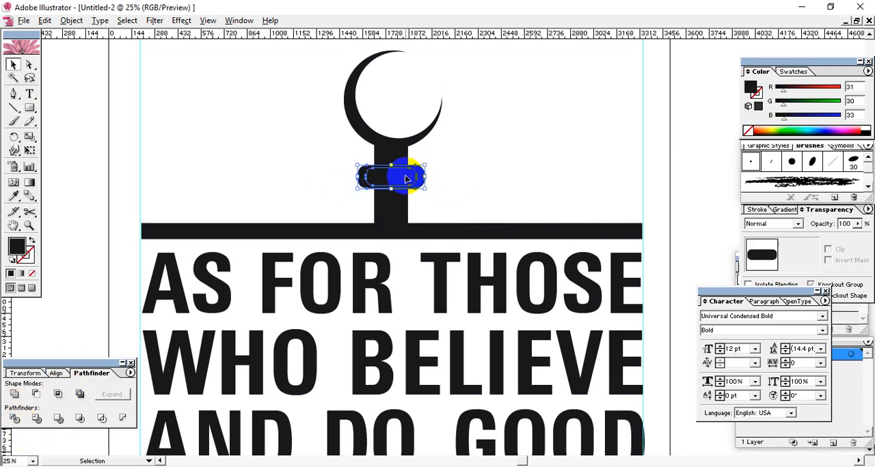
{"action": "right_click", "coordinate": [411, 181]}
{"action": "left_click", "coordinate": [427, 212]}
Step: Try deleting the crossbar's inner piece and moving it aside, and undo both changes
{"action": "left_click", "coordinate": [395, 179]}
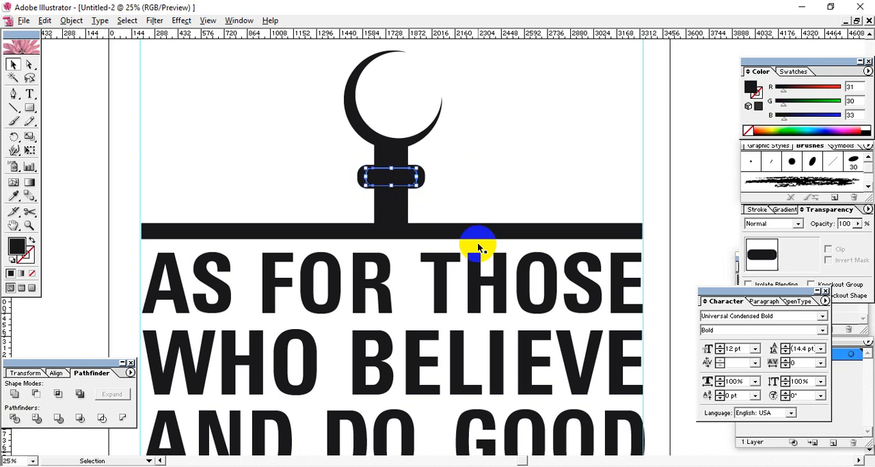
{"action": "key", "text": "Delete"}
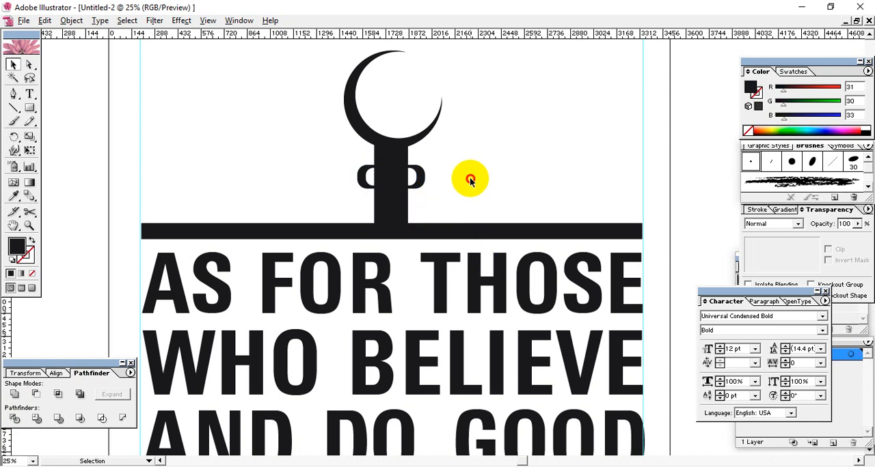
{"action": "left_click", "coordinate": [385, 186]}
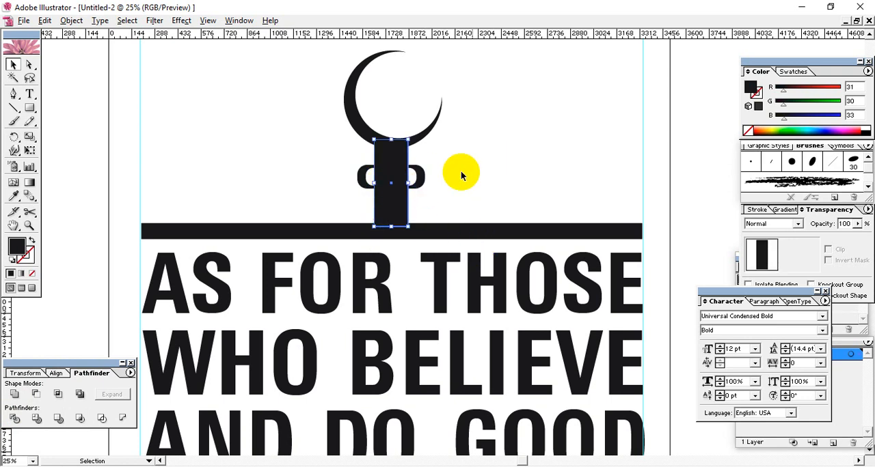
{"action": "left_click", "coordinate": [436, 183]}
{"action": "key", "text": "ctrl+z"}
{"action": "left_click", "coordinate": [401, 178]}
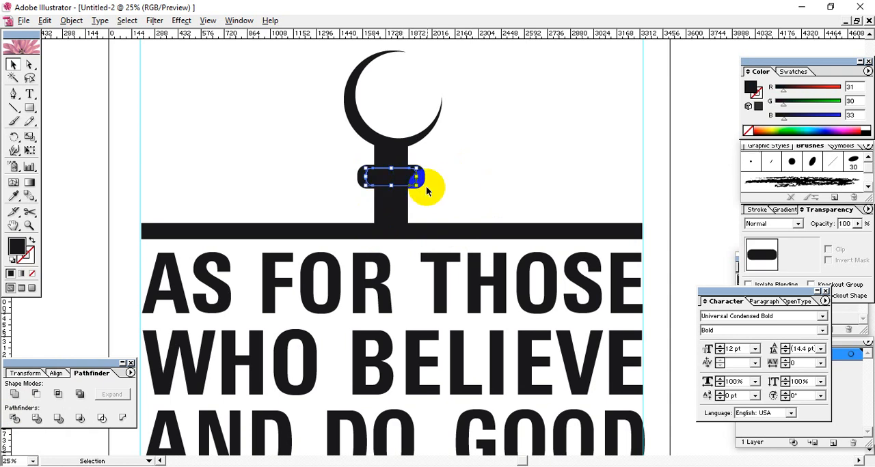
{"action": "left_click_drag", "start_coordinate": [410, 182], "coordinate": [514, 189]}
{"action": "key", "text": "ctrl+z"}
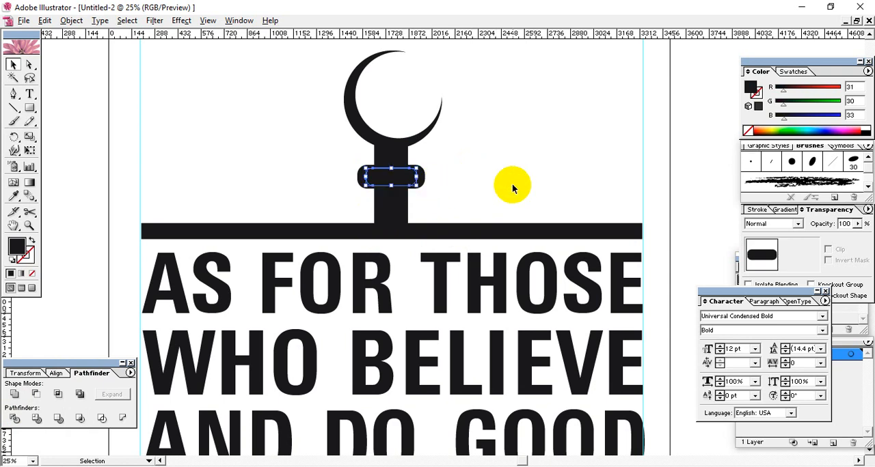
{"action": "left_click", "coordinate": [512, 186]}
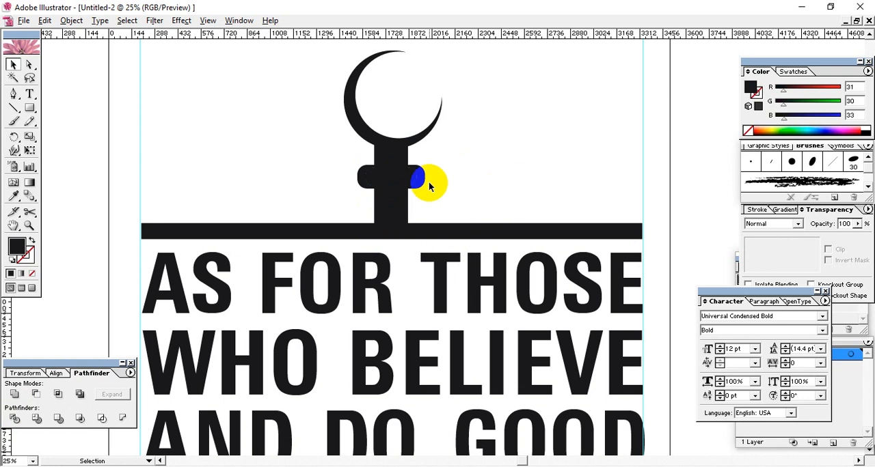
Step: Delete the inner piece of the crossbar to leave an open ring around the stem
{"action": "left_click", "coordinate": [396, 179]}
{"action": "key", "text": "Delete"}
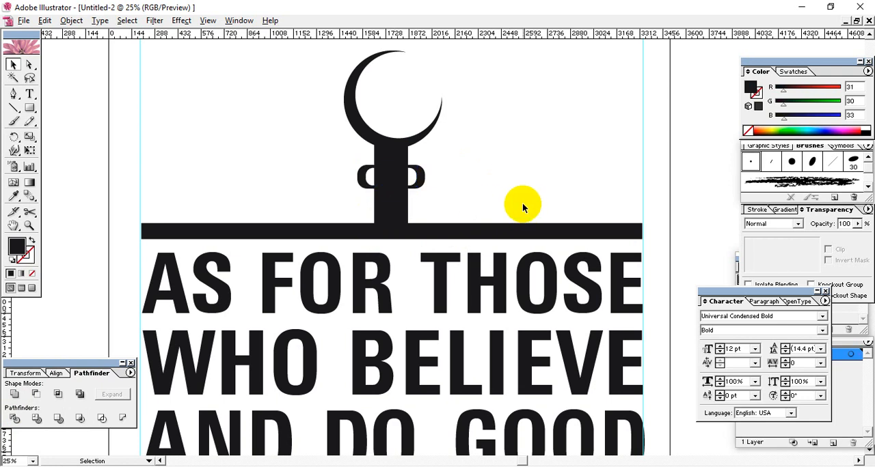
Step: Draw a wide filled ellipse beside the artboard and delete its bottom anchor point to leave a half-dome
{"action": "key", "text": "ctrl+minus"}
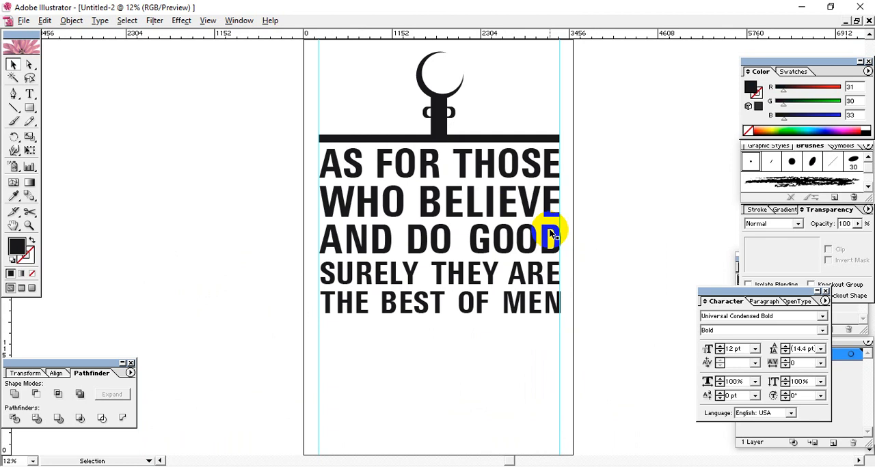
{"action": "left_click_drag", "start_coordinate": [29, 107], "coordinate": [83, 118]}
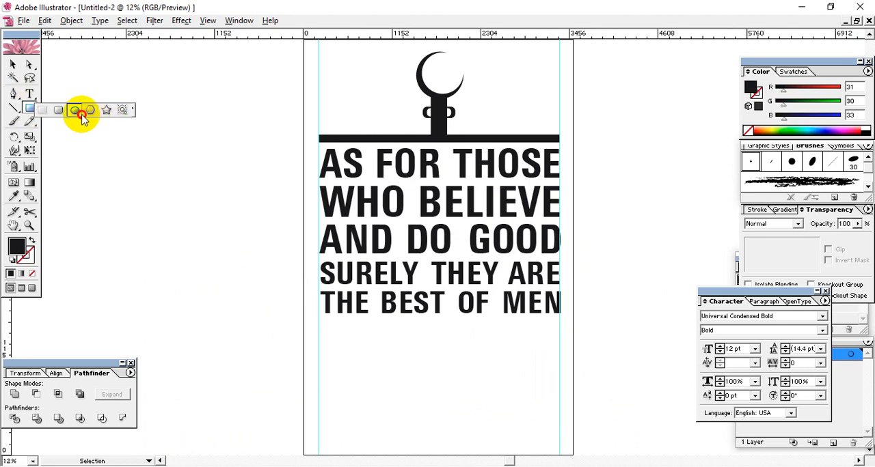
{"action": "left_click_drag", "start_coordinate": [146, 84], "coordinate": [283, 171]}
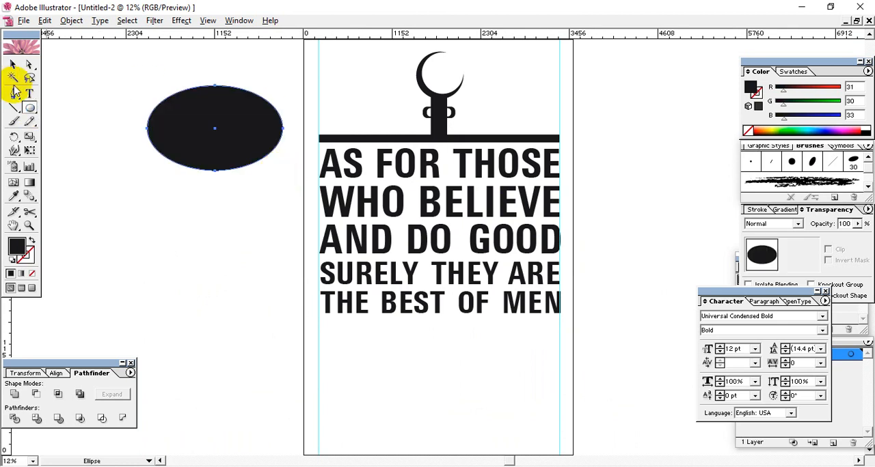
{"action": "left_click", "coordinate": [29, 64]}
{"action": "left_click_drag", "start_coordinate": [273, 143], "coordinate": [85, 205]}
{"action": "key", "text": "Delete"}
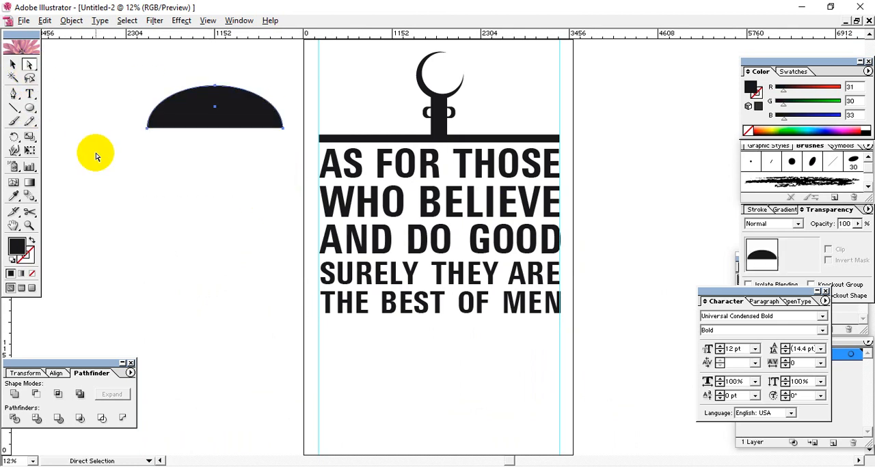
Step: Shrink the half-dome and place it at the base of the emblem's stem, resting on the horizontal bar
{"action": "left_click", "coordinate": [12, 64]}
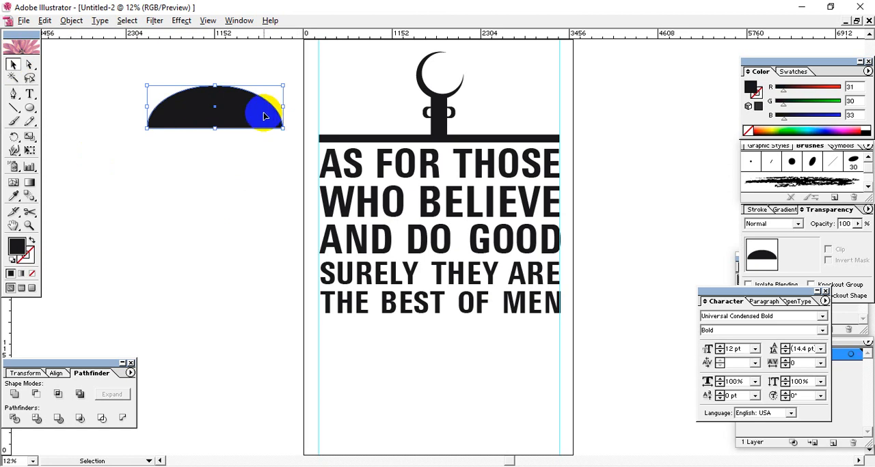
{"action": "left_click_drag", "start_coordinate": [266, 116], "coordinate": [460, 139]}
{"action": "left_click", "coordinate": [605, 121]}
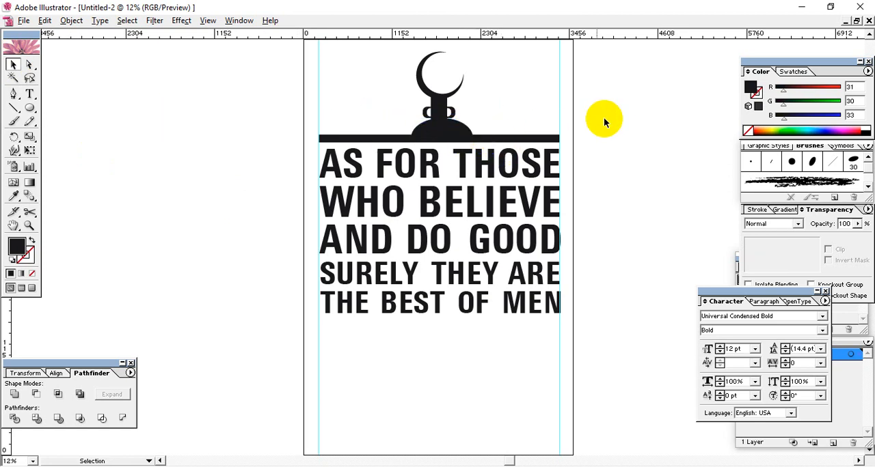
Step: Nudge the dome slightly left and down to center it beneath the emblem's stem
{"action": "left_click", "coordinate": [454, 137]}
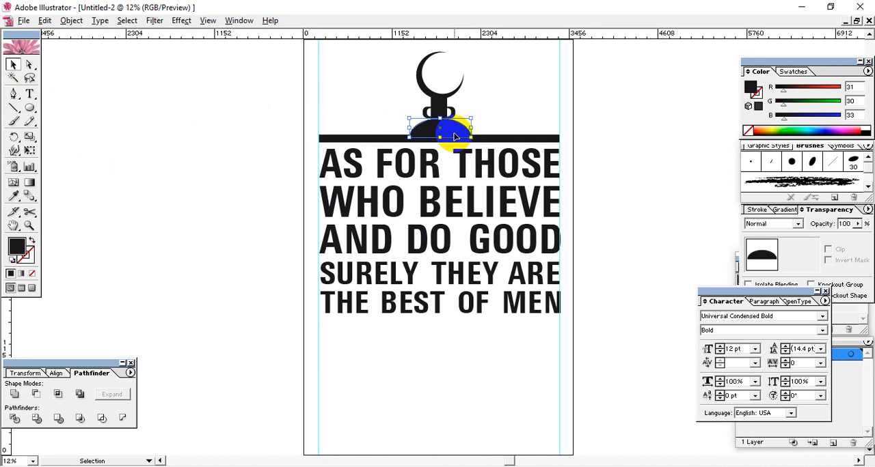
{"action": "left_click", "coordinate": [605, 130]}
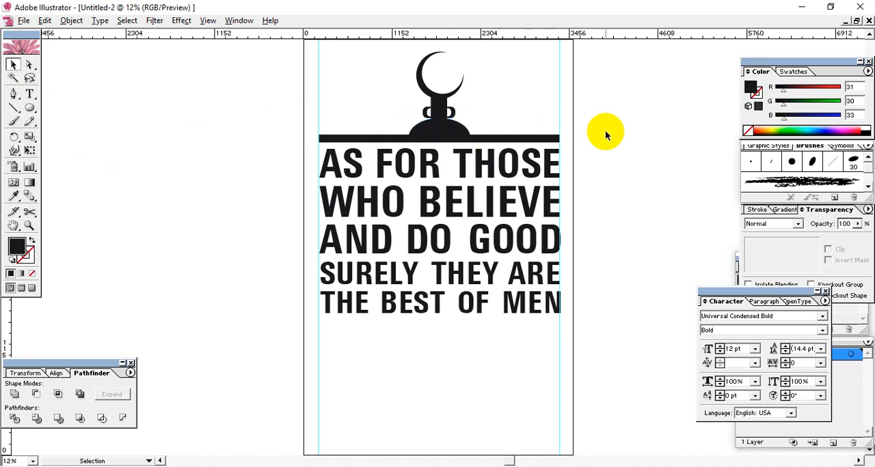
{"action": "left_click_drag", "start_coordinate": [462, 136], "coordinate": [435, 127]}
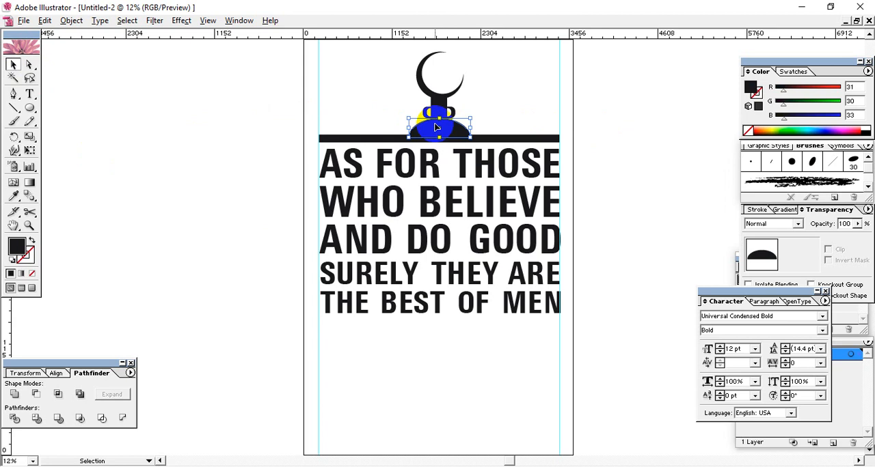
{"action": "left_click", "coordinate": [604, 156]}
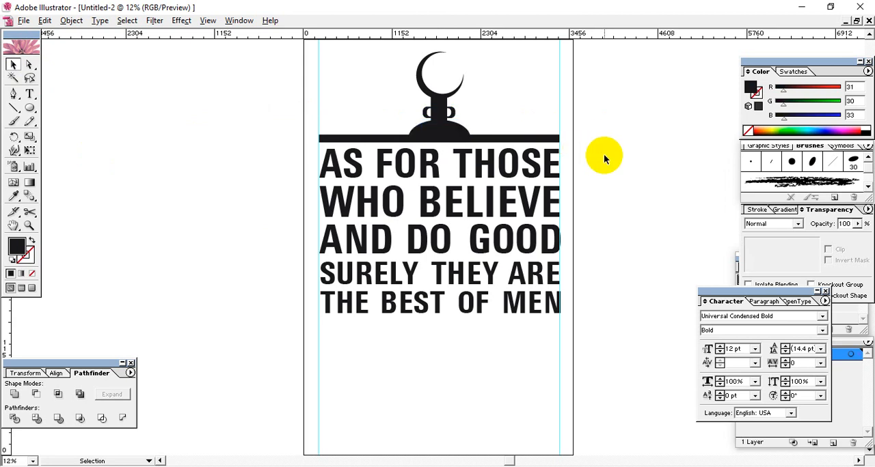
{"action": "left_click", "coordinate": [443, 131]}
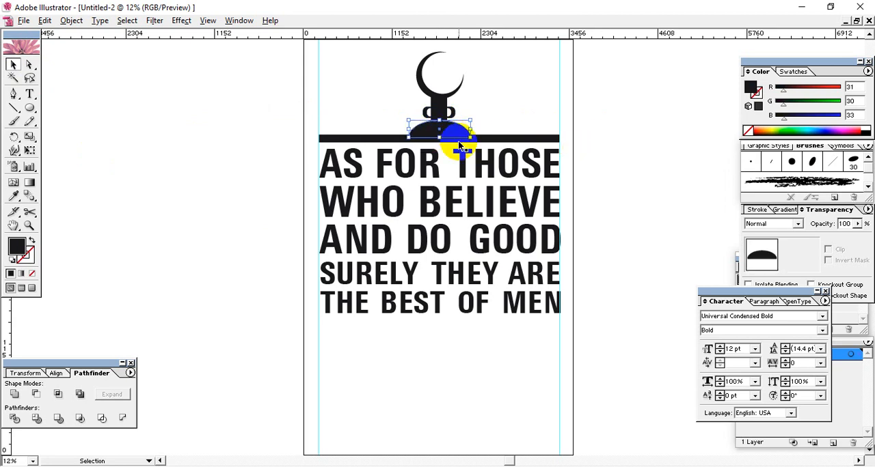
{"action": "left_click", "coordinate": [631, 148]}
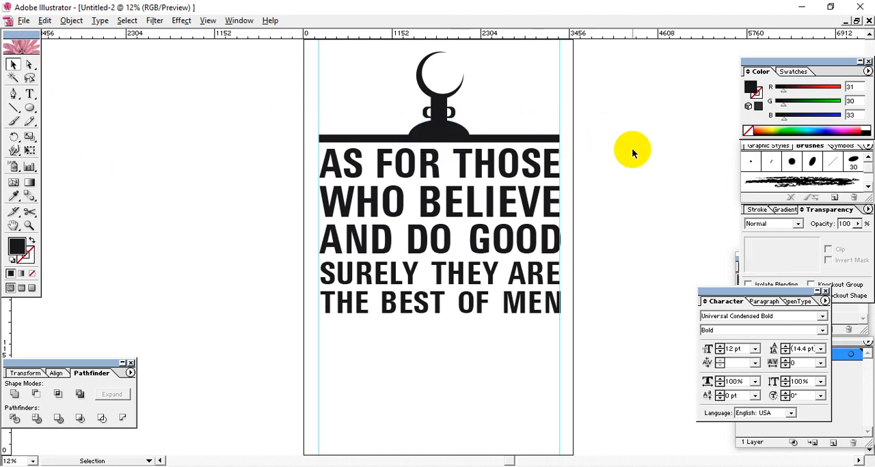
Step: Select the complete artwork and move it straight down to center it vertically on the artboard
{"action": "key", "text": "space"}
{"action": "left_click_drag", "start_coordinate": [591, 142], "coordinate": [584, 208]}
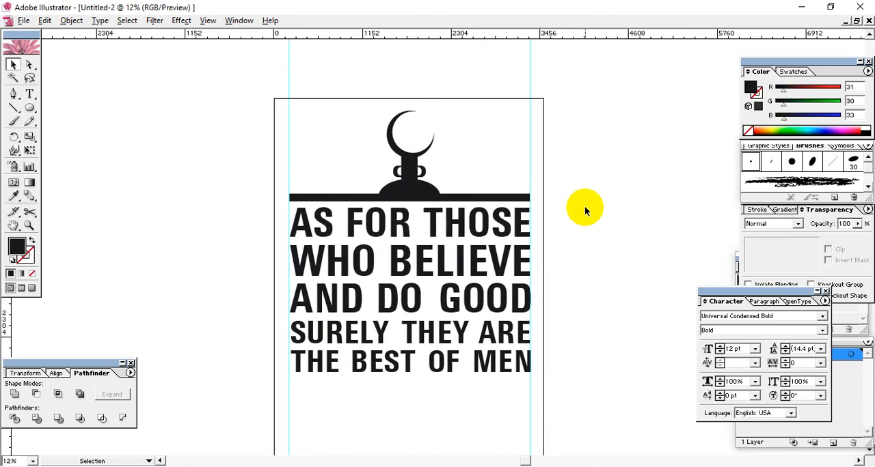
{"action": "key", "text": "ctrl+minus"}
{"action": "key", "text": "ctrl+minus"}
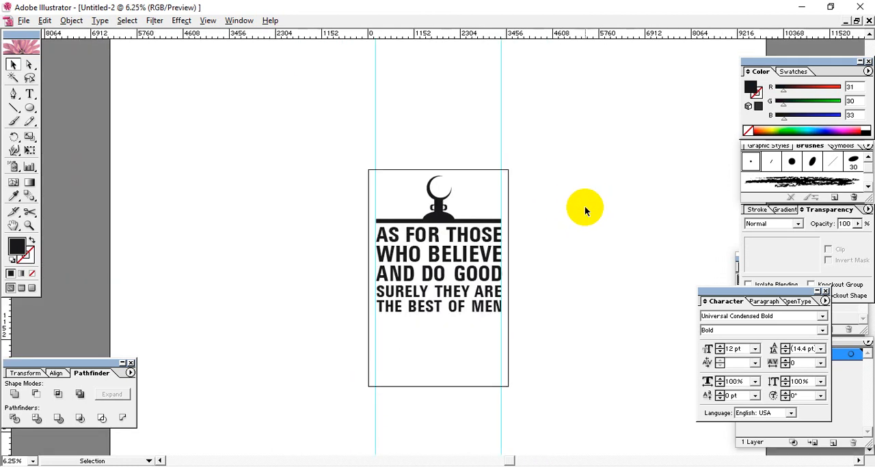
{"action": "left_click_drag", "start_coordinate": [604, 264], "coordinate": [604, 226]}
{"action": "key", "text": "ctrl+a"}
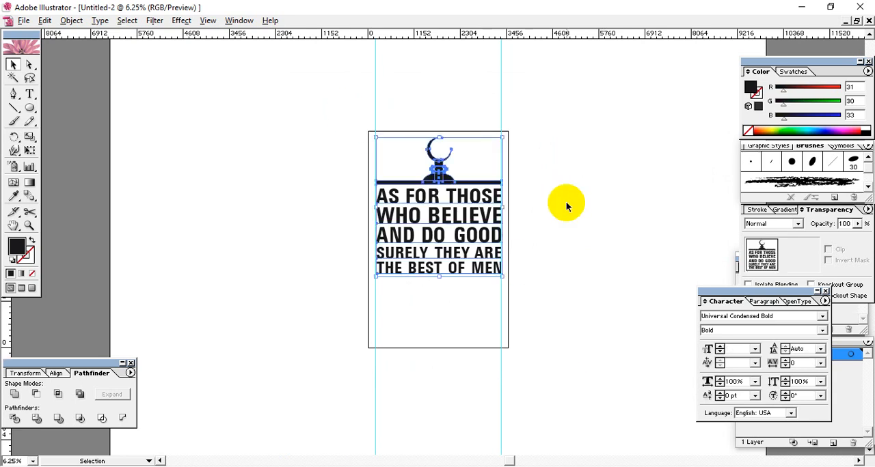
{"action": "left_click_drag", "start_coordinate": [453, 217], "coordinate": [453, 237]}
{"action": "left_click", "coordinate": [571, 225]}
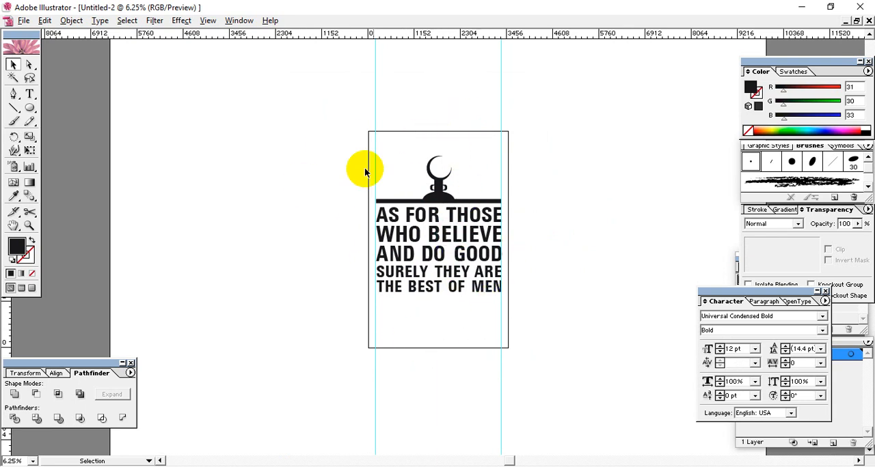
{"action": "left_click_drag", "start_coordinate": [531, 145], "coordinate": [369, 320]}
{"action": "left_click", "coordinate": [363, 248]}
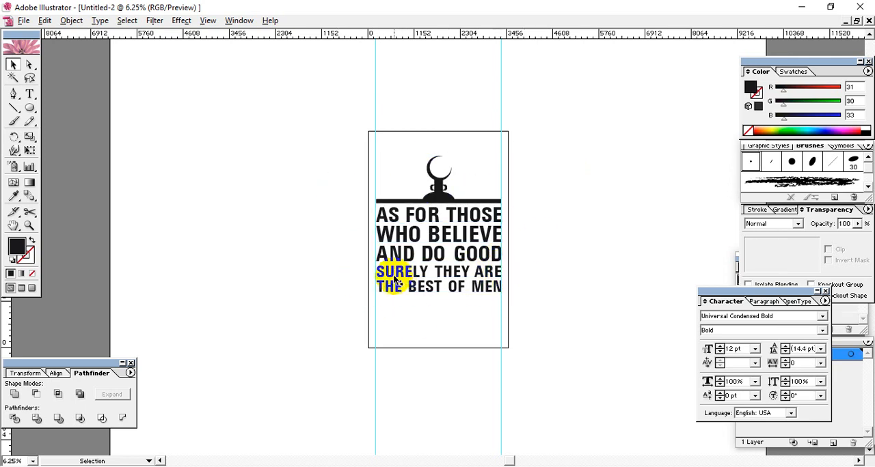
Step: Keep the RGB color management policy at Preserve Embedded Profiles in the color settings and confirm them
{"action": "left_click", "coordinate": [44, 21]}
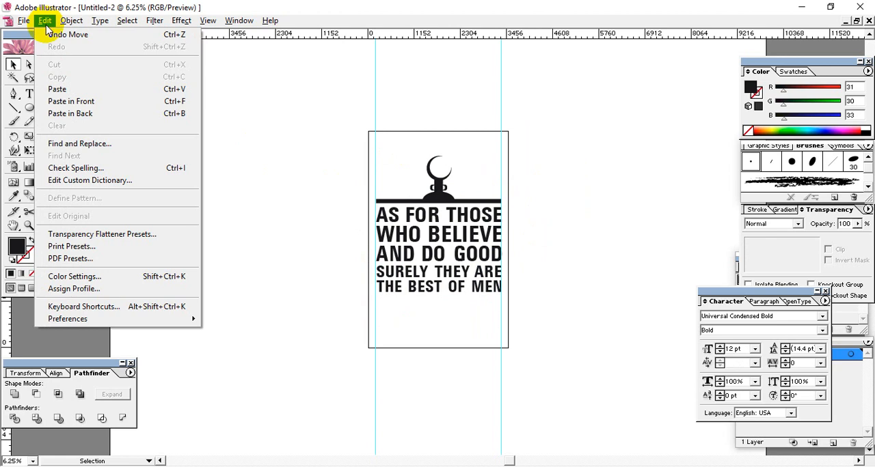
{"action": "left_click", "coordinate": [68, 277]}
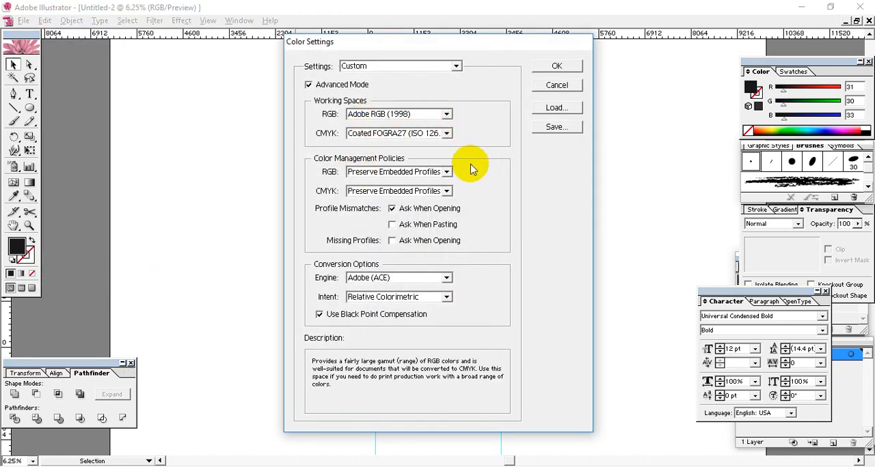
{"action": "left_click", "coordinate": [442, 171]}
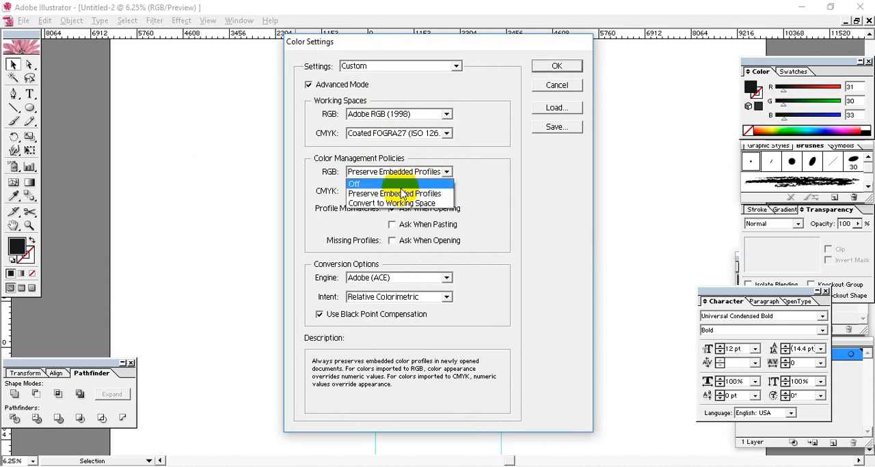
{"action": "left_click", "coordinate": [438, 194]}
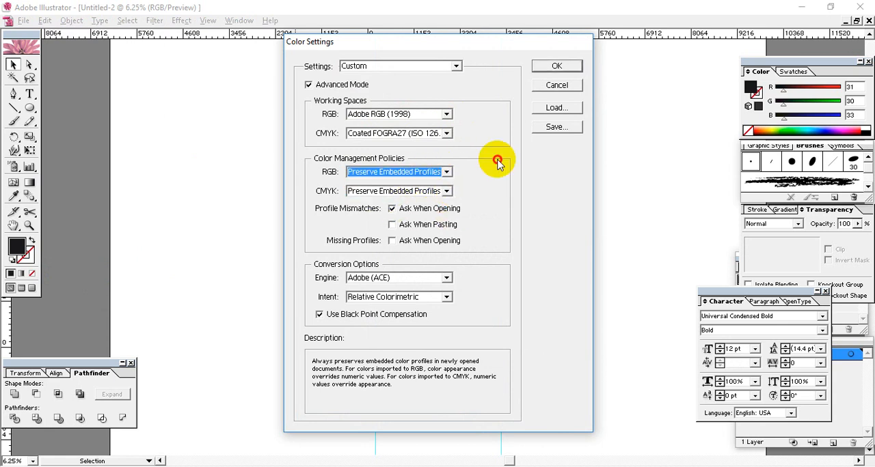
{"action": "left_click", "coordinate": [556, 71]}
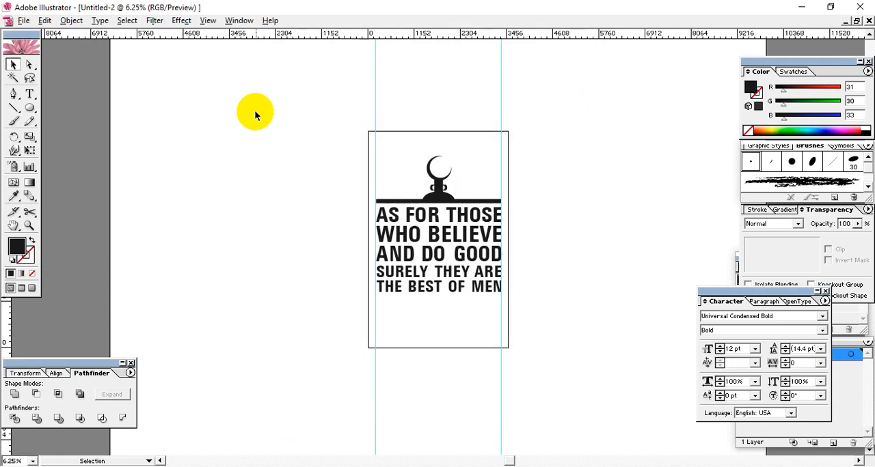
{"action": "left_click_drag", "start_coordinate": [327, 128], "coordinate": [537, 355]}
{"action": "left_click", "coordinate": [556, 268]}
{"action": "left_click_drag", "start_coordinate": [332, 133], "coordinate": [551, 362]}
{"action": "left_click", "coordinate": [142, 209]}
Step: Create a rectangle 3500 px wide and 5400 px high beside the artwork
{"action": "mouse_move", "coordinate": [30, 108]}
{"action": "left_mouse_down"}
{"action": "mouse_move", "coordinate": [64, 110]}
{"action": "mouse_move", "coordinate": [39, 110]}
{"action": "left_mouse_up"}
{"action": "left_click", "coordinate": [256, 191]}
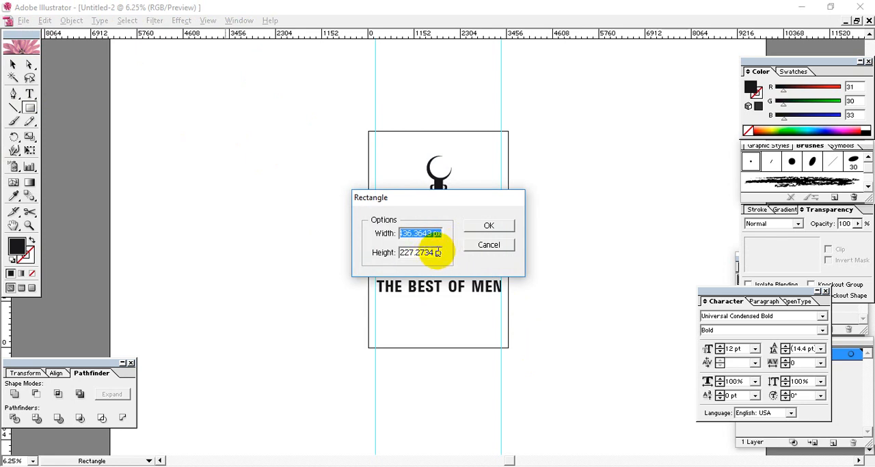
{"action": "left_click", "coordinate": [486, 244]}
{"action": "left_click", "coordinate": [256, 173]}
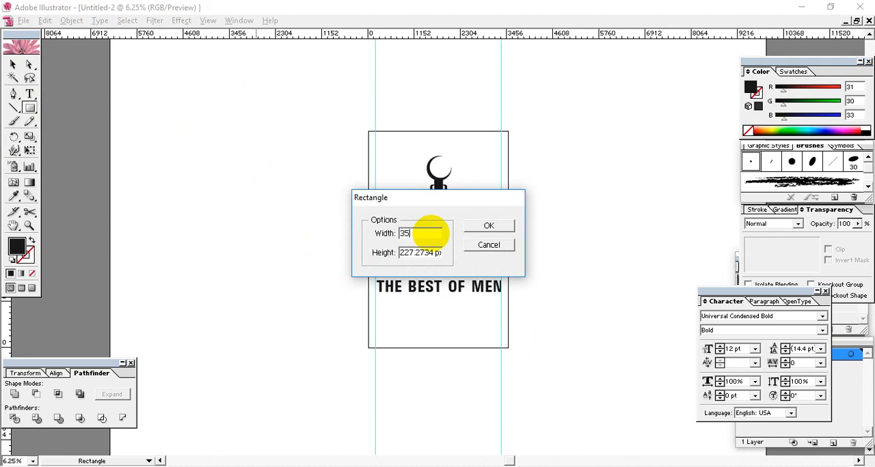
{"action": "type", "text": "3500"}
{"action": "left_click", "coordinate": [427, 253]}
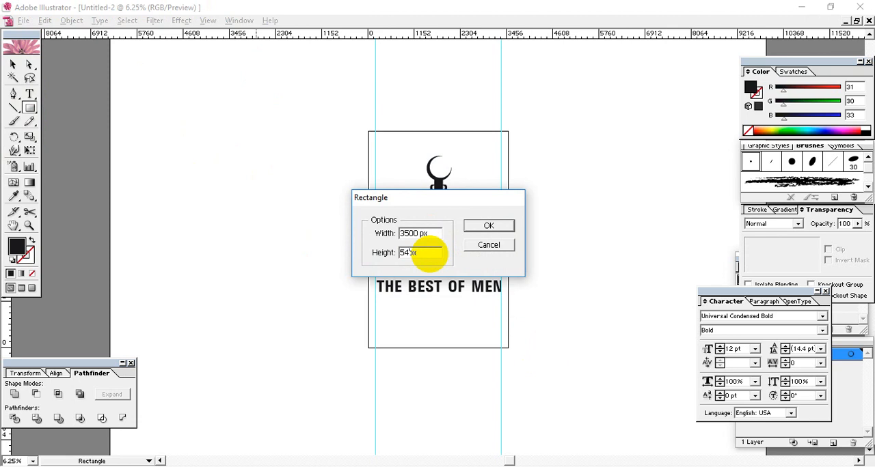
{"action": "type", "text": "5400"}
{"action": "left_click", "coordinate": [501, 227]}
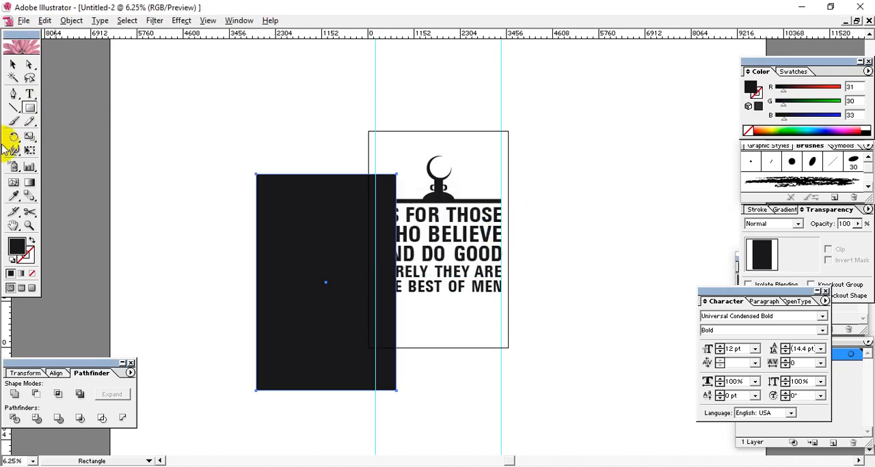
Step: Swap the rectangle's fill to its stroke, leaving no fill, and align the outline exactly with the artboard edges
{"action": "left_click", "coordinate": [22, 68]}
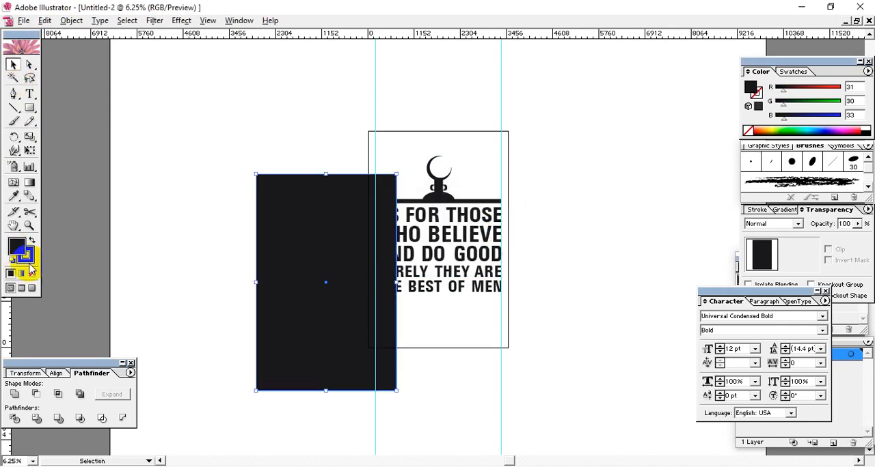
{"action": "left_click", "coordinate": [31, 273]}
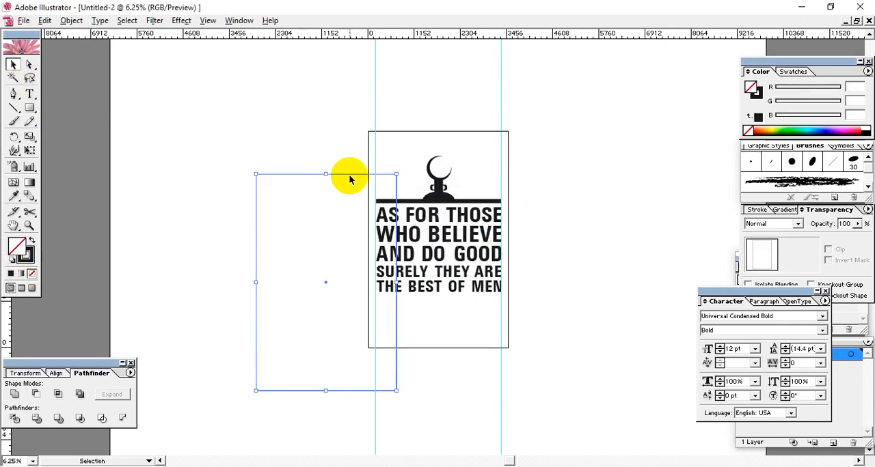
{"action": "mouse_move", "coordinate": [348, 176]}
{"action": "left_mouse_down"}
{"action": "mouse_move", "coordinate": [387, 174]}
{"action": "mouse_move", "coordinate": [462, 132]}
{"action": "left_mouse_up"}
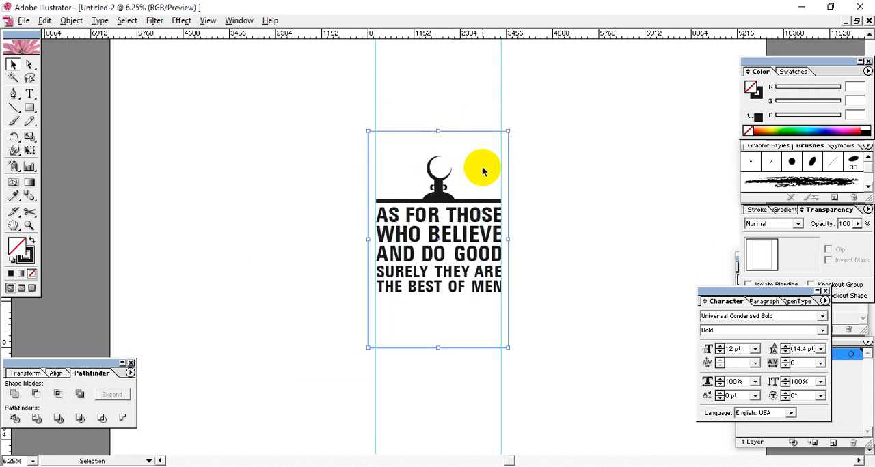
Step: Set the artboard-sized rectangle's stroke weight to 0.1 pt and deselect it
{"action": "left_click", "coordinate": [759, 209]}
{"action": "left_click", "coordinate": [797, 226]}
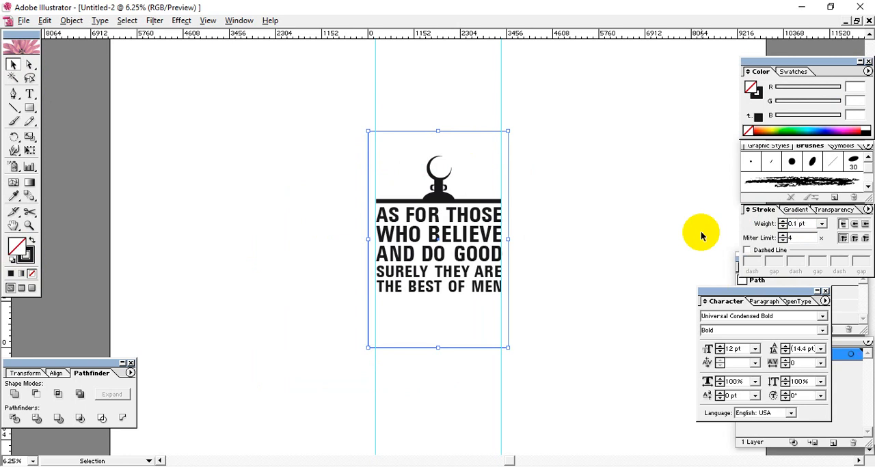
{"action": "left_click", "coordinate": [615, 151]}
{"action": "left_click_drag", "start_coordinate": [571, 119], "coordinate": [331, 425]}
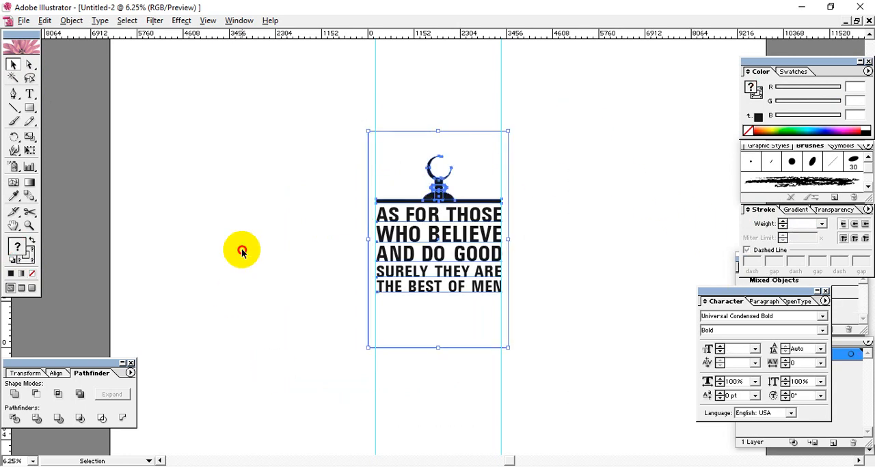
{"action": "left_click", "coordinate": [242, 252]}
{"action": "double_click", "coordinate": [32, 12]}
{"action": "double_click", "coordinate": [191, 4]}
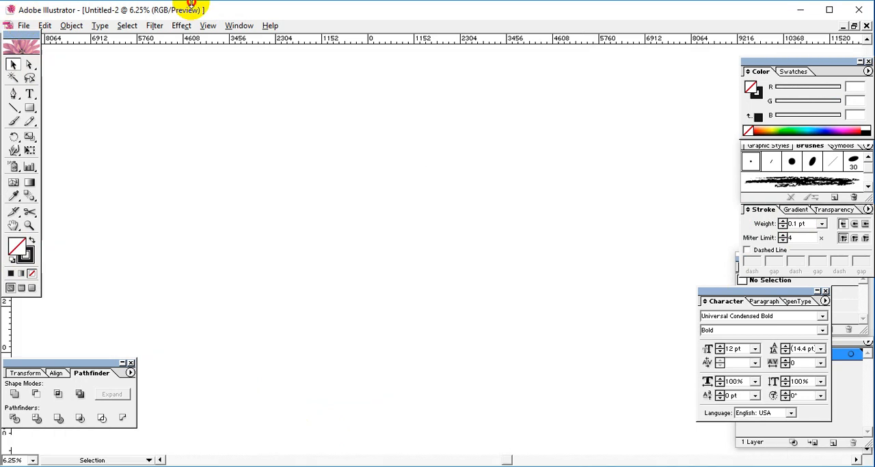
Step: Start exporting the design with PNG as the file format
{"action": "left_click", "coordinate": [24, 25]}
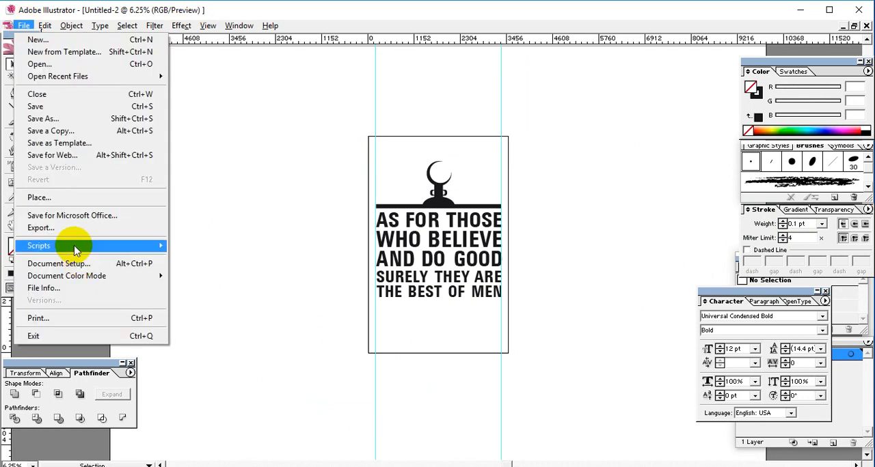
{"action": "left_click", "coordinate": [42, 229]}
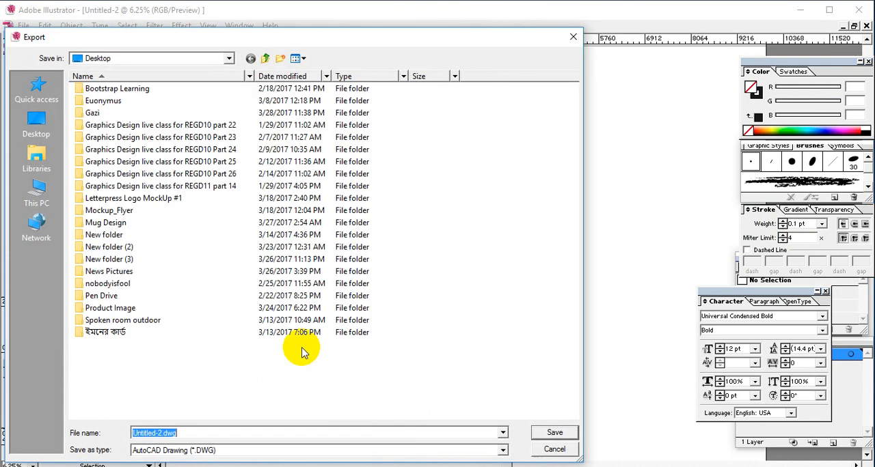
{"action": "left_click", "coordinate": [228, 450]}
{"action": "left_click", "coordinate": [210, 408]}
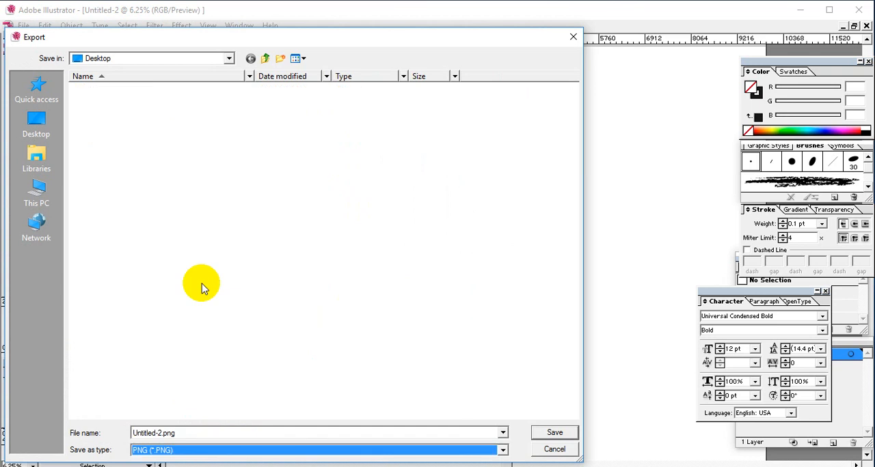
Step: Choose the last Graphics Design live class folder inside REGD11 on drive F: as the export destination
{"action": "left_click", "coordinate": [36, 134]}
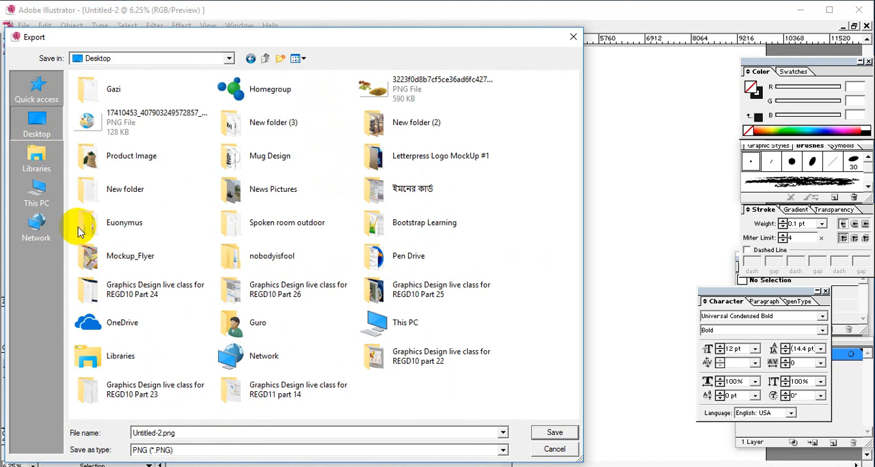
{"action": "left_click", "coordinate": [36, 195]}
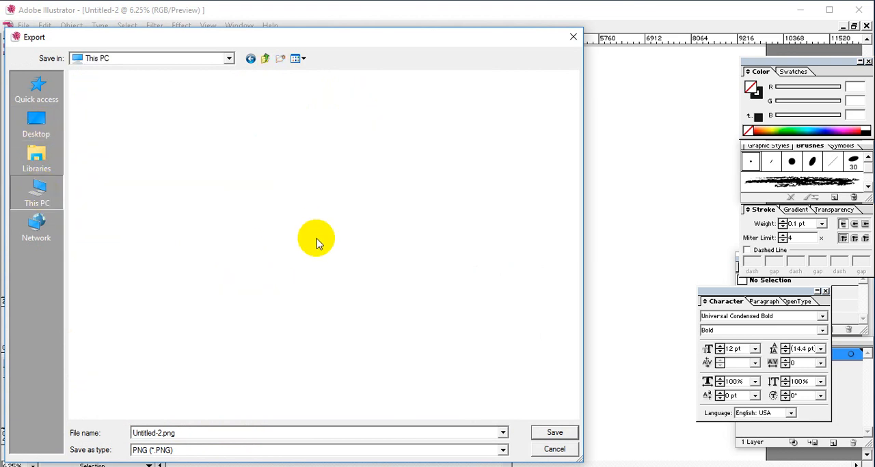
{"action": "double_click", "coordinate": [427, 206]}
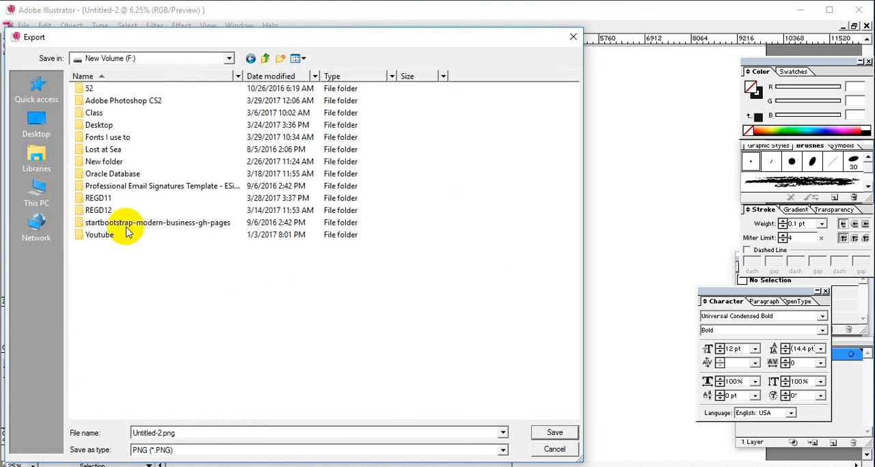
{"action": "double_click", "coordinate": [109, 198]}
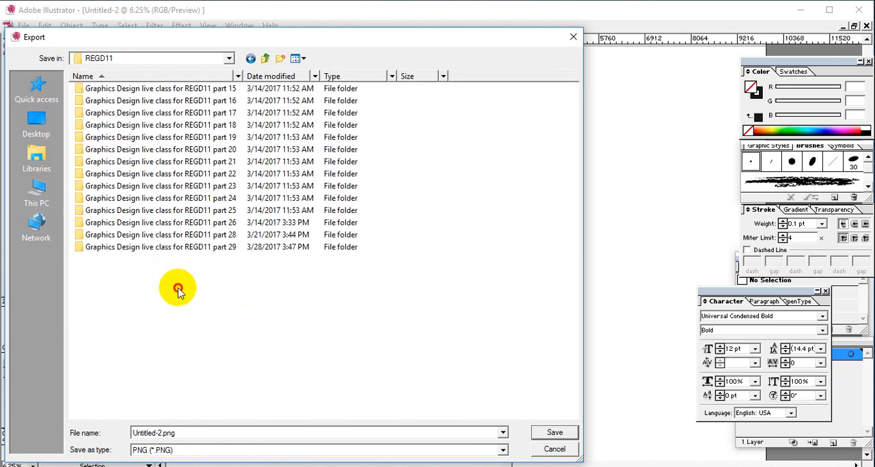
{"action": "left_click", "coordinate": [205, 247]}
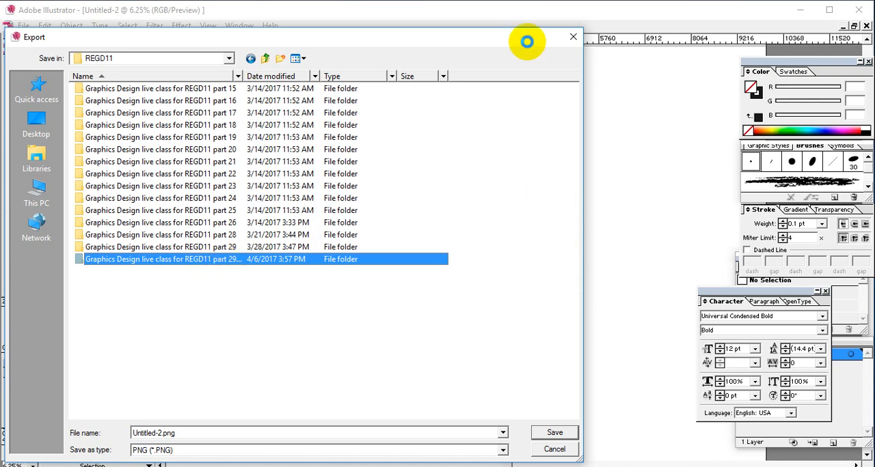
{"action": "double_click", "coordinate": [280, 263]}
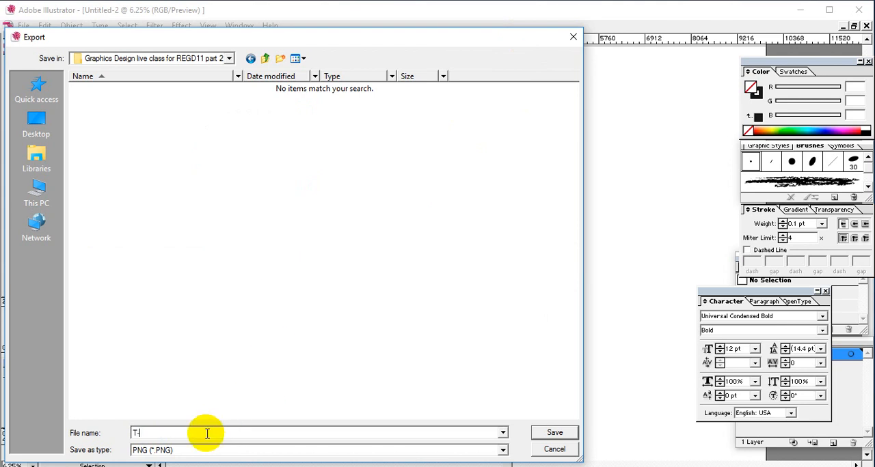
Step: Name the exported PNG file T-shirt and proceed to its PNG options
{"action": "left_click", "coordinate": [206, 433]}
{"action": "type", "text": "T-shirt"}
{"action": "key", "text": "Return"}
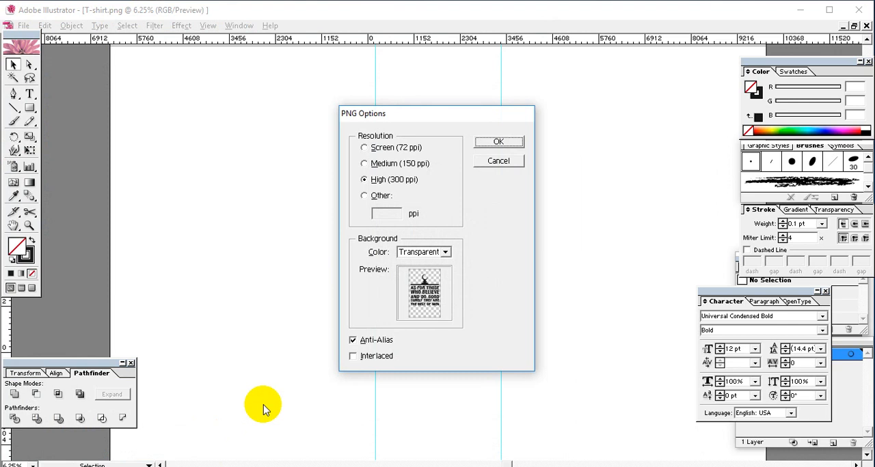
Step: Try to export the PNG at a custom resolution of 600 ppi with a transparent background
{"action": "left_click", "coordinate": [365, 195]}
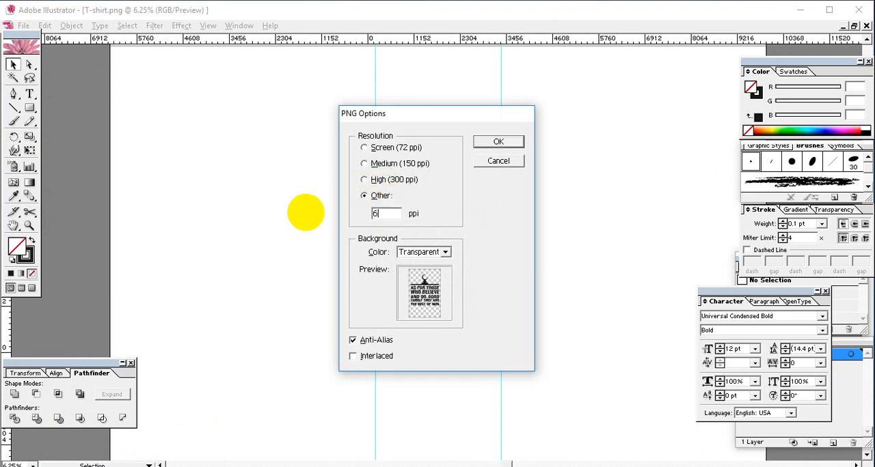
{"action": "left_click_drag", "start_coordinate": [396, 213], "coordinate": [338, 213]}
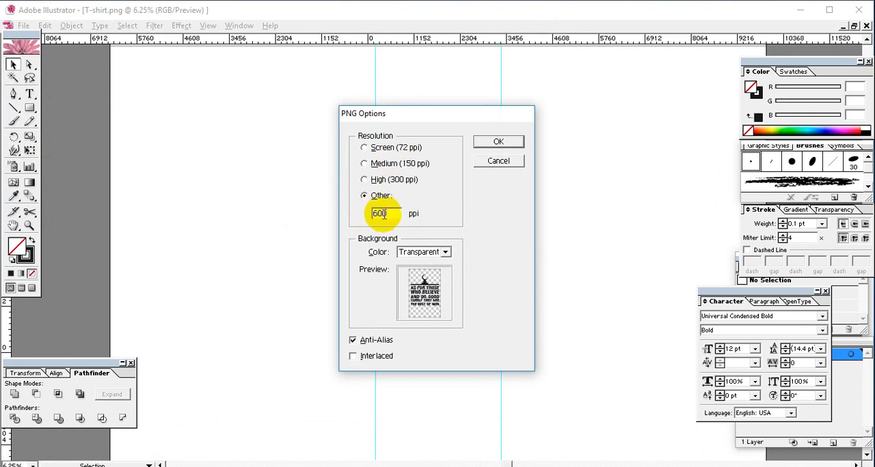
{"action": "left_click", "coordinate": [495, 142]}
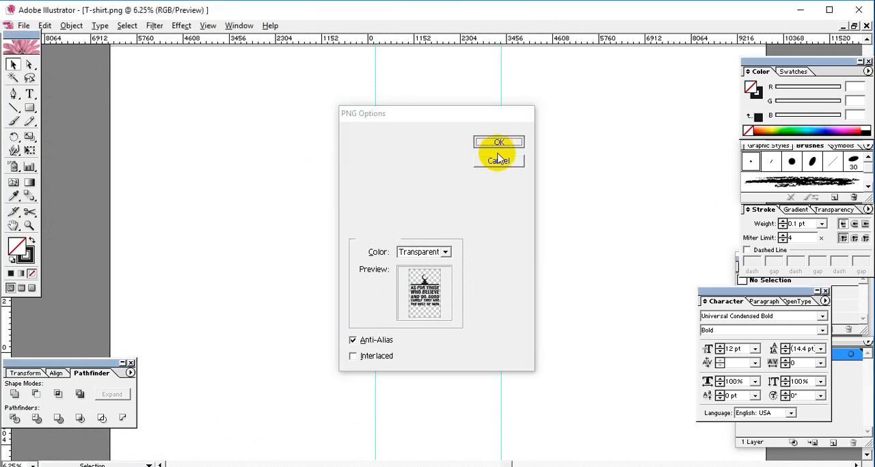
{"action": "left_click", "coordinate": [546, 284]}
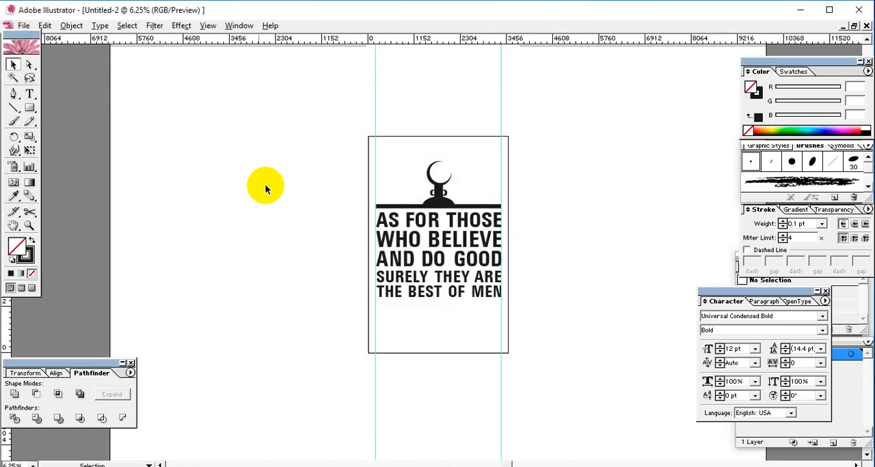
Step: Try to export the design again as Untitled-2.png at High (300 ppi) resolution with a transparent background
{"action": "left_click", "coordinate": [22, 25]}
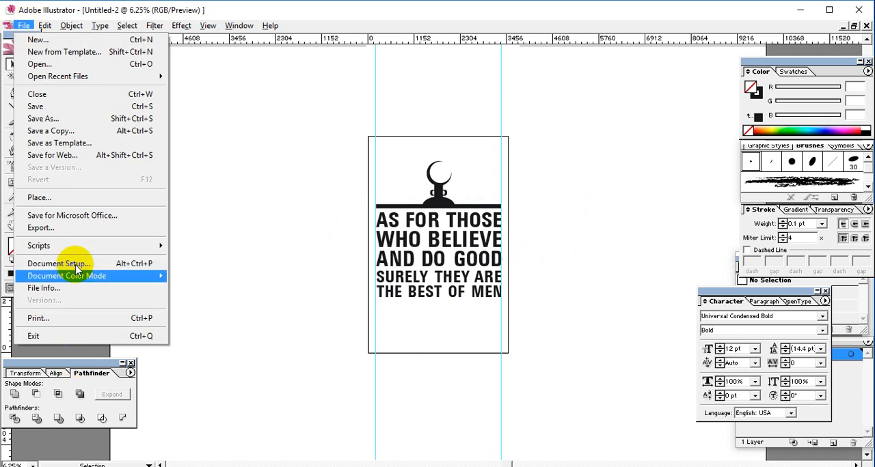
{"action": "left_click", "coordinate": [68, 230]}
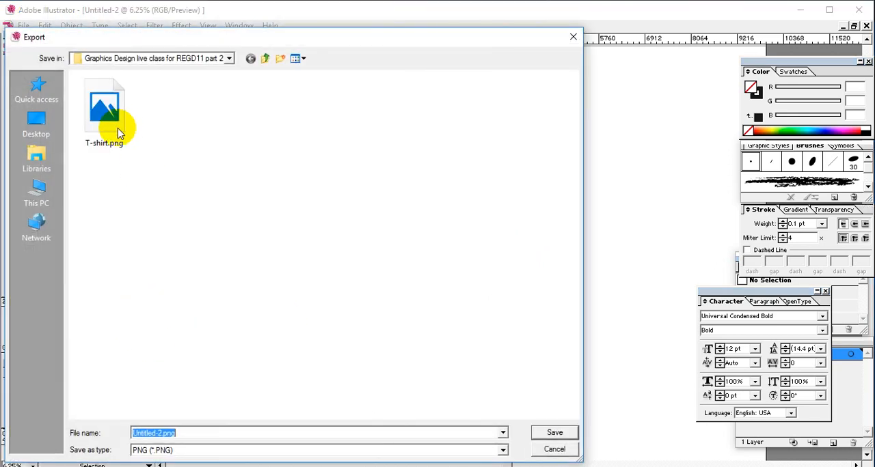
{"action": "left_click", "coordinate": [554, 433]}
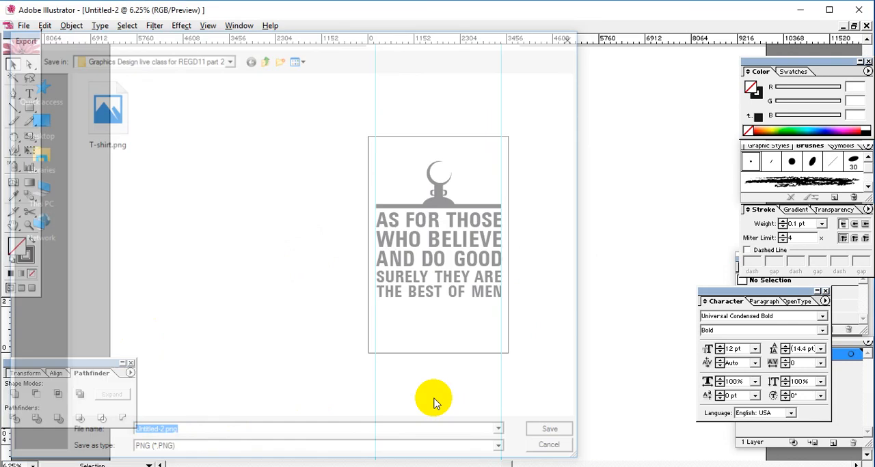
{"action": "left_click", "coordinate": [364, 179]}
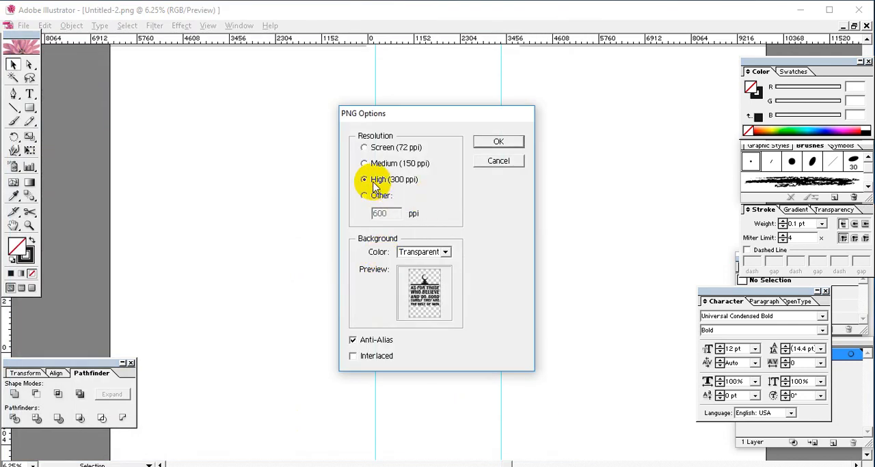
{"action": "left_click", "coordinate": [498, 142]}
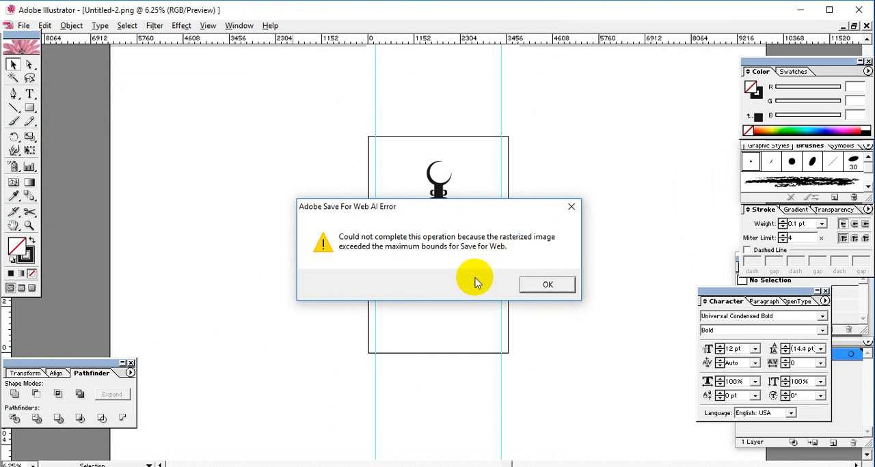
{"action": "left_click", "coordinate": [547, 284]}
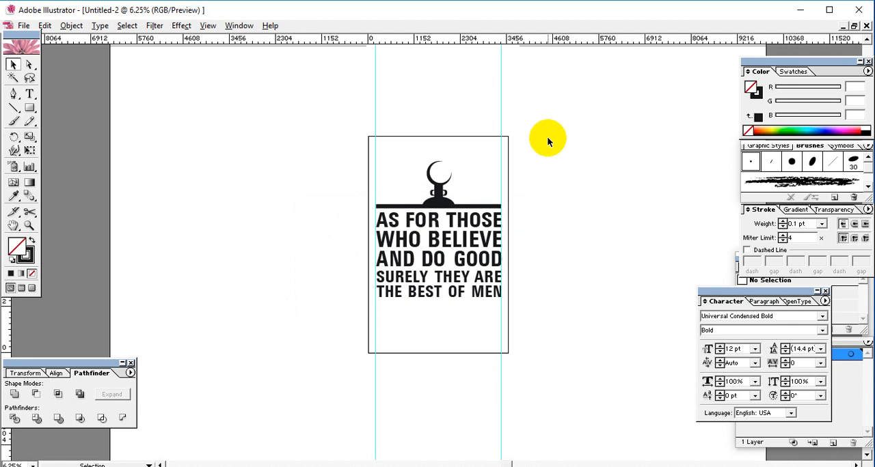
{"action": "key", "text": "ctrl+equal"}
{"action": "key", "text": "ctrl+minus"}
{"action": "key", "text": "ctrl+minus"}
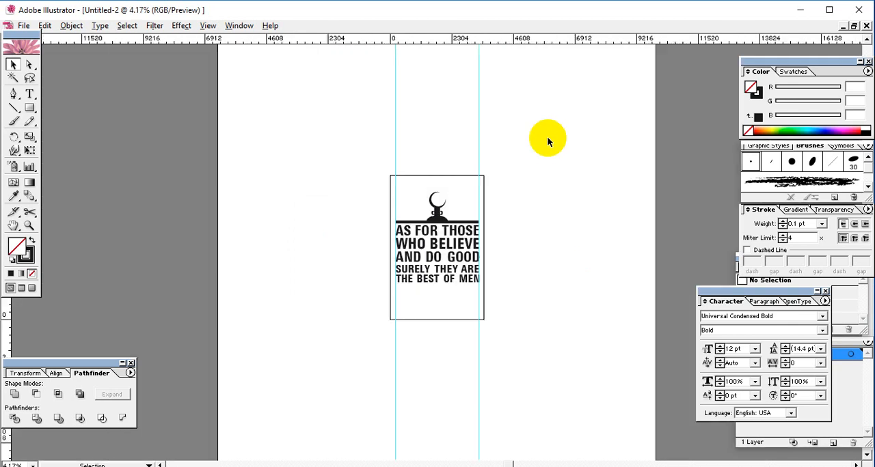
{"action": "left_click", "coordinate": [566, 228]}
{"action": "left_click_drag", "start_coordinate": [513, 174], "coordinate": [383, 318]}
{"action": "left_click_drag", "start_coordinate": [507, 346], "coordinate": [376, 307]}
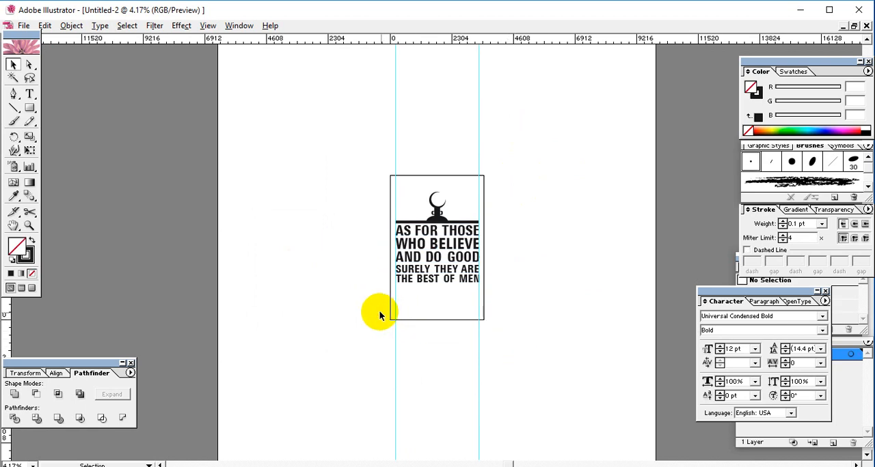
{"action": "left_click", "coordinate": [378, 314]}
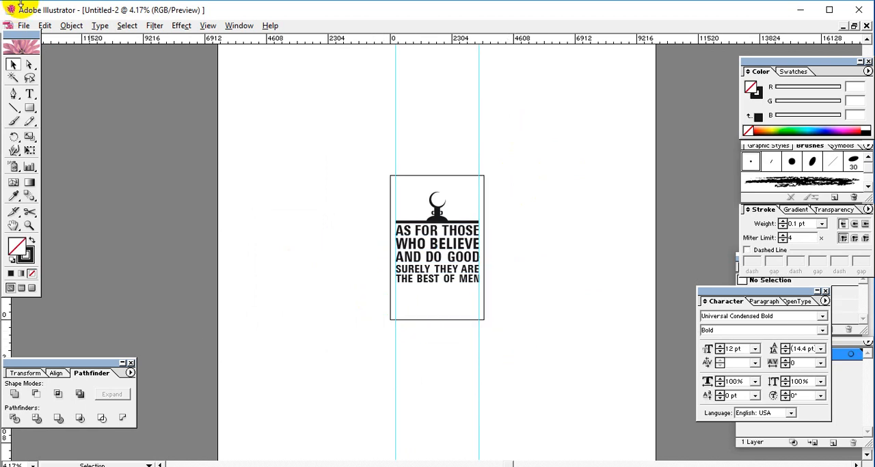
Step: Open the Export dialog and delete the earlier T-shirt.png and Untitled-2.png files from the destination folder
{"action": "left_click", "coordinate": [23, 25]}
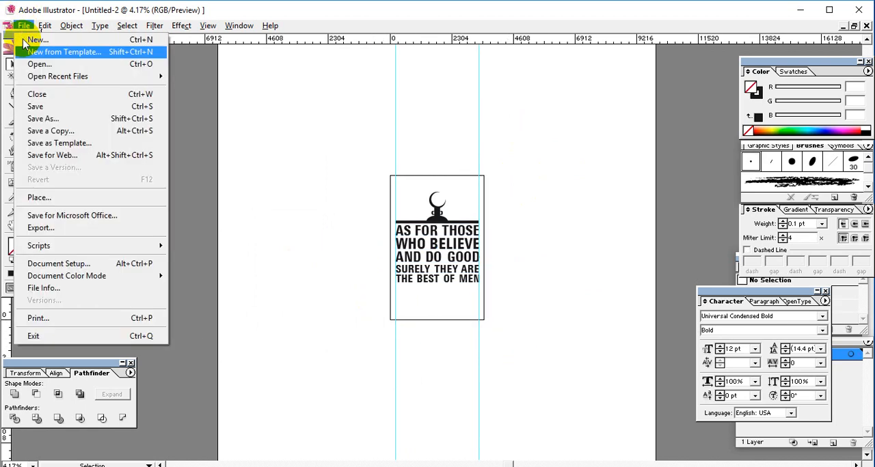
{"action": "left_click", "coordinate": [103, 237]}
{"action": "left_click", "coordinate": [235, 199]}
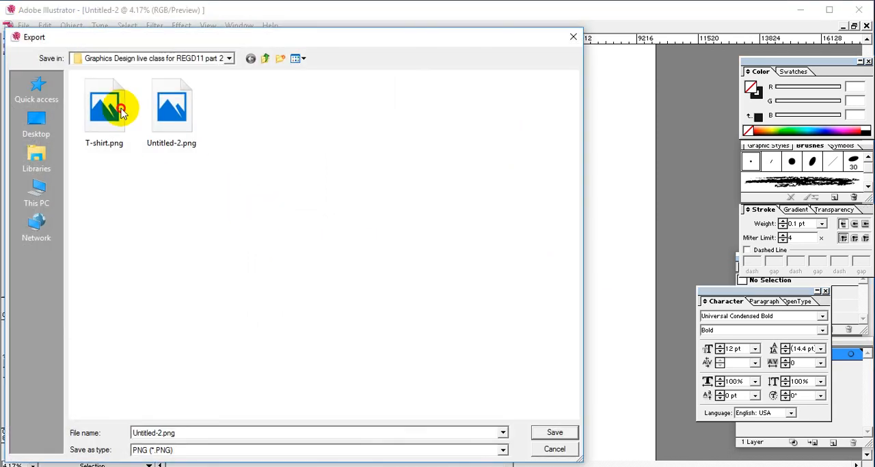
{"action": "left_click", "coordinate": [111, 128]}
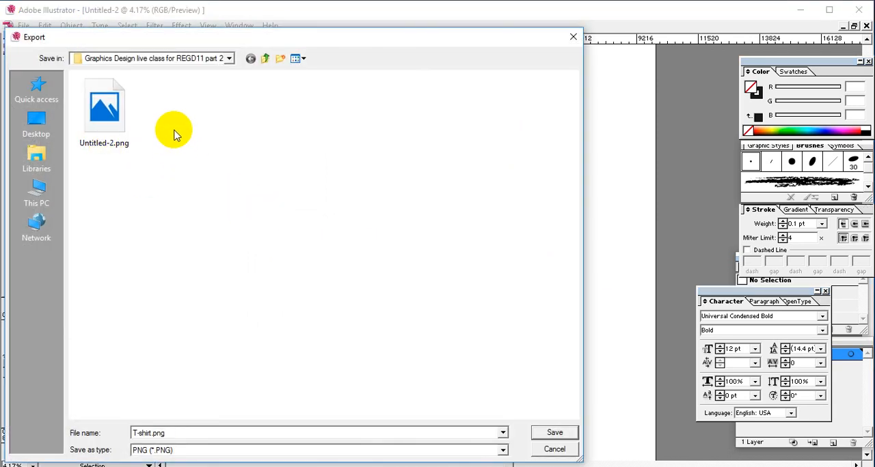
{"action": "left_click", "coordinate": [100, 113]}
Step: Try to export the full-size design as Untitled-2.png at High (300 ppi) with a transparent background
{"action": "left_click", "coordinate": [212, 433]}
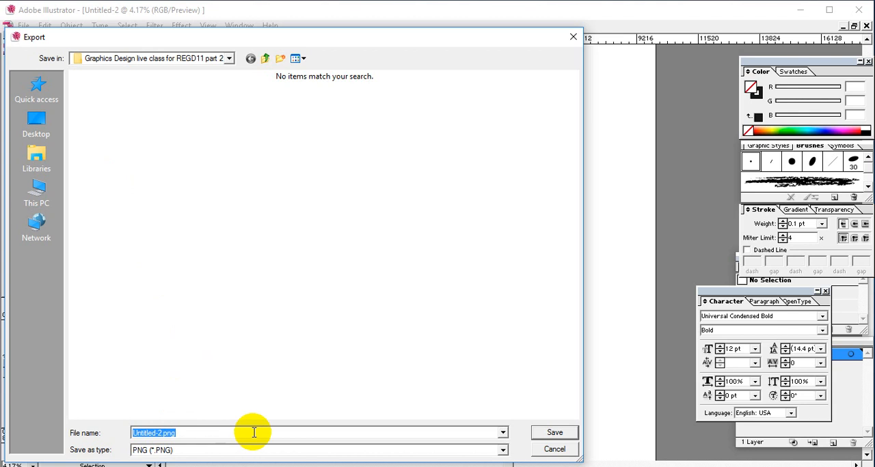
{"action": "left_click", "coordinate": [561, 428]}
{"action": "left_click", "coordinate": [473, 241]}
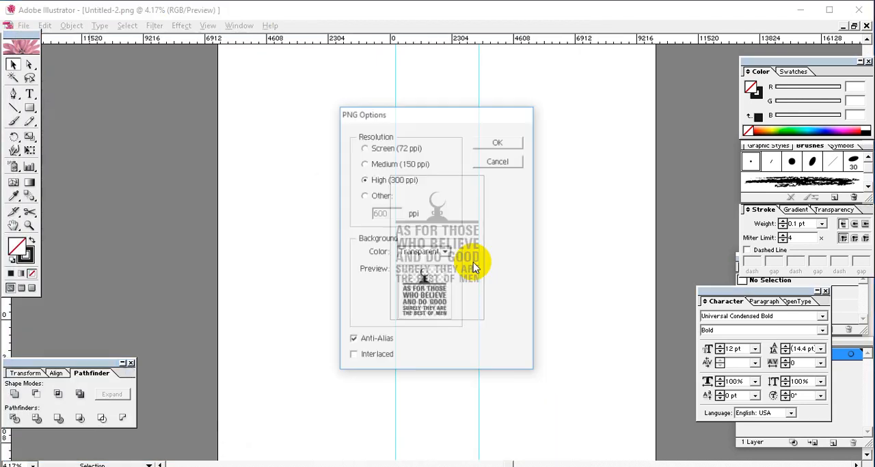
{"action": "left_click", "coordinate": [500, 140]}
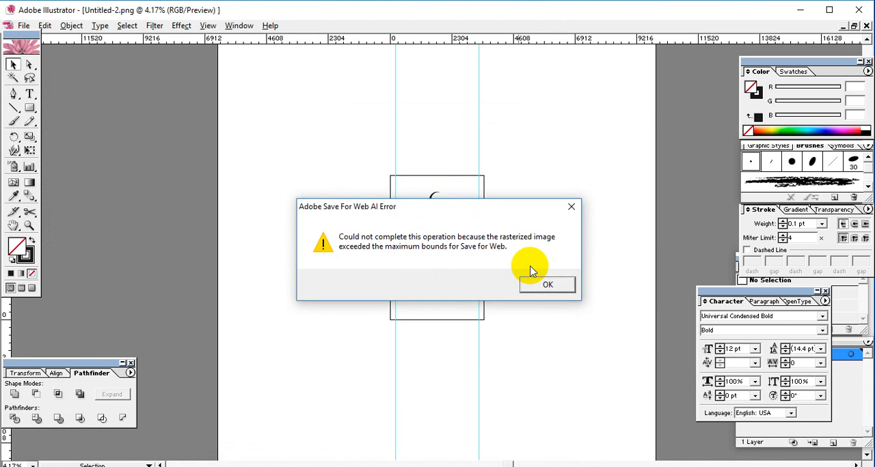
{"action": "left_click", "coordinate": [547, 285]}
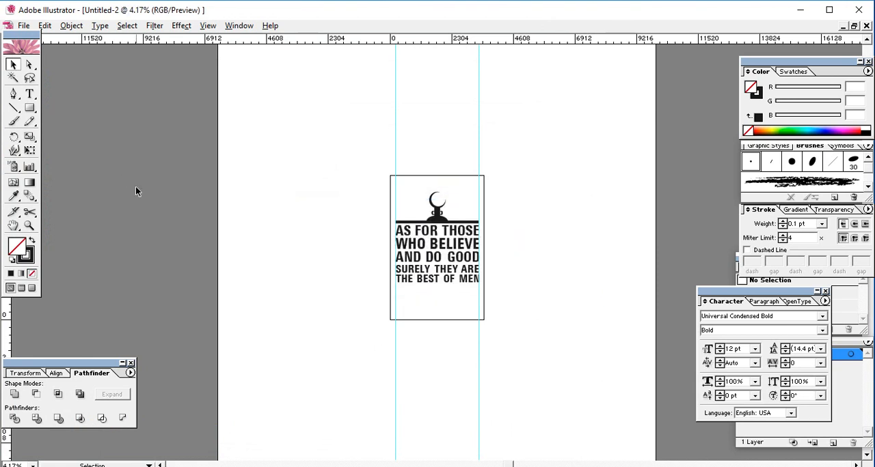
Step: Select the crescent ornament and all quote lines and scale them down proportionally about their centre to roughly half size
{"action": "key", "text": "ctrl+plus"}
{"action": "left_click", "coordinate": [12, 64]}
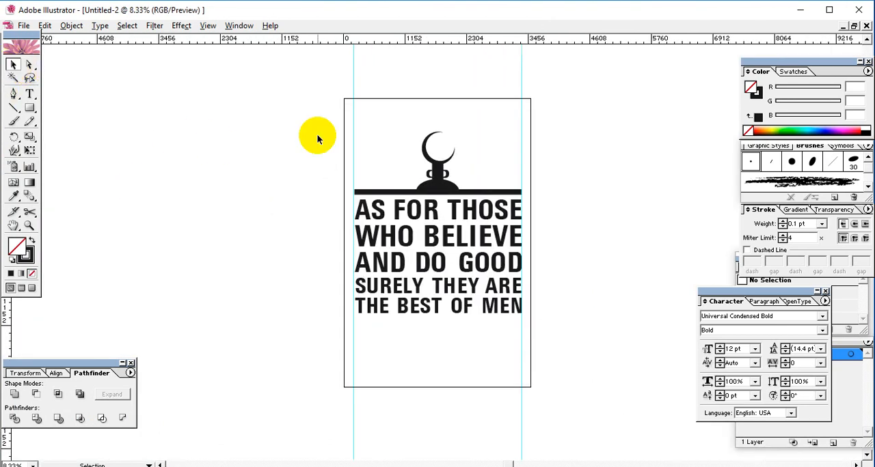
{"action": "left_click_drag", "start_coordinate": [306, 99], "coordinate": [668, 444]}
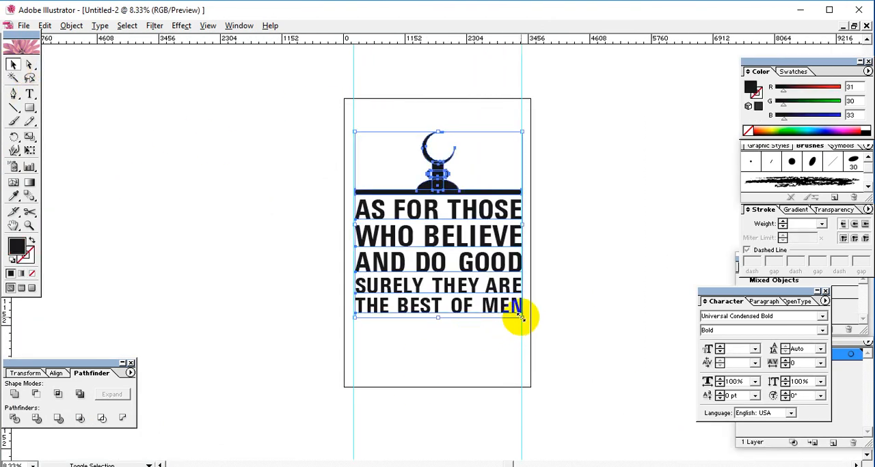
{"action": "left_click_drag", "start_coordinate": [522, 316], "coordinate": [482, 301]}
Step: Export the reduced design as Untitled-2.png, replacing the existing file and accepting the PNG options
{"action": "left_click", "coordinate": [20, 25]}
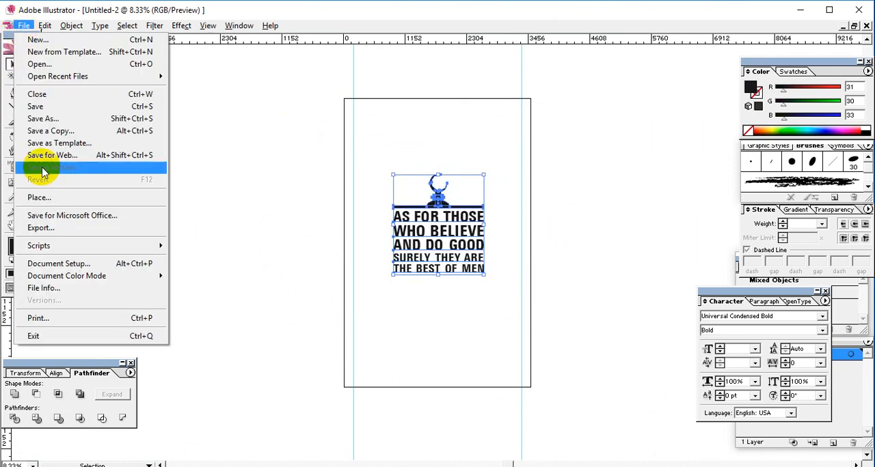
{"action": "left_click", "coordinate": [68, 228]}
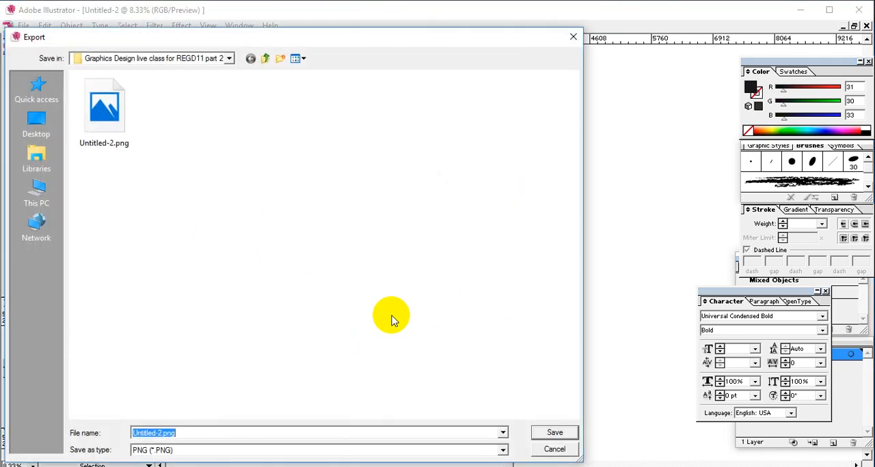
{"action": "left_click", "coordinate": [553, 433]}
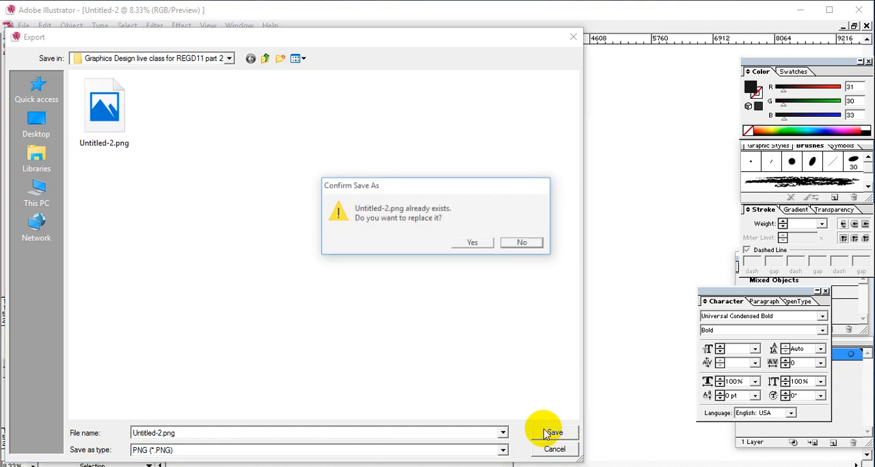
{"action": "left_click", "coordinate": [470, 242]}
{"action": "left_click", "coordinate": [499, 142]}
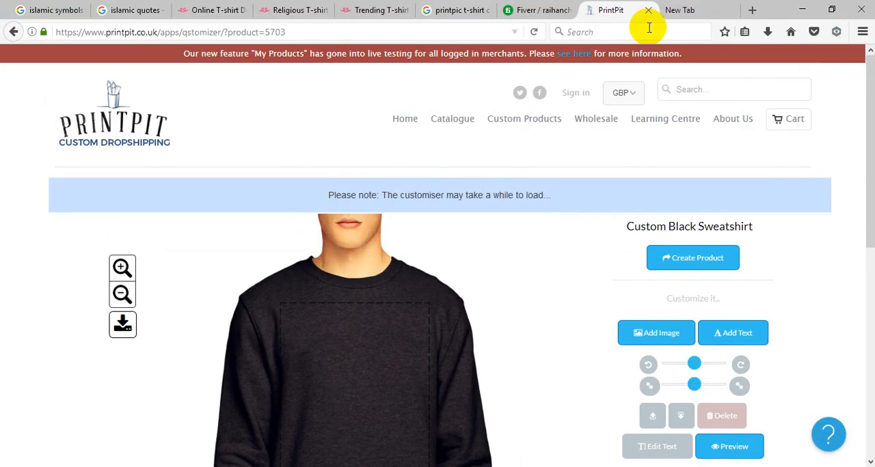
Step: Switch to Firefox and start adding an uploaded image to PrintPit's Custom Black Sweatshirt
{"action": "scroll", "coordinate": [615, 186], "scroll_direction": "down", "scroll_amount": 4}
{"action": "scroll", "coordinate": [570, 177], "scroll_direction": "up", "scroll_amount": 4}
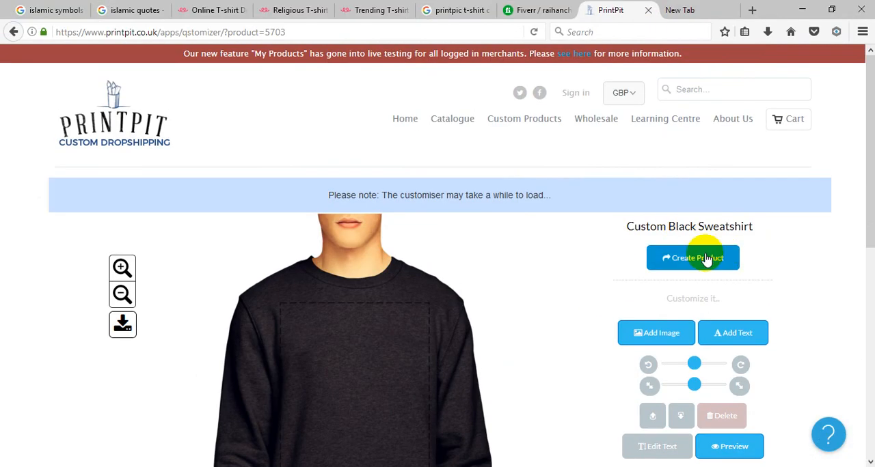
{"action": "scroll", "coordinate": [797, 265], "scroll_direction": "down", "scroll_amount": 1}
{"action": "scroll", "coordinate": [797, 265], "scroll_direction": "down", "scroll_amount": 2}
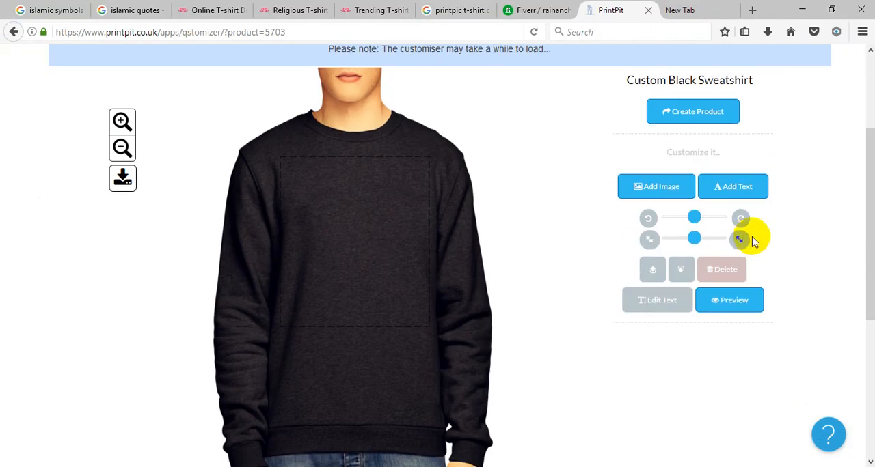
{"action": "left_click", "coordinate": [666, 179]}
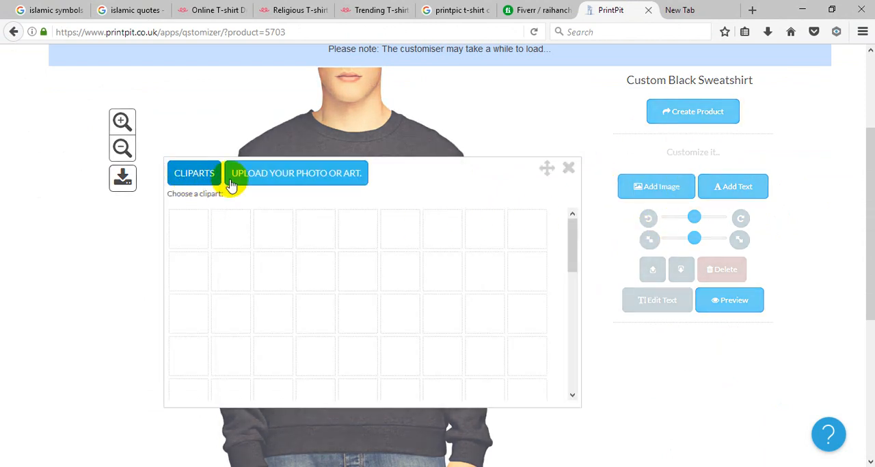
{"action": "left_click", "coordinate": [299, 179]}
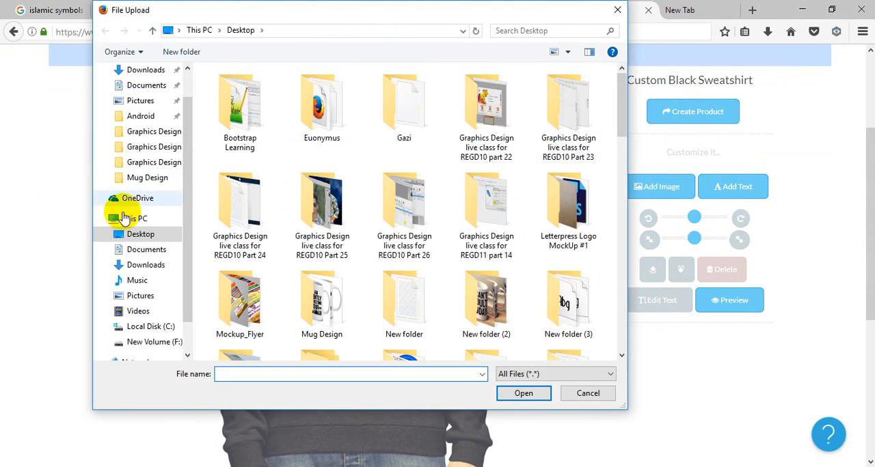
Step: Upload Untitled-2.png to PrintPit from the folder "Graphics Design live class for REGD11 part 29 - Copy" inside REGD11 on drive F:
{"action": "left_click", "coordinate": [139, 340]}
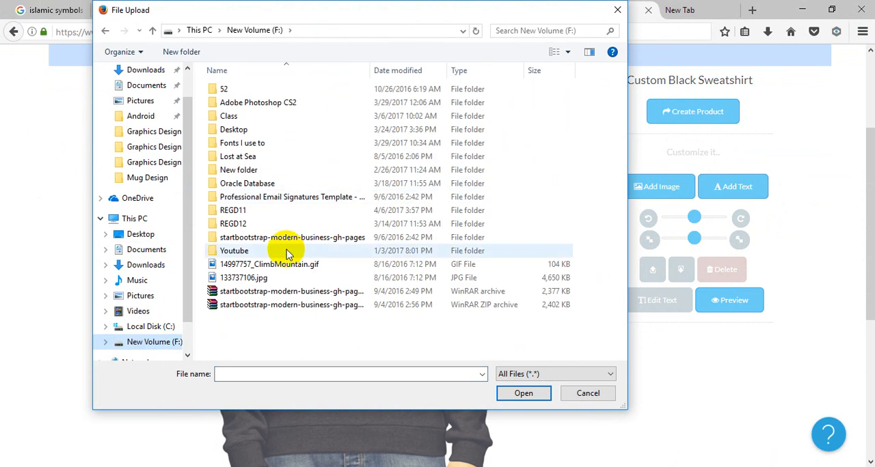
{"action": "double_click", "coordinate": [258, 210]}
{"action": "left_click", "coordinate": [338, 279]}
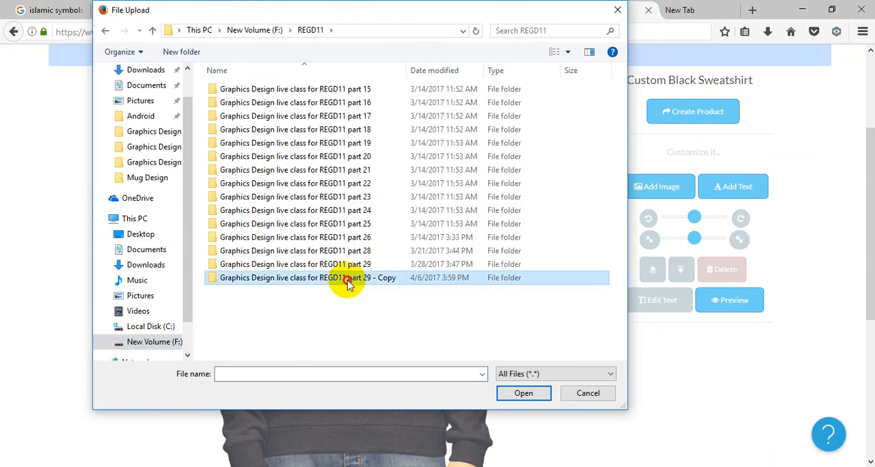
{"action": "key", "text": "Return"}
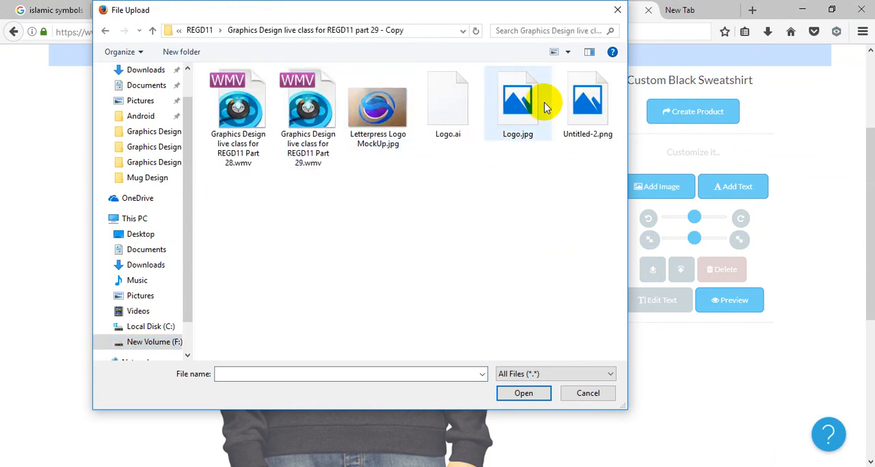
{"action": "left_click", "coordinate": [586, 116]}
{"action": "left_click", "coordinate": [514, 397]}
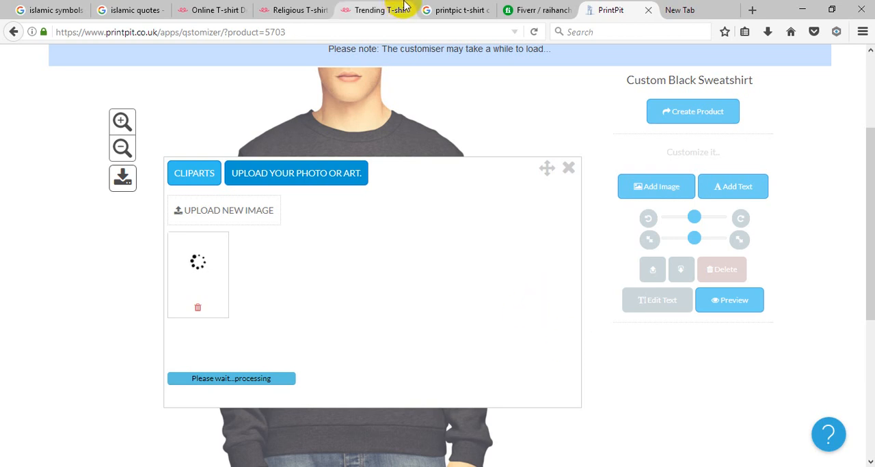
Step: Switch to Teespring's online T-shirt designer and open the file chooser for uploading custom artwork
{"action": "left_click", "coordinate": [366, 9]}
{"action": "left_click", "coordinate": [266, 9]}
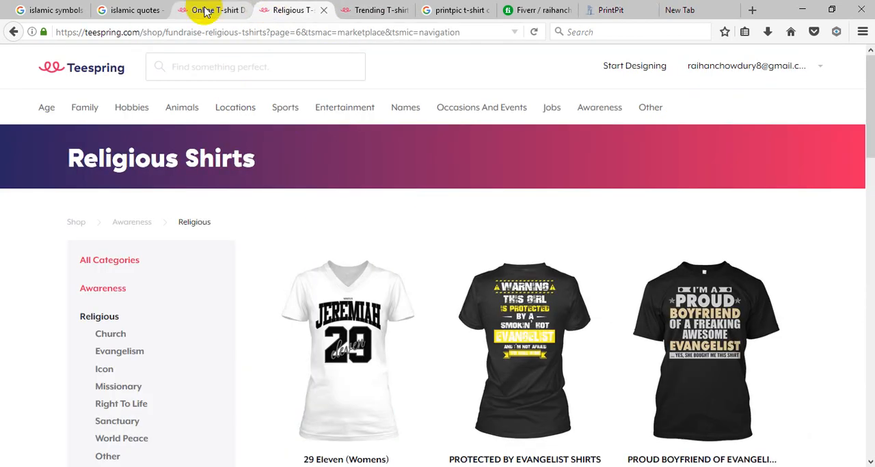
{"action": "left_click", "coordinate": [205, 10]}
{"action": "scroll", "coordinate": [383, 270], "scroll_direction": "down", "scroll_amount": 5}
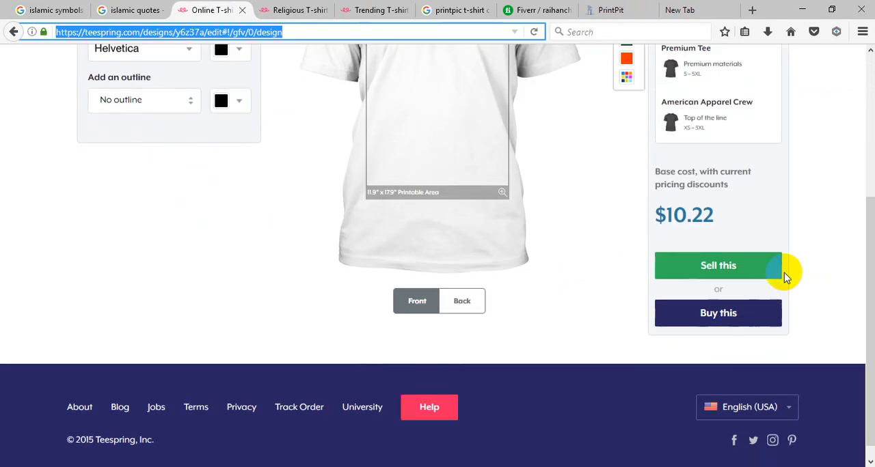
{"action": "scroll", "coordinate": [784, 272], "scroll_direction": "up", "scroll_amount": 5}
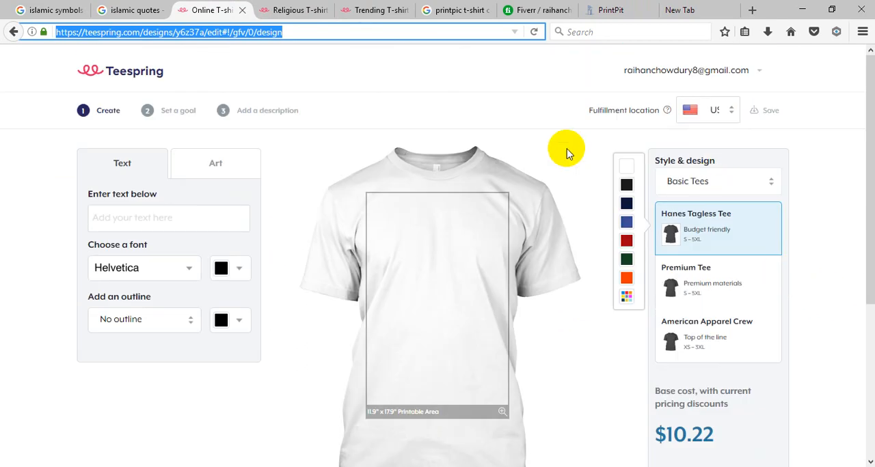
{"action": "left_click", "coordinate": [208, 161]}
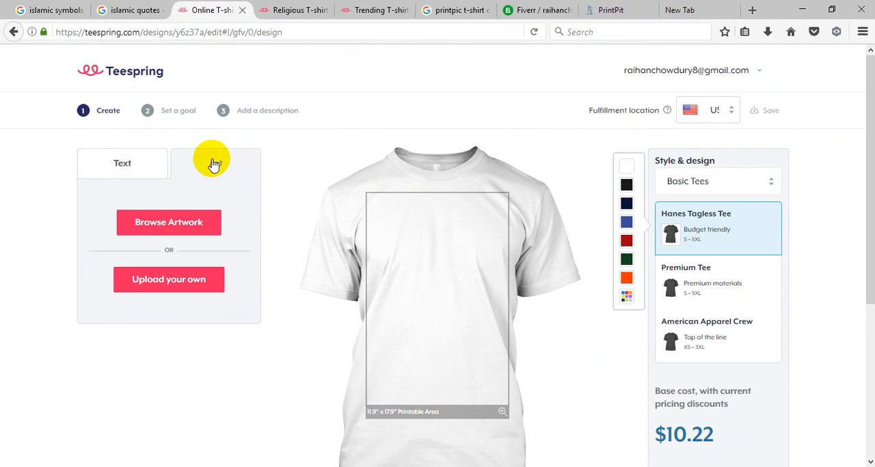
{"action": "left_click", "coordinate": [183, 283]}
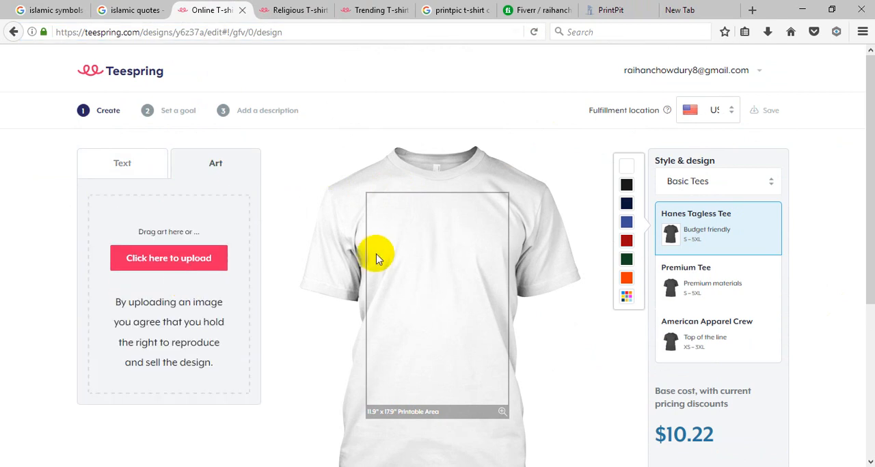
{"action": "left_click", "coordinate": [180, 257]}
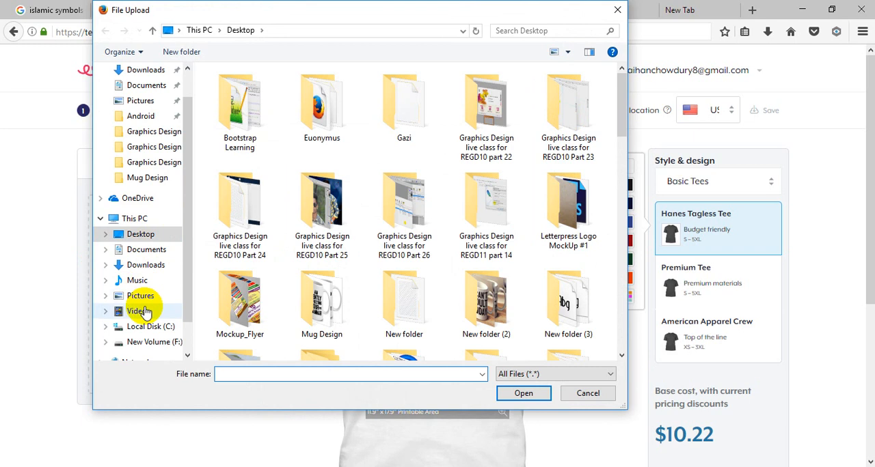
Step: Upload Untitled-2.png to the Teespring design from the REGD11 "part 29 - Copy" folder on drive F:
{"action": "left_click", "coordinate": [140, 342]}
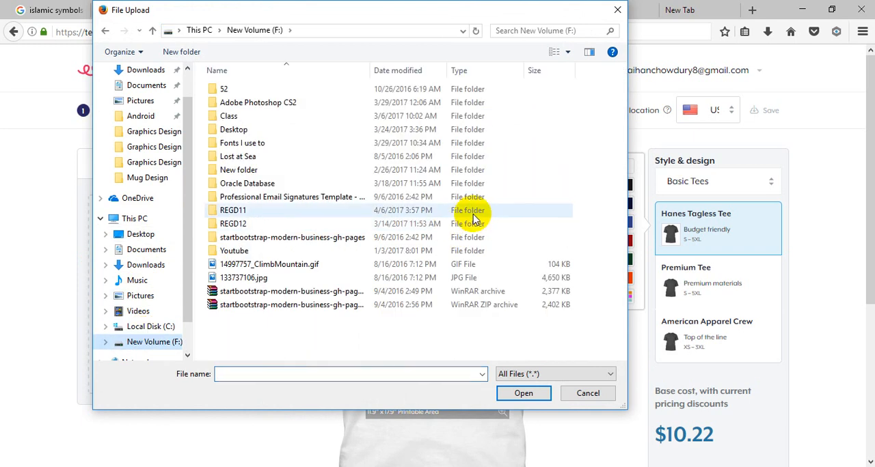
{"action": "double_click", "coordinate": [232, 210]}
{"action": "left_click", "coordinate": [339, 280]}
{"action": "double_click", "coordinate": [338, 280]}
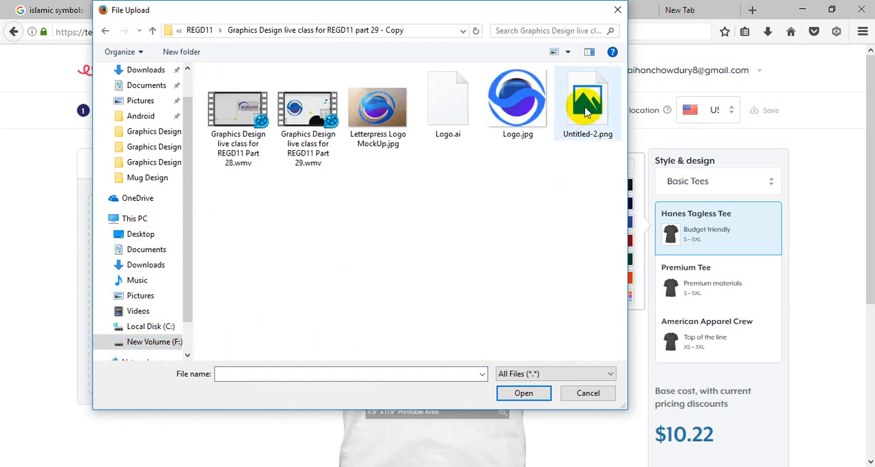
{"action": "left_click", "coordinate": [586, 99]}
{"action": "left_click", "coordinate": [523, 393]}
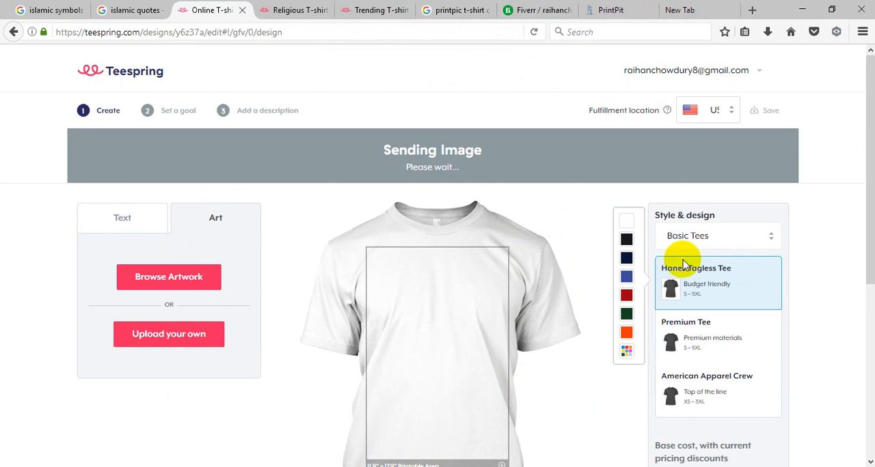
Step: View the pixilates.png screenshot open in the Fiverr conversation while the Teespring upload runs
{"action": "scroll", "coordinate": [822, 246], "scroll_direction": "down", "scroll_amount": 2}
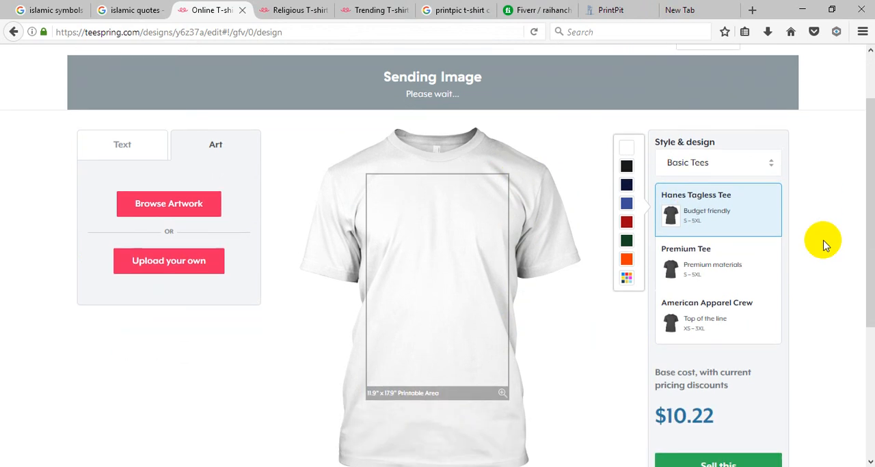
{"action": "left_click", "coordinate": [537, 10]}
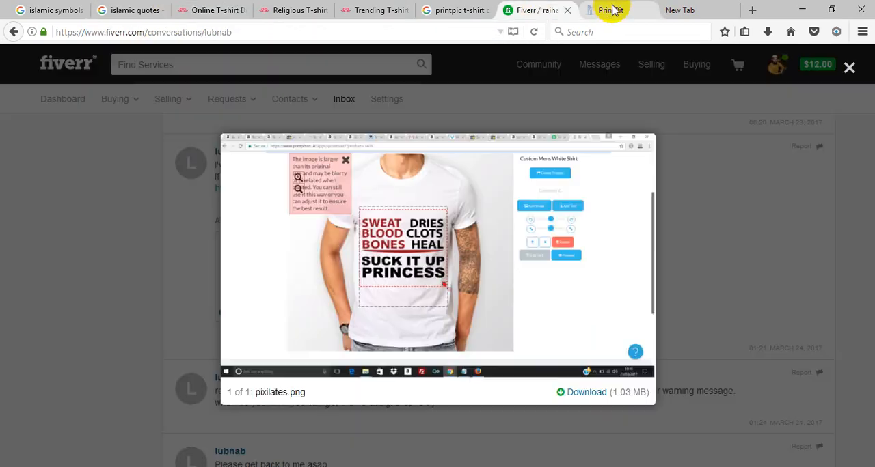
Step: Place the uploaded quote artwork on PrintPit's black sweatshirt, enlarge it and fit it inside the print area
{"action": "left_click", "coordinate": [612, 10]}
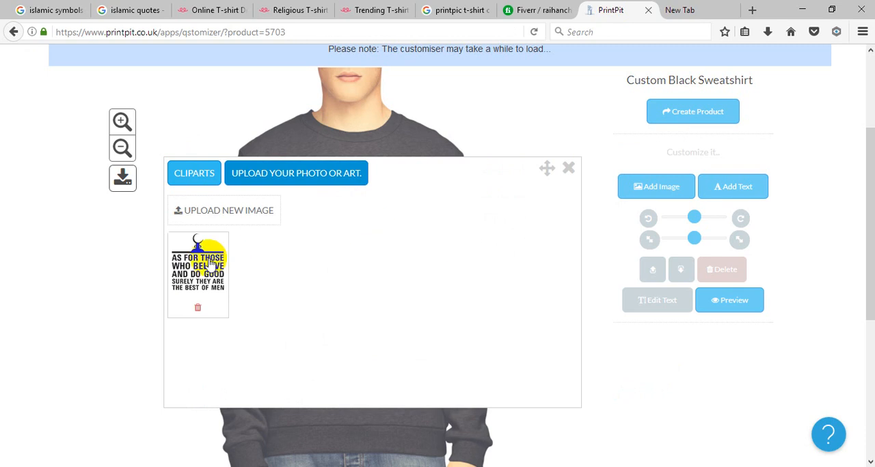
{"action": "left_click", "coordinate": [208, 265]}
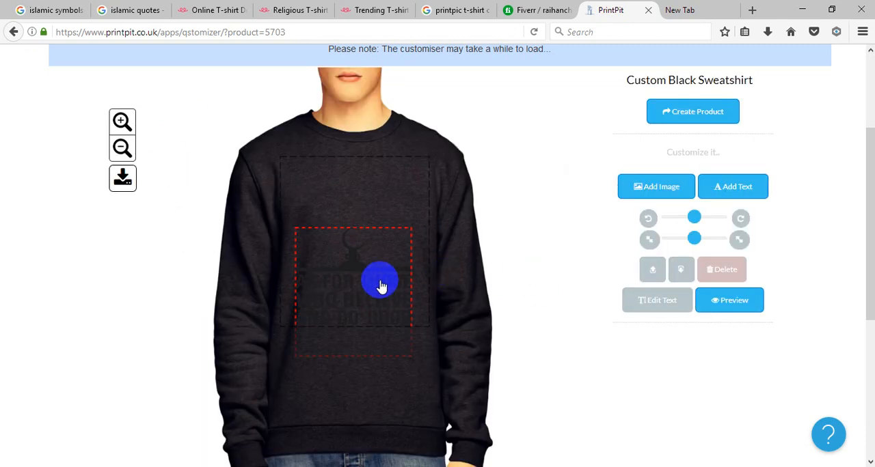
{"action": "left_click_drag", "start_coordinate": [378, 278], "coordinate": [377, 251]}
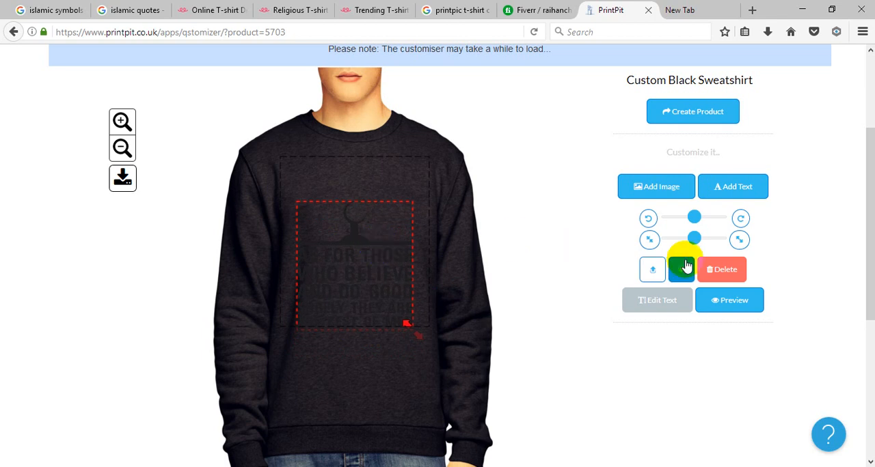
{"action": "scroll", "coordinate": [679, 266], "scroll_direction": "down", "scroll_amount": 10}
{"action": "scroll", "coordinate": [649, 255], "scroll_direction": "up", "scroll_amount": 10}
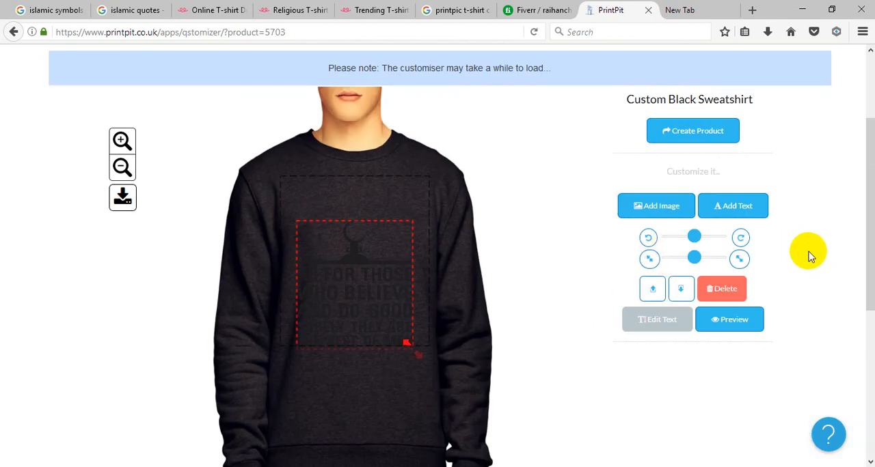
{"action": "left_click_drag", "start_coordinate": [419, 359], "coordinate": [432, 387]}
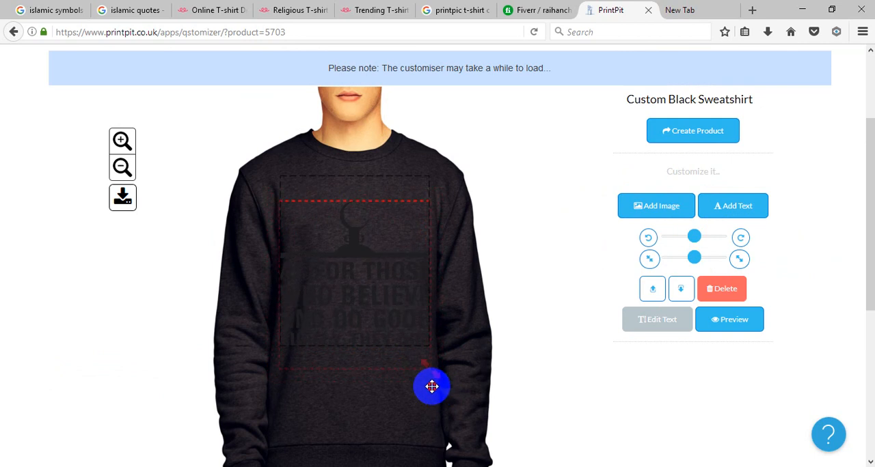
{"action": "left_click_drag", "start_coordinate": [369, 267], "coordinate": [369, 236]}
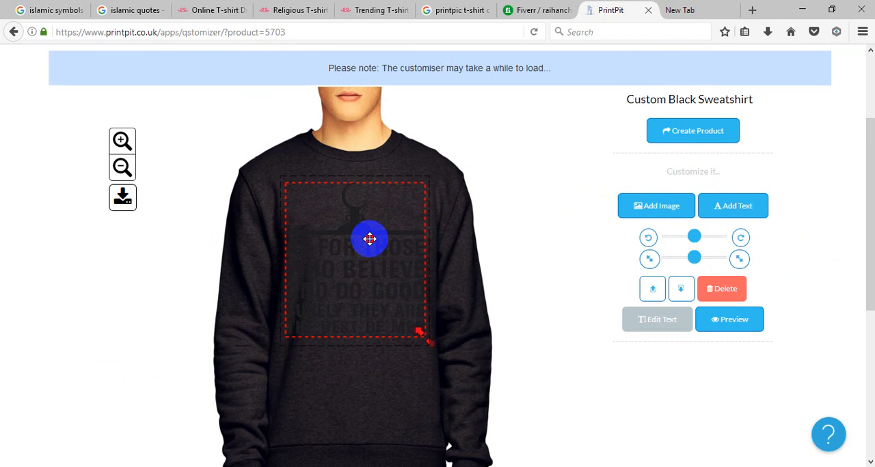
{"action": "left_click_drag", "start_coordinate": [371, 238], "coordinate": [369, 235]}
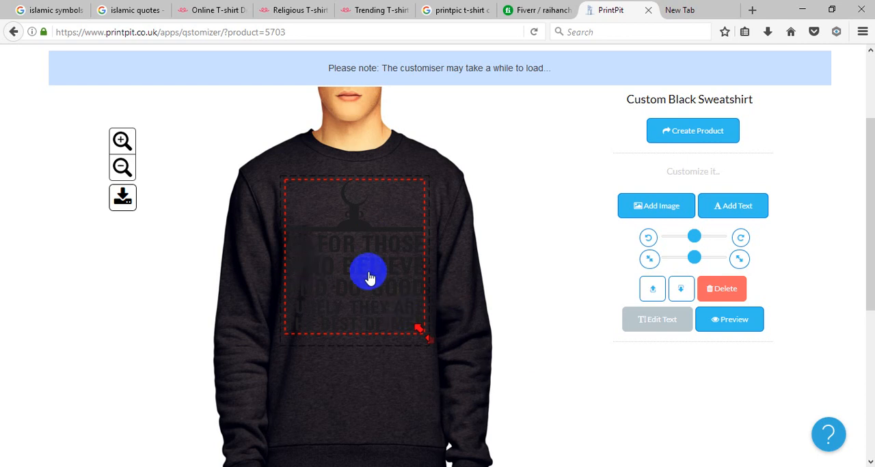
Step: Delete the dark quote artwork from the PrintPit black sweatshirt and confirm the removal
{"action": "left_click", "coordinate": [733, 295]}
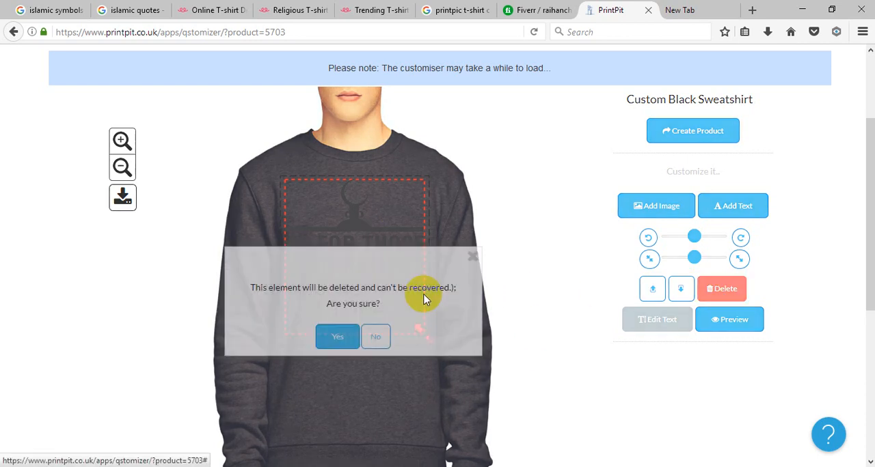
{"action": "left_click", "coordinate": [340, 337]}
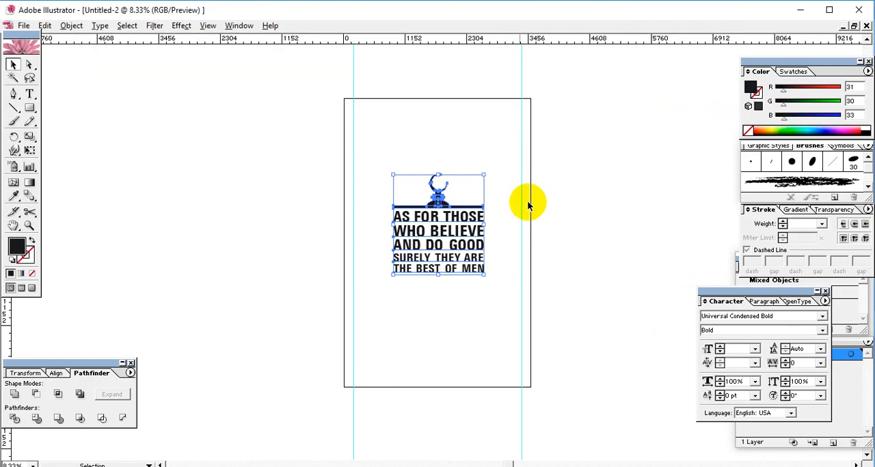
Step: Switch to Illustrator, recolor the selected artwork white and export it as white.png at High (300 ppi) with a transparent background
{"action": "left_click", "coordinate": [867, 130]}
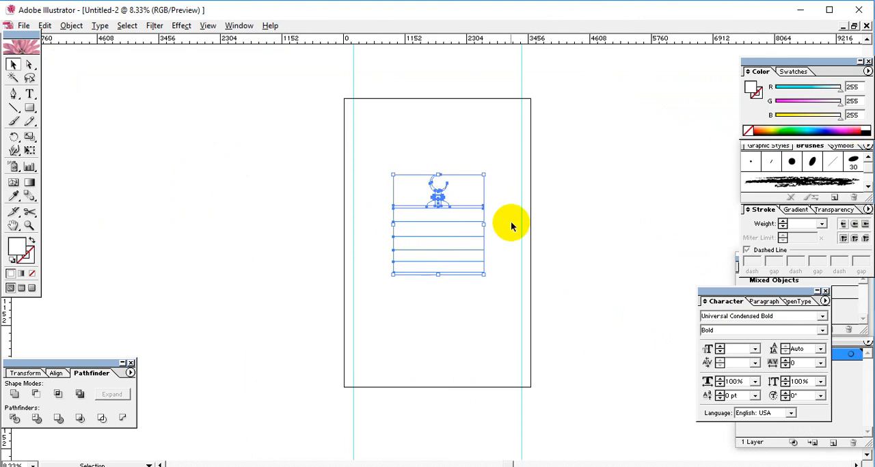
{"action": "left_click", "coordinate": [23, 25]}
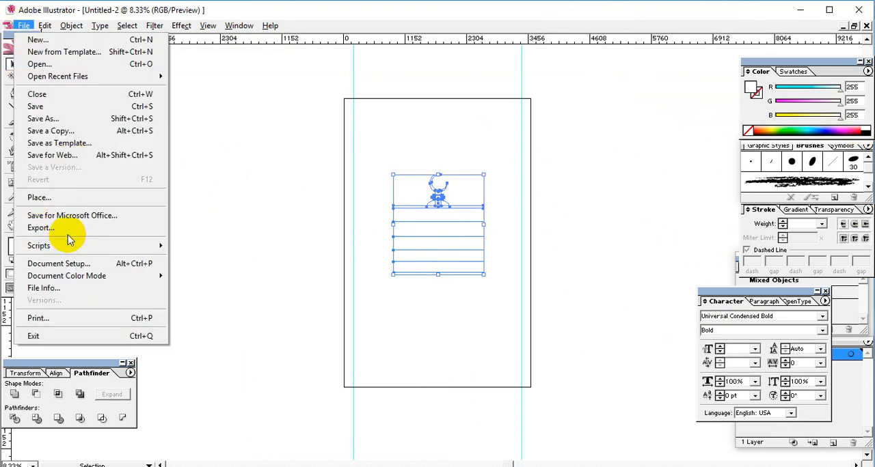
{"action": "left_click", "coordinate": [68, 231]}
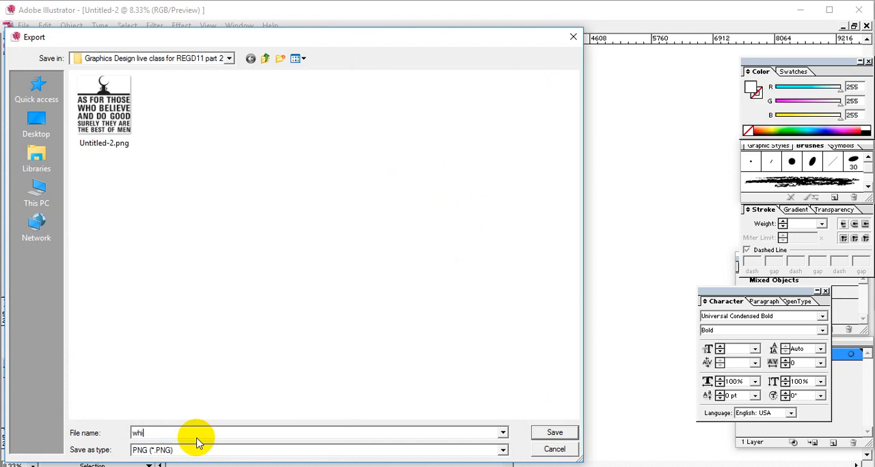
{"action": "key", "text": "Return"}
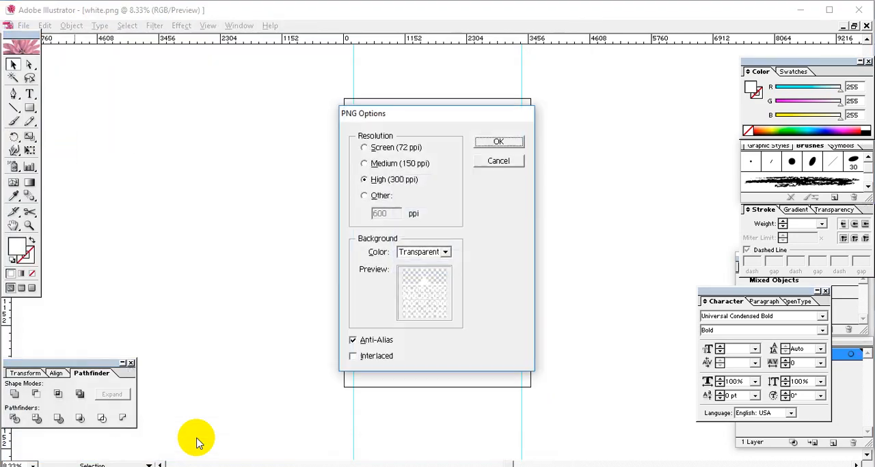
{"action": "left_click", "coordinate": [518, 141]}
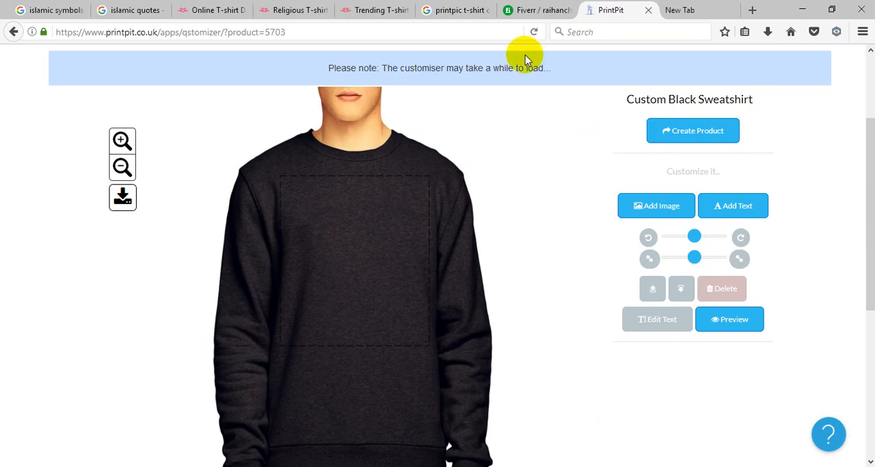
Step: Switch to Teespring's designer, position the quote artwork slightly lower on the white Hanes Tagless Tee and deselect it
{"action": "left_click", "coordinate": [205, 10]}
{"action": "scroll", "coordinate": [608, 251], "scroll_direction": "down", "scroll_amount": 1}
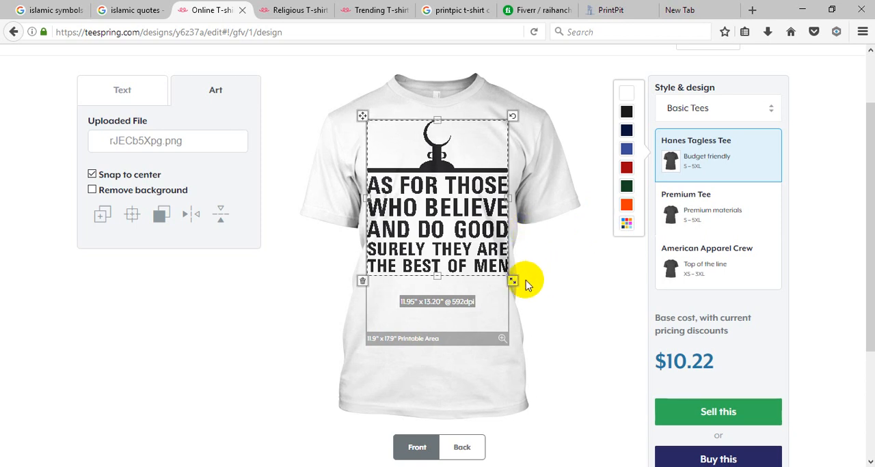
{"action": "left_click_drag", "start_coordinate": [444, 219], "coordinate": [445, 239]}
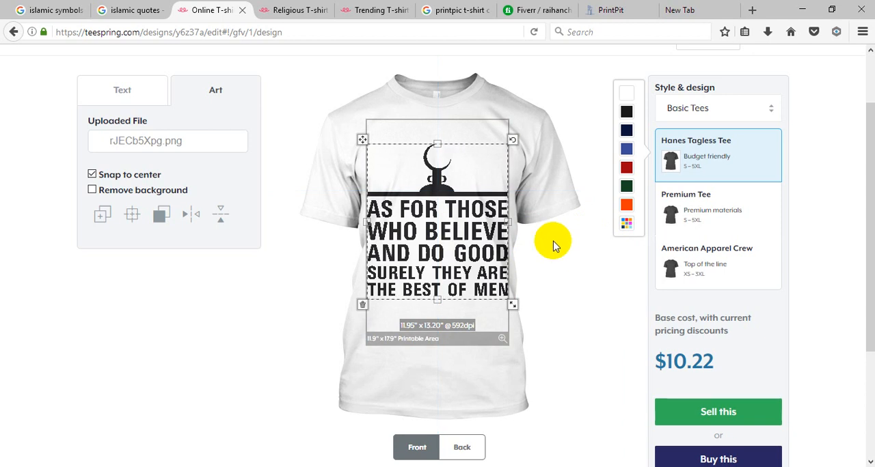
{"action": "left_click", "coordinate": [460, 222]}
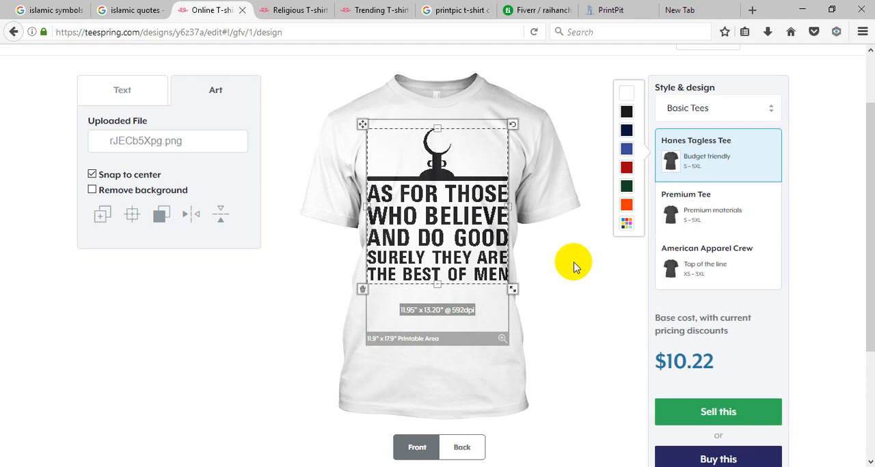
{"action": "left_click", "coordinate": [592, 303]}
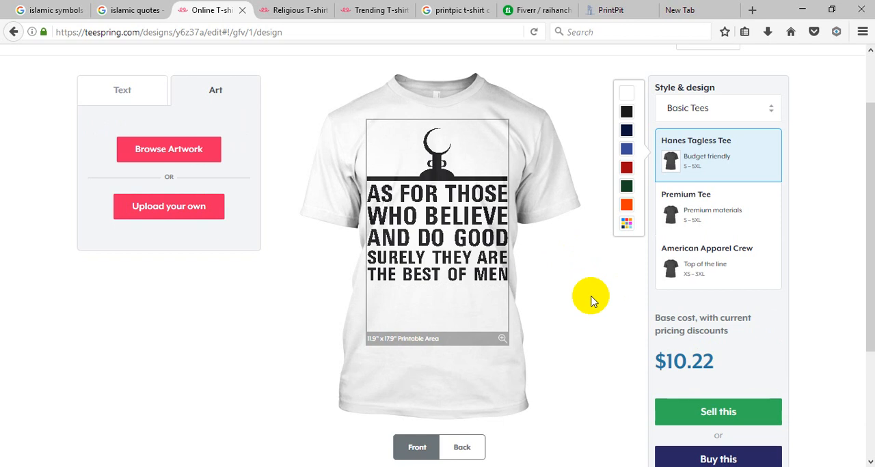
Step: Zoom in on the tee's printable area to inspect the artwork, and restore the normal view
{"action": "scroll", "coordinate": [611, 297], "scroll_direction": "down", "scroll_amount": 2}
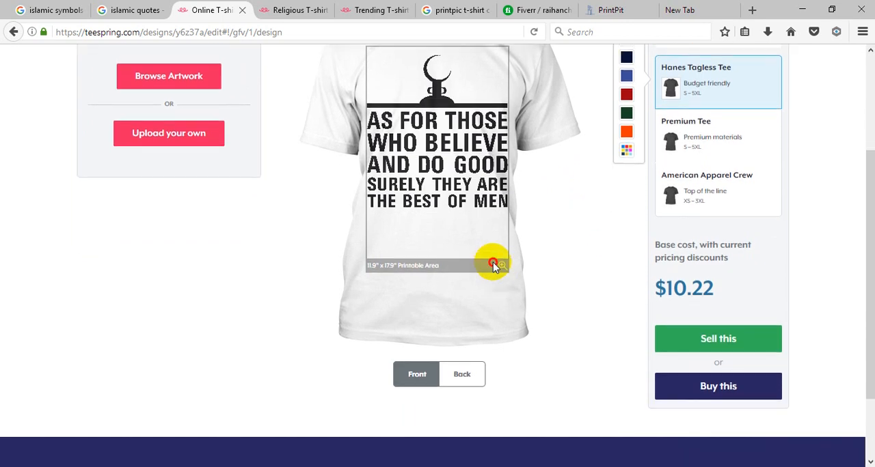
{"action": "left_click", "coordinate": [501, 267]}
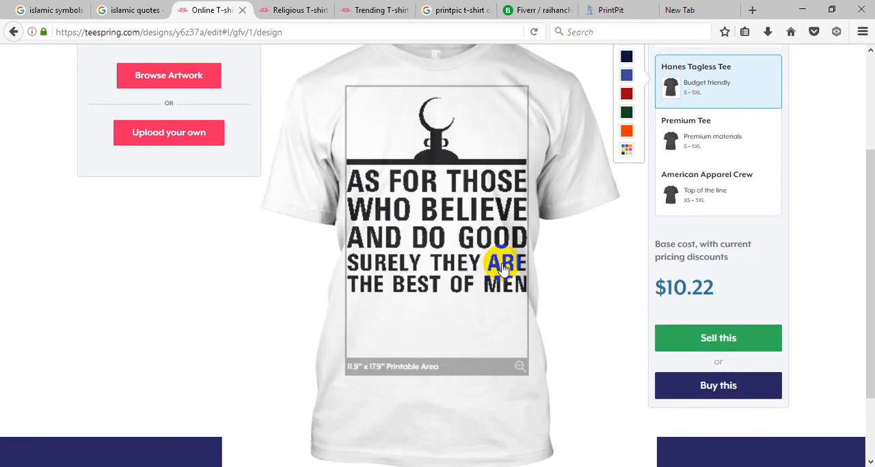
{"action": "left_click", "coordinate": [521, 373]}
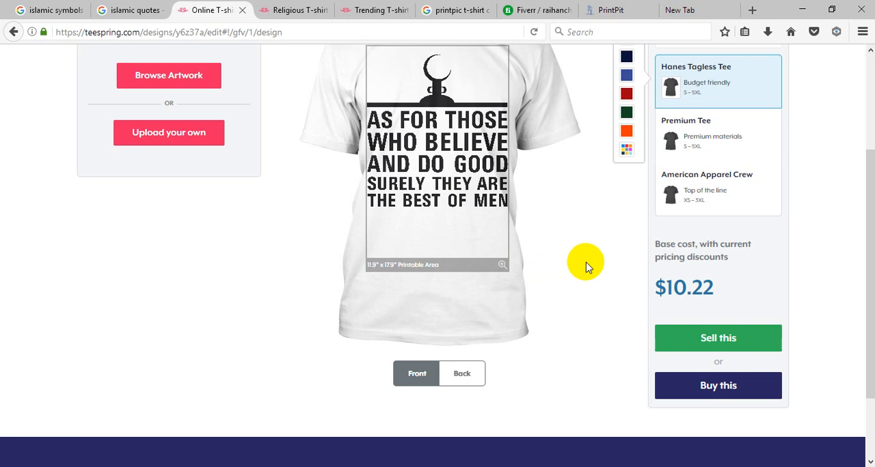
{"action": "scroll", "coordinate": [507, 226], "scroll_direction": "up", "scroll_amount": 4}
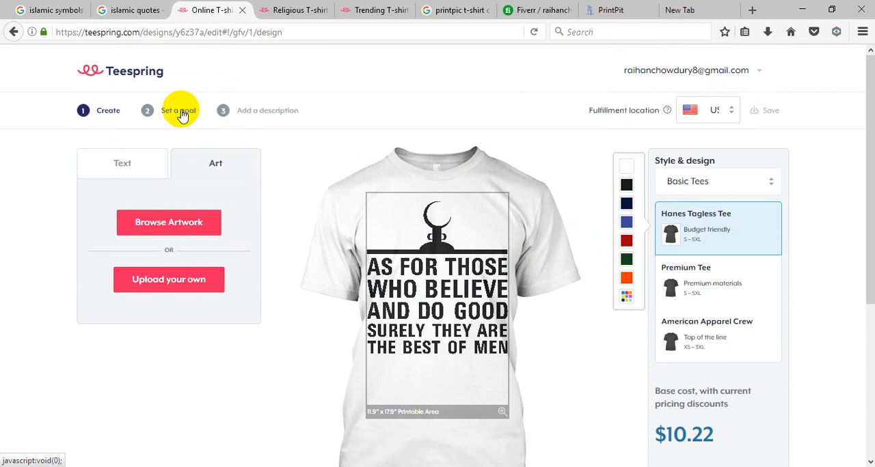
{"action": "scroll", "coordinate": [724, 178], "scroll_direction": "down", "scroll_amount": 2}
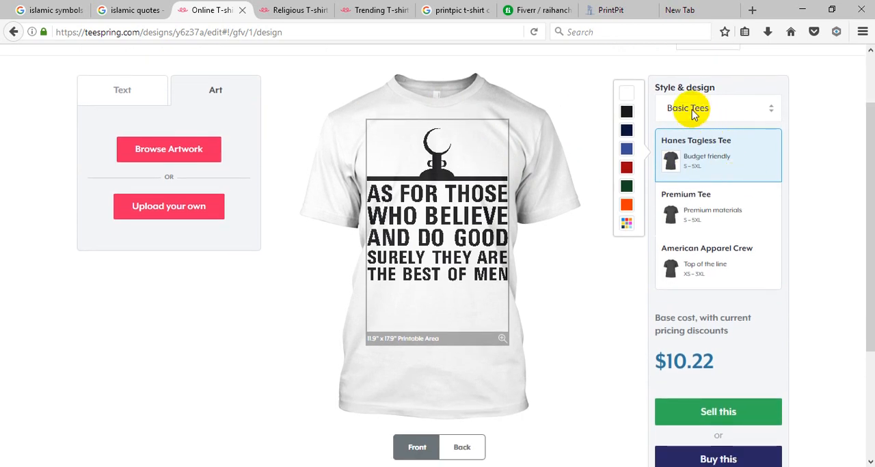
Step: Change the Teespring product category to Long Sleeve Tees and browse its styles
{"action": "left_click", "coordinate": [718, 108]}
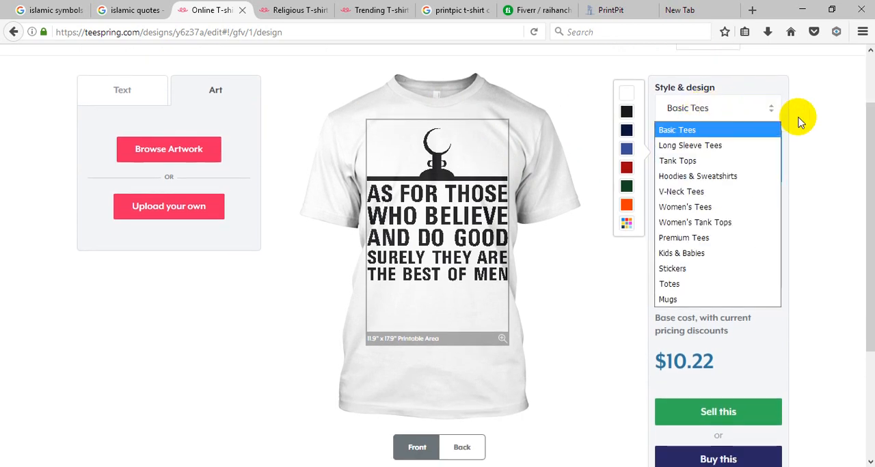
{"action": "left_click", "coordinate": [754, 151]}
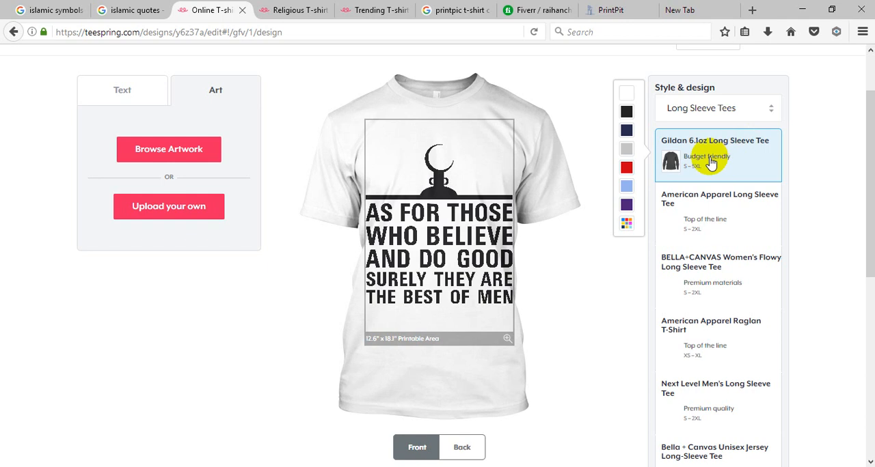
{"action": "scroll", "coordinate": [747, 246], "scroll_direction": "down", "scroll_amount": 4}
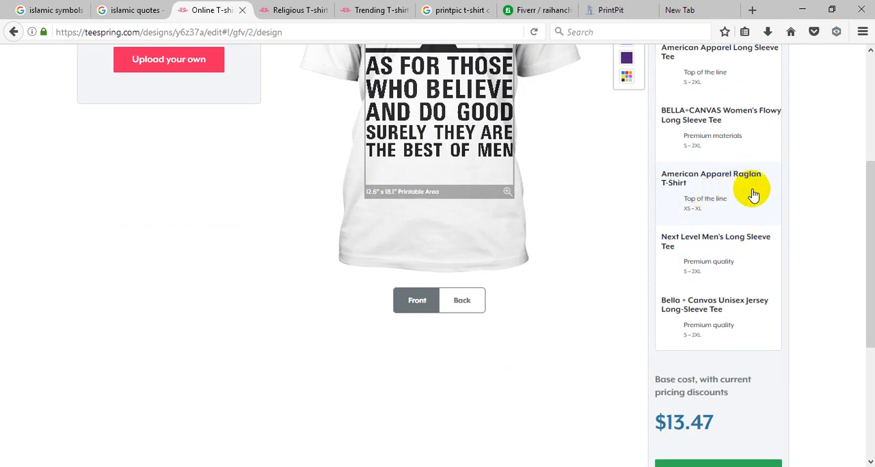
Step: Try the artwork on the American Apparel Raglan, Next Level Men's, Bella + Canvas Unisex Jersey and American Apparel long-sleeve styles
{"action": "left_click", "coordinate": [752, 196]}
{"action": "scroll", "coordinate": [684, 195], "scroll_direction": "up", "scroll_amount": 4}
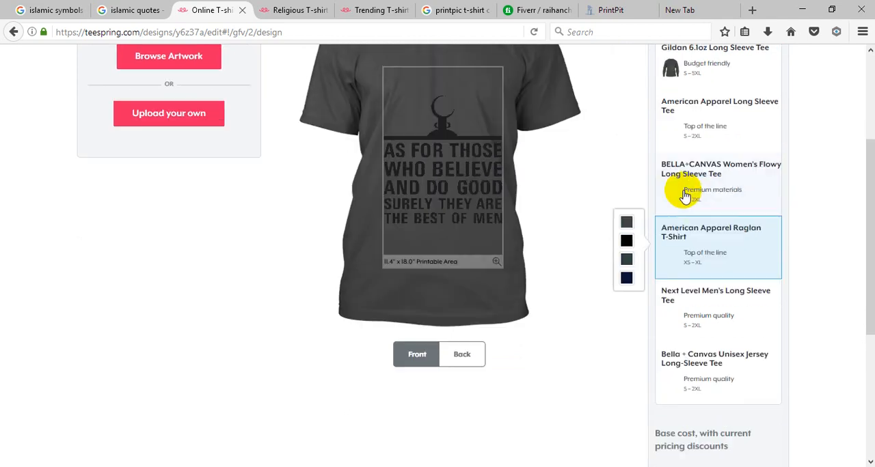
{"action": "scroll", "coordinate": [723, 253], "scroll_direction": "down", "scroll_amount": 2}
{"action": "left_click", "coordinate": [719, 311]}
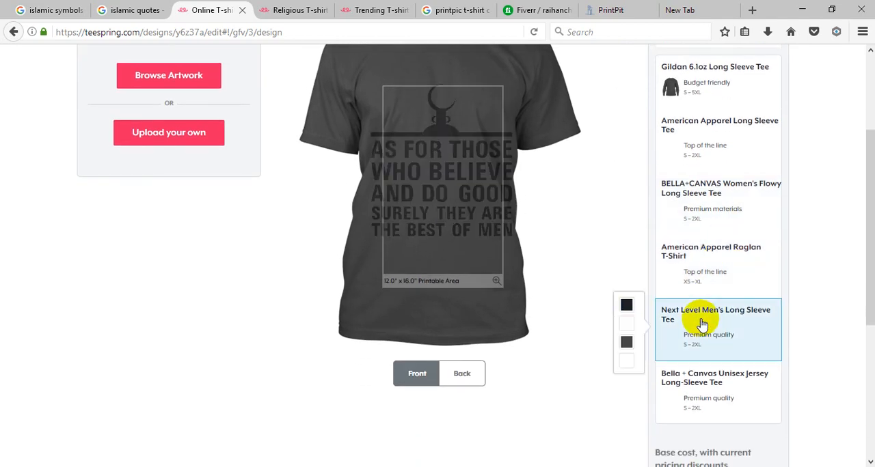
{"action": "scroll", "coordinate": [719, 311], "scroll_direction": "down", "scroll_amount": 4}
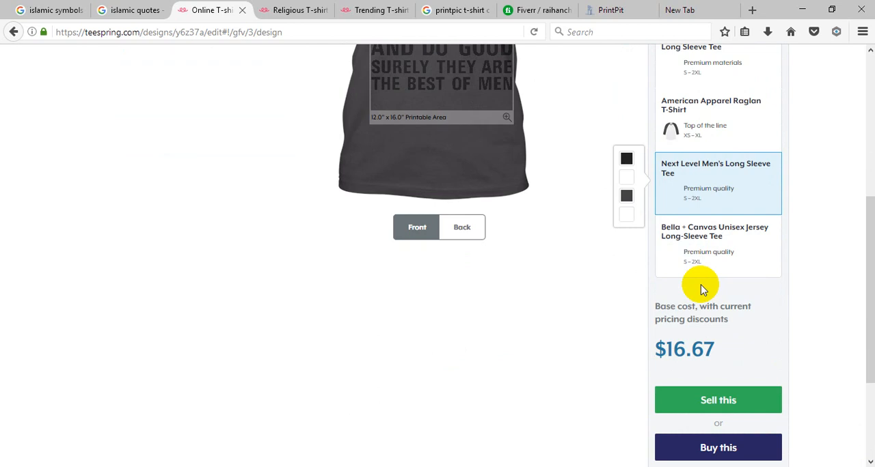
{"action": "left_click", "coordinate": [708, 251]}
{"action": "scroll", "coordinate": [710, 251], "scroll_direction": "up", "scroll_amount": 6}
{"action": "left_click", "coordinate": [713, 205]}
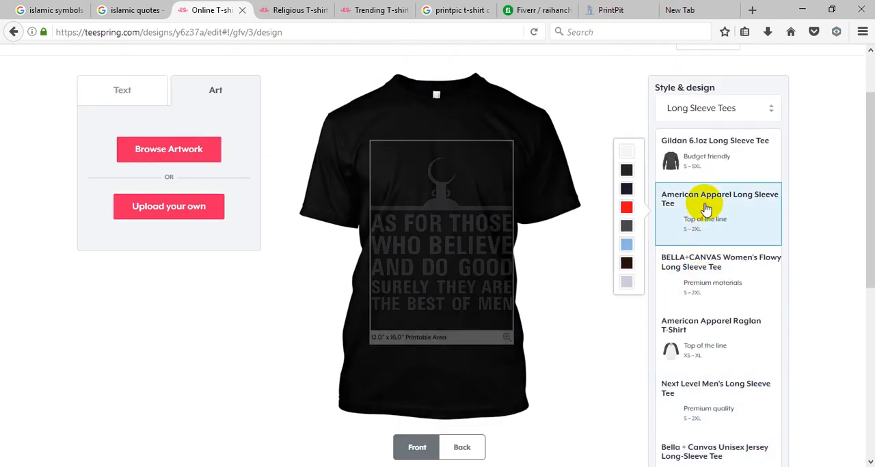
Step: Choose the Gildan 6.1oz Long Sleeve Tee and set its color to white
{"action": "left_click", "coordinate": [711, 174]}
{"action": "scroll", "coordinate": [711, 174], "scroll_direction": "up", "scroll_amount": 2}
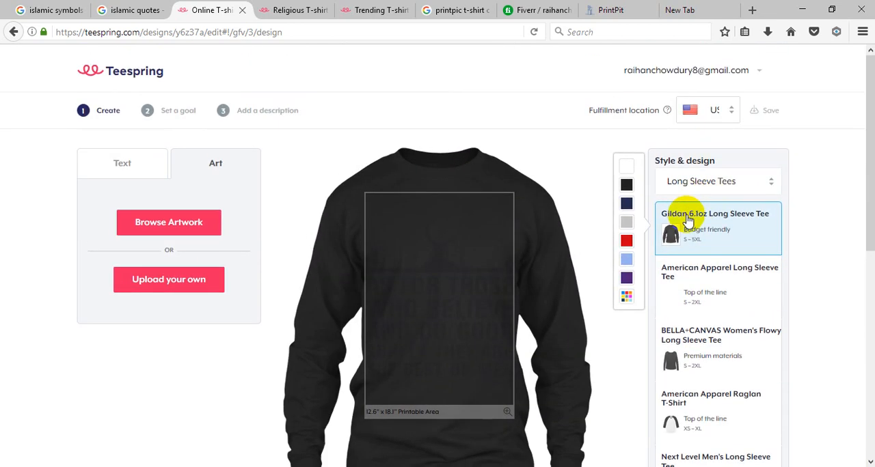
{"action": "left_click", "coordinate": [624, 168]}
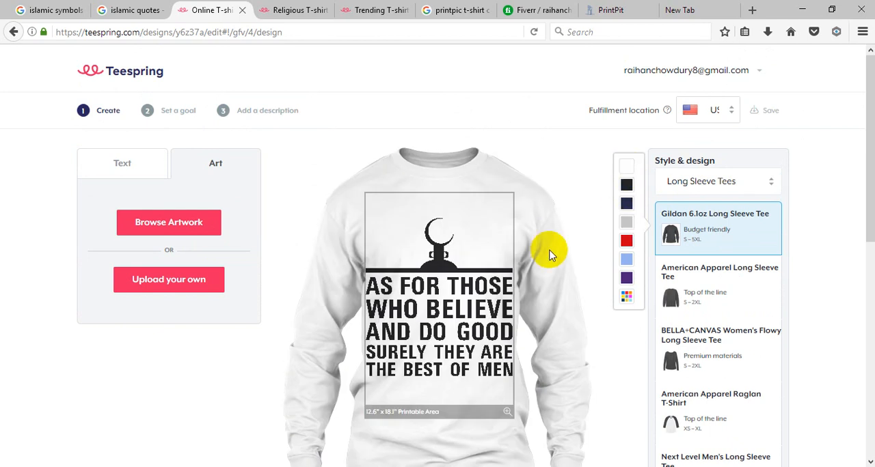
Step: Look through the long-sleeve styles and select the American Apparel Long Sleeve Tee
{"action": "scroll", "coordinate": [553, 250], "scroll_direction": "down", "scroll_amount": 2}
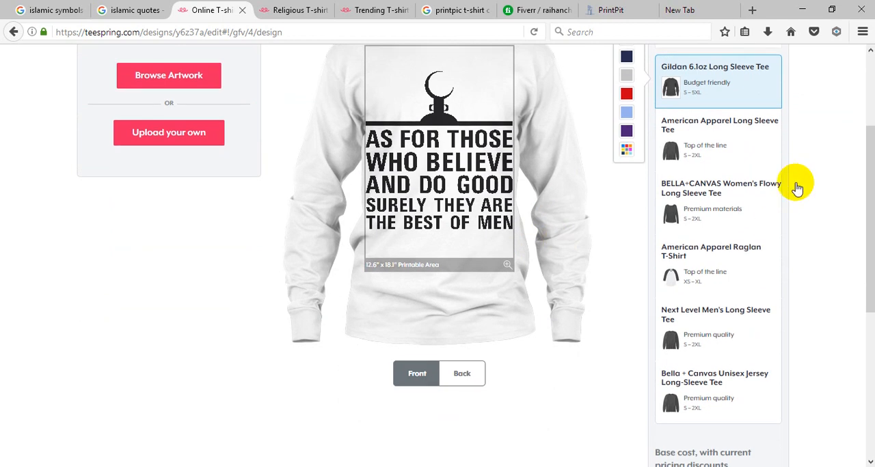
{"action": "scroll", "coordinate": [492, 322], "scroll_direction": "up", "scroll_amount": 1}
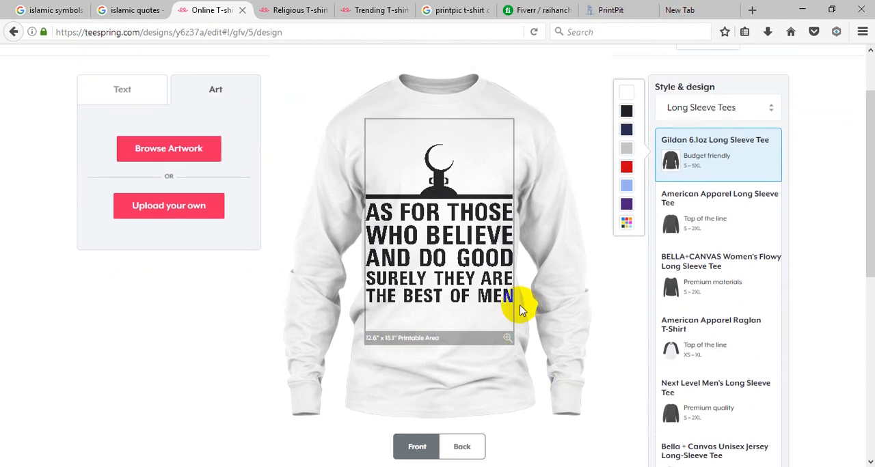
{"action": "left_click", "coordinate": [709, 217]}
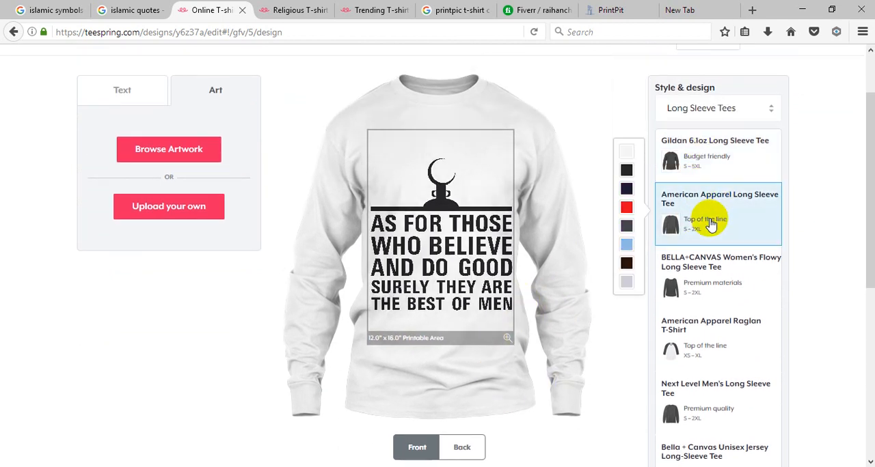
Step: Try the artwork on the Gildan 6.1oz Long Sleeve Tee and look through the remaining long-sleeve styles
{"action": "left_click", "coordinate": [704, 156]}
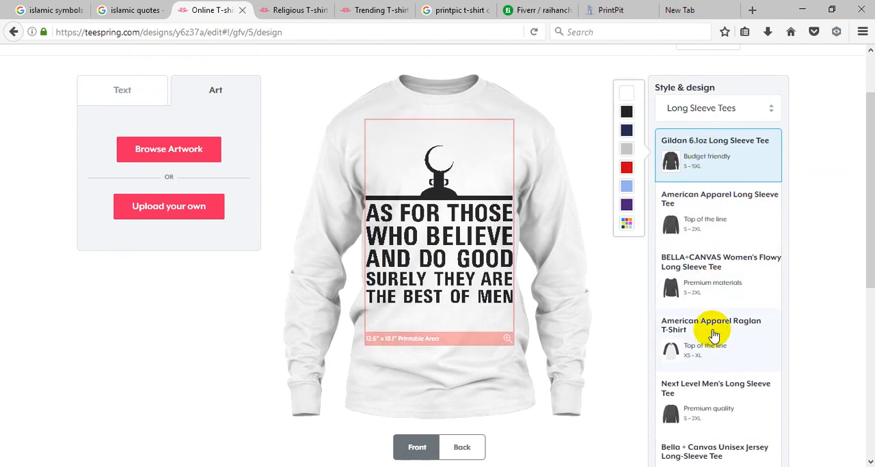
{"action": "scroll", "coordinate": [753, 372], "scroll_direction": "down", "scroll_amount": 2}
{"action": "scroll", "coordinate": [757, 367], "scroll_direction": "down", "scroll_amount": 2}
{"action": "scroll", "coordinate": [720, 266], "scroll_direction": "up", "scroll_amount": 5}
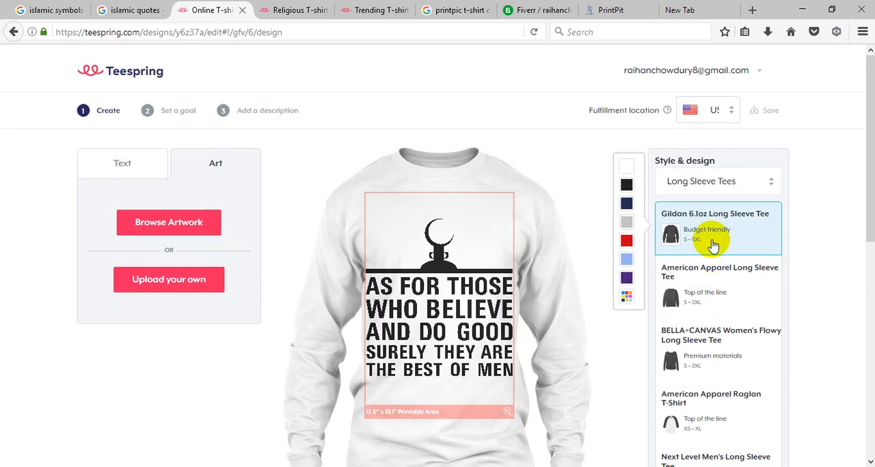
Step: Try the Tank Tops and V-Neck Tees product categories for the artwork
{"action": "left_click", "coordinate": [743, 181]}
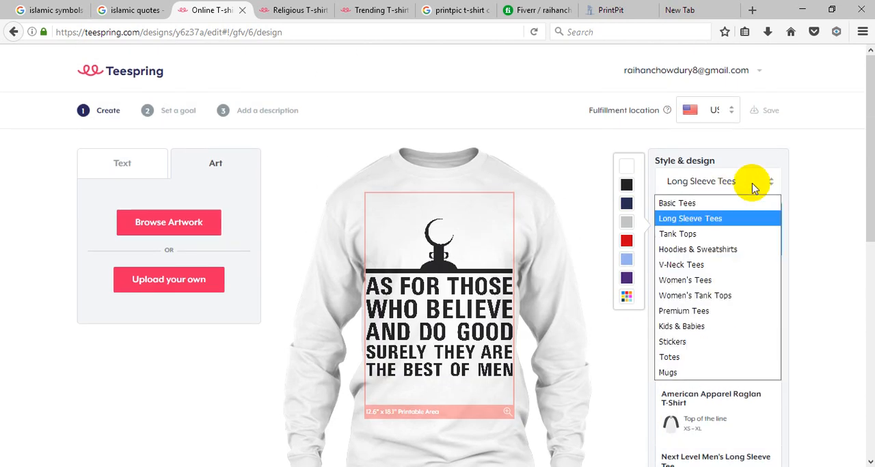
{"action": "left_click", "coordinate": [738, 234]}
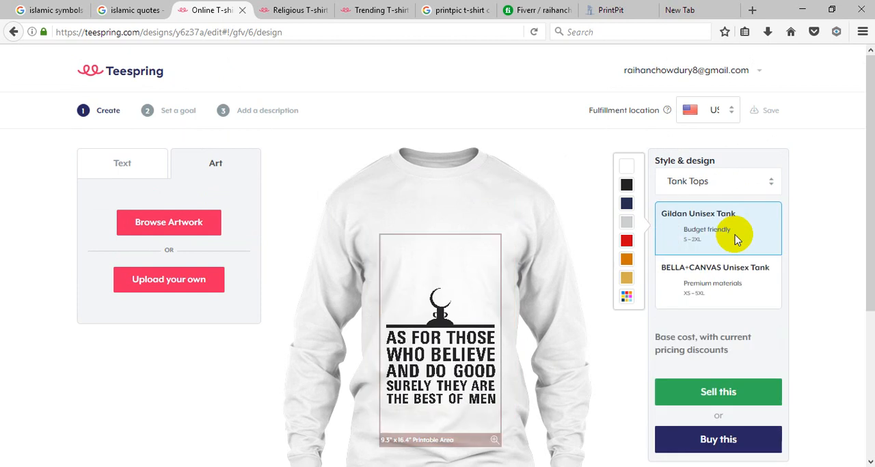
{"action": "left_click", "coordinate": [738, 237]}
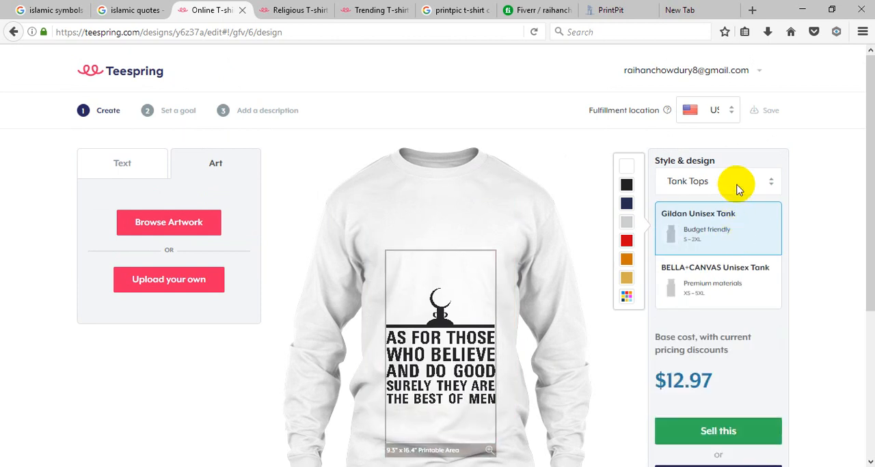
{"action": "left_click", "coordinate": [736, 183]}
{"action": "left_click", "coordinate": [726, 263]}
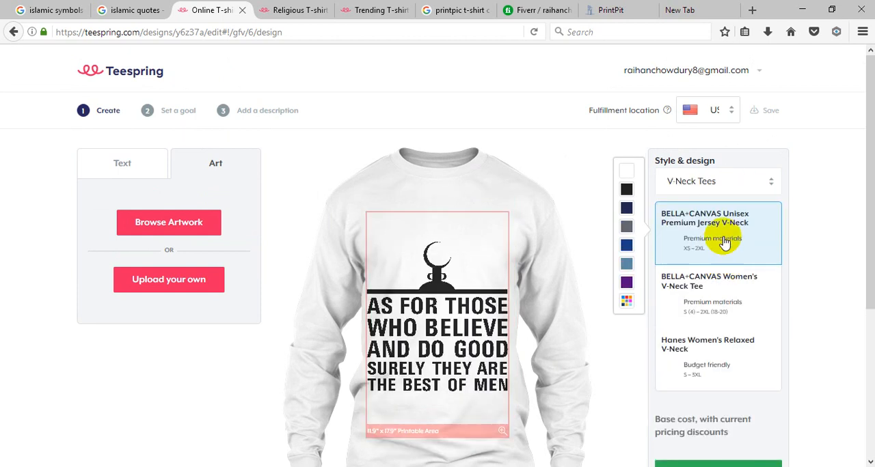
Step: Change the product category to Premium Tees and choose the American Apparel Triblend style
{"action": "left_click", "coordinate": [708, 182]}
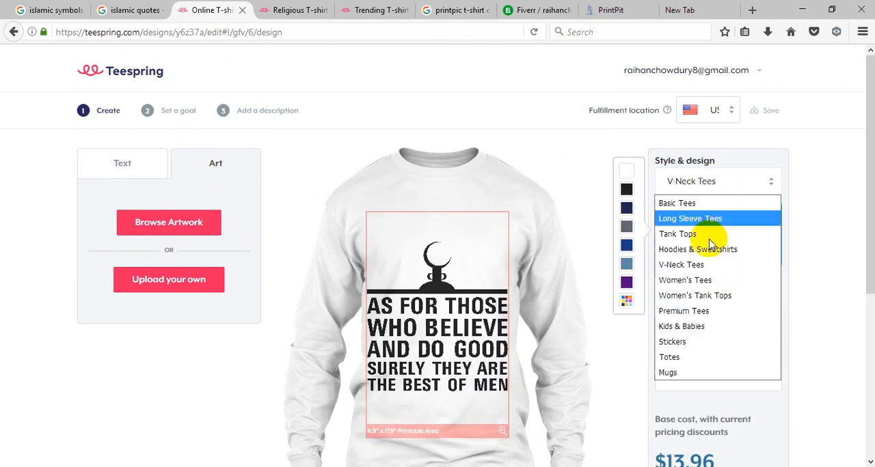
{"action": "left_click", "coordinate": [700, 310]}
{"action": "scroll", "coordinate": [703, 313], "scroll_direction": "down", "scroll_amount": 1}
{"action": "scroll", "coordinate": [704, 313], "scroll_direction": "down", "scroll_amount": 1}
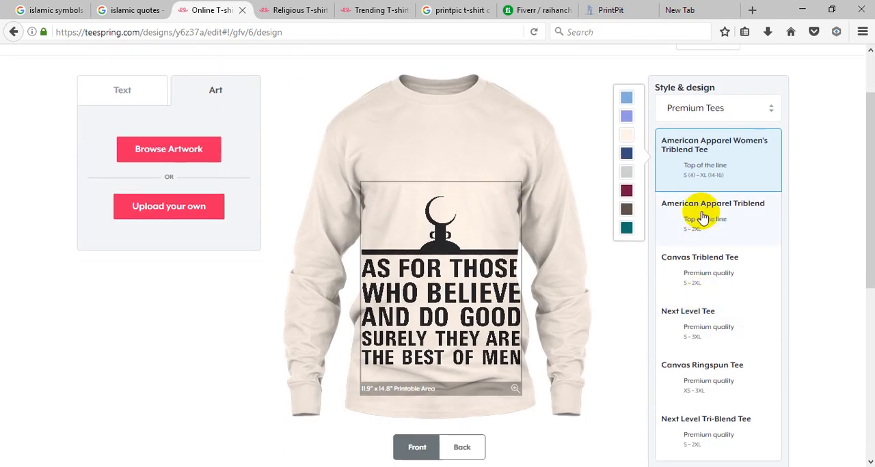
{"action": "left_click", "coordinate": [705, 226]}
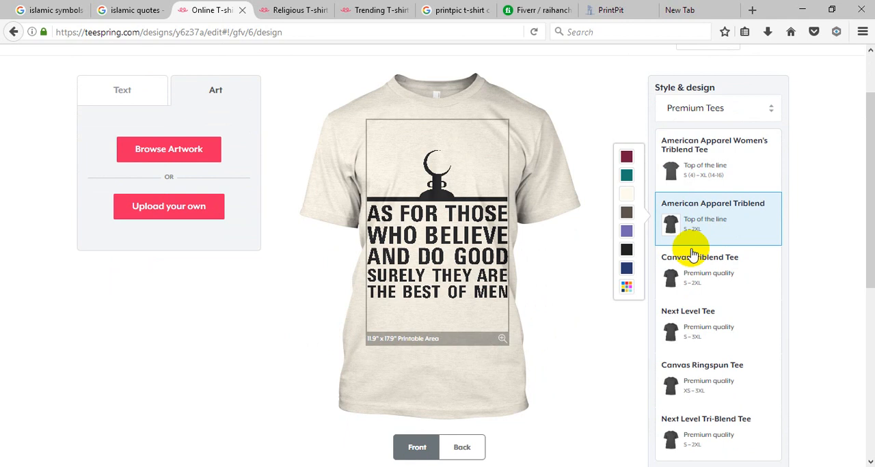
{"action": "scroll", "coordinate": [759, 357], "scroll_direction": "down", "scroll_amount": 6}
{"action": "scroll", "coordinate": [778, 345], "scroll_direction": "up", "scroll_amount": 4}
{"action": "scroll", "coordinate": [776, 343], "scroll_direction": "up", "scroll_amount": 4}
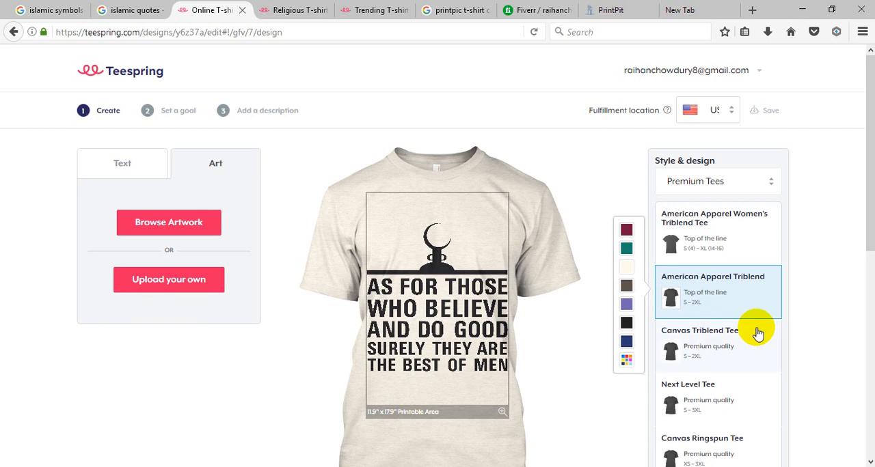
Step: Move the artwork up near the top of the printable area, keeping it horizontally centered, and deselect it
{"action": "left_click", "coordinate": [423, 284]}
{"action": "left_click_drag", "start_coordinate": [419, 289], "coordinate": [386, 276]}
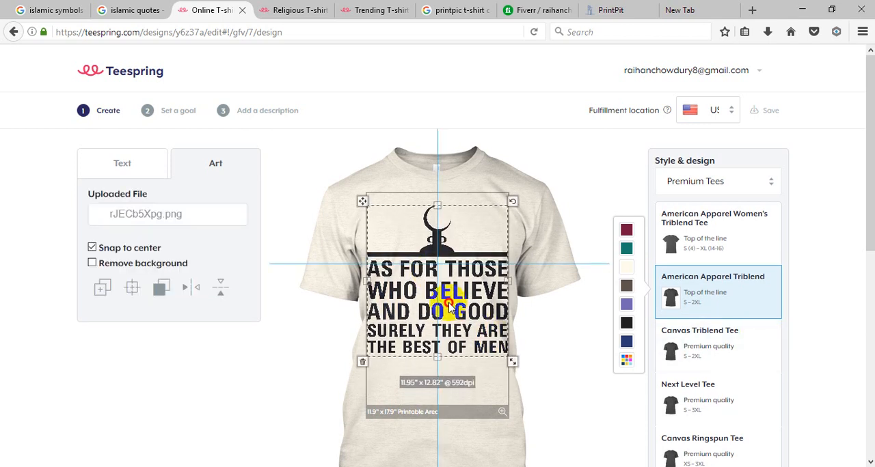
{"action": "left_click_drag", "start_coordinate": [449, 308], "coordinate": [454, 303]}
{"action": "scroll", "coordinate": [567, 317], "scroll_direction": "down", "scroll_amount": 3}
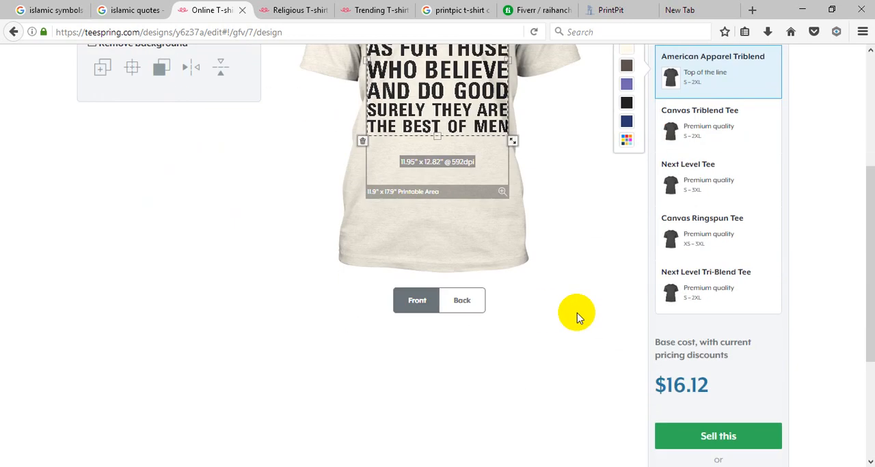
{"action": "left_click", "coordinate": [576, 316]}
{"action": "scroll", "coordinate": [574, 300], "scroll_direction": "up", "scroll_amount": 2}
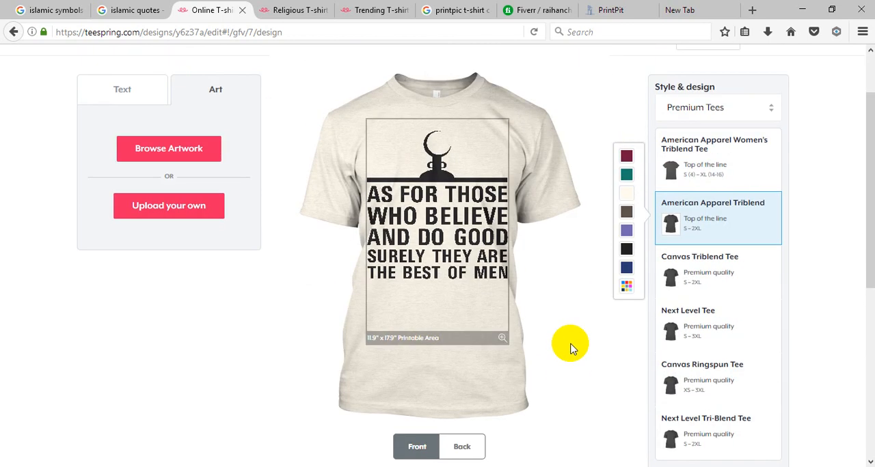
Step: Open the Set a goal stage for the tee and look over its profit estimator and apparel options
{"action": "scroll", "coordinate": [577, 352], "scroll_direction": "down", "scroll_amount": 3}
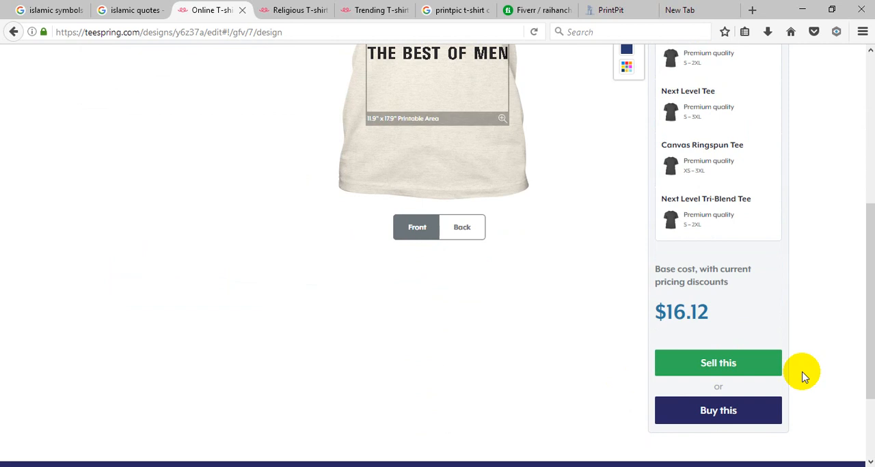
{"action": "left_click", "coordinate": [723, 364]}
{"action": "left_click", "coordinate": [703, 372]}
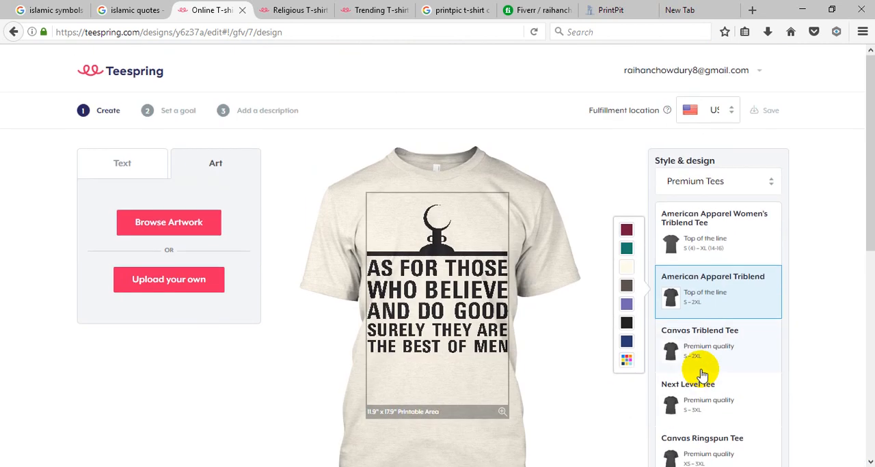
{"action": "scroll", "coordinate": [752, 403], "scroll_direction": "down", "scroll_amount": 3}
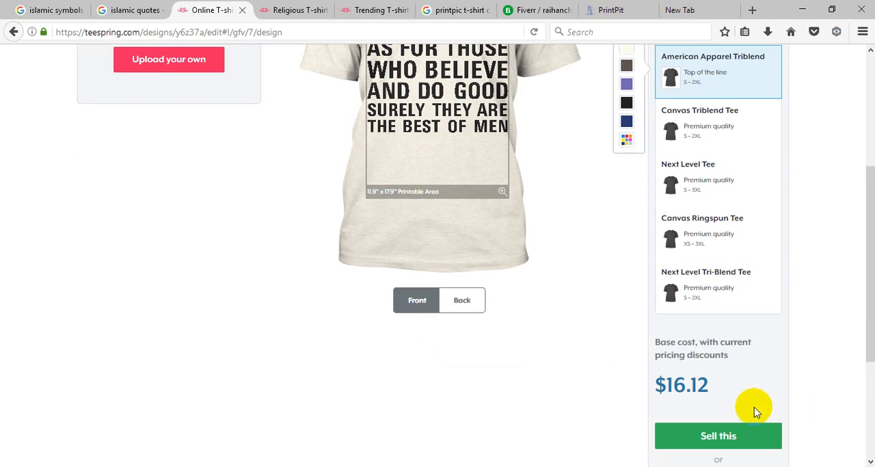
{"action": "scroll", "coordinate": [748, 384], "scroll_direction": "up", "scroll_amount": 2}
{"action": "scroll", "coordinate": [700, 395], "scroll_direction": "up", "scroll_amount": 2}
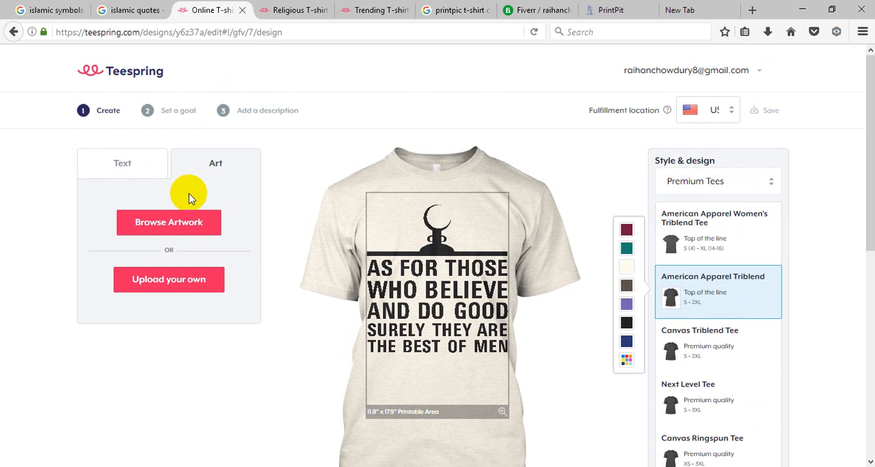
{"action": "left_click", "coordinate": [166, 114]}
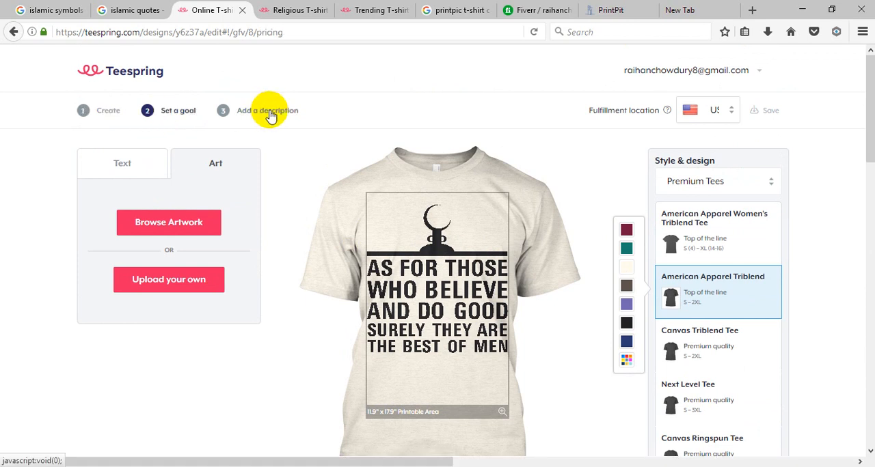
{"action": "scroll", "coordinate": [669, 333], "scroll_direction": "up", "scroll_amount": 4}
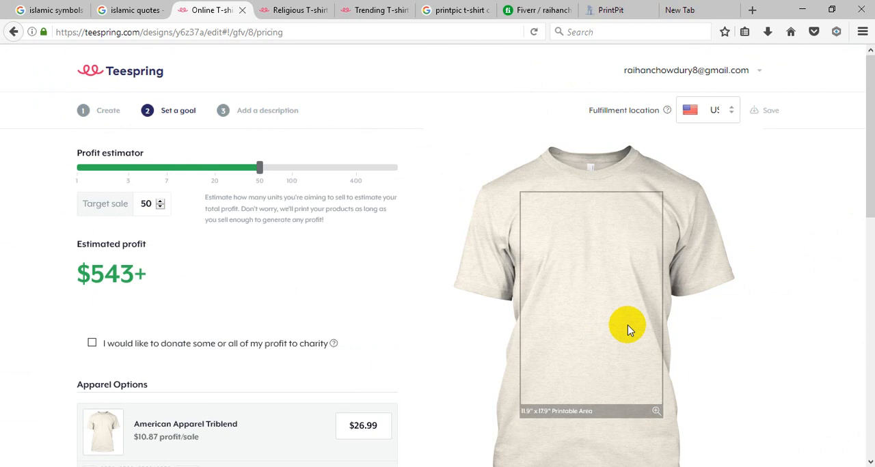
{"action": "scroll", "coordinate": [171, 224], "scroll_direction": "down", "scroll_amount": 1}
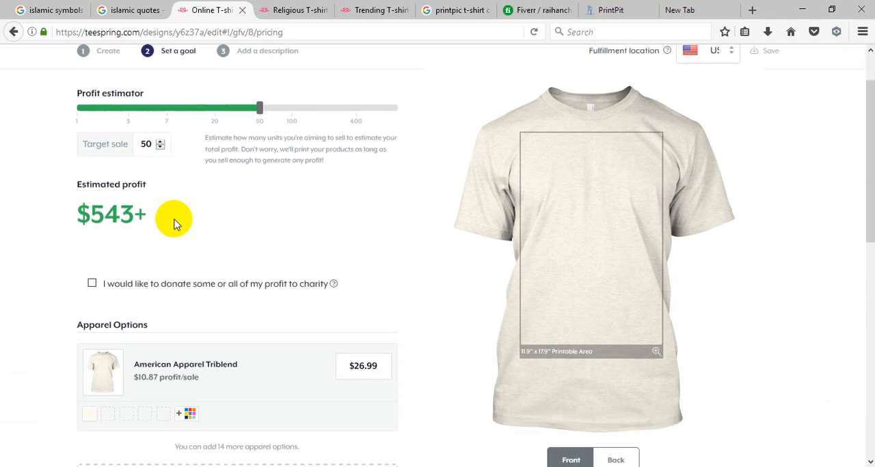
{"action": "scroll", "coordinate": [173, 225], "scroll_direction": "down", "scroll_amount": 4}
{"action": "scroll", "coordinate": [293, 217], "scroll_direction": "up", "scroll_amount": 5}
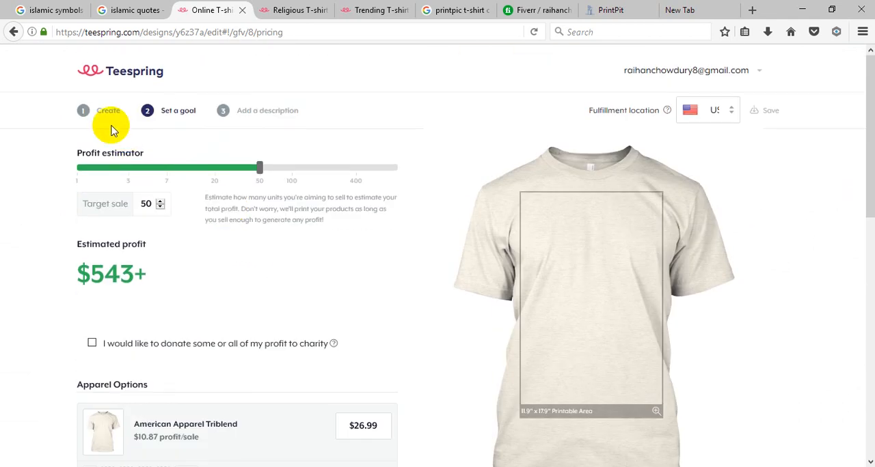
Step: Return to the Create stage and check the artwork on the American Apparel Triblend tee
{"action": "left_click", "coordinate": [97, 115]}
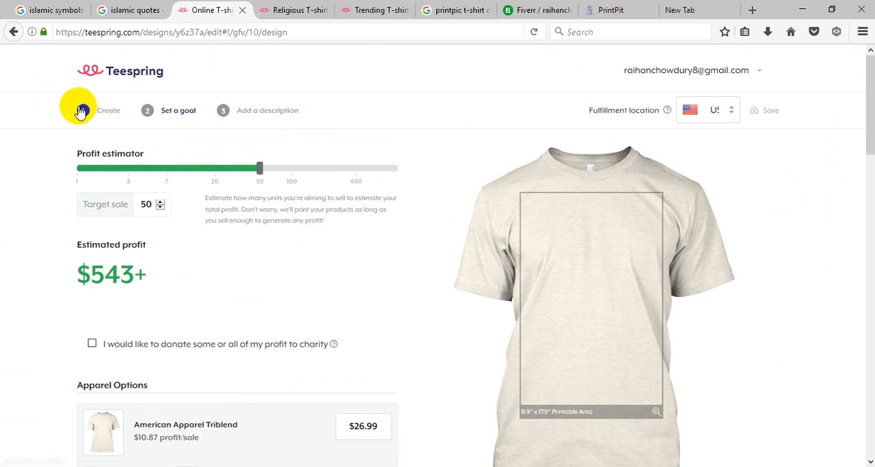
{"action": "left_click", "coordinate": [80, 110]}
{"action": "scroll", "coordinate": [424, 214], "scroll_direction": "down", "scroll_amount": 10}
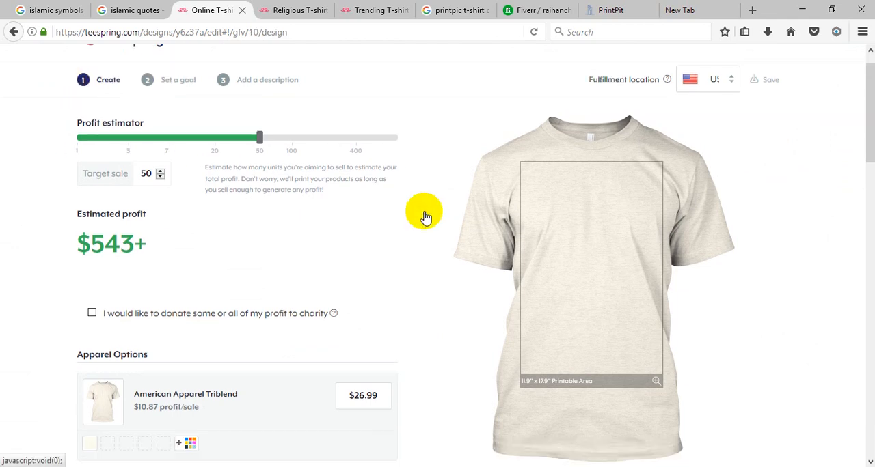
{"action": "scroll", "coordinate": [462, 261], "scroll_direction": "up", "scroll_amount": 4}
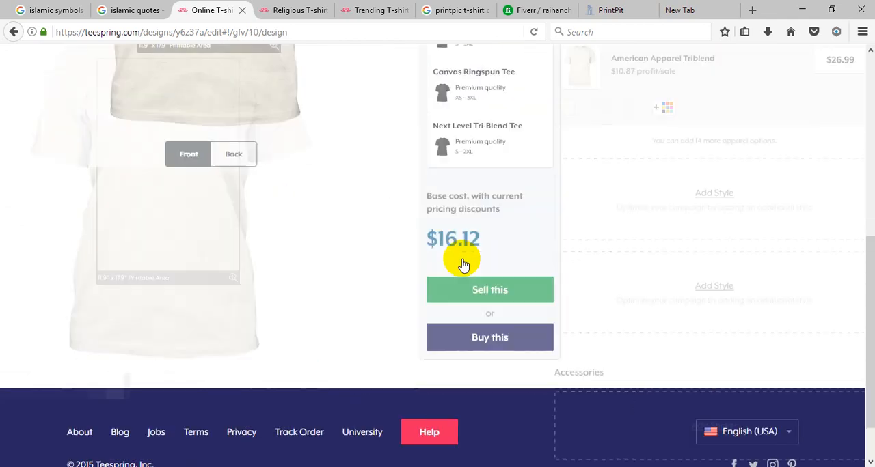
{"action": "scroll", "coordinate": [456, 259], "scroll_direction": "up", "scroll_amount": 3}
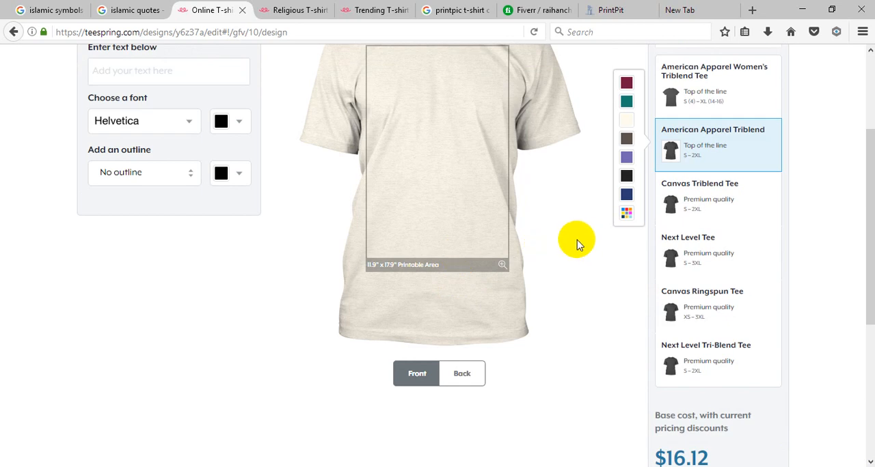
{"action": "scroll", "coordinate": [549, 234], "scroll_direction": "up", "scroll_amount": 2}
{"action": "left_click", "coordinate": [476, 177]}
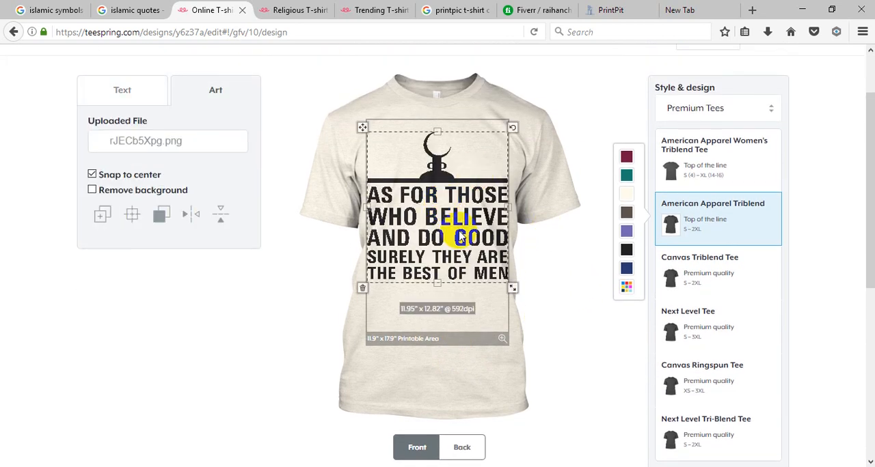
{"action": "left_click", "coordinate": [563, 306]}
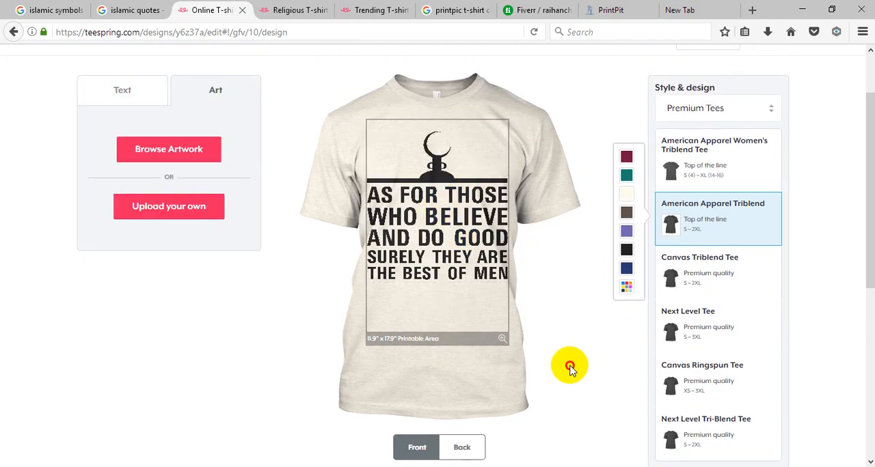
Step: Proceed to selling the American Apparel Triblend tee and bring up its profit estimator
{"action": "scroll", "coordinate": [581, 404], "scroll_direction": "down", "scroll_amount": 5}
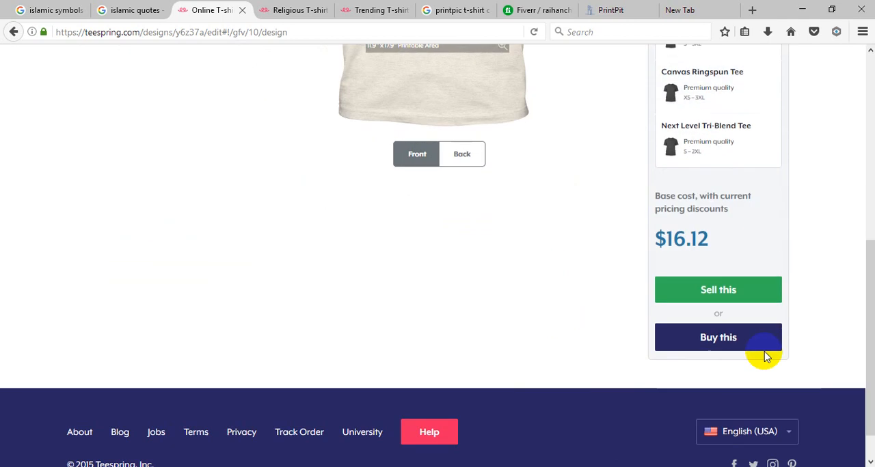
{"action": "left_click", "coordinate": [721, 292]}
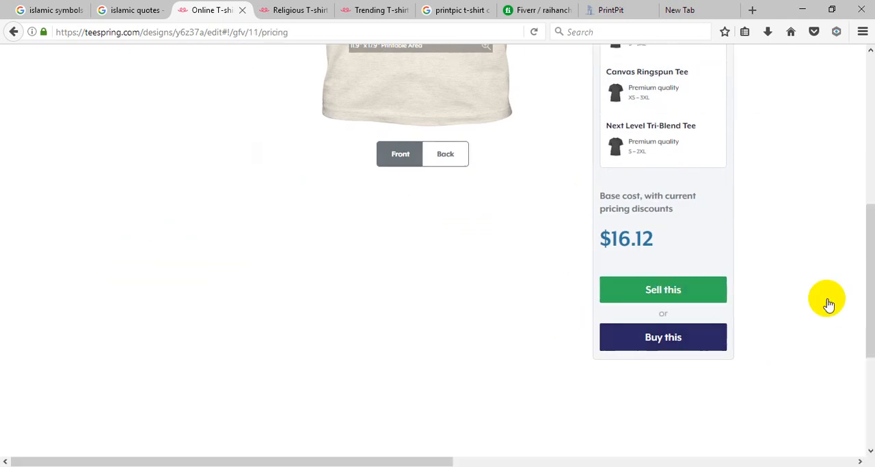
{"action": "scroll", "coordinate": [684, 306], "scroll_direction": "up", "scroll_amount": 4}
{"action": "scroll", "coordinate": [718, 304], "scroll_direction": "up", "scroll_amount": 1}
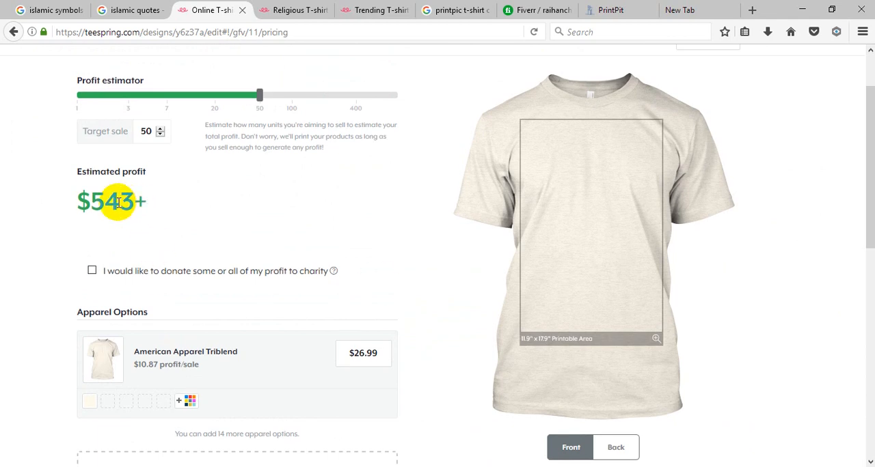
Step: Set the profit estimator's target sale to 10 units
{"action": "left_click_drag", "start_coordinate": [259, 97], "coordinate": [166, 107]}
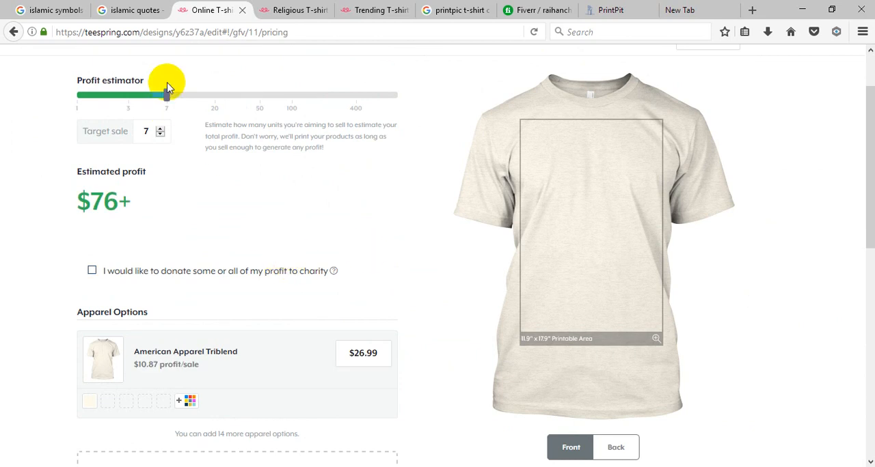
{"action": "mouse_move", "coordinate": [167, 97]}
{"action": "left_click_drag", "start_coordinate": [167, 97], "coordinate": [186, 111]}
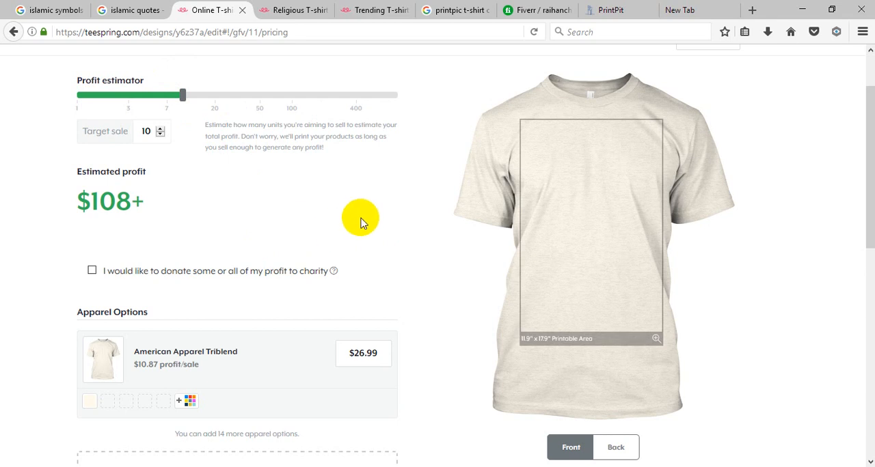
Step: Check the tee's selling price and the options for adding more styles and accessories
{"action": "scroll", "coordinate": [360, 218], "scroll_direction": "down", "scroll_amount": 3}
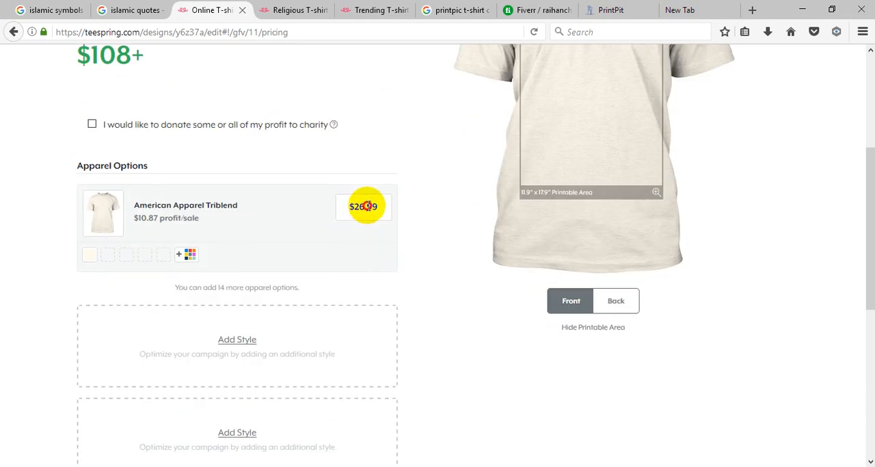
{"action": "left_click", "coordinate": [365, 207]}
{"action": "left_click", "coordinate": [395, 168]}
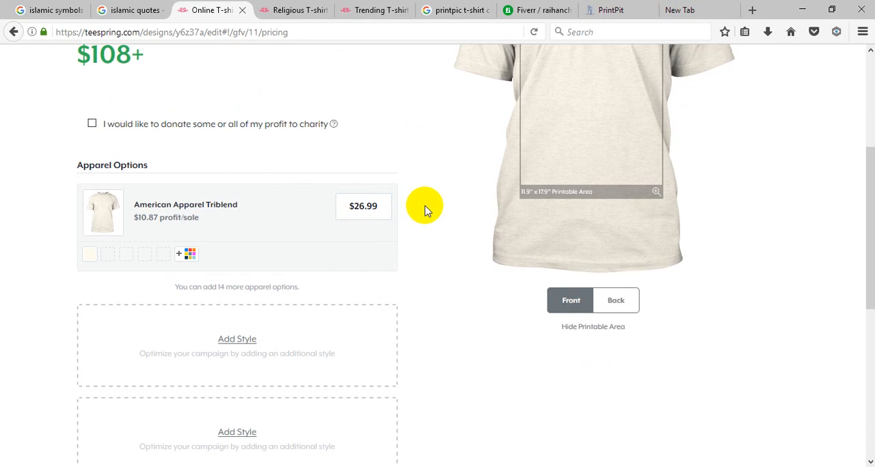
{"action": "scroll", "coordinate": [423, 208], "scroll_direction": "down", "scroll_amount": 3}
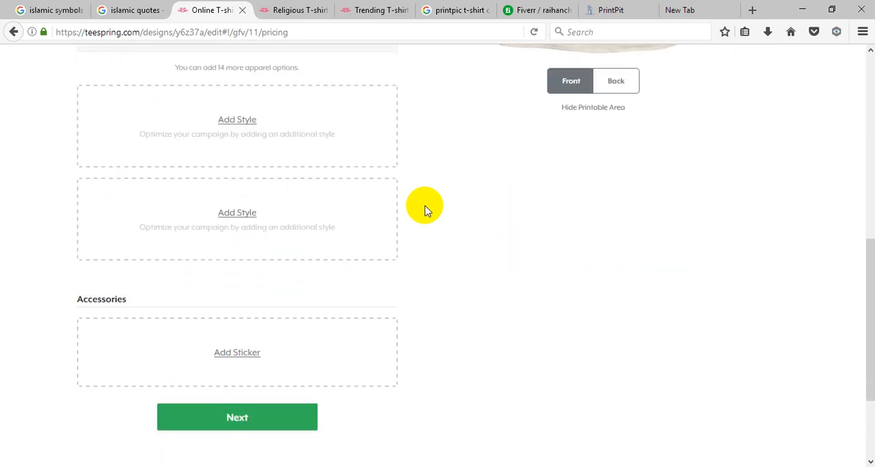
Step: Add a style slot for the campaign and check its product choices, including the Gildan 8oz Heavy Blend Hoodie
{"action": "scroll", "coordinate": [495, 208], "scroll_direction": "up", "scroll_amount": 1}
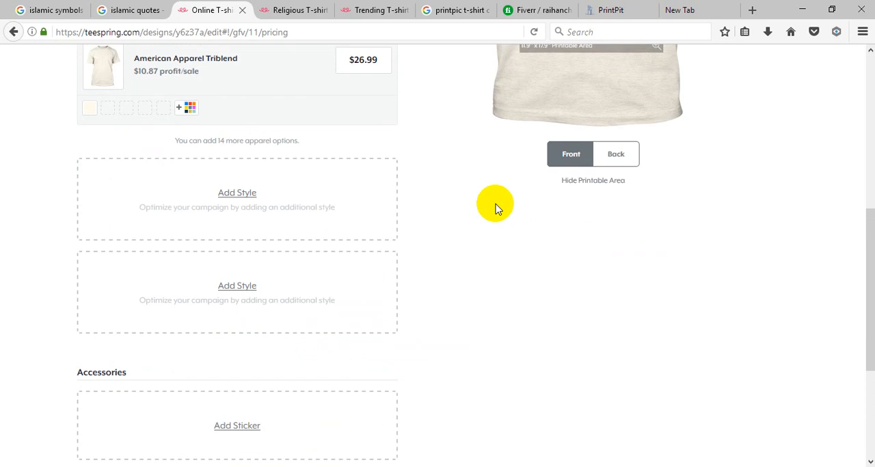
{"action": "left_click", "coordinate": [236, 195]}
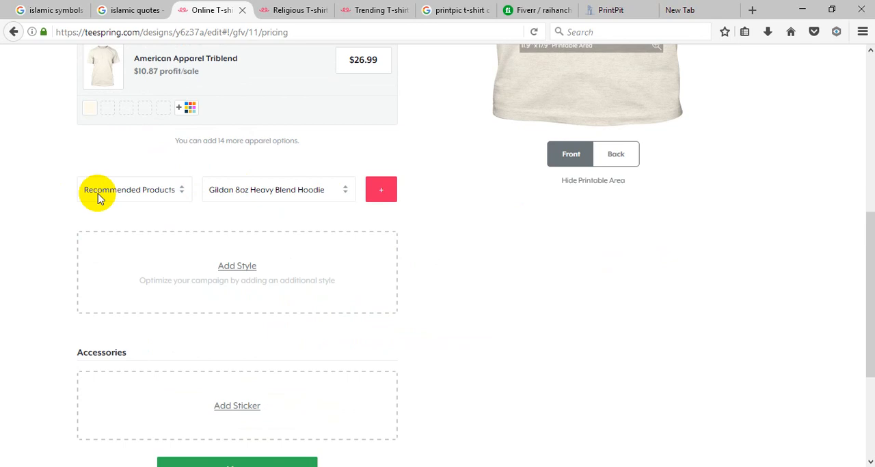
{"action": "left_click", "coordinate": [167, 192]}
{"action": "left_click", "coordinate": [219, 192]}
{"action": "left_click", "coordinate": [295, 192]}
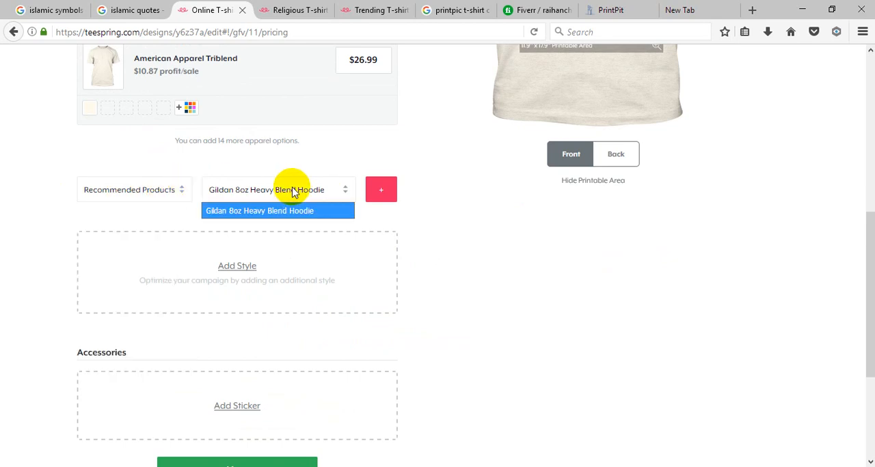
{"action": "left_click", "coordinate": [305, 192]}
Step: Continue to the Add a description stage of the campaign with only the American Apparel Triblend tee
{"action": "scroll", "coordinate": [459, 229], "scroll_direction": "down", "scroll_amount": 4}
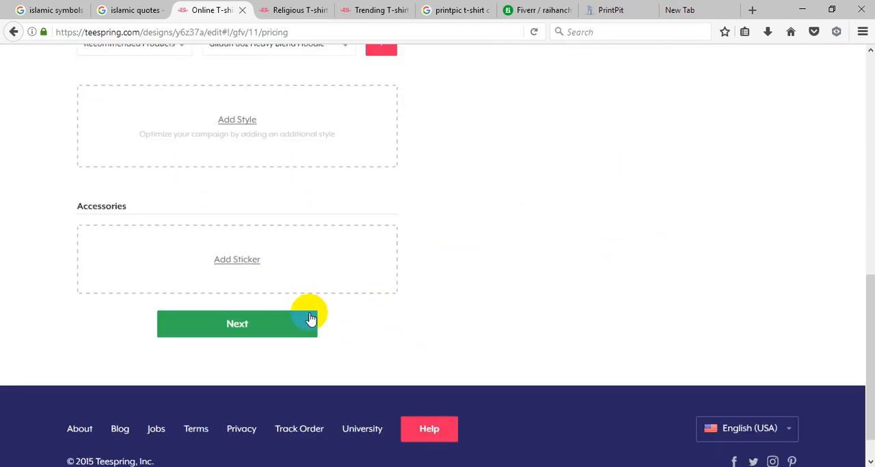
{"action": "left_click", "coordinate": [255, 325]}
{"action": "scroll", "coordinate": [497, 292], "scroll_direction": "up", "scroll_amount": 5}
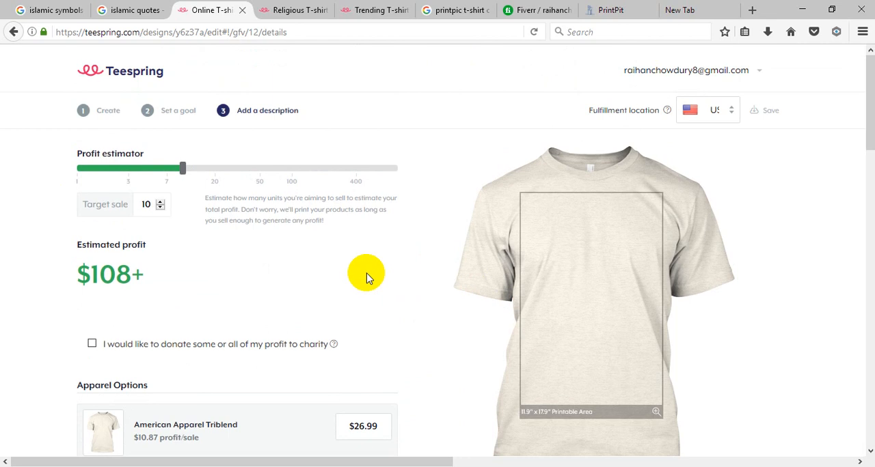
Step: Switch to PrintPit and upload white.png as a new image for the Custom Black Sweatshirt
{"action": "left_click", "coordinate": [619, 10]}
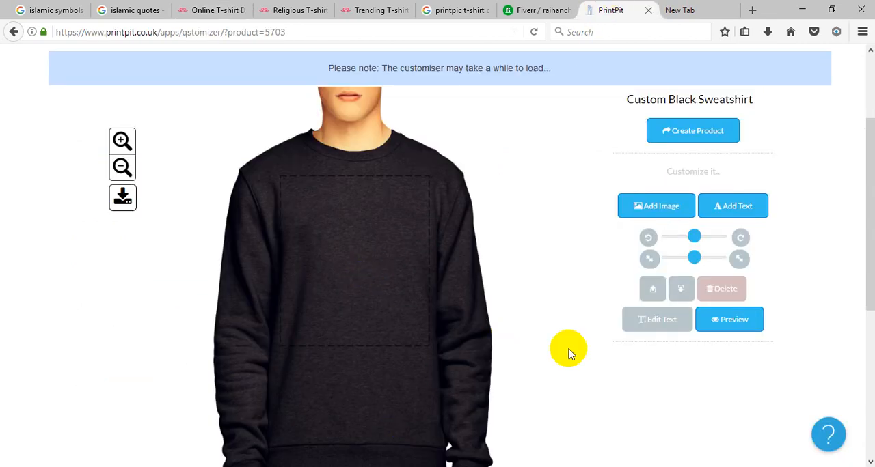
{"action": "left_click", "coordinate": [630, 208]}
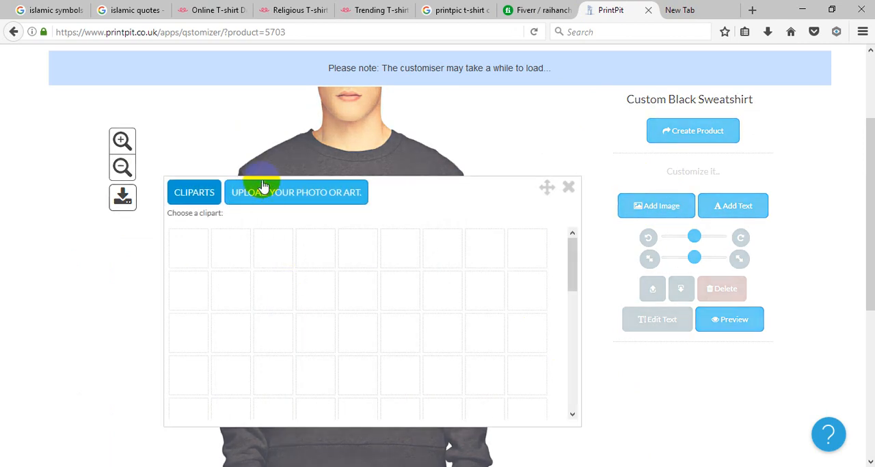
{"action": "left_click", "coordinate": [262, 194]}
{"action": "left_click", "coordinate": [209, 228]}
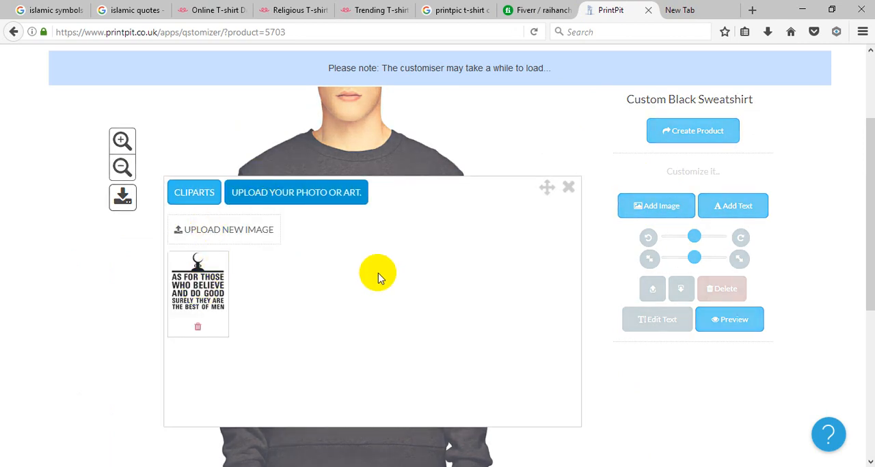
{"action": "left_click", "coordinate": [265, 233]}
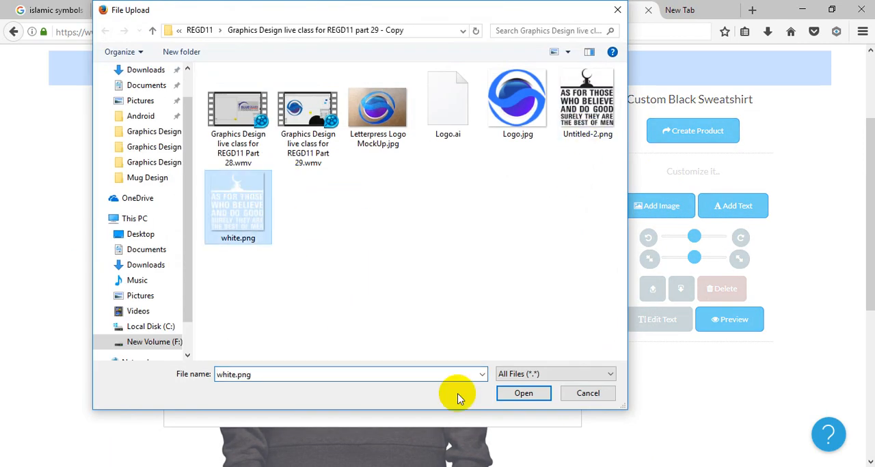
{"action": "left_click", "coordinate": [521, 395]}
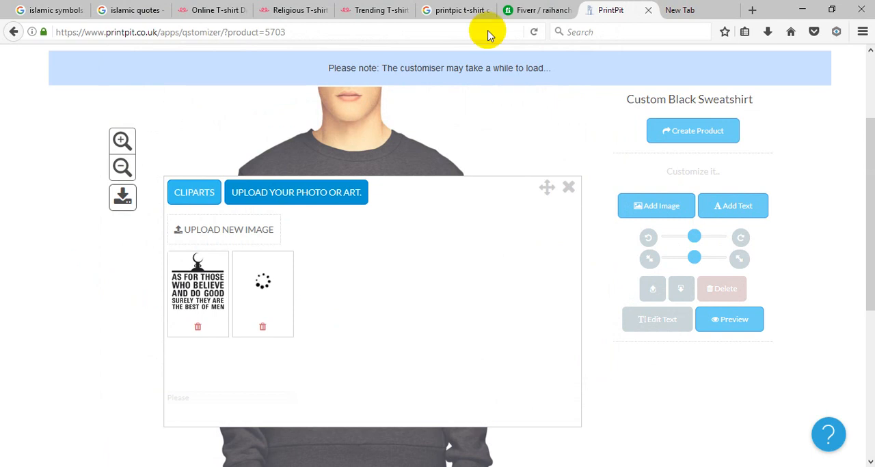
Step: Return to the Teespring campaign details and enter "Peace t-shirt" as the campaign title, leaving the description empty
{"action": "left_click", "coordinate": [216, 10]}
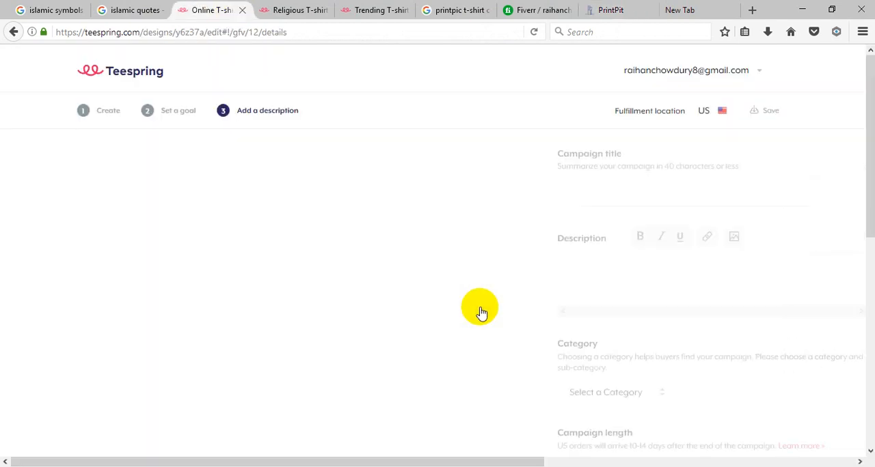
{"action": "left_click", "coordinate": [130, 190]}
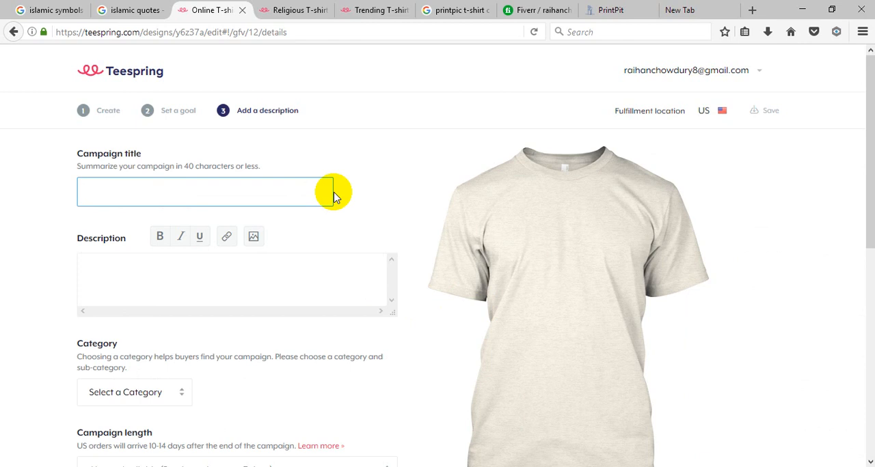
{"action": "type", "text": "P"}
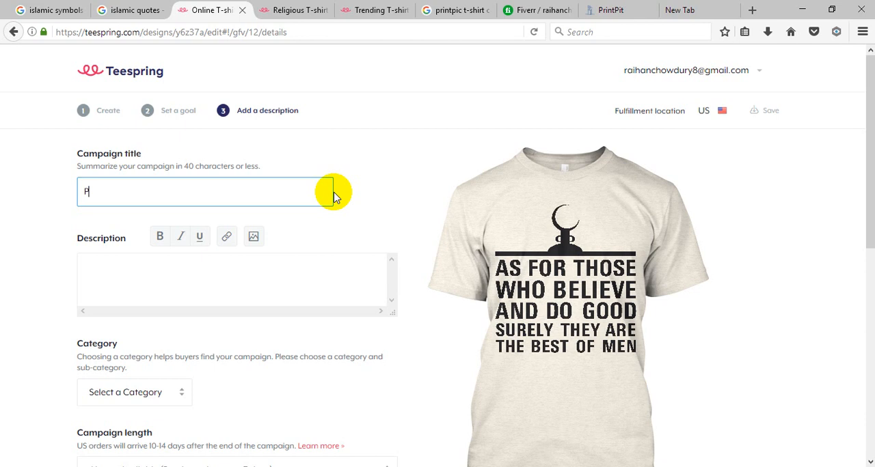
{"action": "type", "text": "e"}
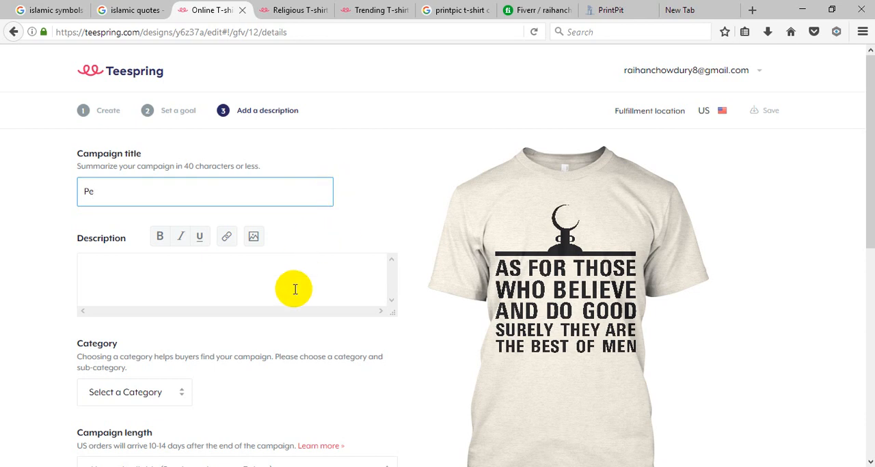
{"action": "scroll", "coordinate": [294, 290], "scroll_direction": "down", "scroll_amount": 2}
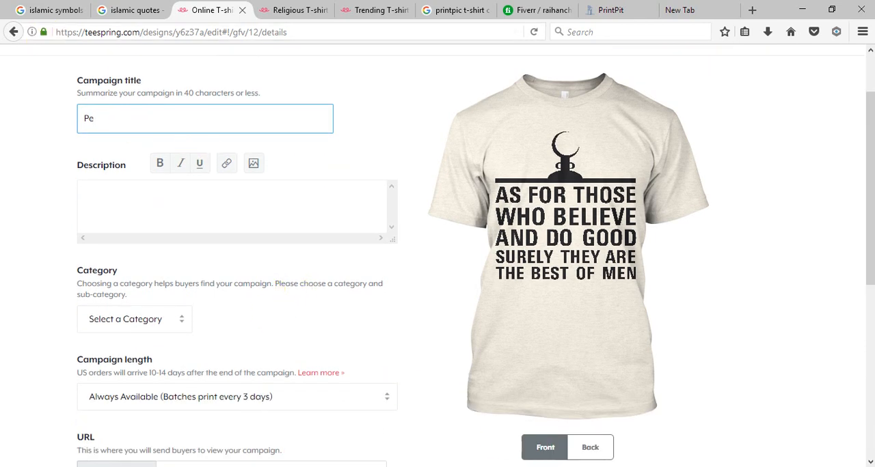
{"action": "type", "text": "ace"}
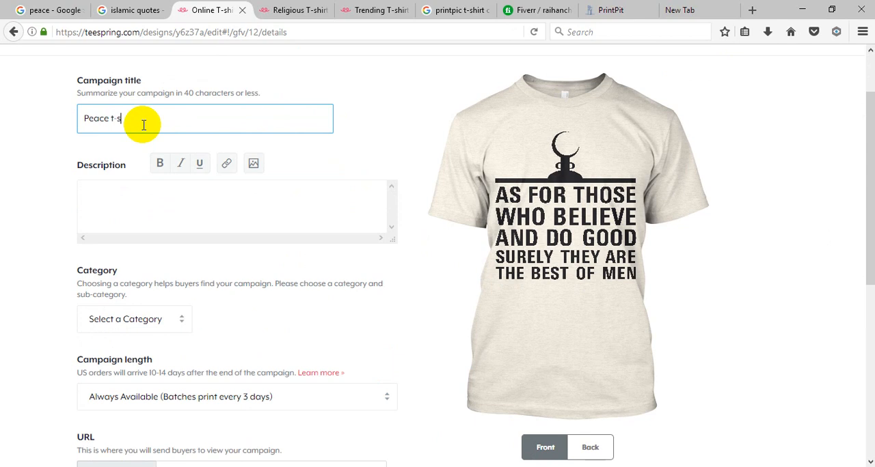
{"action": "type", "text": "t-shirt"}
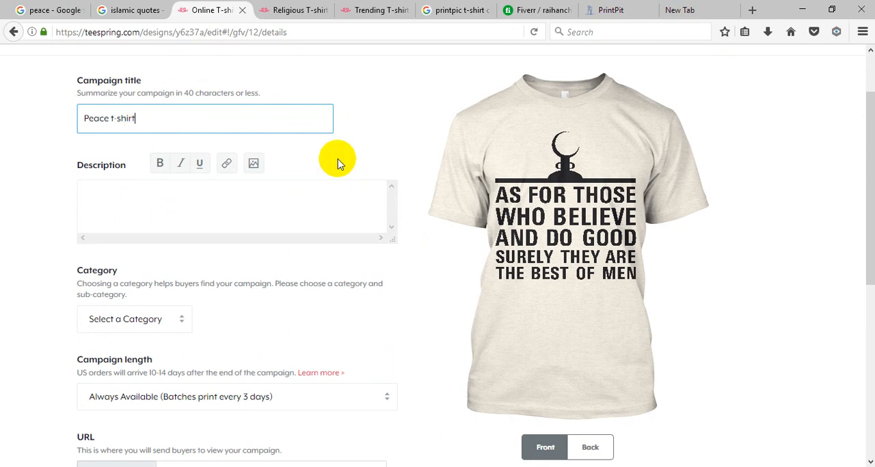
{"action": "left_click", "coordinate": [144, 202]}
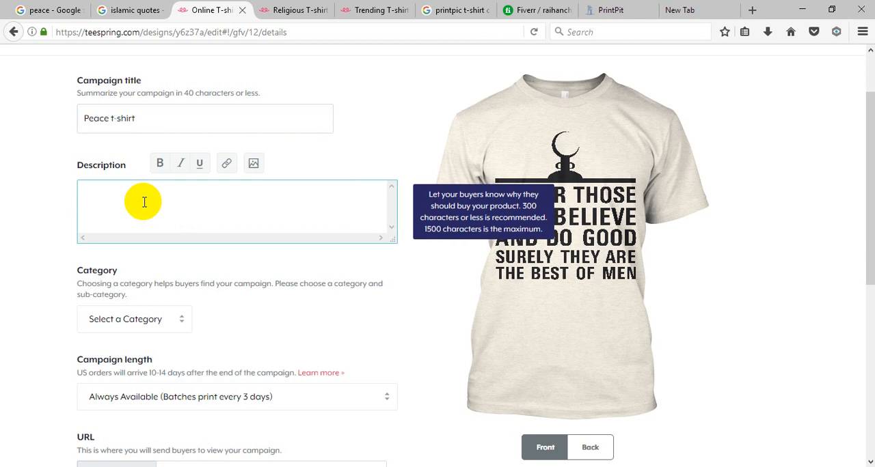
{"action": "left_click", "coordinate": [276, 292]}
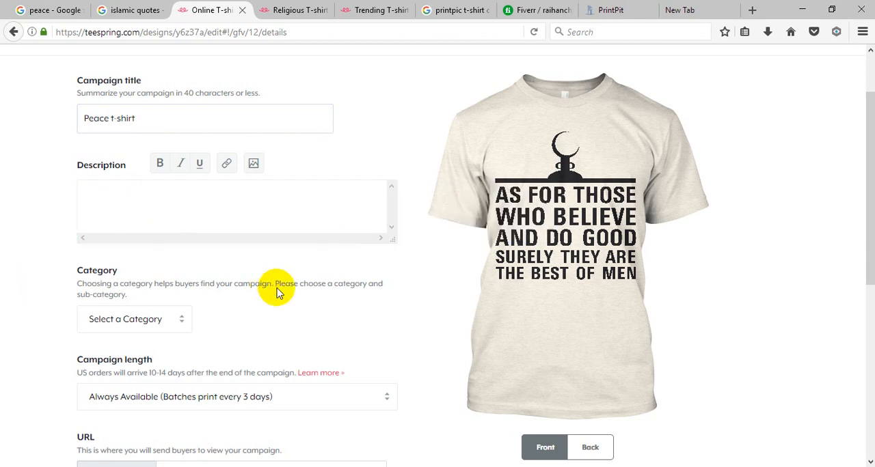
Step: Try the Other category for the campaign and browse its sub-categories for a suitable match
{"action": "scroll", "coordinate": [280, 294], "scroll_direction": "down", "scroll_amount": 4}
{"action": "scroll", "coordinate": [273, 301], "scroll_direction": "up", "scroll_amount": 2}
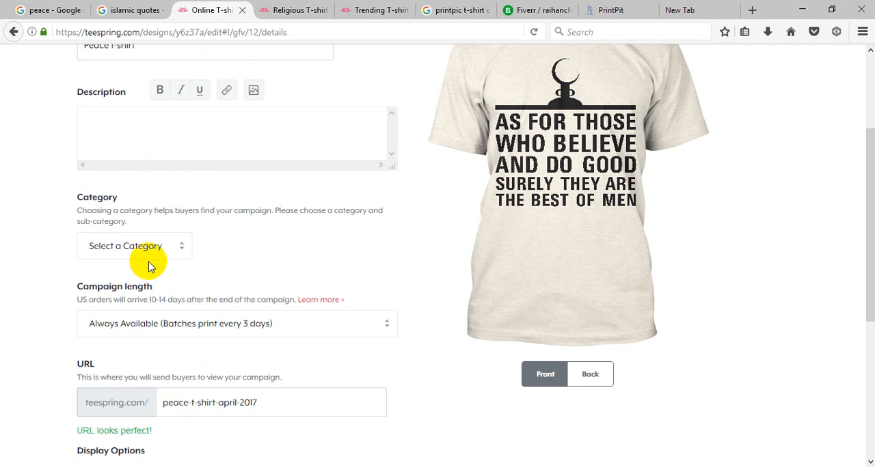
{"action": "left_click", "coordinate": [174, 245]}
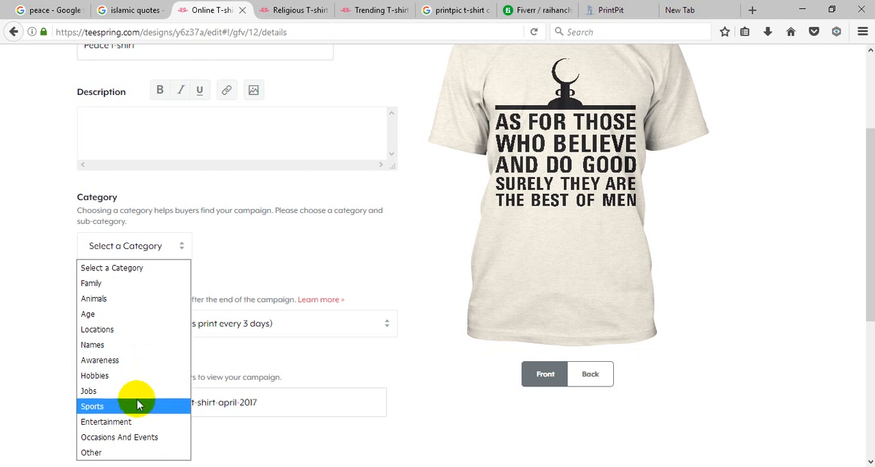
{"action": "left_click", "coordinate": [114, 453]}
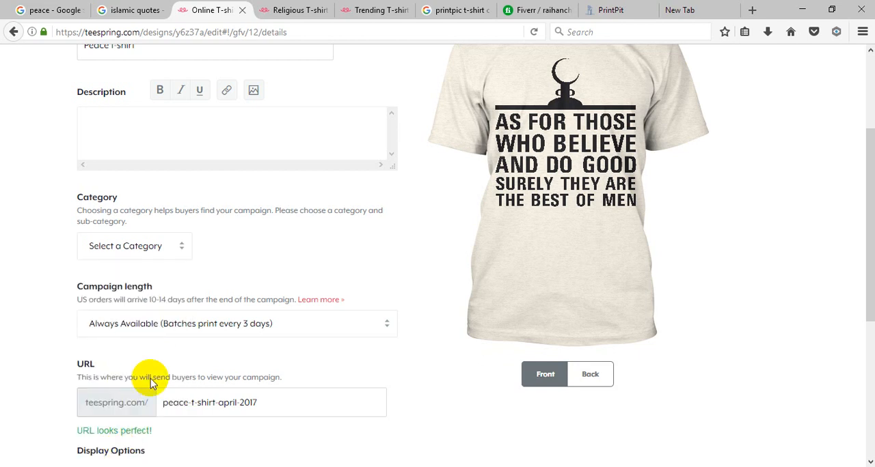
{"action": "left_click", "coordinate": [336, 250]}
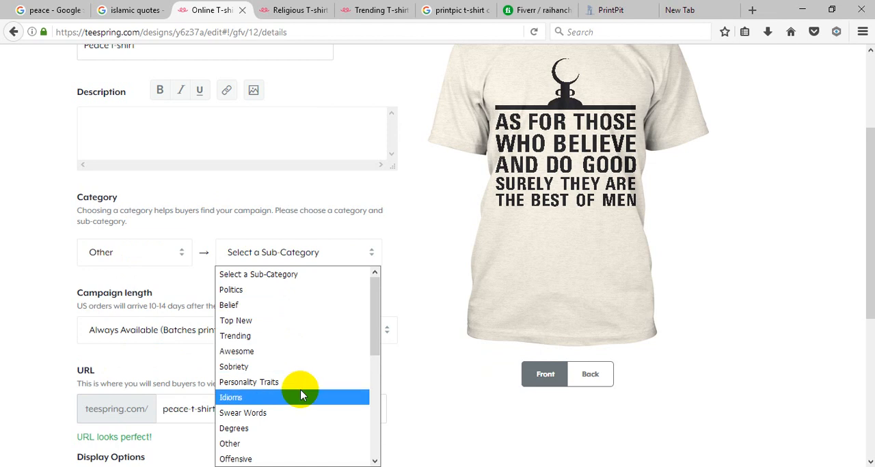
{"action": "scroll", "coordinate": [300, 406], "scroll_direction": "down", "scroll_amount": 2}
{"action": "scroll", "coordinate": [303, 400], "scroll_direction": "down", "scroll_amount": 2}
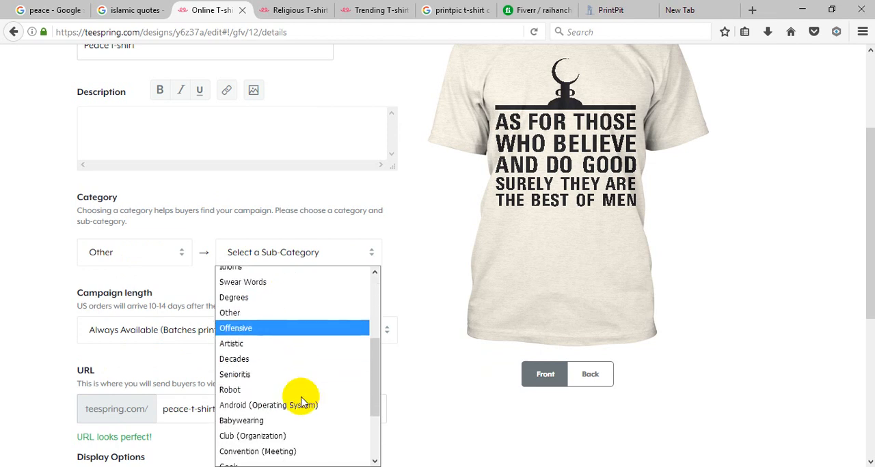
{"action": "scroll", "coordinate": [303, 404], "scroll_direction": "down", "scroll_amount": 3}
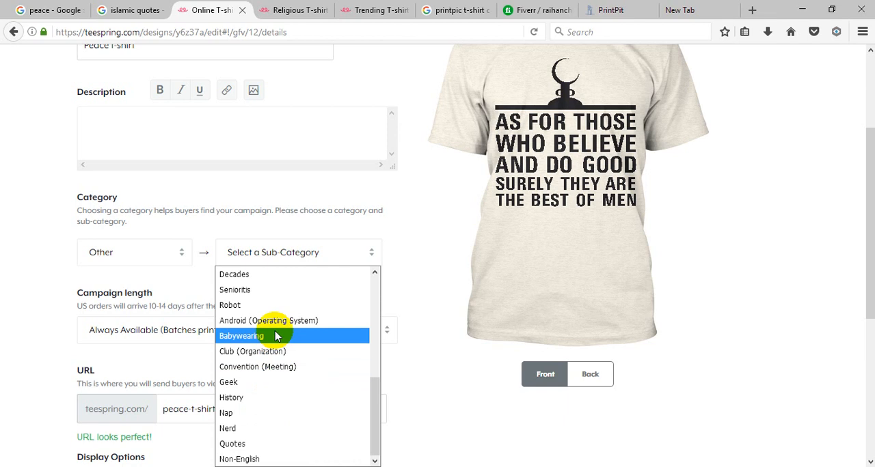
{"action": "scroll", "coordinate": [273, 335], "scroll_direction": "up", "scroll_amount": 2}
{"action": "scroll", "coordinate": [269, 334], "scroll_direction": "up", "scroll_amount": 2}
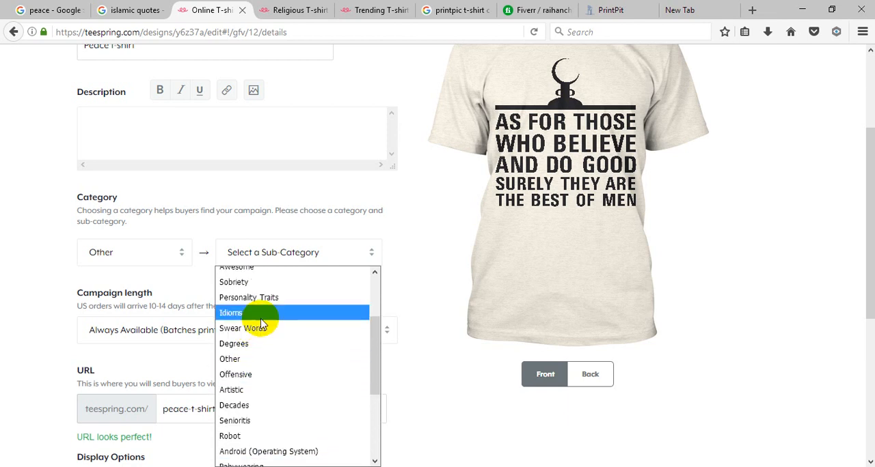
{"action": "scroll", "coordinate": [281, 335], "scroll_direction": "up", "scroll_amount": 3}
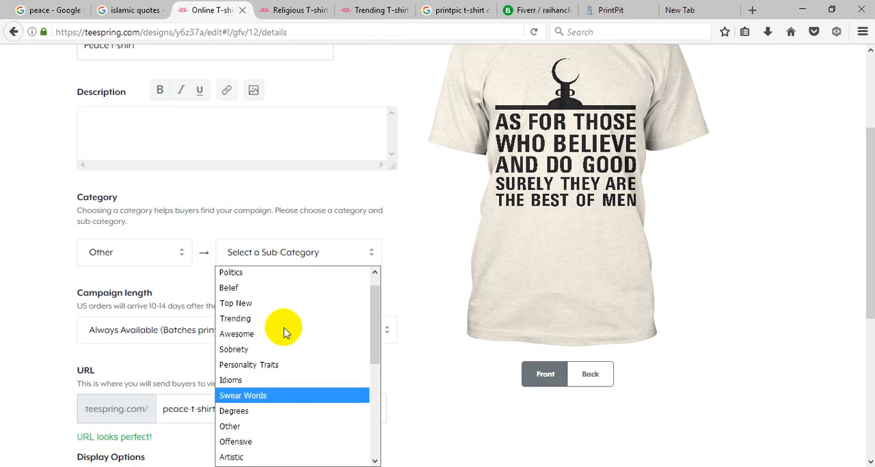
Step: Set the campaign category to Occasions And Events with the Islamic Holidays sub-category
{"action": "left_click", "coordinate": [111, 250]}
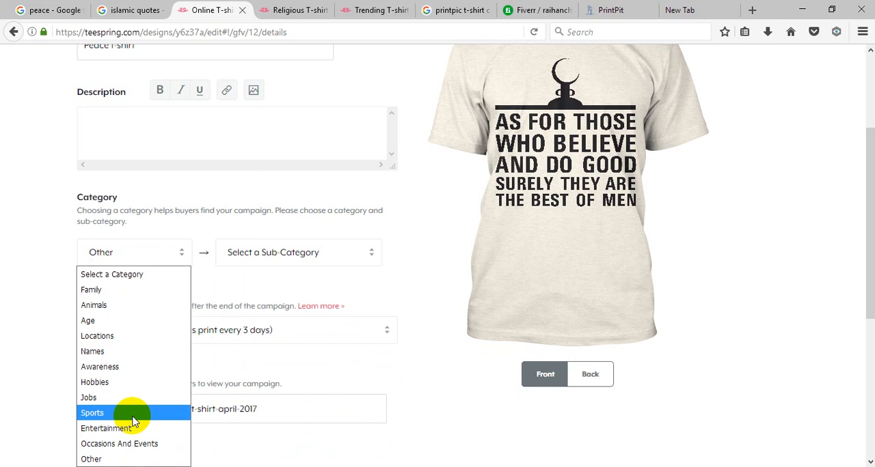
{"action": "left_click", "coordinate": [134, 459]}
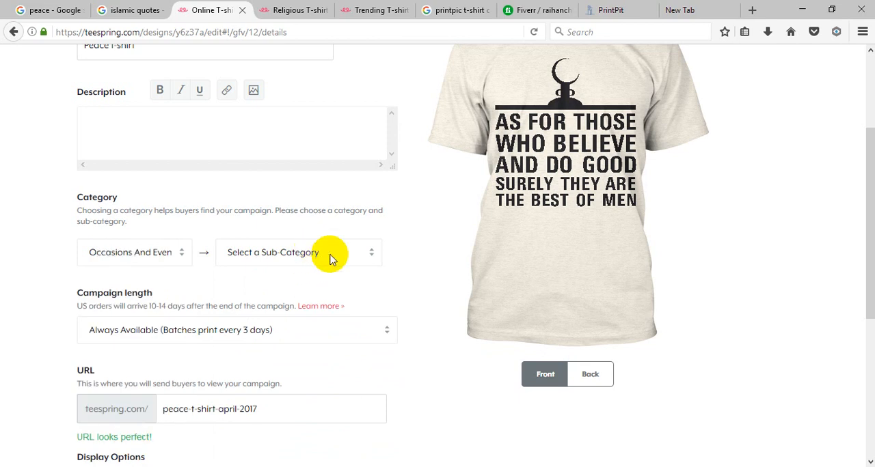
{"action": "left_click", "coordinate": [331, 254]}
{"action": "scroll", "coordinate": [298, 345], "scroll_direction": "down", "scroll_amount": 1}
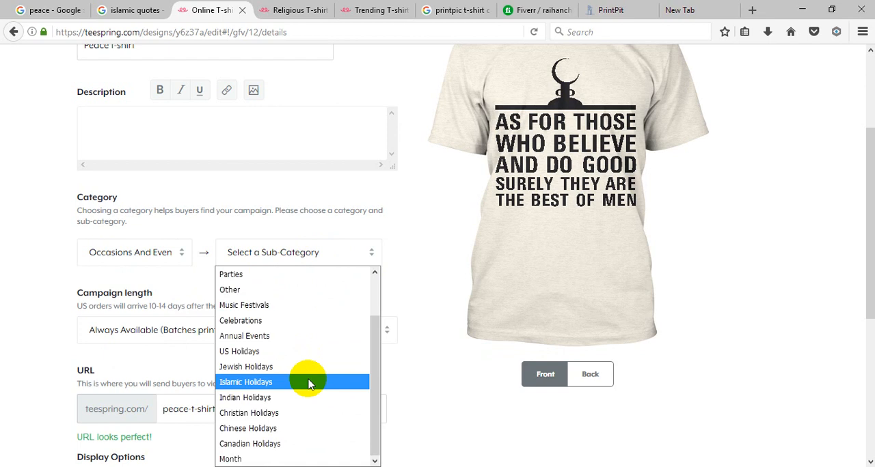
{"action": "left_click", "coordinate": [308, 384]}
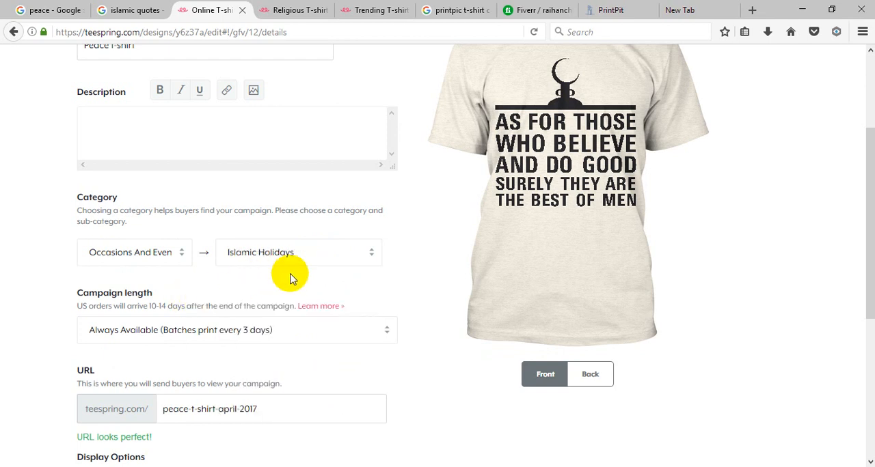
Step: Review the campaign length, URL and display options, and submit the campaign for launch
{"action": "scroll", "coordinate": [293, 290], "scroll_direction": "down", "scroll_amount": 2}
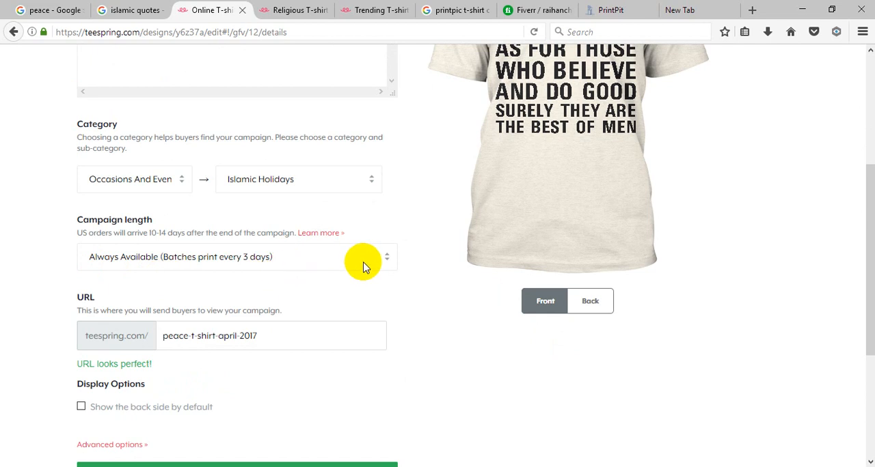
{"action": "scroll", "coordinate": [343, 255], "scroll_direction": "down", "scroll_amount": 2}
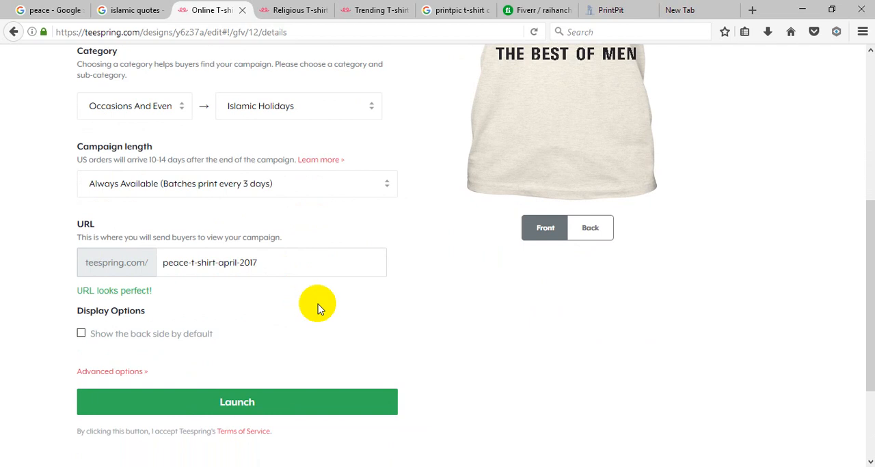
{"action": "scroll", "coordinate": [318, 302], "scroll_direction": "down", "scroll_amount": 2}
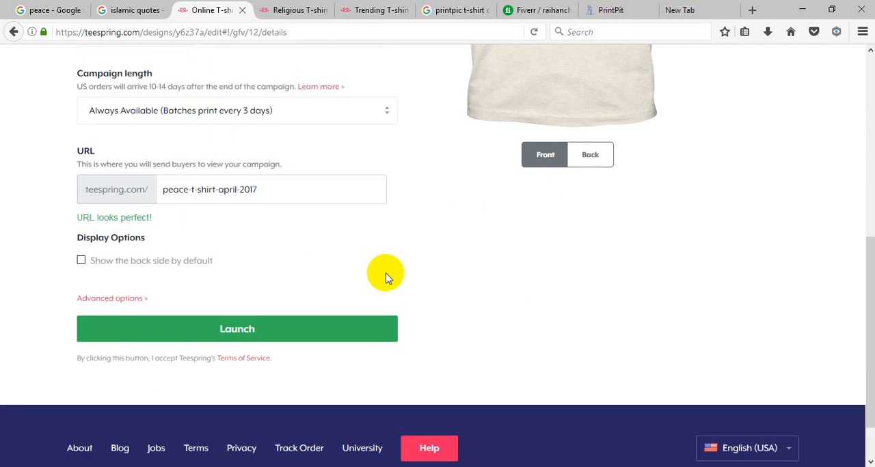
{"action": "left_click", "coordinate": [258, 330]}
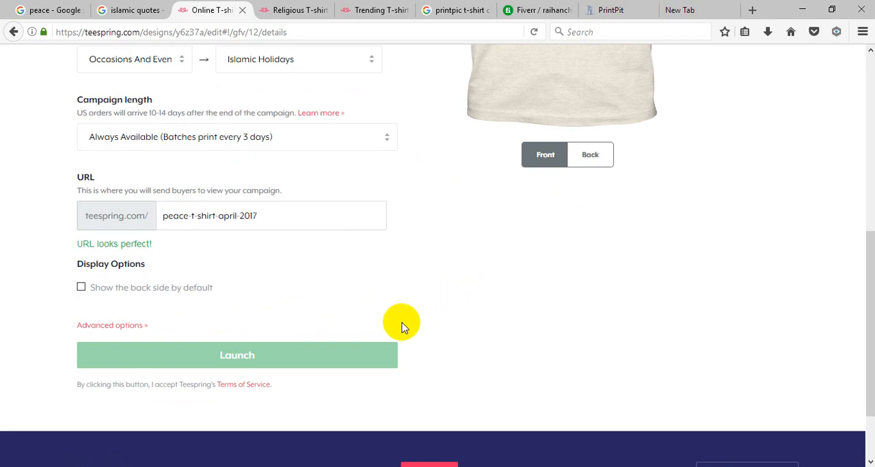
Step: Enter the campaign description "Very good quality and you feel peace when you wear it." and launch the campaign
{"action": "scroll", "coordinate": [402, 311], "scroll_direction": "up", "scroll_amount": 5}
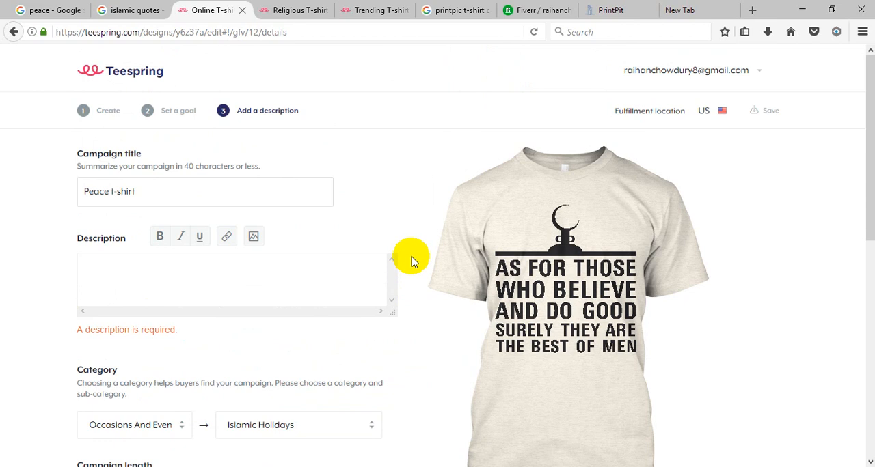
{"action": "left_click", "coordinate": [186, 277]}
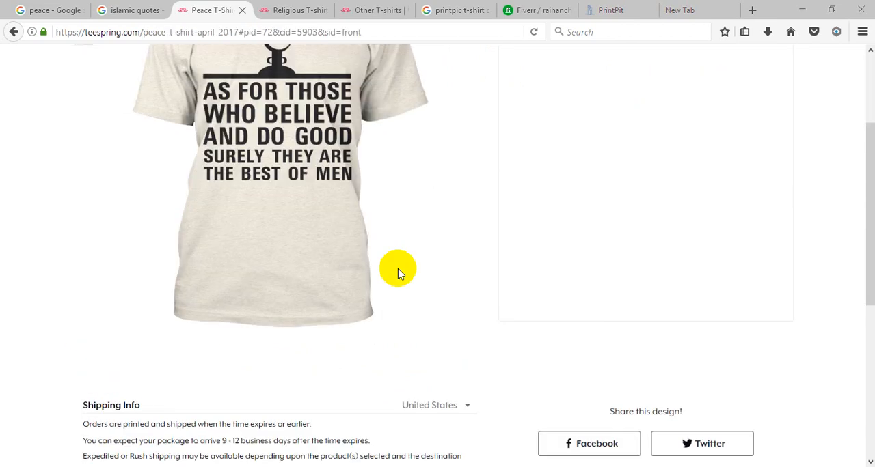
{"action": "scroll", "coordinate": [402, 266], "scroll_direction": "up", "scroll_amount": 3}
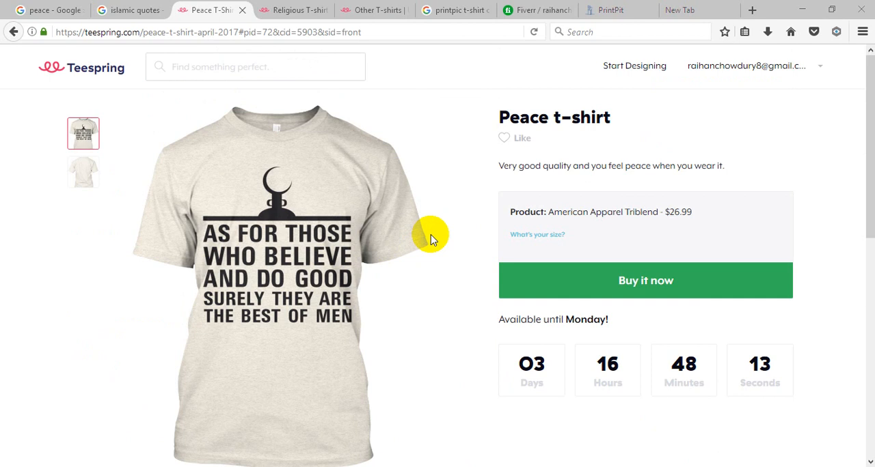
Step: Review the launched Peace t-shirt campaign page, including its product details, countdown, shipping info and sharing options
{"action": "mouse_move", "coordinate": [260, 254]}
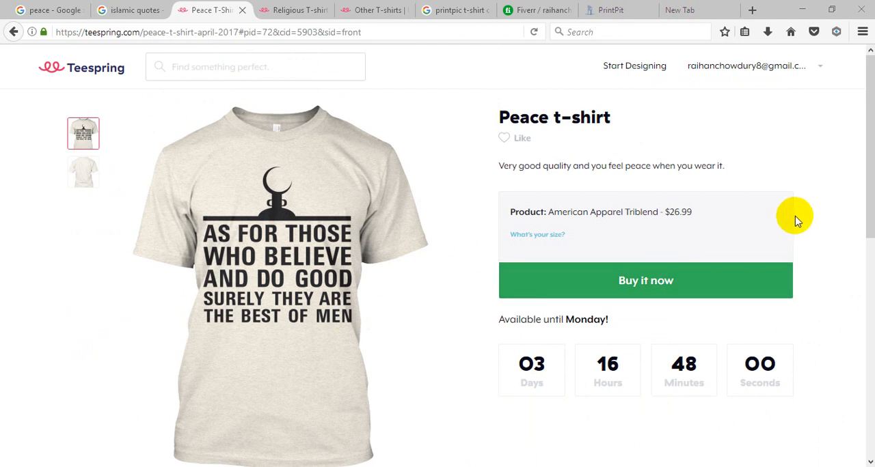
{"action": "scroll", "coordinate": [796, 225], "scroll_direction": "down", "scroll_amount": 10}
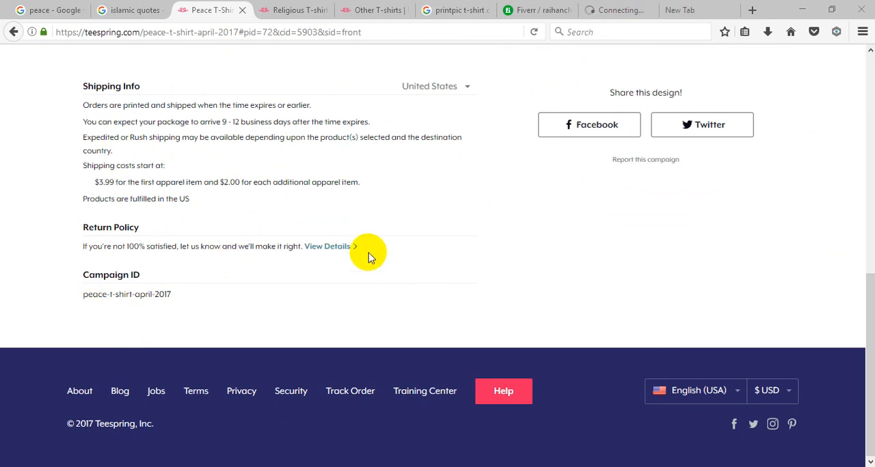
{"action": "scroll", "coordinate": [368, 257], "scroll_direction": "up", "scroll_amount": 3}
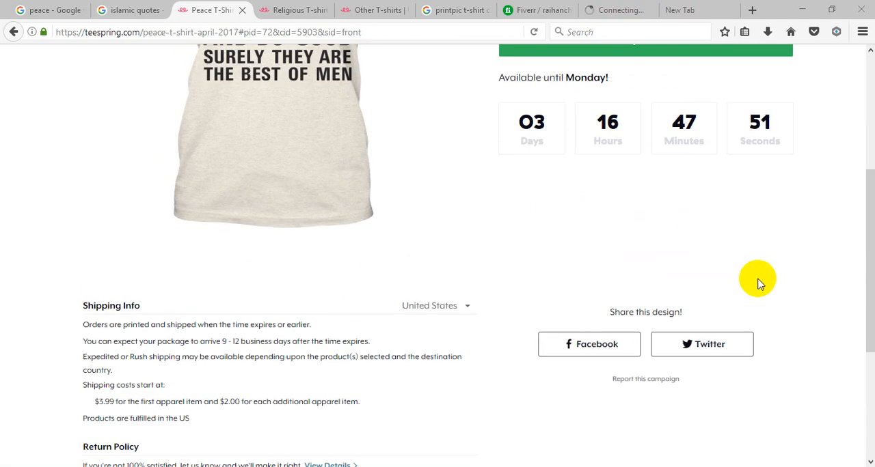
{"action": "scroll", "coordinate": [580, 279], "scroll_direction": "up", "scroll_amount": 3}
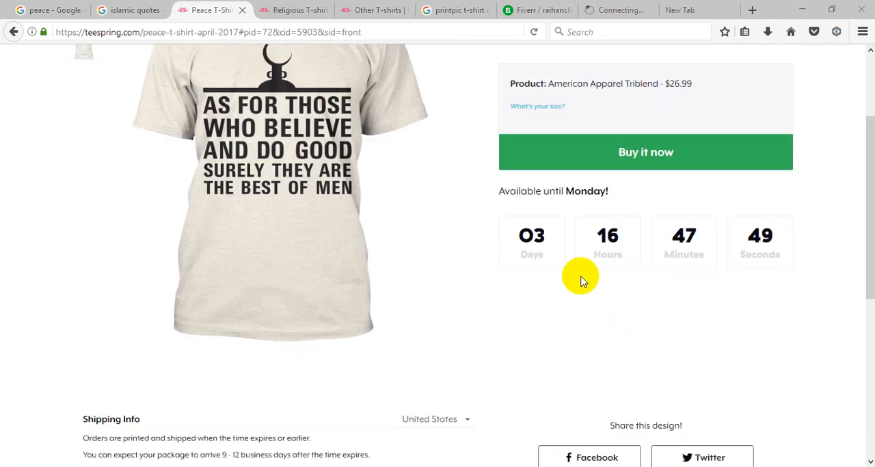
{"action": "scroll", "coordinate": [690, 192], "scroll_direction": "up", "scroll_amount": 1}
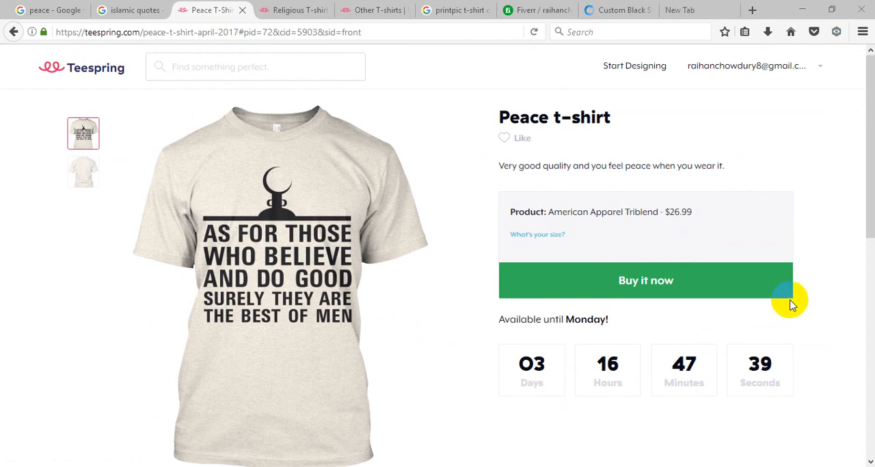
{"action": "scroll", "coordinate": [785, 307], "scroll_direction": "down", "scroll_amount": 2}
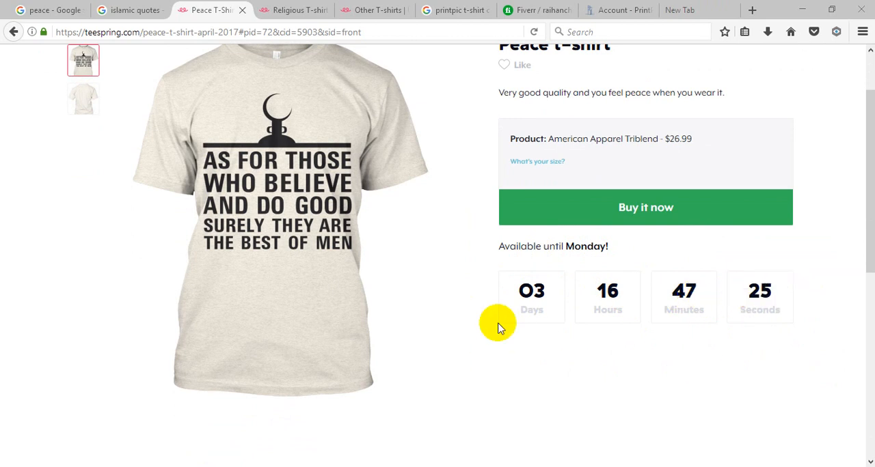
{"action": "scroll", "coordinate": [553, 321], "scroll_direction": "up", "scroll_amount": 2}
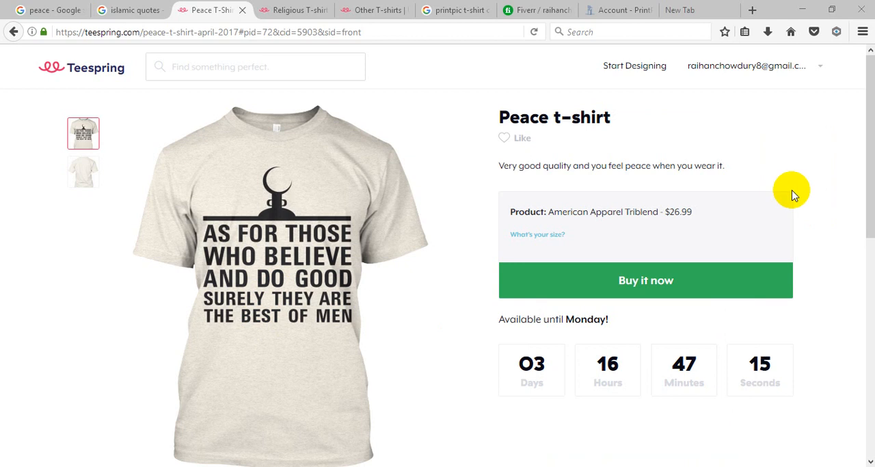
Step: Switch to PrintPit and sign in with the account's e-mail and password, dismissing the browser's offer to save the login
{"action": "left_click", "coordinate": [608, 10]}
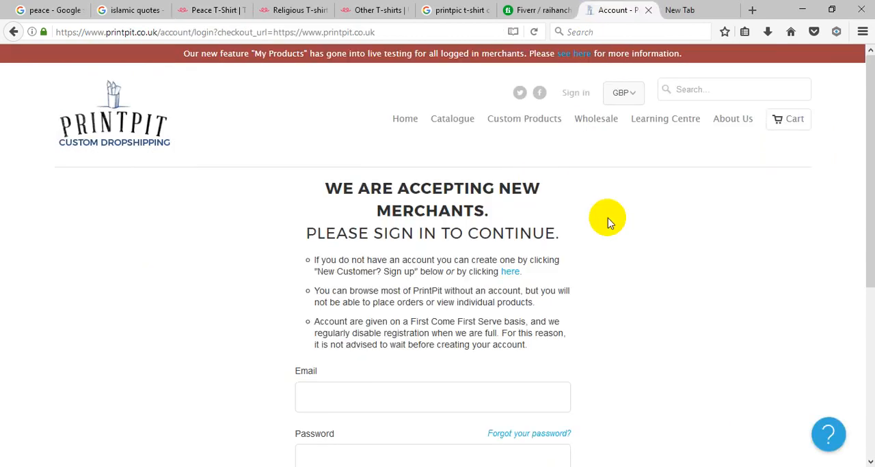
{"action": "scroll", "coordinate": [633, 220], "scroll_direction": "down", "scroll_amount": 4}
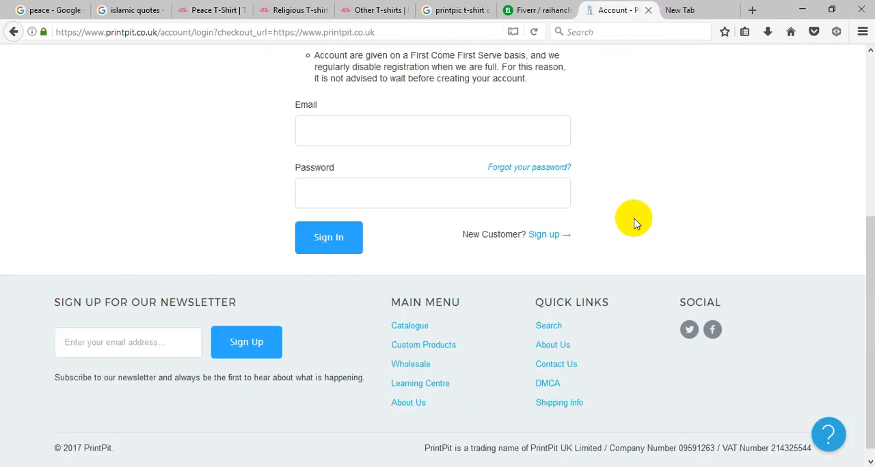
{"action": "left_click", "coordinate": [332, 113]}
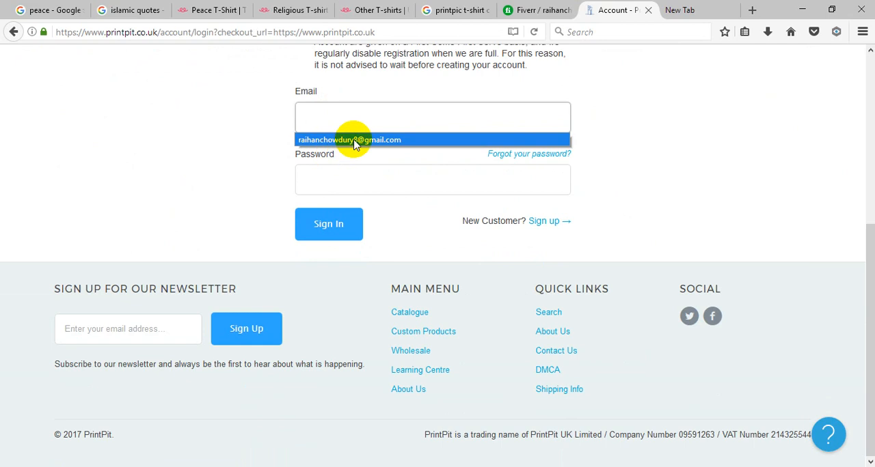
{"action": "left_click", "coordinate": [355, 141]}
{"action": "left_click", "coordinate": [340, 182]}
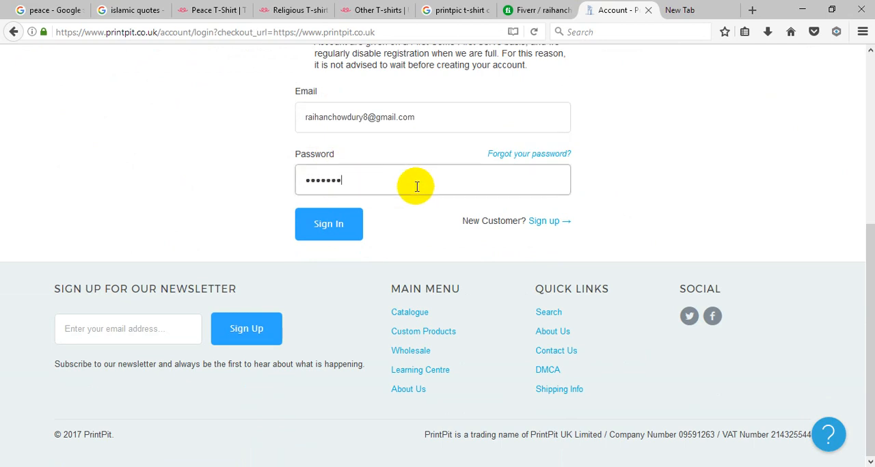
{"action": "left_click", "coordinate": [328, 224]}
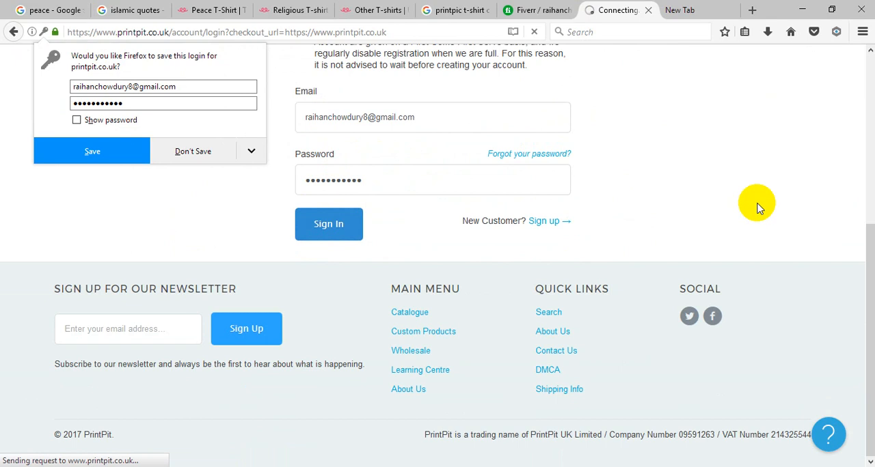
{"action": "left_click", "coordinate": [246, 146]}
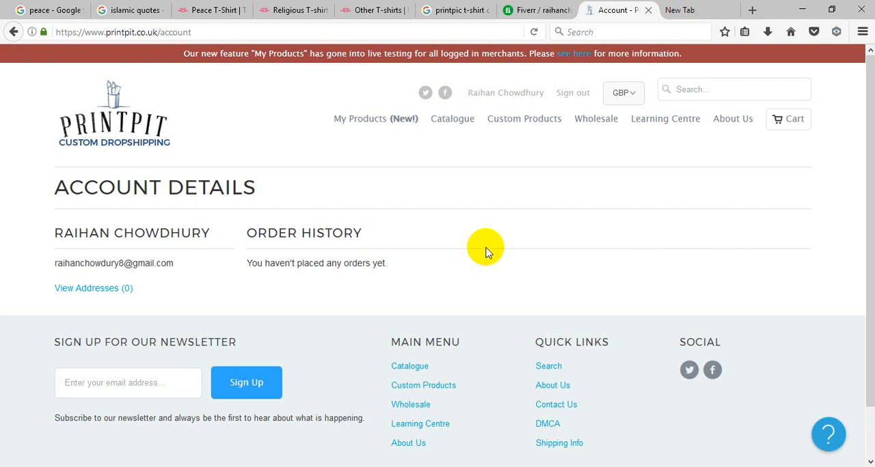
Step: Open PrintPit's My Products page and read how saved products are used
{"action": "left_click", "coordinate": [388, 123]}
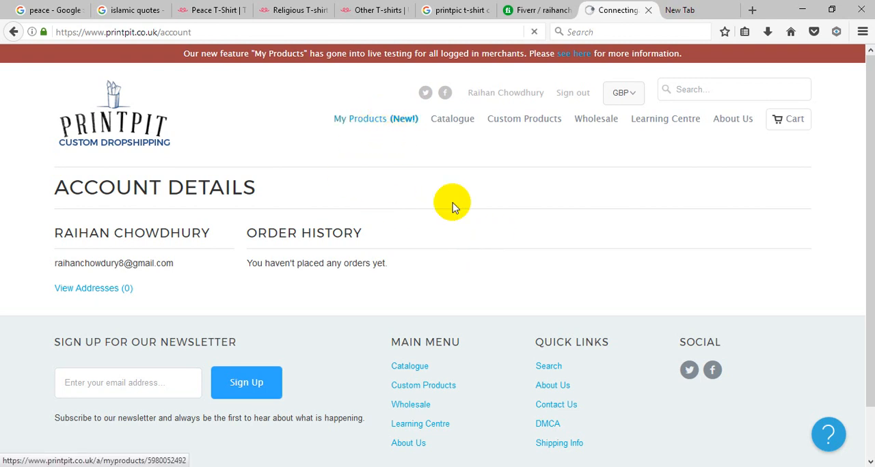
{"action": "scroll", "coordinate": [644, 260], "scroll_direction": "down", "scroll_amount": 3}
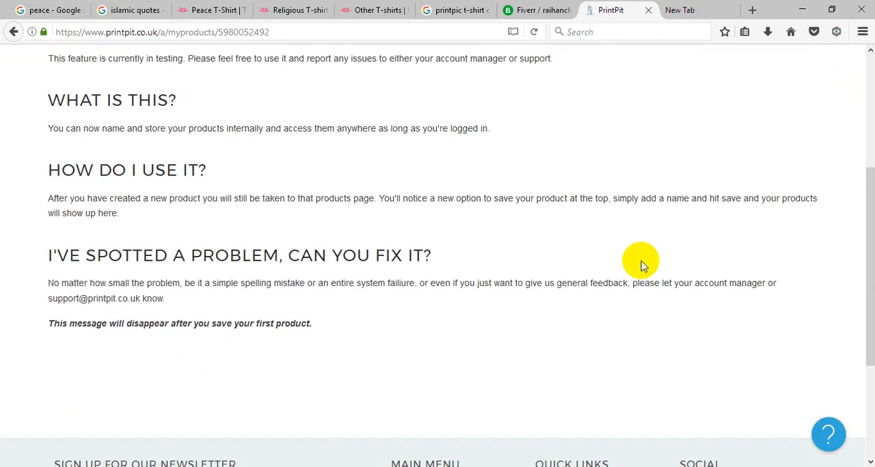
{"action": "scroll", "coordinate": [644, 261], "scroll_direction": "up", "scroll_amount": 3}
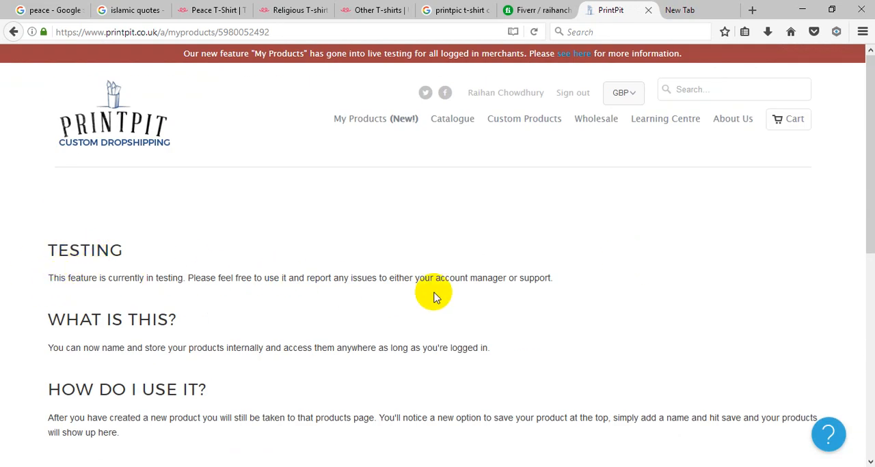
Step: Open the Black Sweatshirt from the Latest Products category of PrintPit's custom products for customising
{"action": "left_click", "coordinate": [514, 121]}
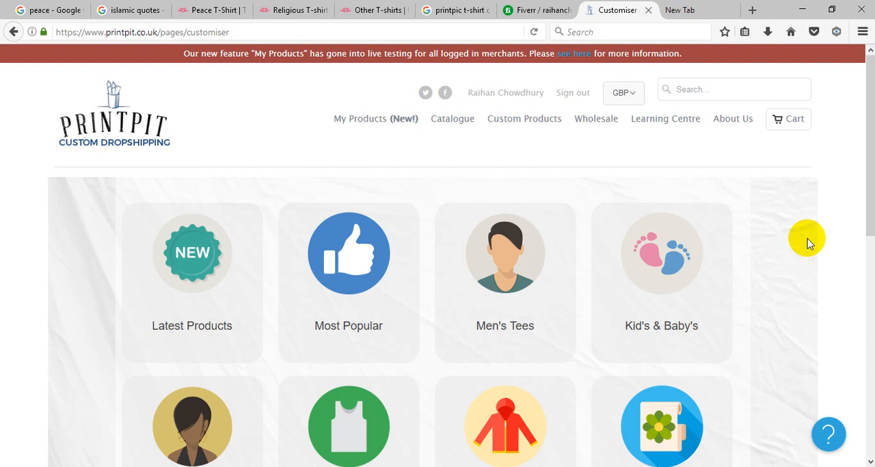
{"action": "scroll", "coordinate": [808, 244], "scroll_direction": "down", "scroll_amount": 2}
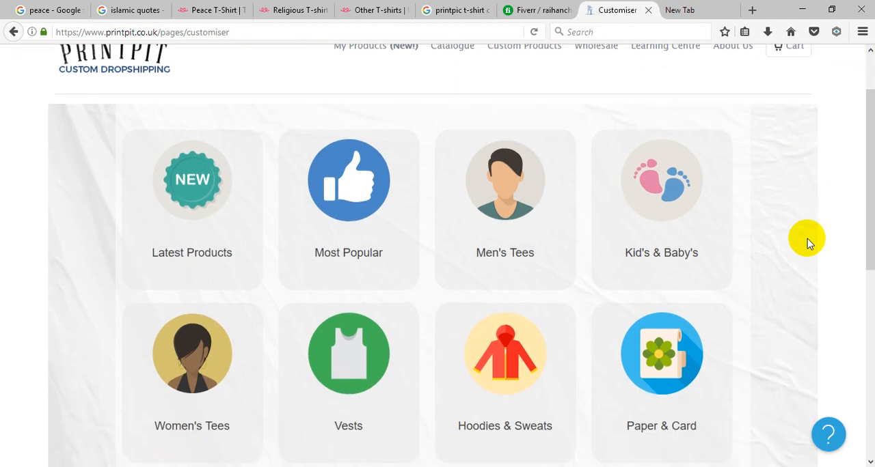
{"action": "left_click", "coordinate": [205, 186]}
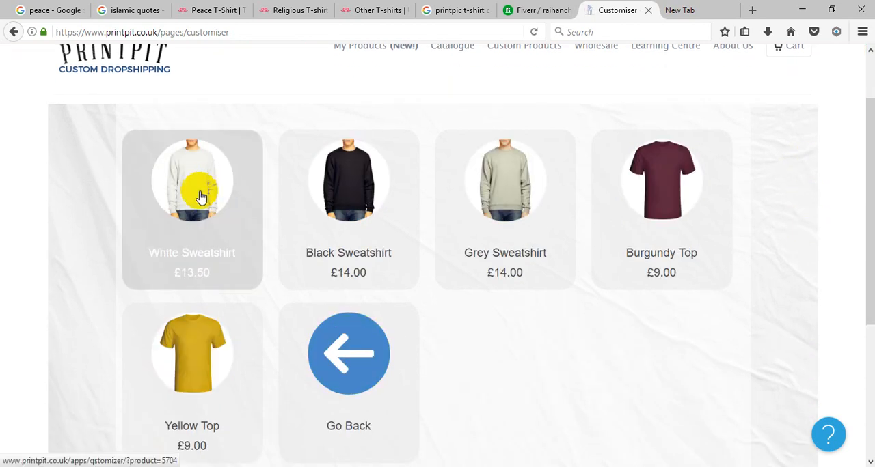
{"action": "left_click", "coordinate": [375, 216]}
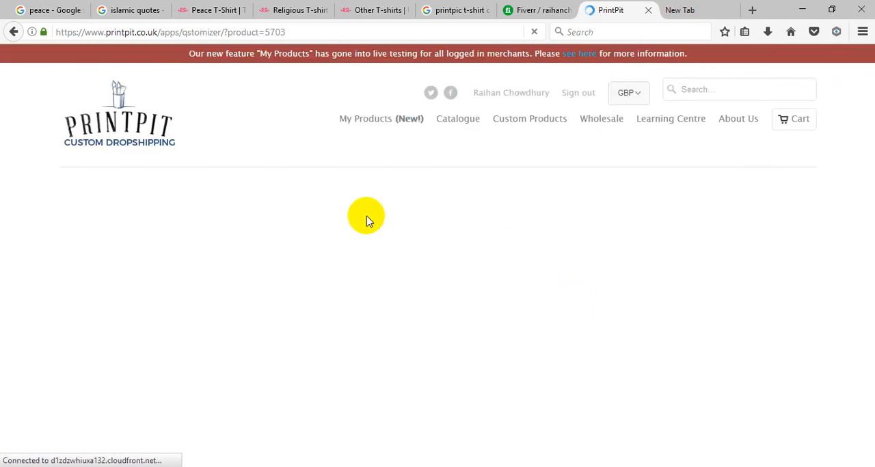
Step: Return to the Teespring Peace t-shirt page, check its sharing options, and open the account's Products dashboard
{"action": "left_click", "coordinate": [222, 9]}
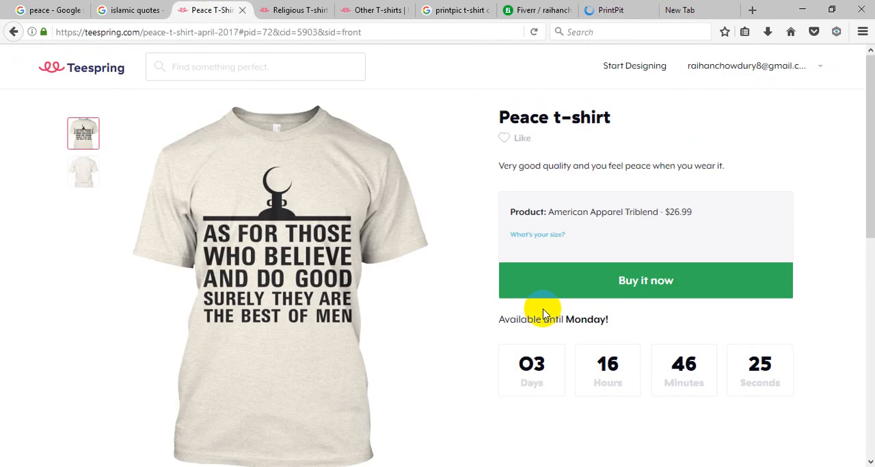
{"action": "scroll", "coordinate": [833, 229], "scroll_direction": "down", "scroll_amount": 6}
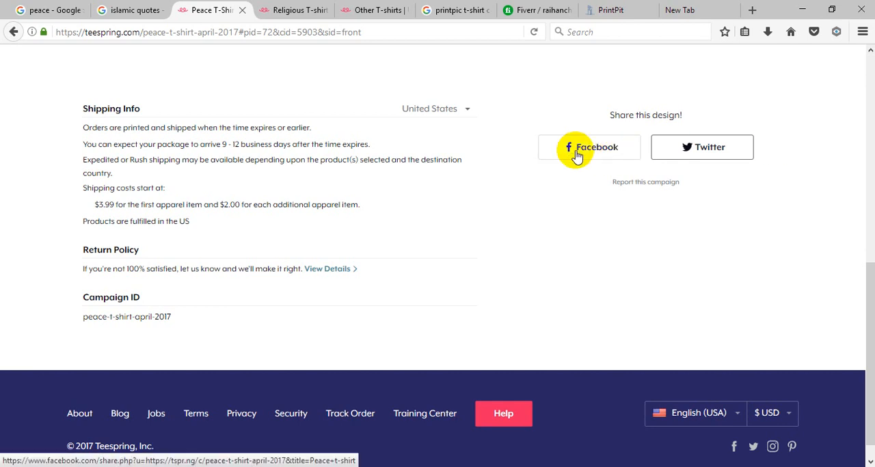
{"action": "scroll", "coordinate": [524, 195], "scroll_direction": "up", "scroll_amount": 2}
{"action": "scroll", "coordinate": [527, 181], "scroll_direction": "up", "scroll_amount": 4}
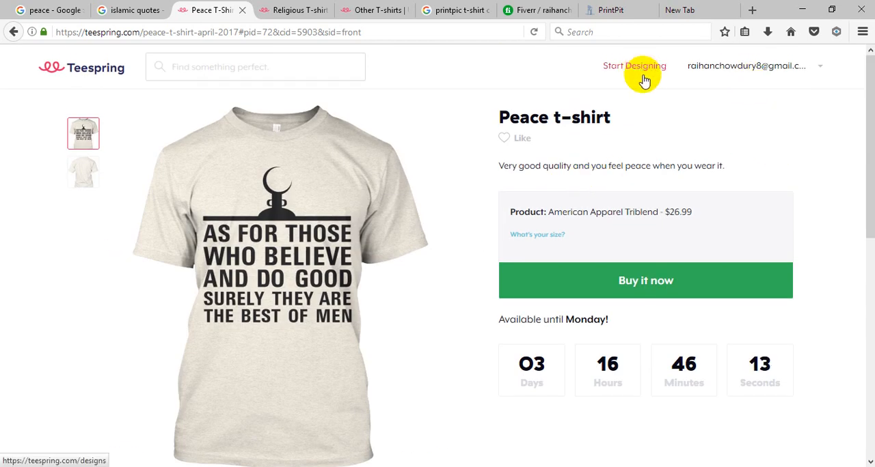
{"action": "left_click", "coordinate": [820, 71]}
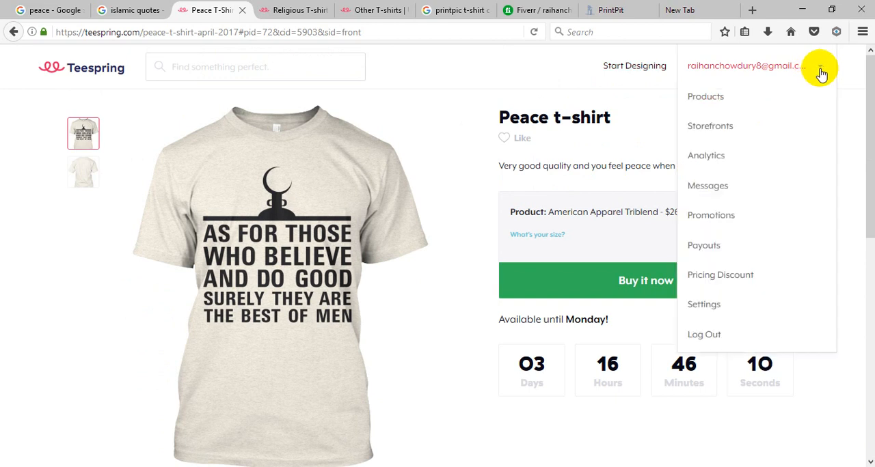
{"action": "left_click", "coordinate": [718, 97]}
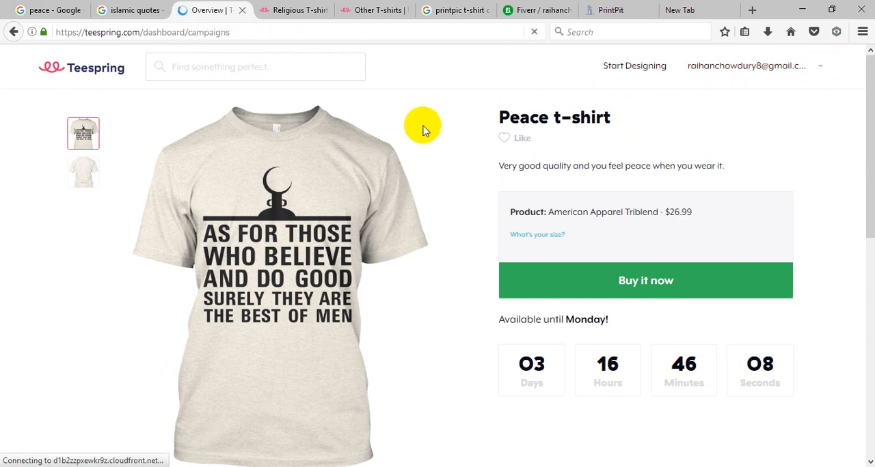
Step: Return to the PrintPit customiser and add the second previously uploaded image to the black sweatshirt
{"action": "left_click", "coordinate": [608, 8]}
{"action": "left_click", "coordinate": [319, 276]}
{"action": "scroll", "coordinate": [402, 243], "scroll_direction": "down", "scroll_amount": 5}
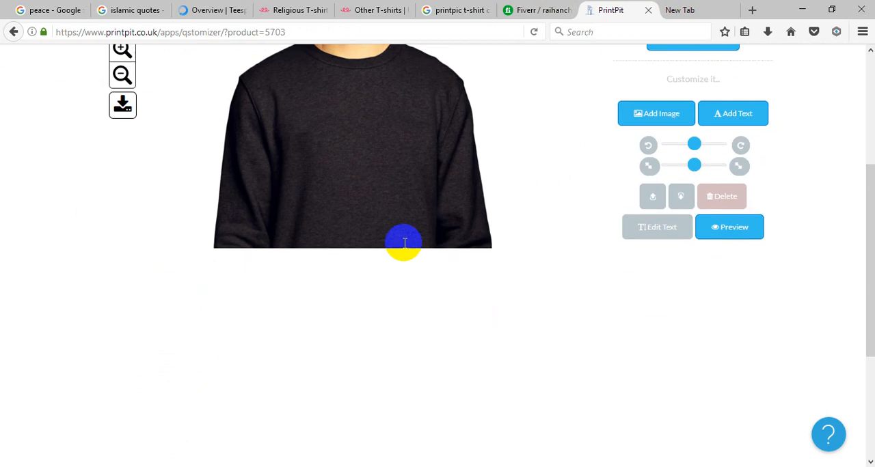
{"action": "scroll", "coordinate": [394, 215], "scroll_direction": "up", "scroll_amount": 2}
{"action": "left_click", "coordinate": [665, 192]}
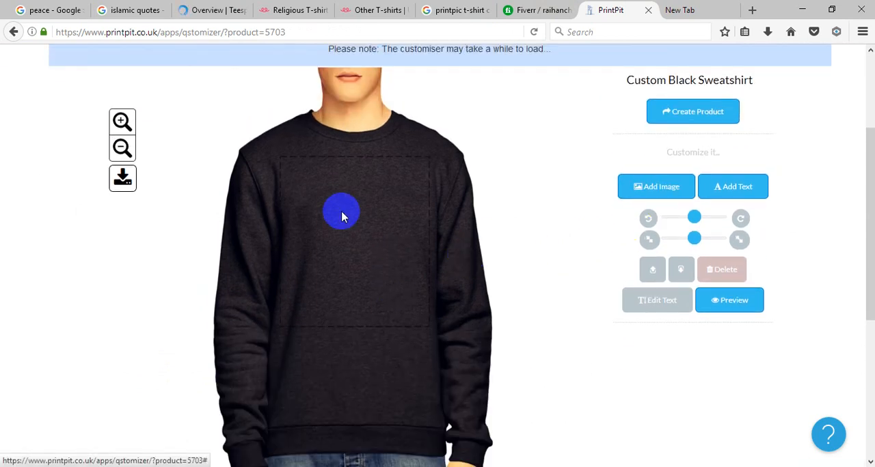
{"action": "left_click", "coordinate": [272, 177]}
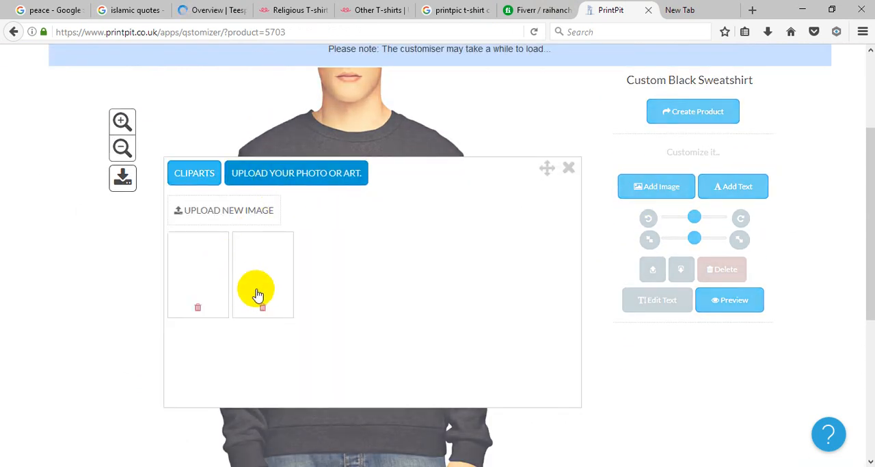
{"action": "left_click", "coordinate": [267, 270]}
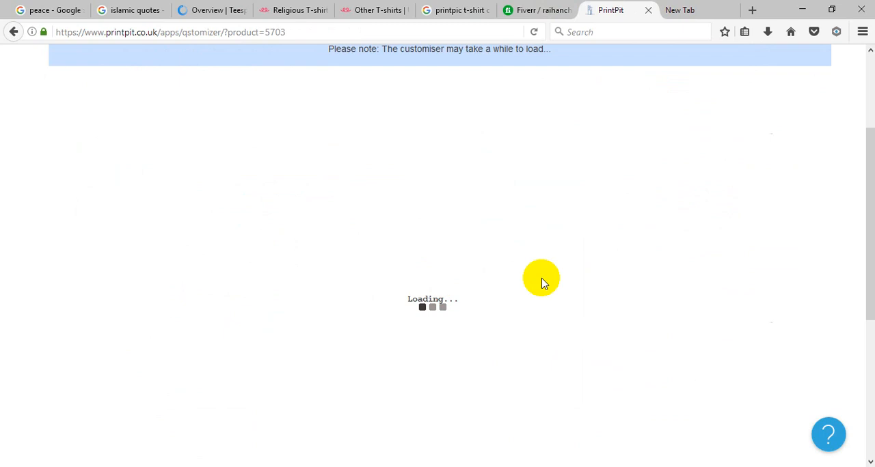
Step: Review the Teespring products overview and open the analytics of the Peace t-shirt campaign
{"action": "left_click", "coordinate": [219, 11]}
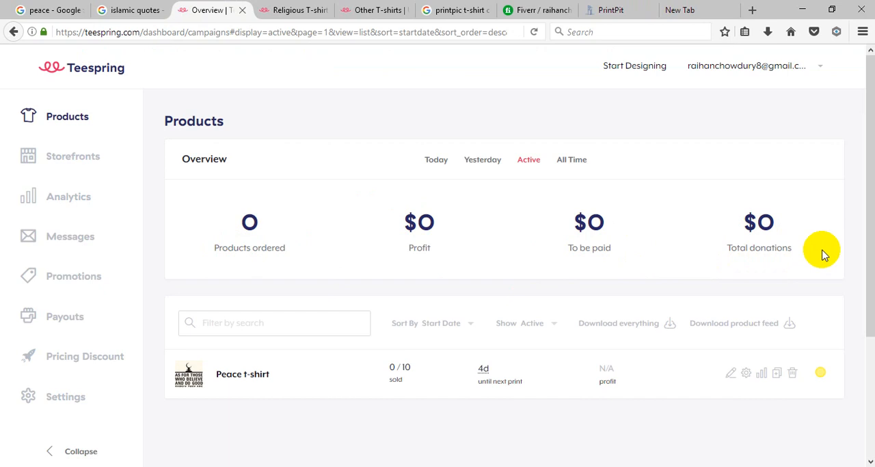
{"action": "scroll", "coordinate": [273, 376], "scroll_direction": "down", "scroll_amount": 3}
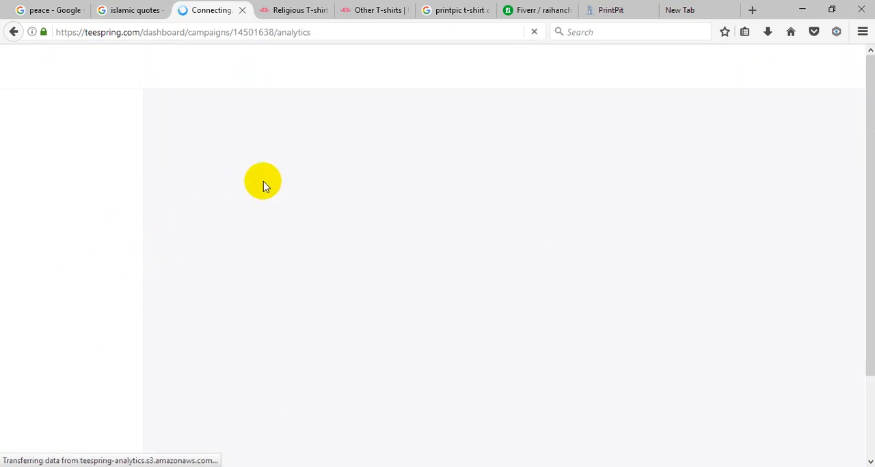
Step: Return to the PrintPit customiser and delete the dark quote image from the black sweatshirt
{"action": "left_click", "coordinate": [526, 6]}
{"action": "left_click", "coordinate": [604, 9]}
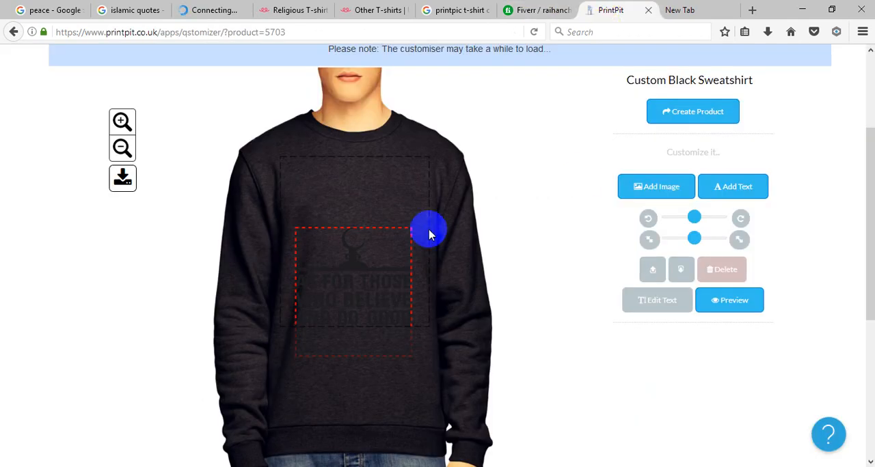
{"action": "left_click_drag", "start_coordinate": [362, 299], "coordinate": [365, 240]}
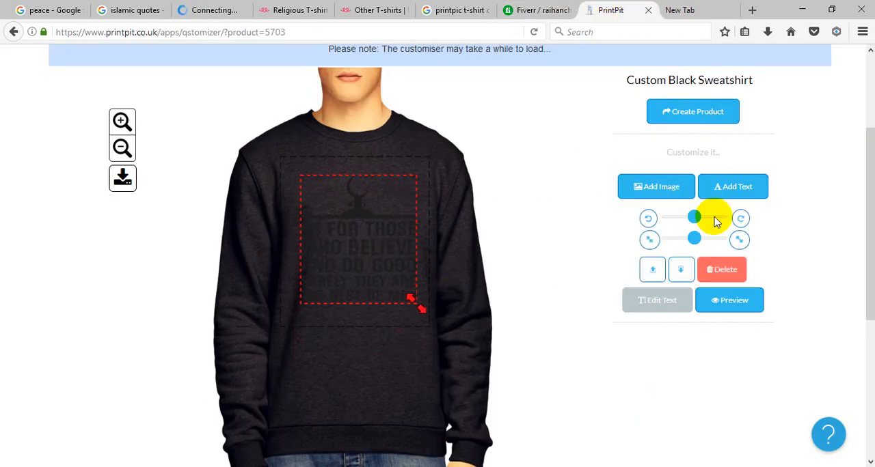
{"action": "left_click", "coordinate": [724, 269]}
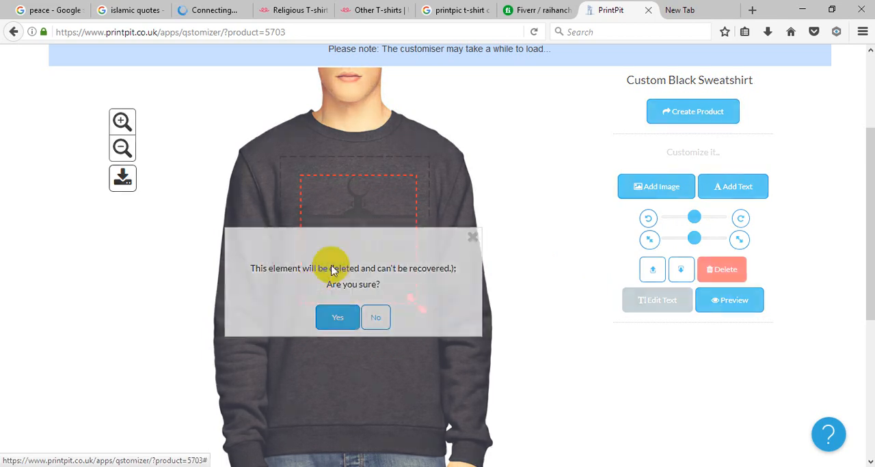
{"action": "left_click", "coordinate": [337, 319]}
Step: Add the previously uploaded white version of the quote design to the black sweatshirt
{"action": "left_click", "coordinate": [660, 186]}
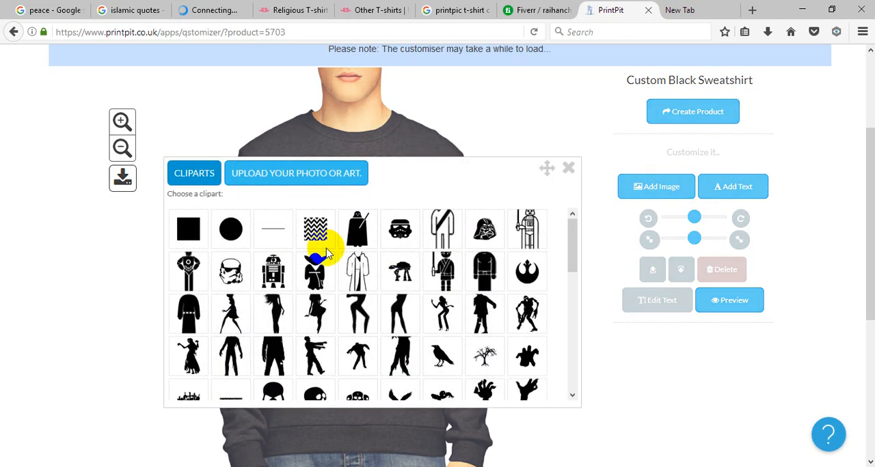
{"action": "left_click", "coordinate": [301, 179]}
{"action": "left_click", "coordinate": [215, 274]}
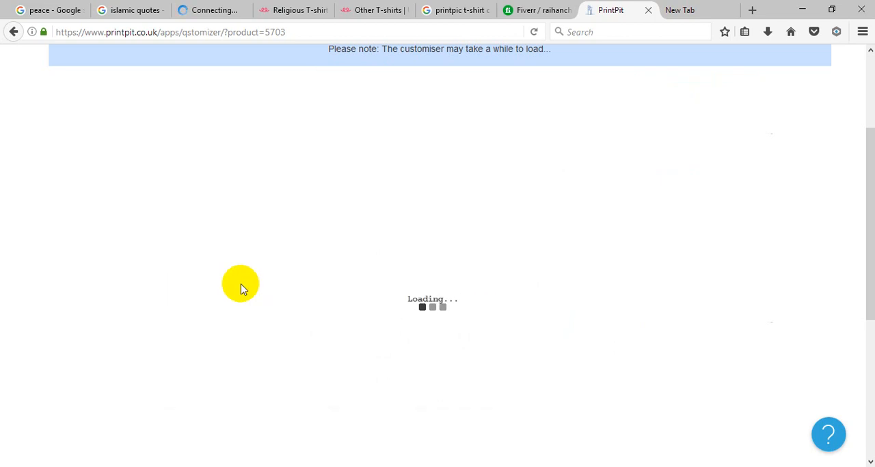
{"action": "left_click", "coordinate": [240, 14]}
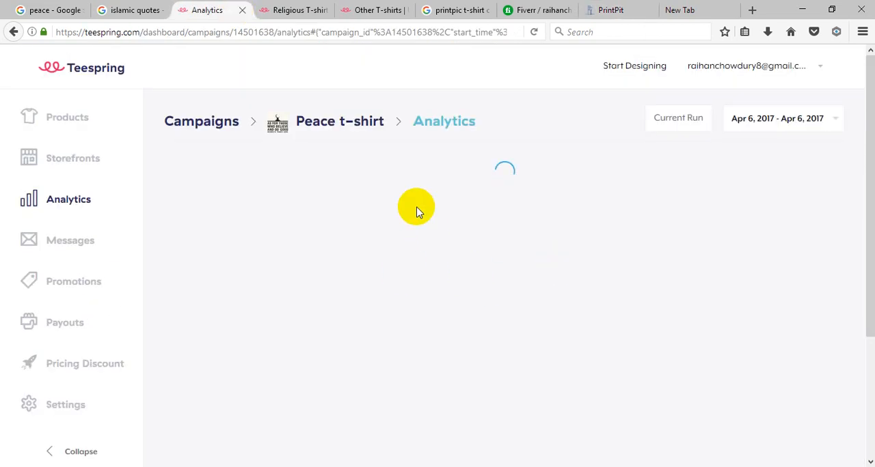
{"action": "left_click", "coordinate": [623, 11]}
Step: Enlarge the white quote design and centre it within the sweatshirt's print area
{"action": "left_click", "coordinate": [372, 249]}
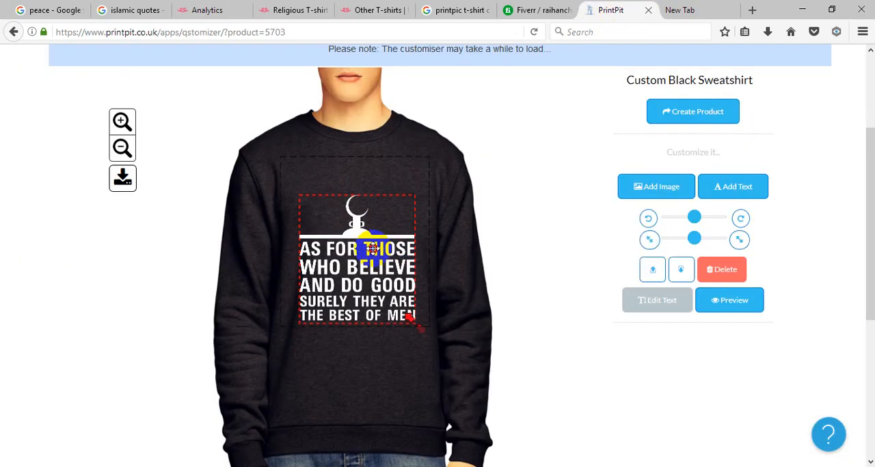
{"action": "left_click_drag", "start_coordinate": [372, 248], "coordinate": [357, 217]}
{"action": "left_click_drag", "start_coordinate": [409, 294], "coordinate": [419, 309]}
{"action": "left_click_drag", "start_coordinate": [371, 250], "coordinate": [387, 264]}
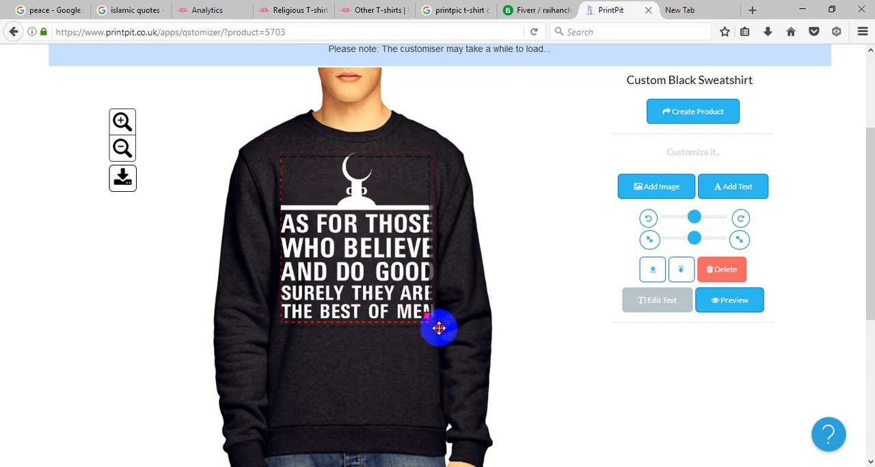
{"action": "left_click_drag", "start_coordinate": [439, 328], "coordinate": [435, 324]}
{"action": "left_click_drag", "start_coordinate": [370, 265], "coordinate": [377, 280]}
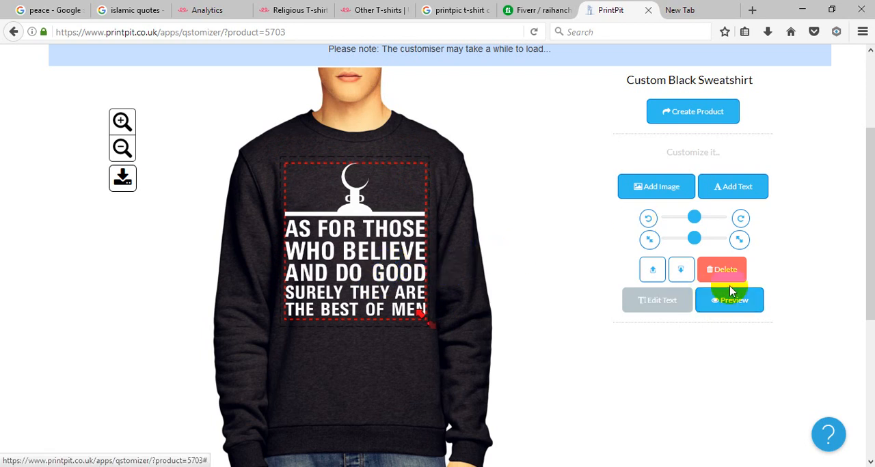
Step: Create the product from the customised black sweatshirt and confirm continuing
{"action": "left_click", "coordinate": [725, 116]}
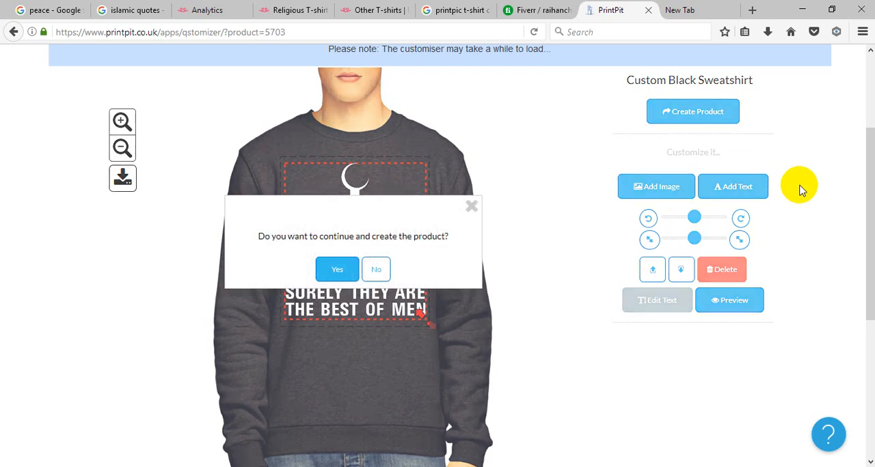
{"action": "left_click", "coordinate": [344, 268]}
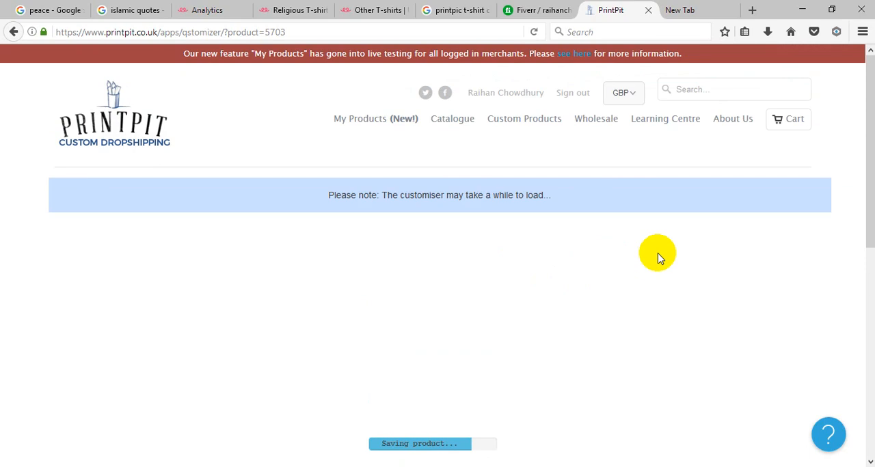
{"action": "scroll", "coordinate": [658, 255], "scroll_direction": "down", "scroll_amount": 1}
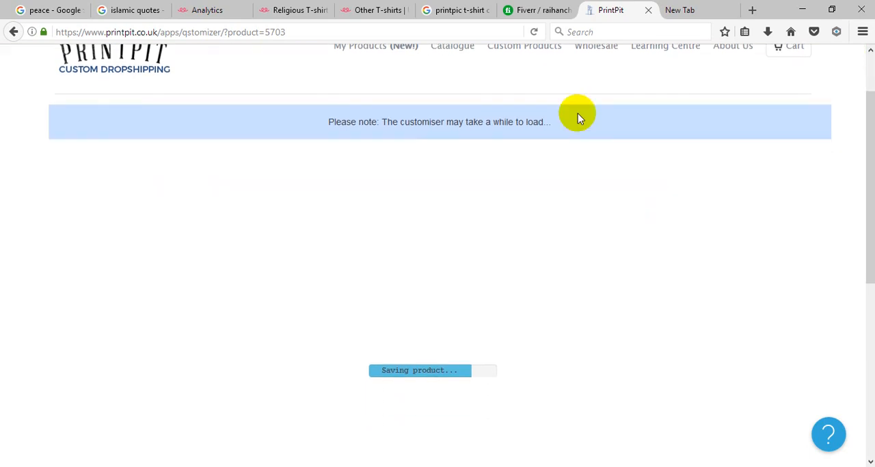
Step: Switch to Teespring, review the Peace t-shirt campaign's analytics, and open the Promotions page
{"action": "left_click", "coordinate": [198, 10]}
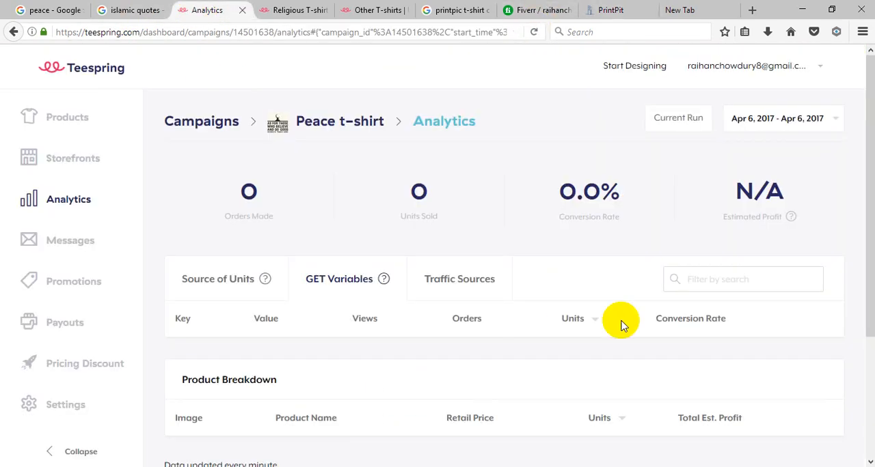
{"action": "scroll", "coordinate": [577, 314], "scroll_direction": "down", "scroll_amount": 2}
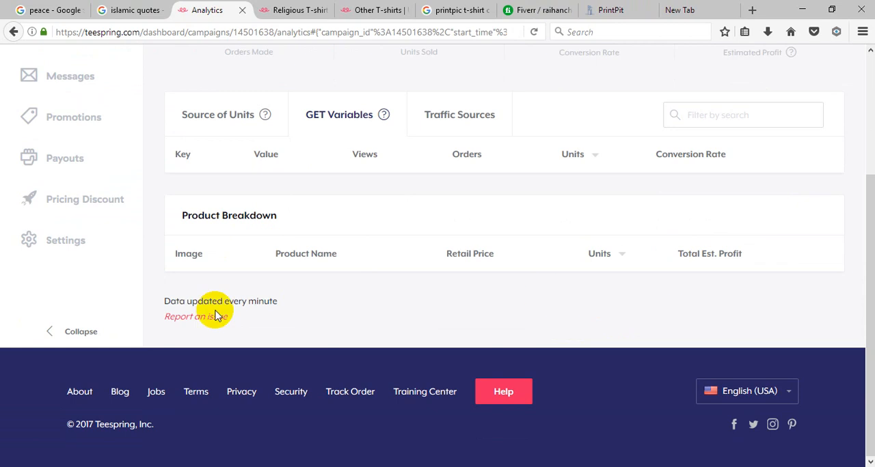
{"action": "scroll", "coordinate": [219, 312], "scroll_direction": "up", "scroll_amount": 2}
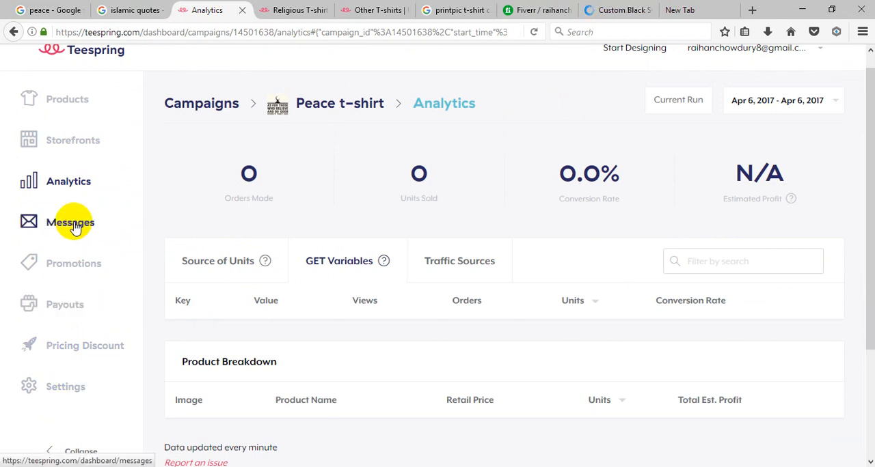
{"action": "left_click", "coordinate": [71, 271]}
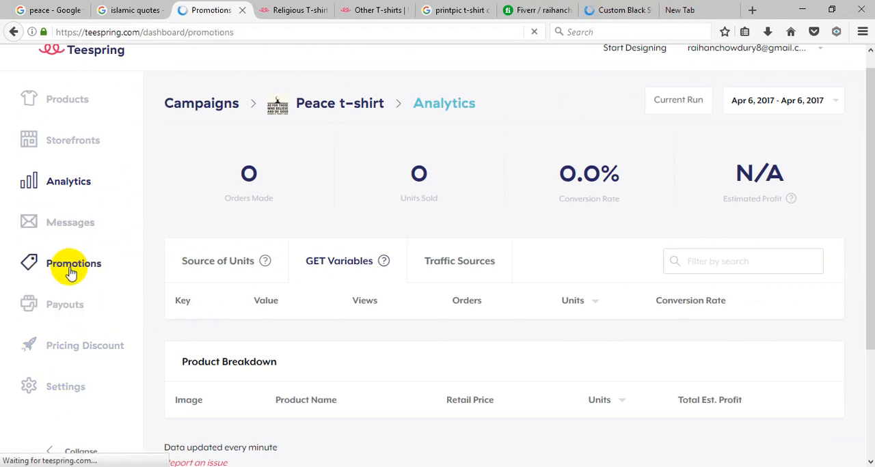
Step: Return to the created PrintPit sweatshirt, name the product "Peace T-shirt", and save it
{"action": "left_click", "coordinate": [618, 10]}
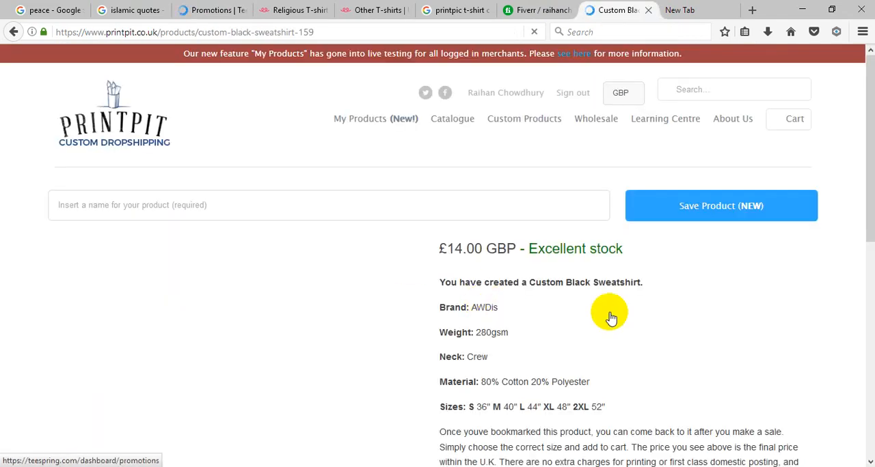
{"action": "scroll", "coordinate": [622, 310], "scroll_direction": "down", "scroll_amount": 2}
{"action": "scroll", "coordinate": [632, 298], "scroll_direction": "up", "scroll_amount": 1}
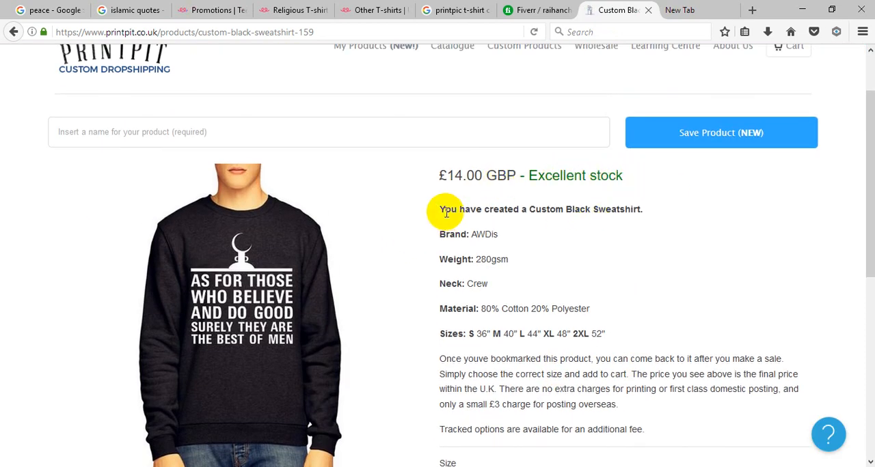
{"action": "left_click", "coordinate": [201, 133]}
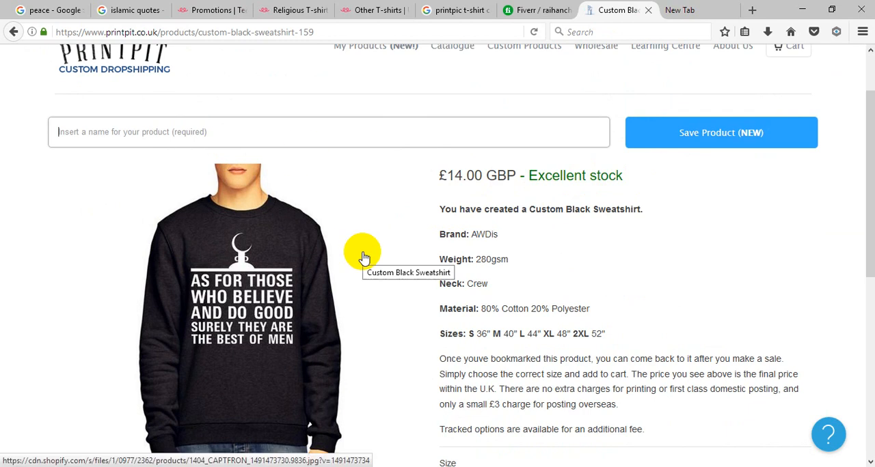
{"action": "scroll", "coordinate": [479, 341], "scroll_direction": "down", "scroll_amount": 2}
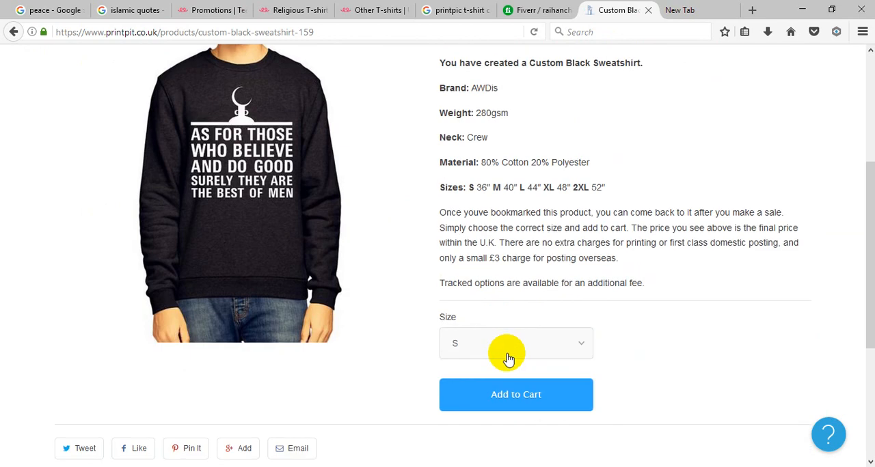
{"action": "scroll", "coordinate": [503, 356], "scroll_direction": "up", "scroll_amount": 3}
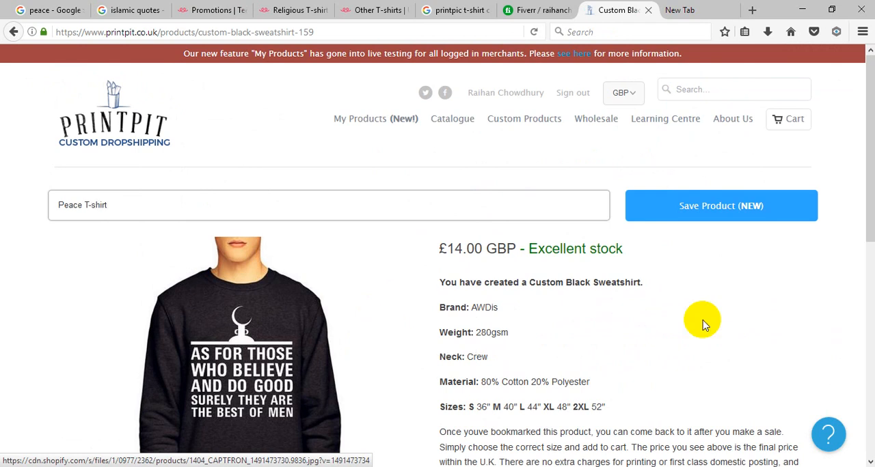
{"action": "left_click", "coordinate": [750, 208]}
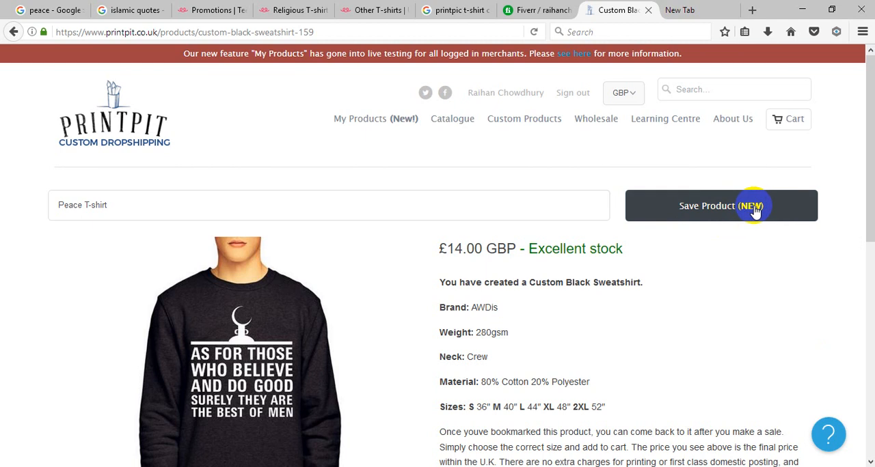
{"action": "left_click", "coordinate": [470, 332]}
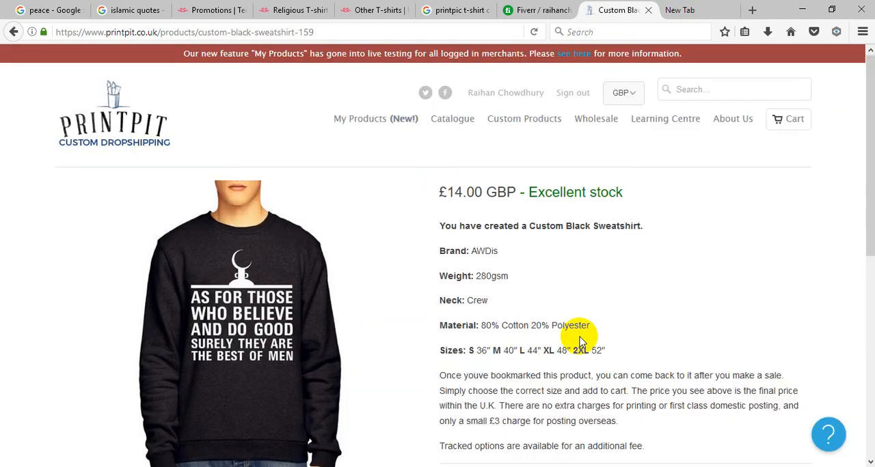
Step: Examine the saved sweatshirt's product details, available sizes, and posting information
{"action": "scroll", "coordinate": [643, 318], "scroll_direction": "down", "scroll_amount": 4}
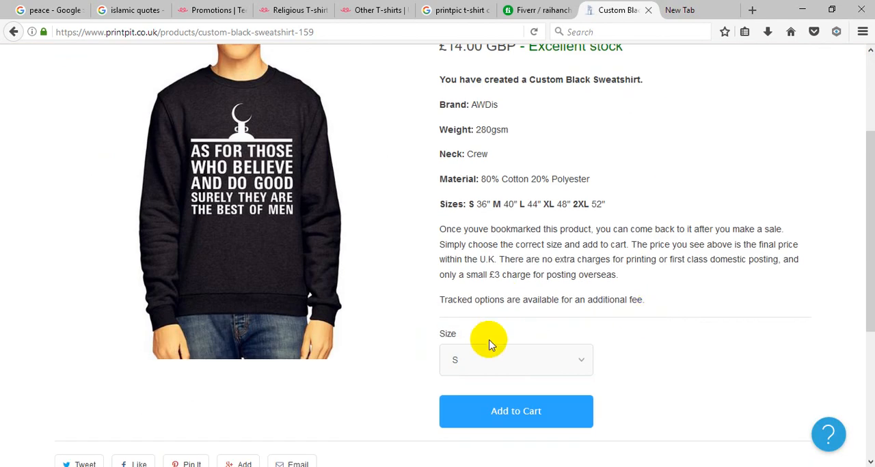
{"action": "scroll", "coordinate": [606, 306], "scroll_direction": "down", "scroll_amount": 4}
{"action": "left_click", "coordinate": [589, 217]}
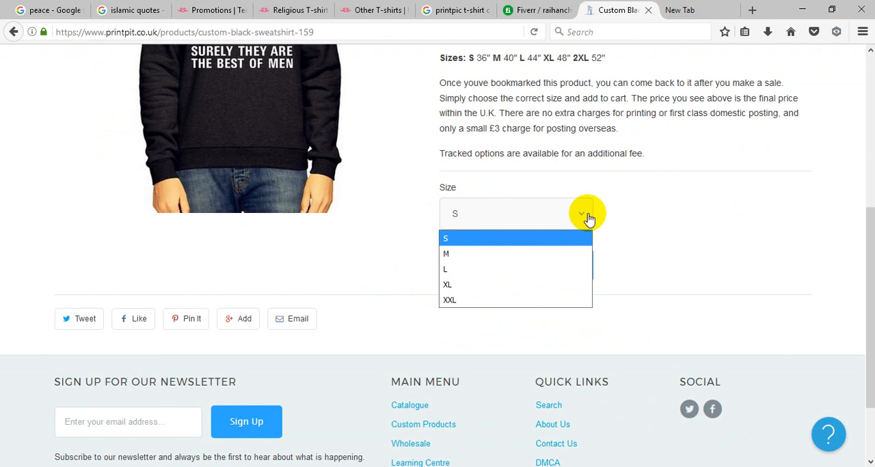
{"action": "left_click", "coordinate": [656, 227]}
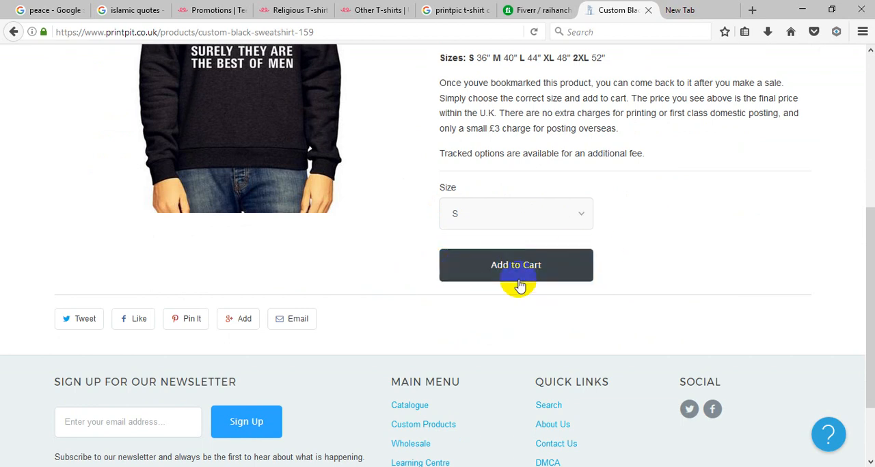
{"action": "scroll", "coordinate": [655, 293], "scroll_direction": "down", "scroll_amount": 3}
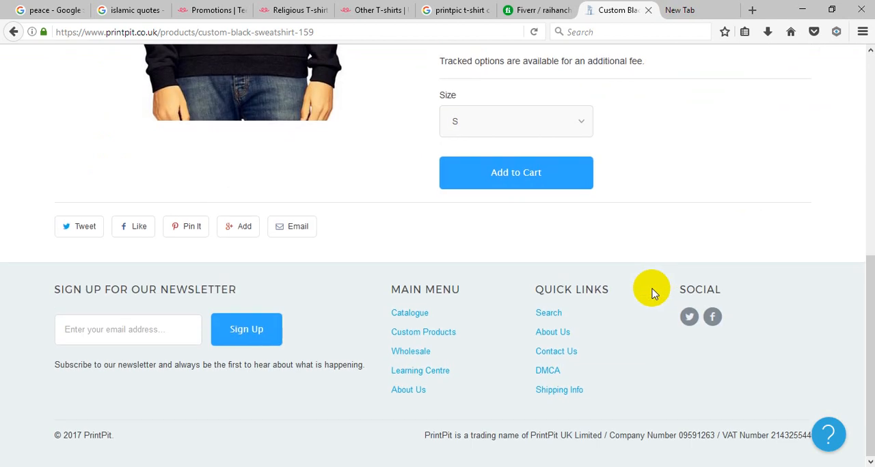
{"action": "scroll", "coordinate": [654, 294], "scroll_direction": "up", "scroll_amount": 10}
{"action": "scroll", "coordinate": [653, 293], "scroll_direction": "down", "scroll_amount": 2}
{"action": "scroll", "coordinate": [670, 287], "scroll_direction": "up", "scroll_amount": 2}
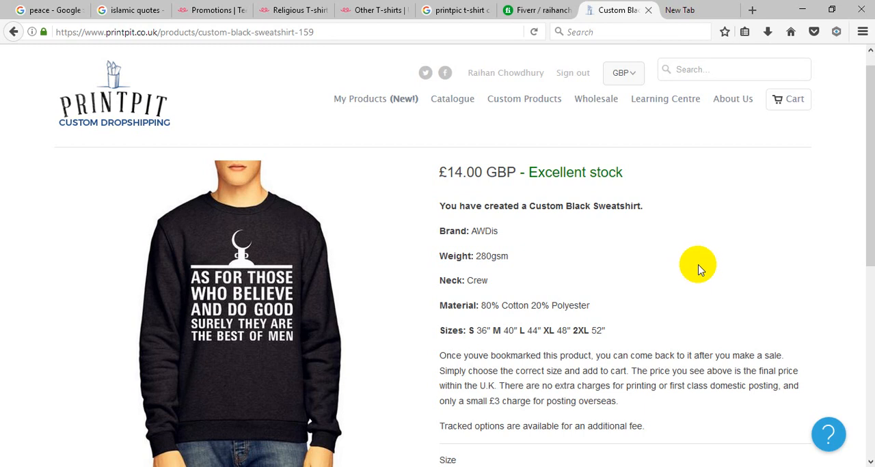
{"action": "scroll", "coordinate": [698, 268], "scroll_direction": "down", "scroll_amount": 3}
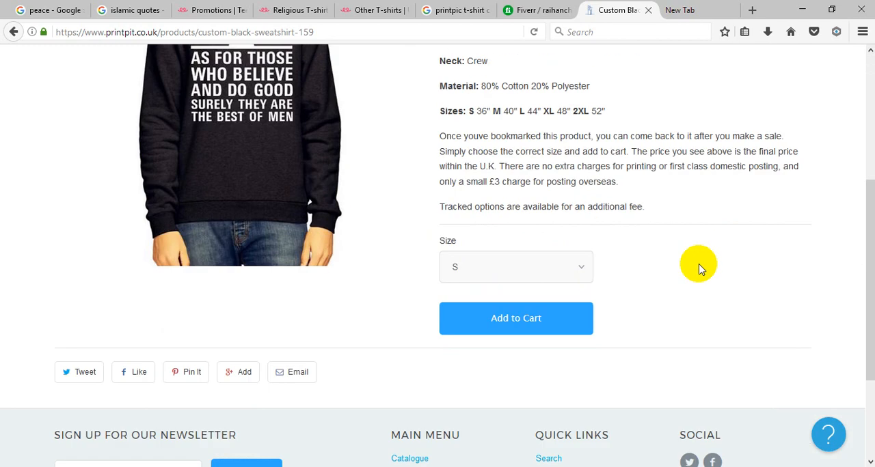
{"action": "scroll", "coordinate": [699, 269], "scroll_direction": "up", "scroll_amount": 1}
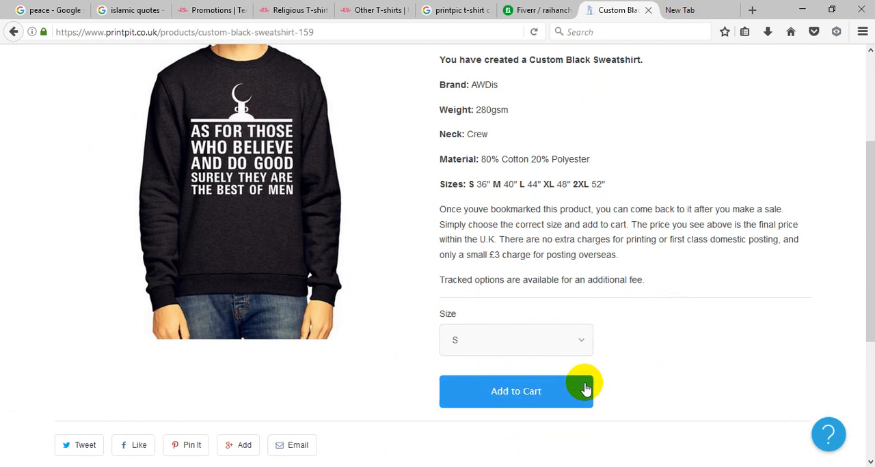
Step: Add the custom black sweatshirt in size S to the cart and review the shopping cart and shipping rates calculator
{"action": "left_click", "coordinate": [468, 407]}
{"action": "scroll", "coordinate": [693, 361], "scroll_direction": "down", "scroll_amount": 3}
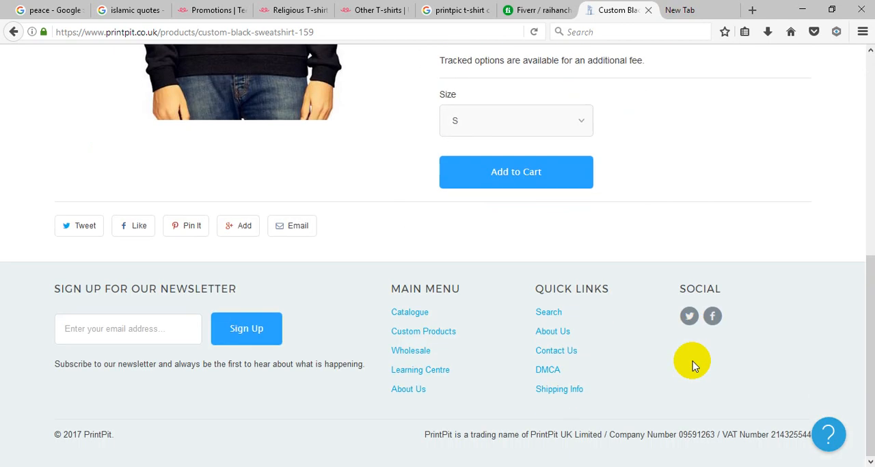
{"action": "left_click", "coordinate": [485, 182]}
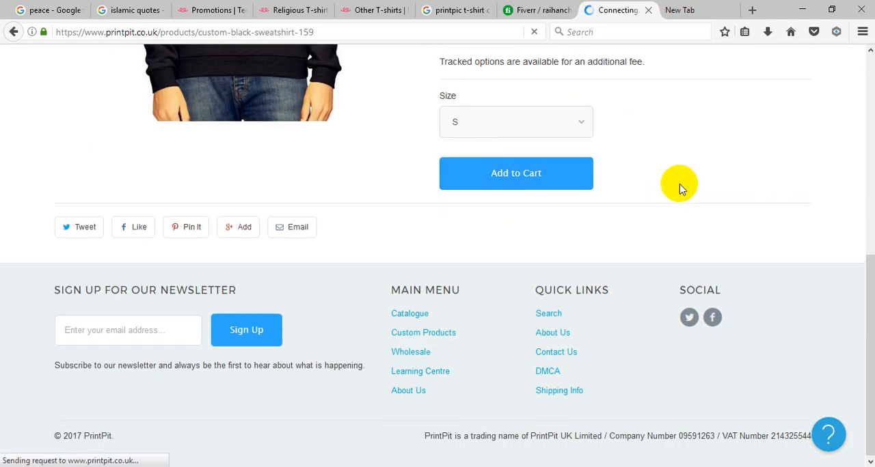
{"action": "scroll", "coordinate": [679, 190], "scroll_direction": "up", "scroll_amount": 3}
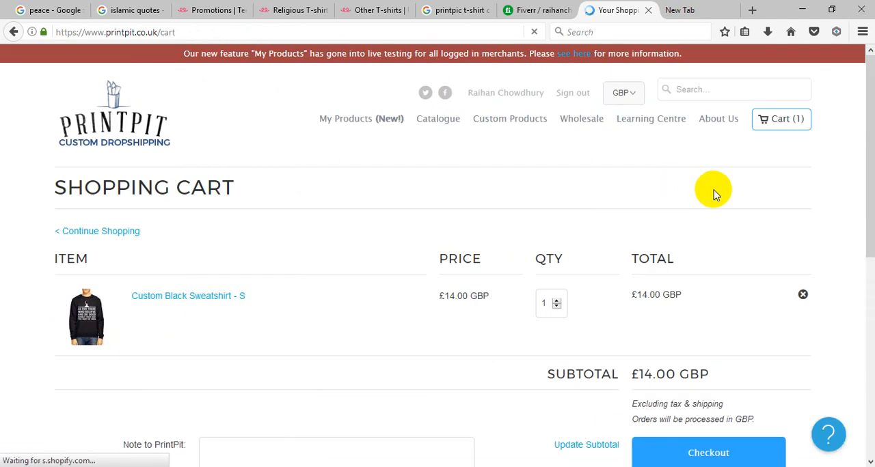
{"action": "scroll", "coordinate": [738, 196], "scroll_direction": "down", "scroll_amount": 2}
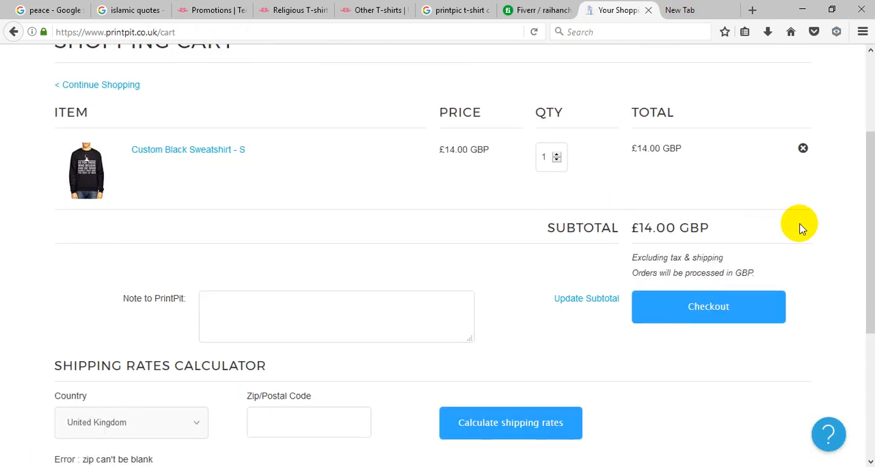
{"action": "scroll", "coordinate": [803, 229], "scroll_direction": "down", "scroll_amount": 2}
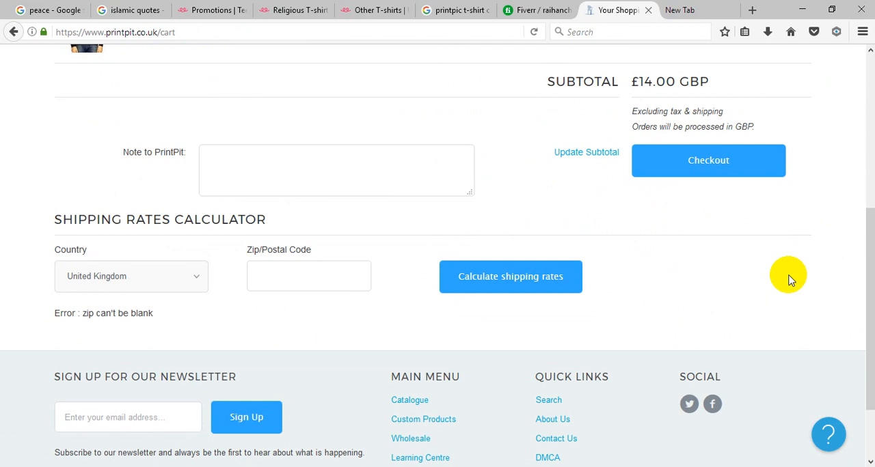
Step: Review the shopping cart's shipping rates calculator and the sweatshirt order
{"action": "scroll", "coordinate": [171, 246], "scroll_direction": "down", "scroll_amount": 2}
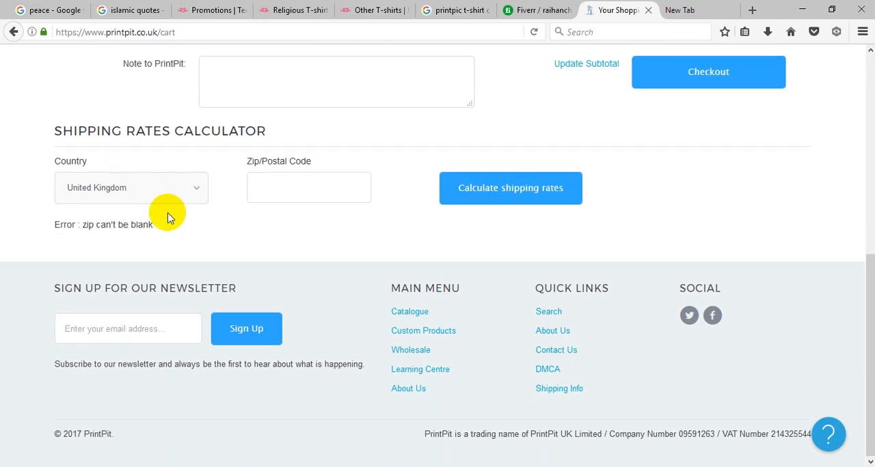
{"action": "left_click", "coordinate": [169, 201]}
{"action": "left_click", "coordinate": [398, 232]}
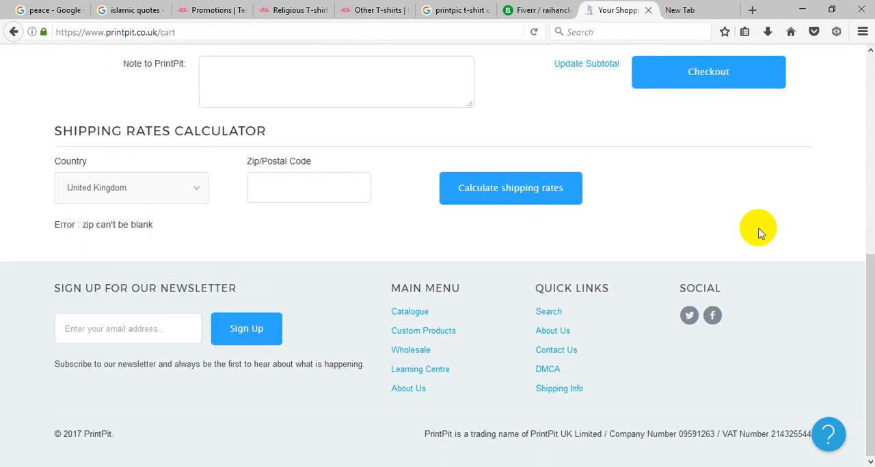
{"action": "scroll", "coordinate": [758, 225], "scroll_direction": "up", "scroll_amount": 10}
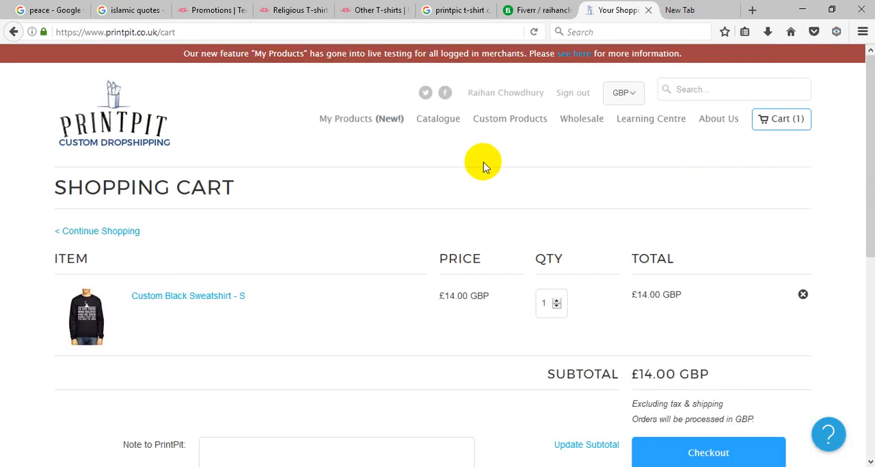
Step: Switch to Teespring's Promotions page, generate a promo ID for a new promotion, and review how promotions are shared
{"action": "left_click", "coordinate": [225, 10]}
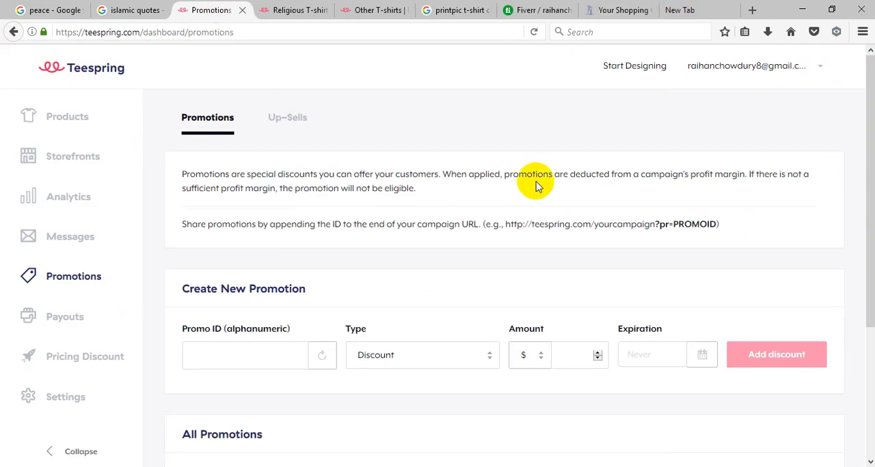
{"action": "scroll", "coordinate": [533, 188], "scroll_direction": "down", "scroll_amount": 4}
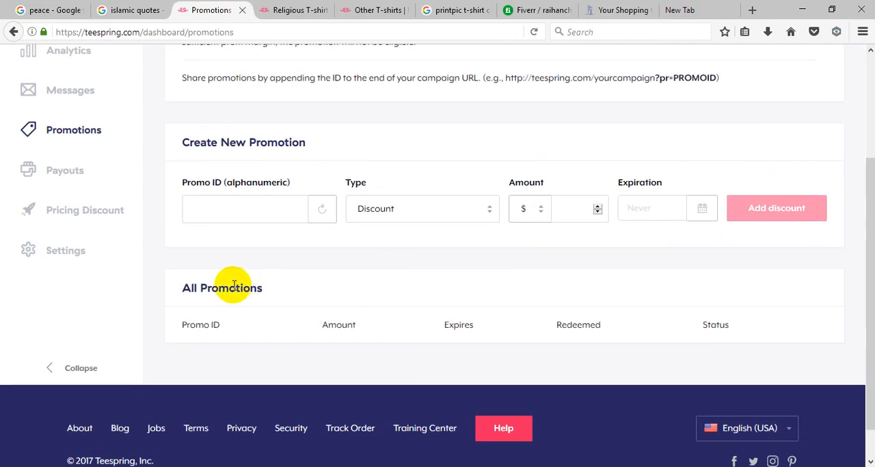
{"action": "left_click", "coordinate": [325, 209]}
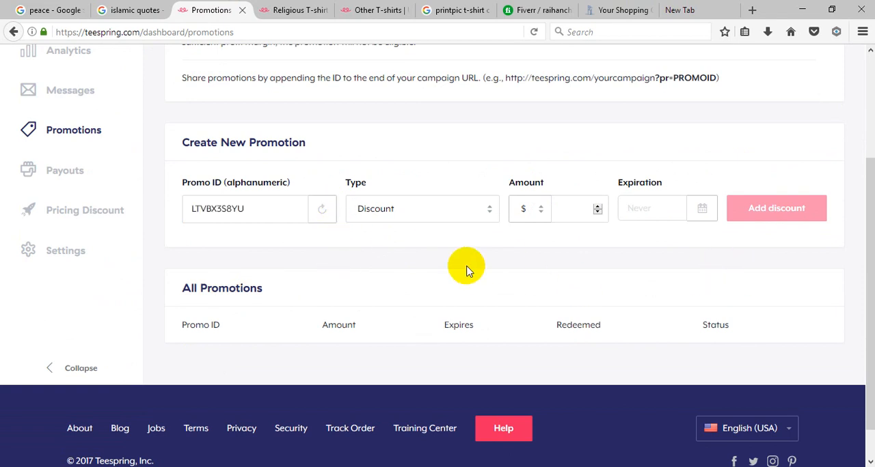
{"action": "scroll", "coordinate": [467, 268], "scroll_direction": "up", "scroll_amount": 3}
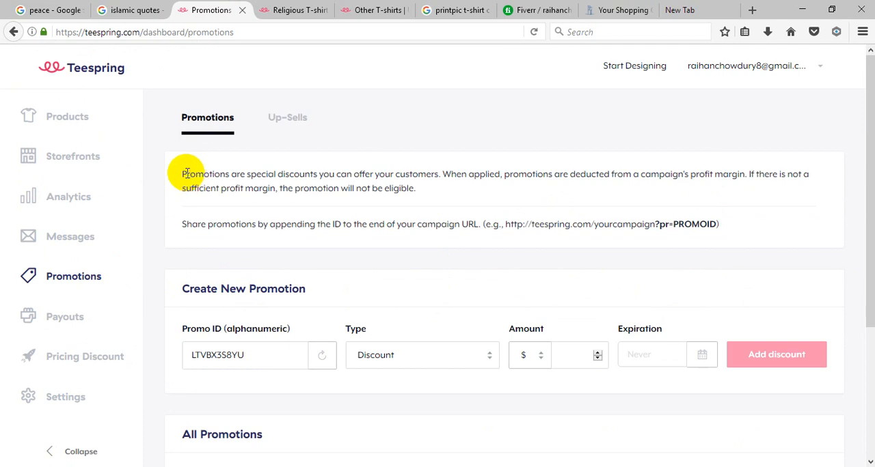
{"action": "left_click_drag", "start_coordinate": [185, 173], "coordinate": [718, 218]}
{"action": "left_click", "coordinate": [753, 247]}
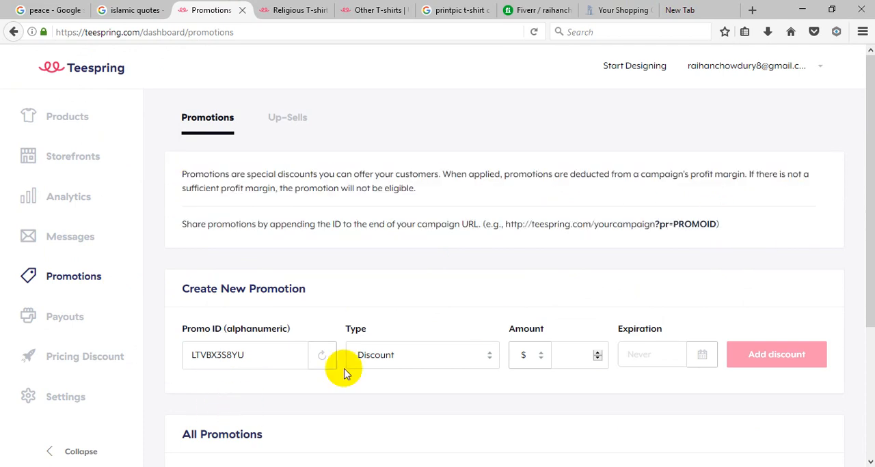
Step: Set the new promotion's type to Free Shipping (US), then leave it unsubmitted and open the Products page
{"action": "left_click", "coordinate": [423, 357]}
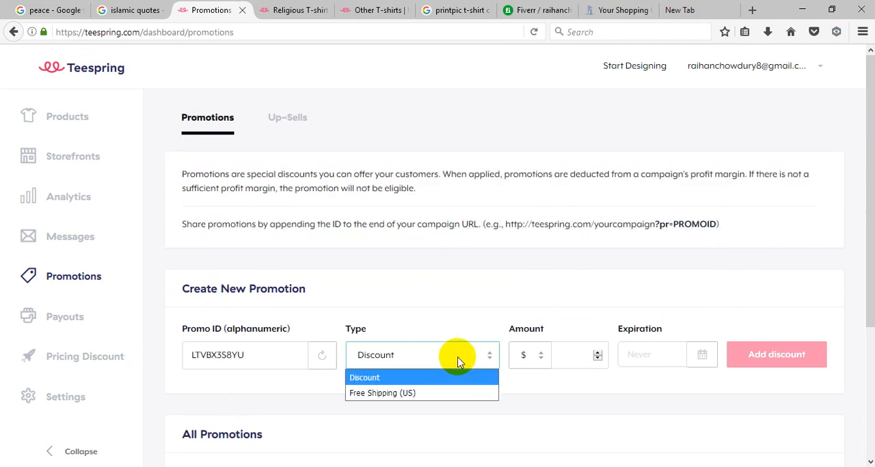
{"action": "left_click", "coordinate": [424, 395]}
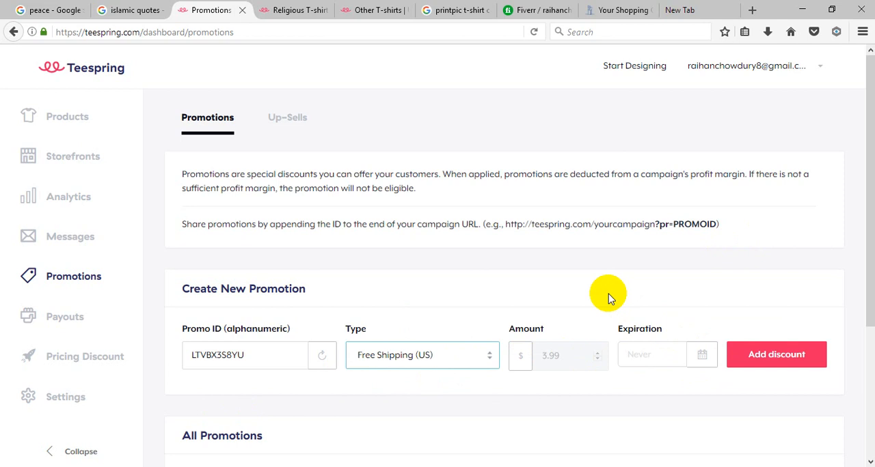
{"action": "left_click", "coordinate": [67, 118]}
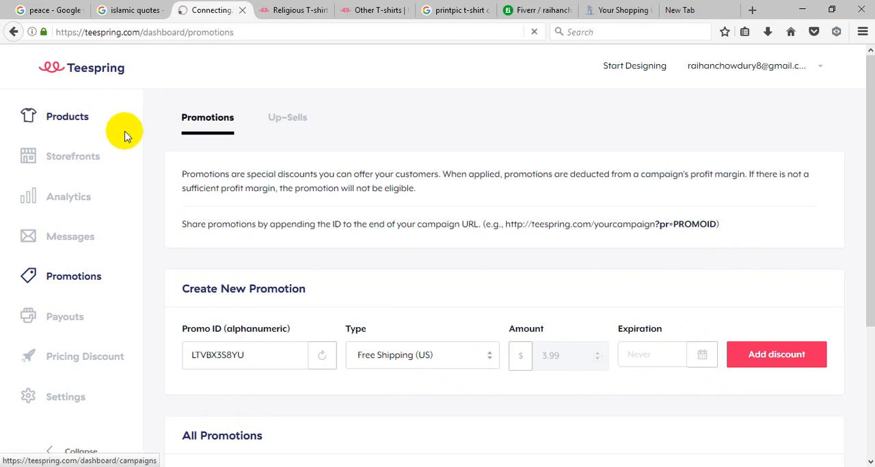